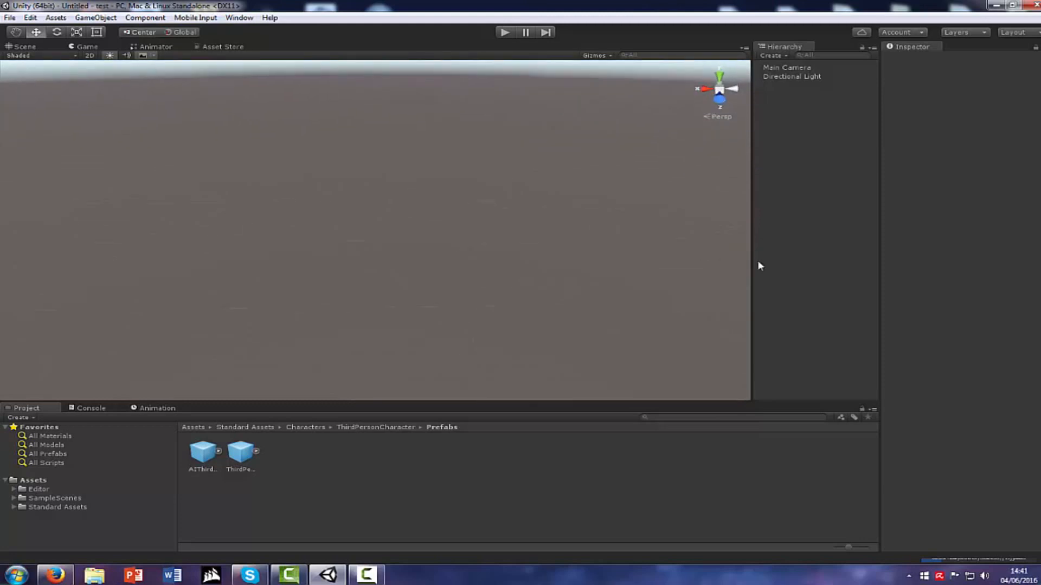
right_drag(396, 191, 457, 174)
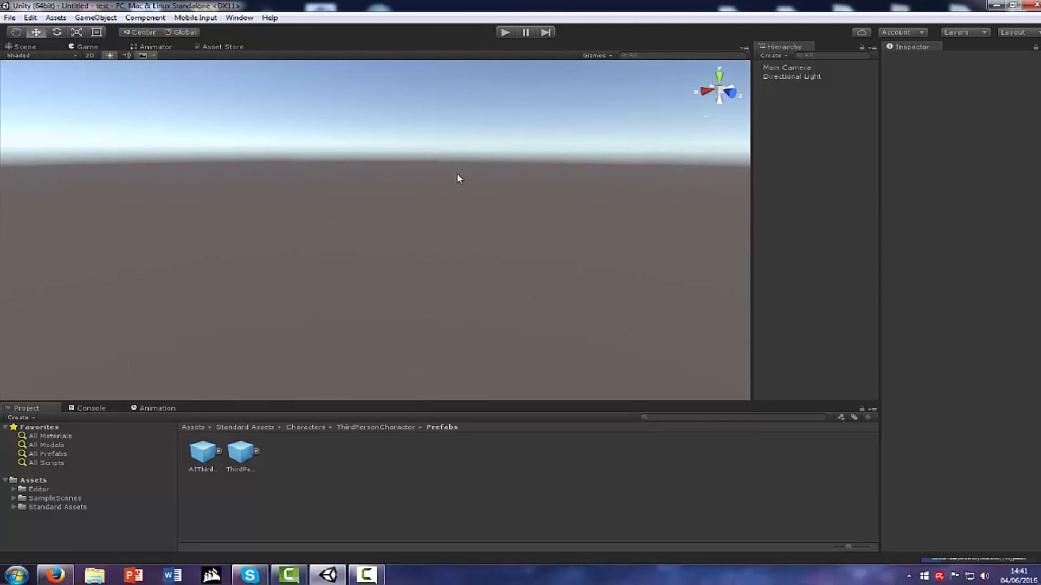
right_drag(408, 280, 395, 257)
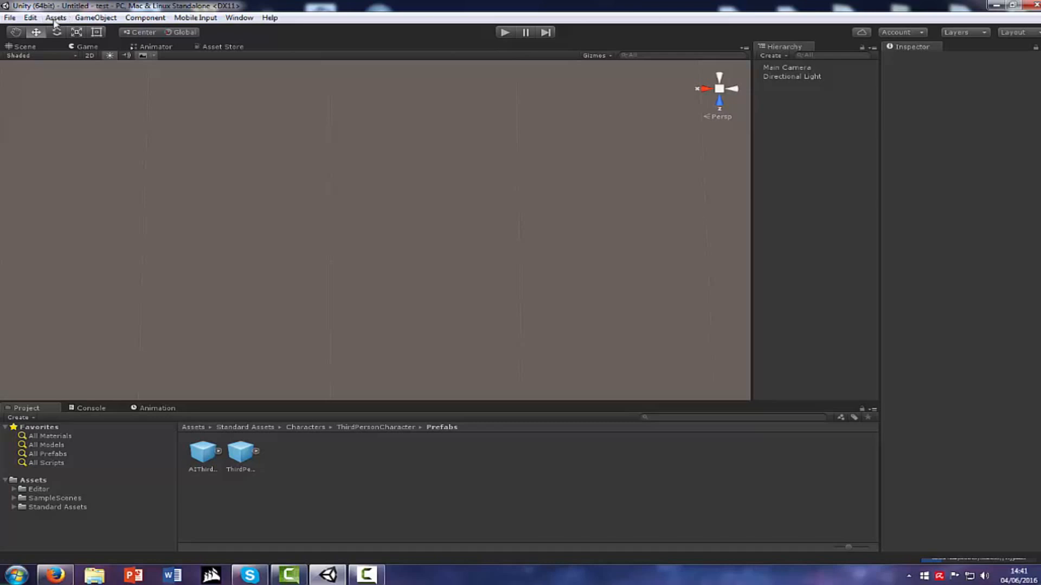
click(15, 32)
Search the Asset Store for Inventory and open the free Inventory System package by Brackeys.
click(214, 46)
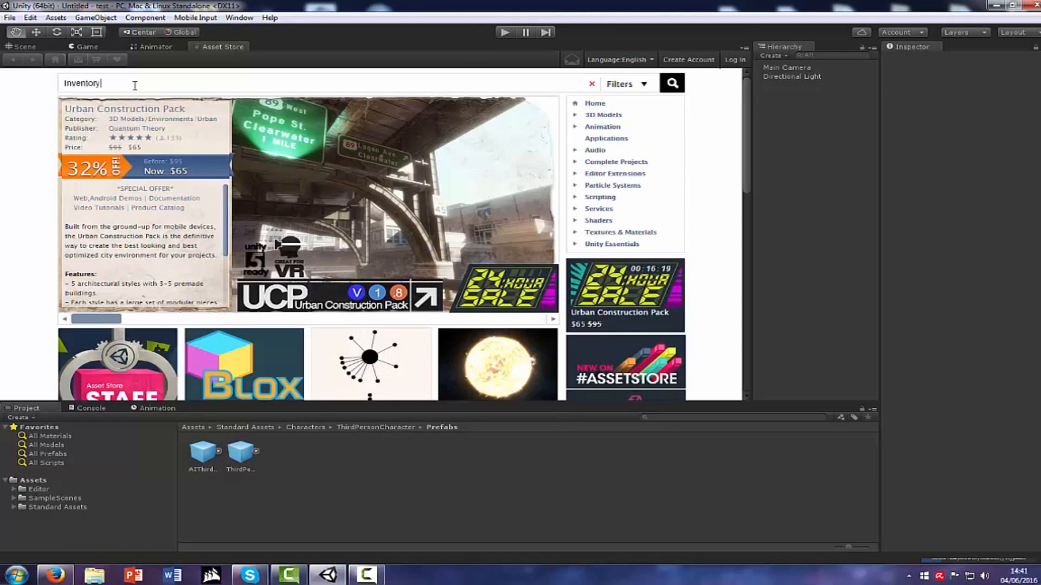
key(Return)
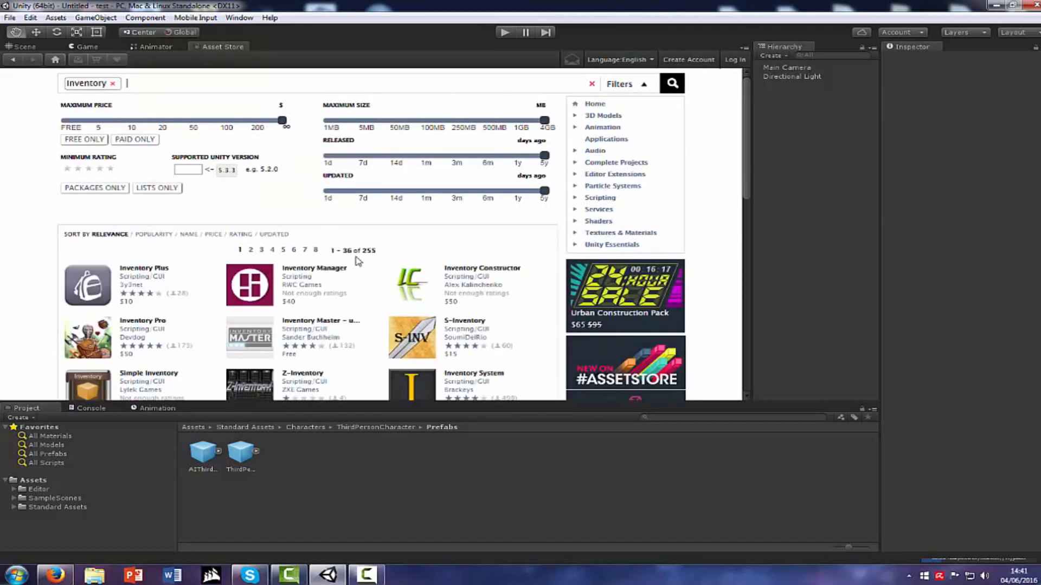
scroll(358, 261, down, 2)
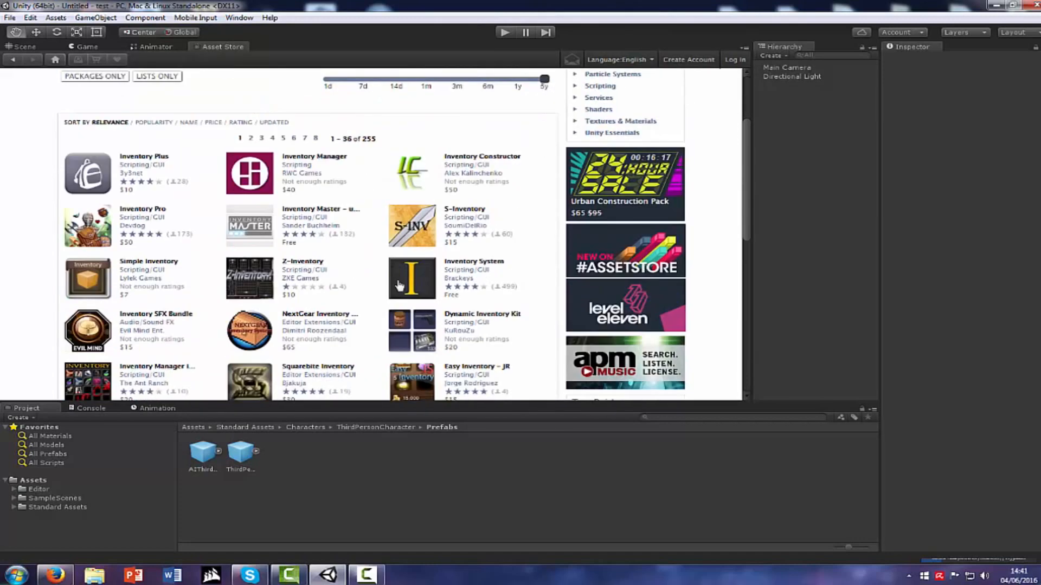
click(474, 263)
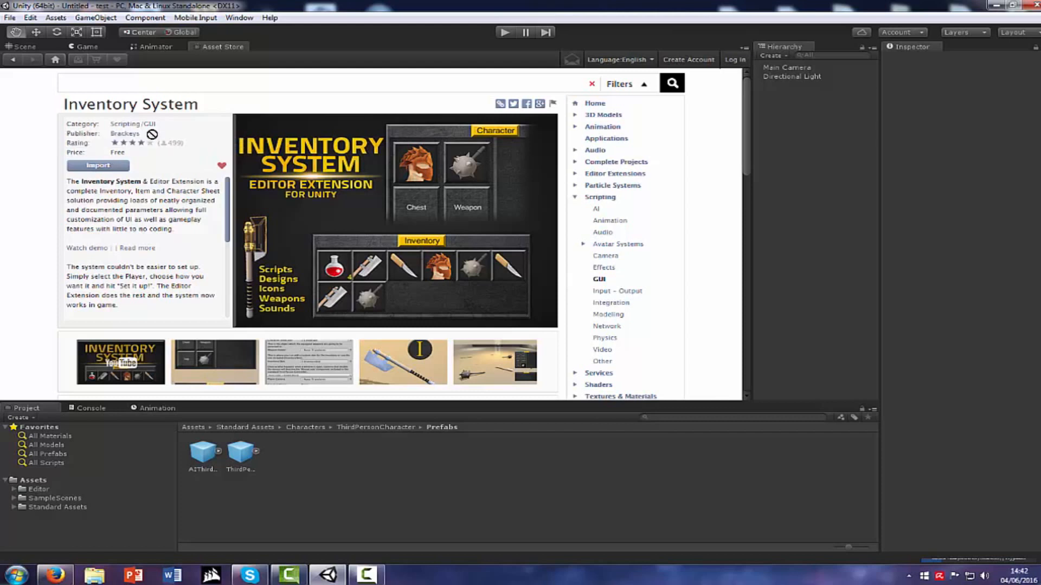
Request the package import and log in to the Unity account with the account e-mail and password.
click(109, 166)
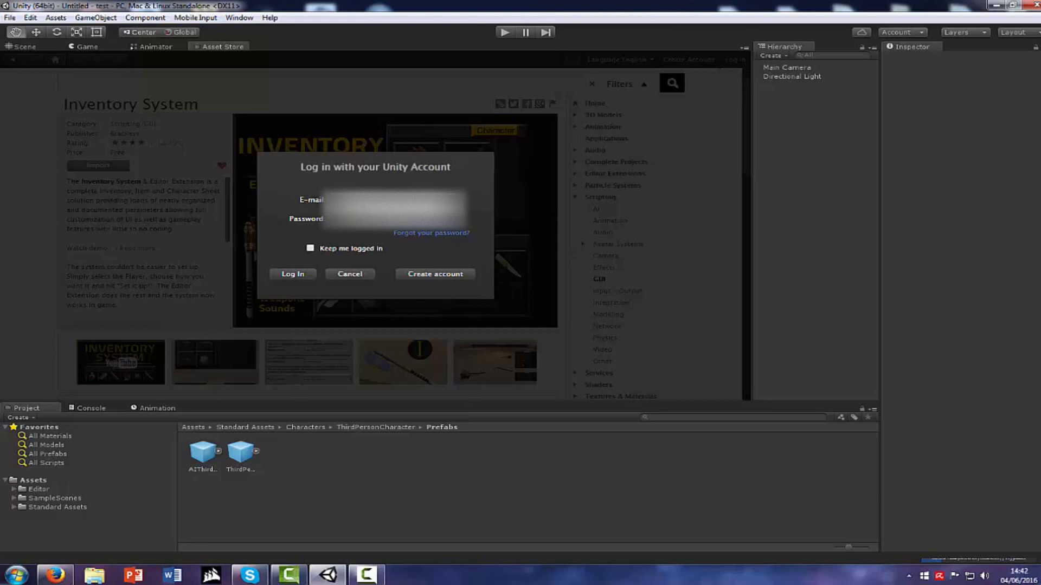
click(296, 274)
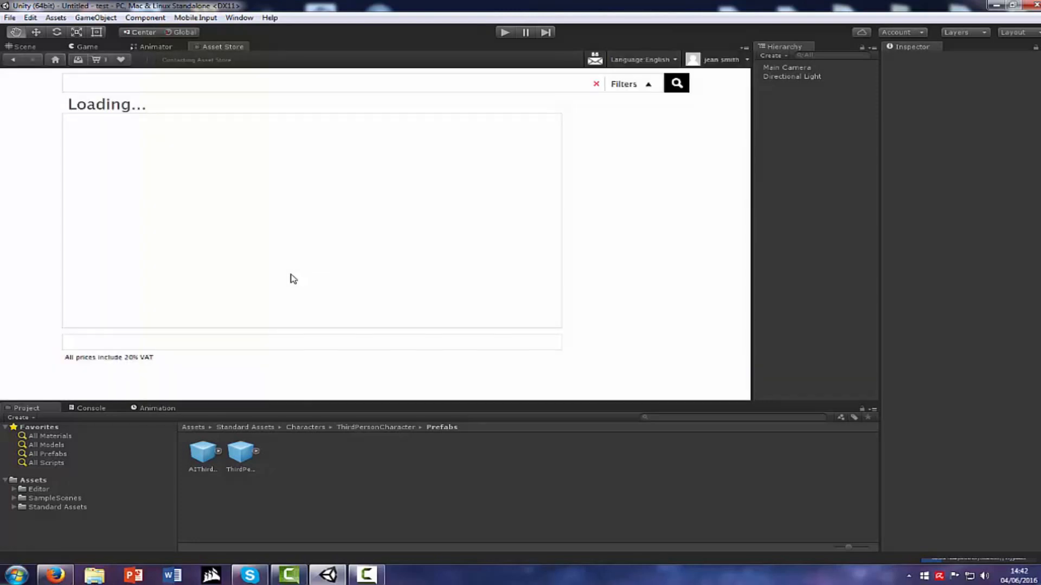
Import all files of the Inventory System package into the project and accept the automatic API update.
click(115, 166)
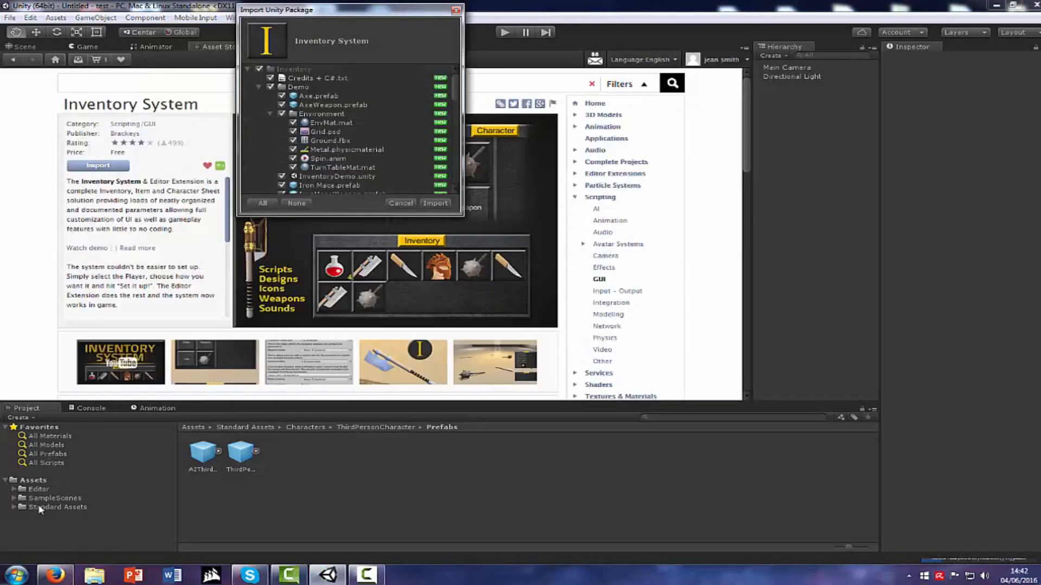
click(435, 204)
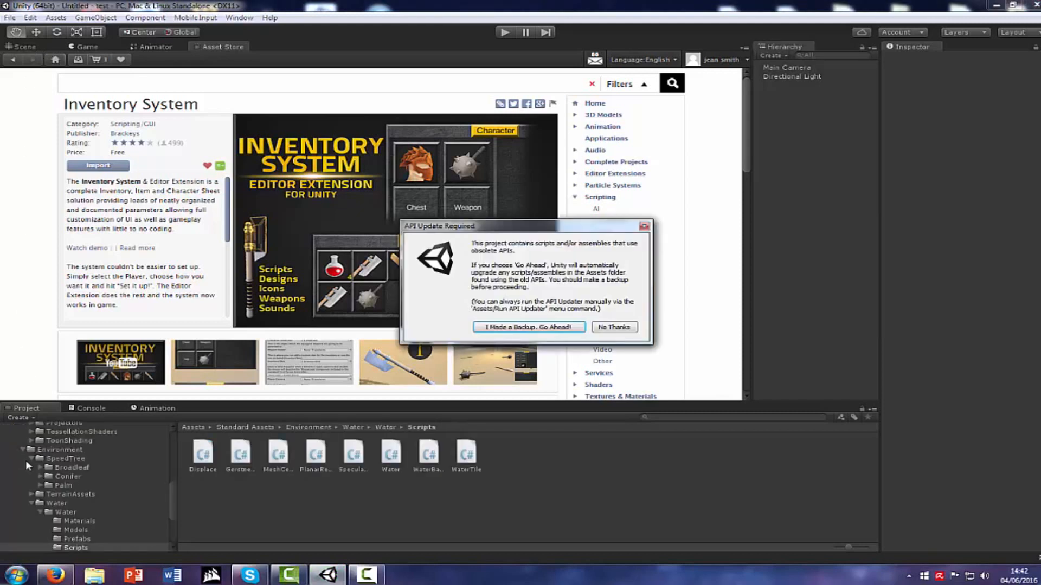
click(574, 327)
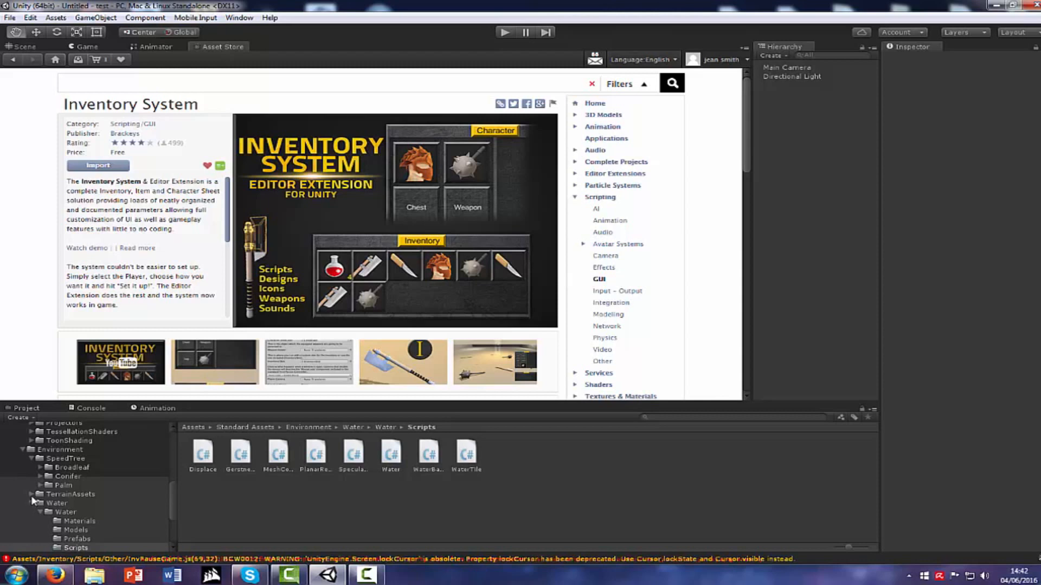
Check that the Inventory folder is among the project assets and clear the console messages.
scroll(33, 496, up, 4)
scroll(33, 493, up, 3)
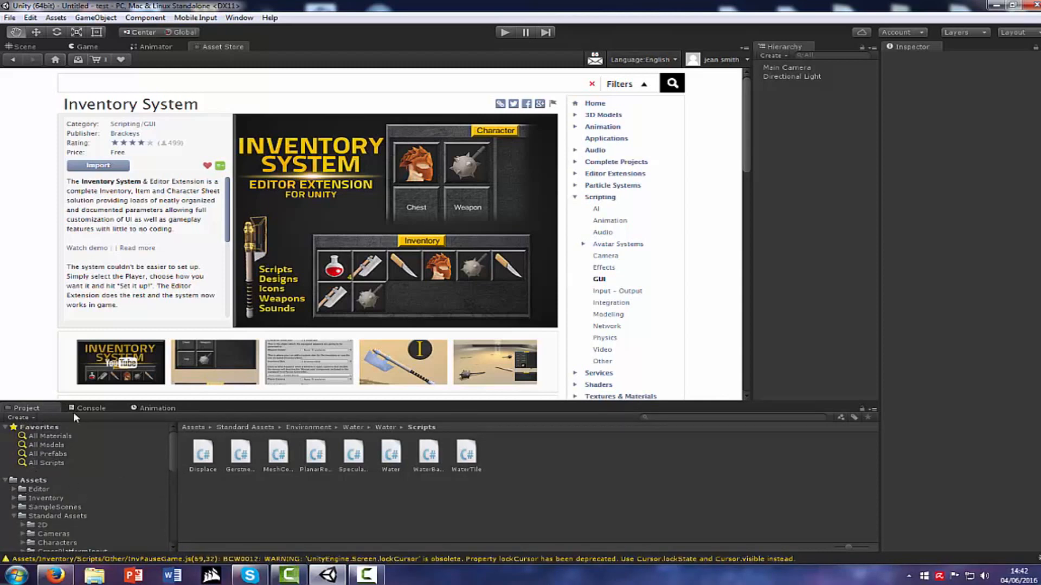
click(92, 409)
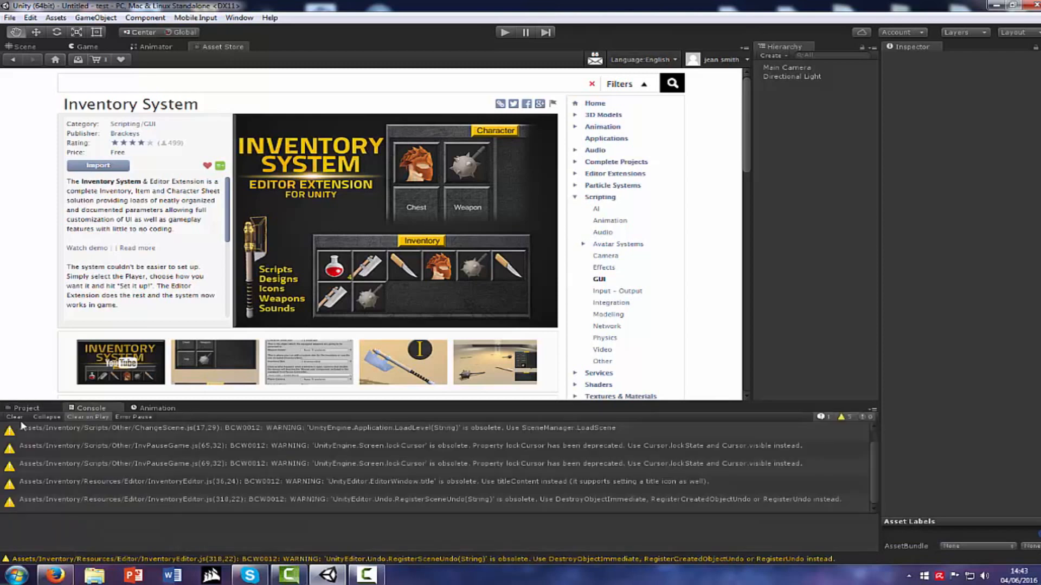
click(14, 418)
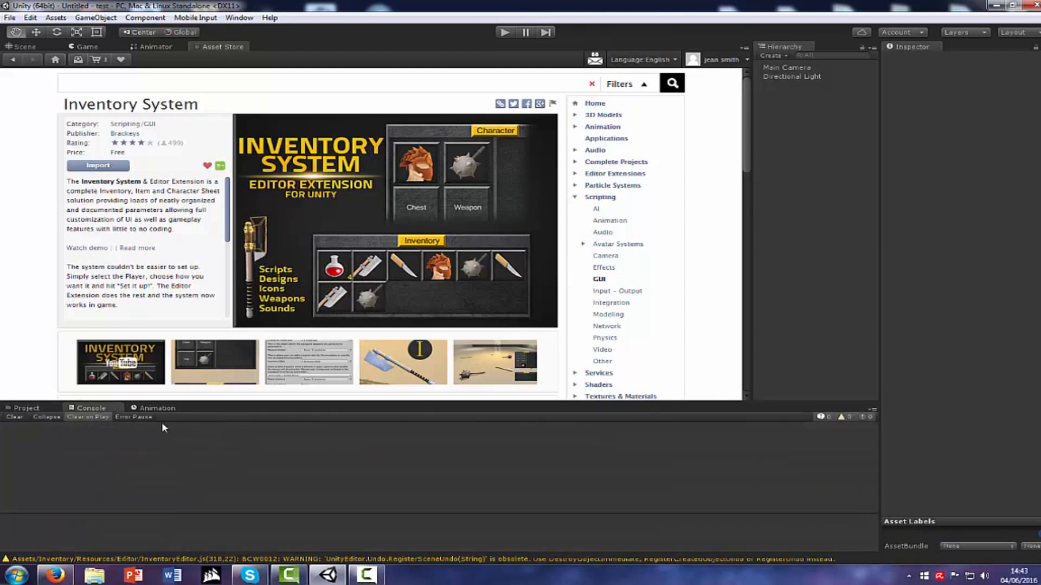
Return to the project assets and the Scene view, and add a 3D terrain to the scene.
click(30, 407)
click(29, 46)
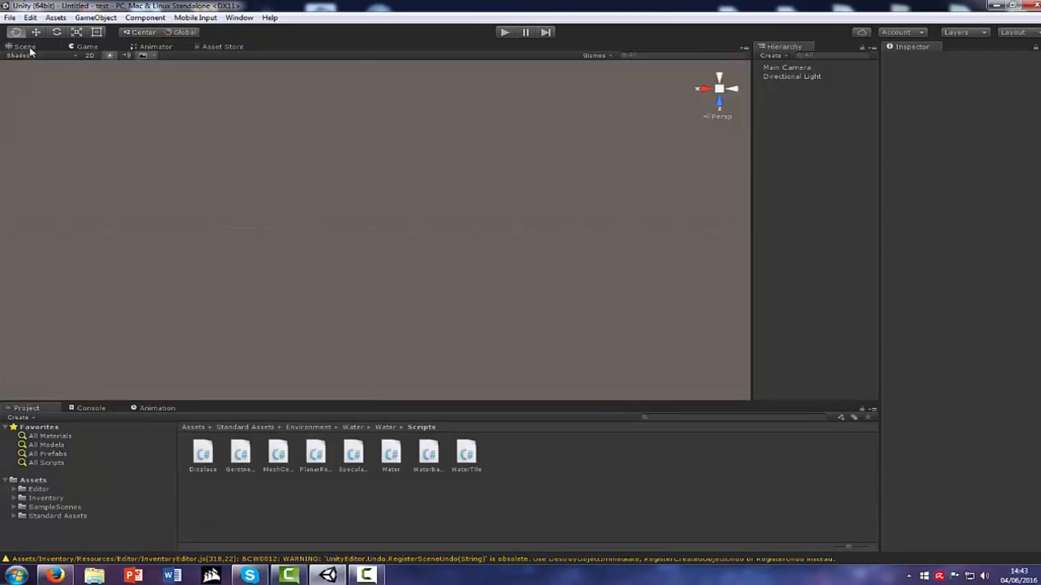
right_drag(341, 268, 501, 72)
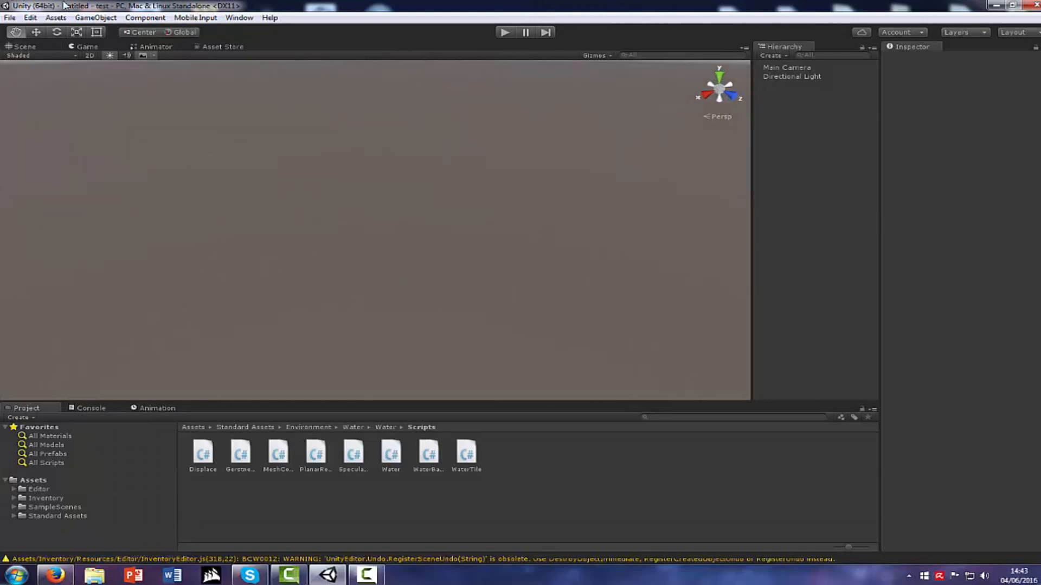
click(96, 17)
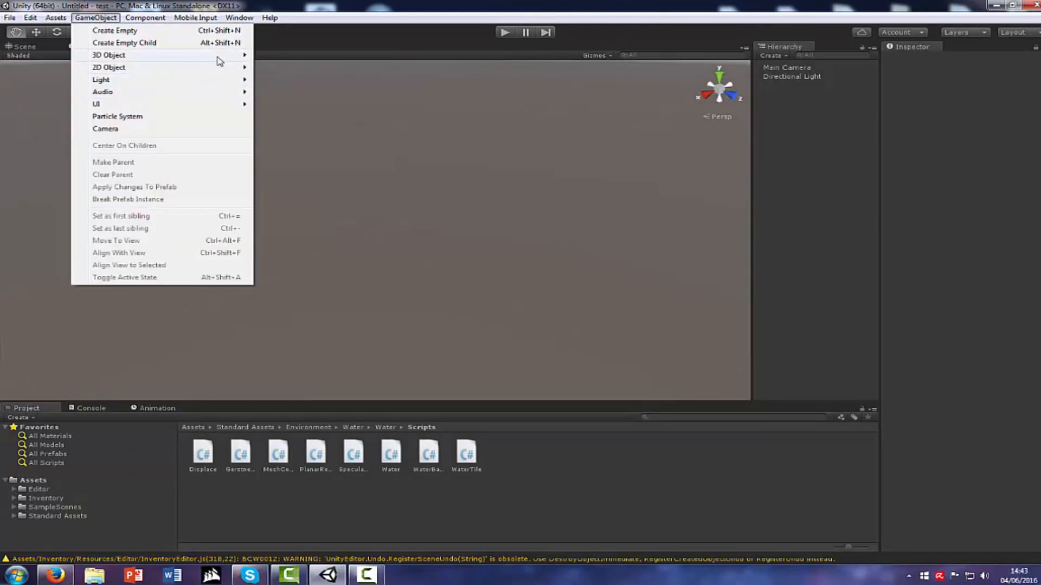
mouse_move(219, 57)
click(284, 150)
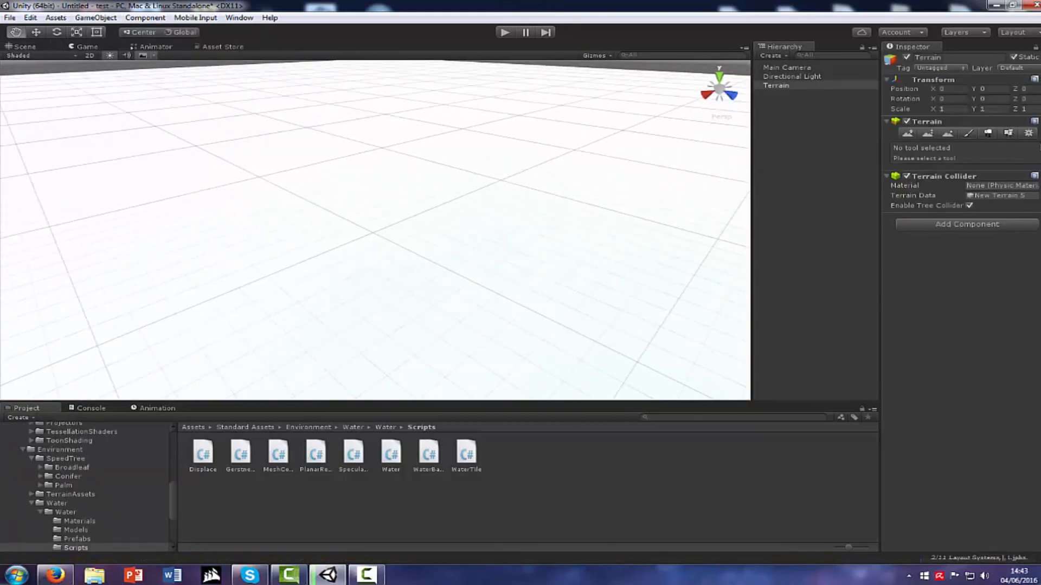
Set the terrain's width to 52 and its length to 50 in the terrain resolution settings.
click(1028, 133)
scroll(965, 271, down, 3)
click(983, 354)
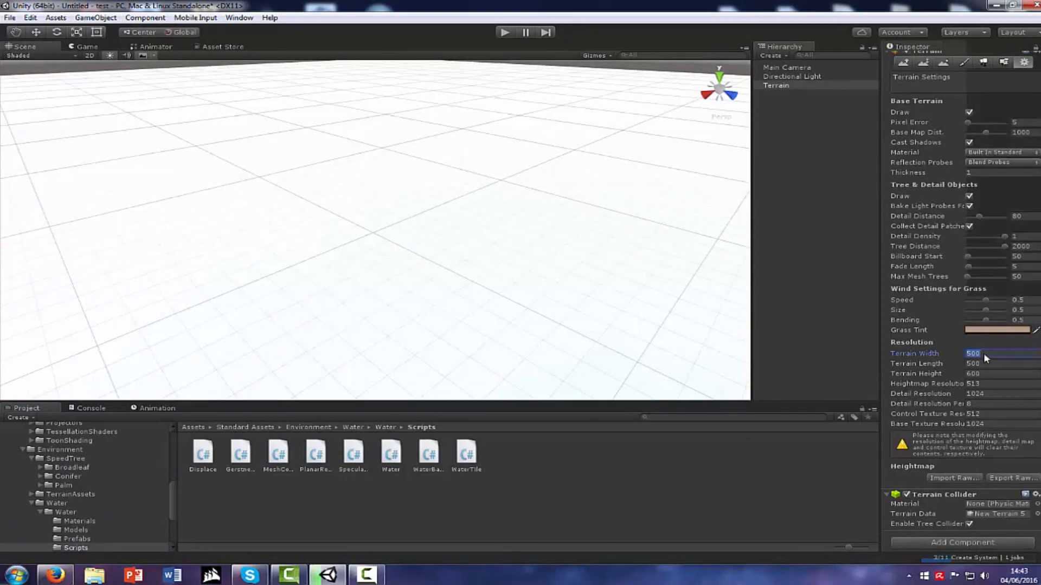
text(52)
click(990, 363)
text(5)
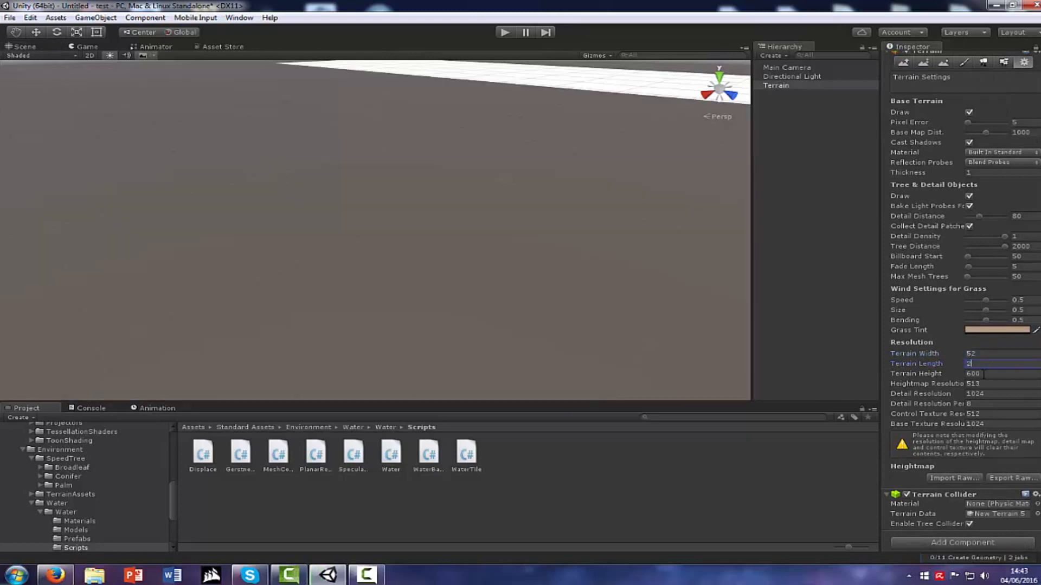
text(0)
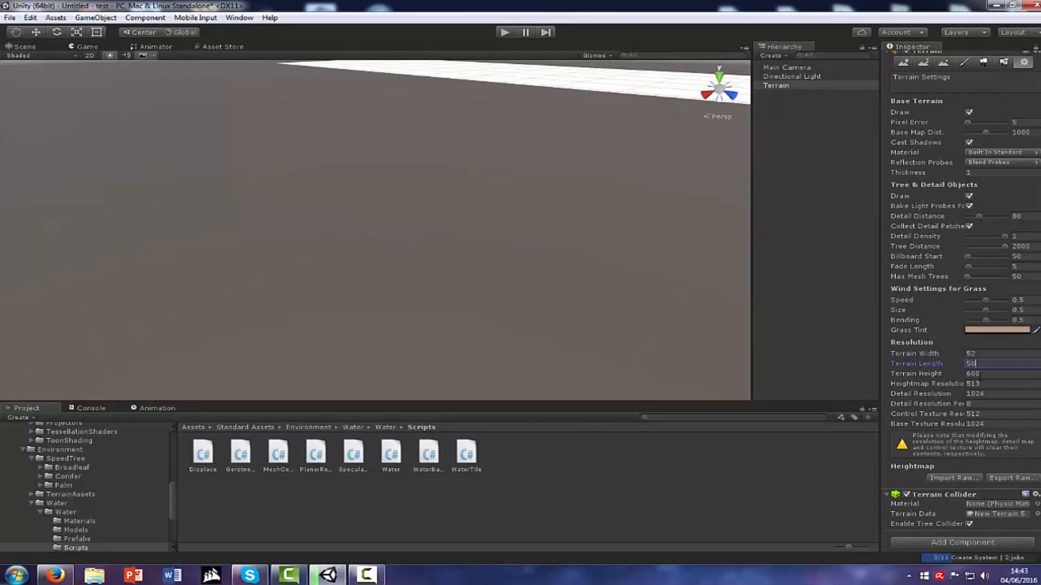
click(984, 374)
text(50)
click(640, 262)
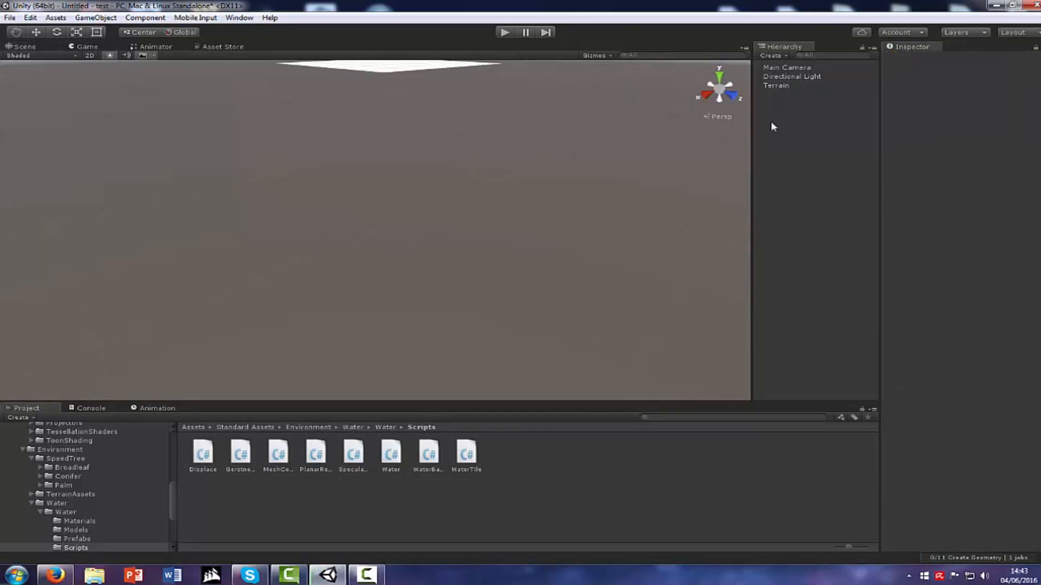
Place the FPSController prefab from the FirstPersonCharacter standard assets near the middle of the terrain.
click(776, 85)
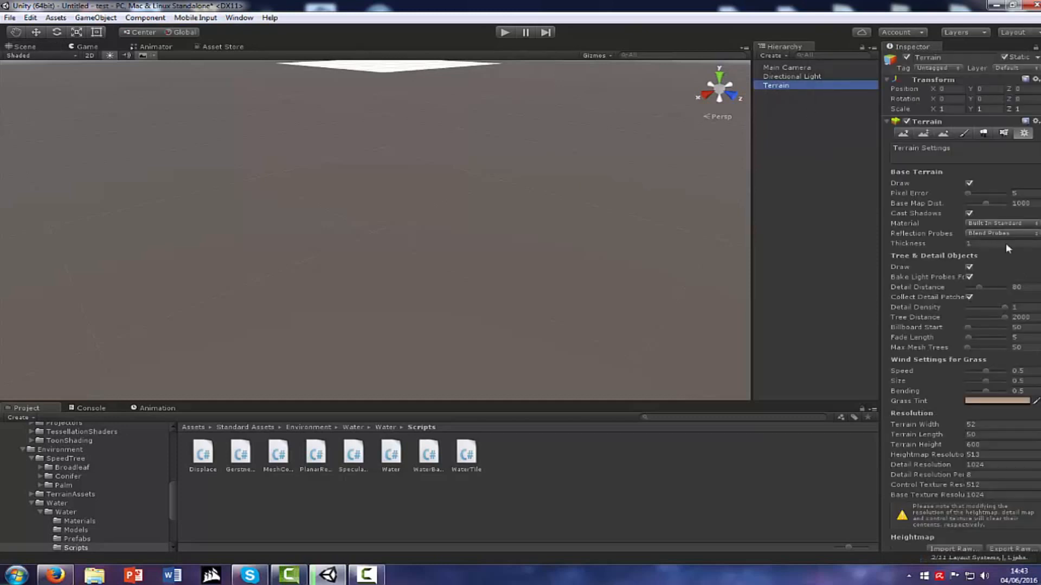
click(984, 447)
key(f)
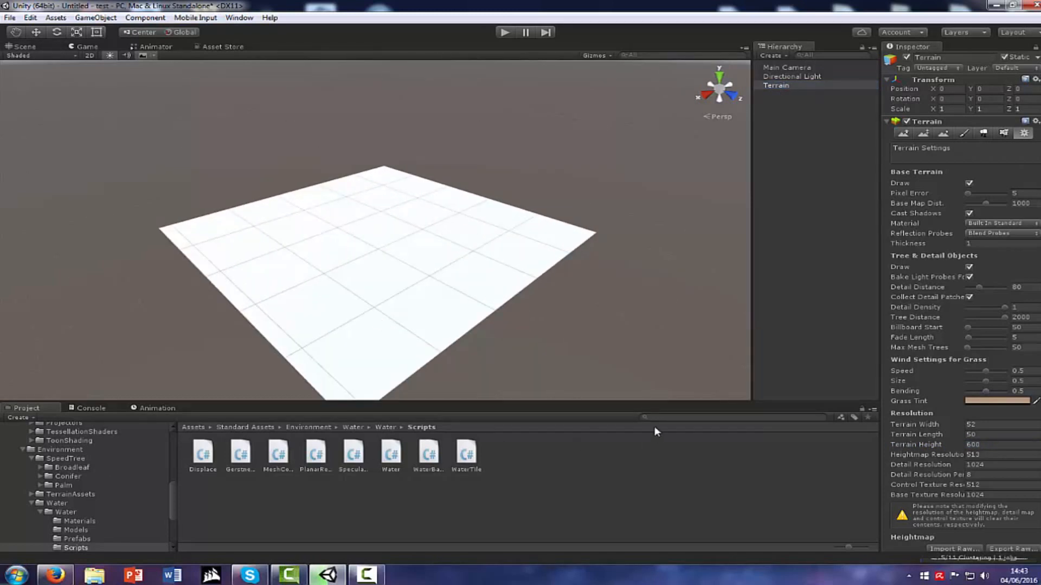
scroll(22, 455, up, 5)
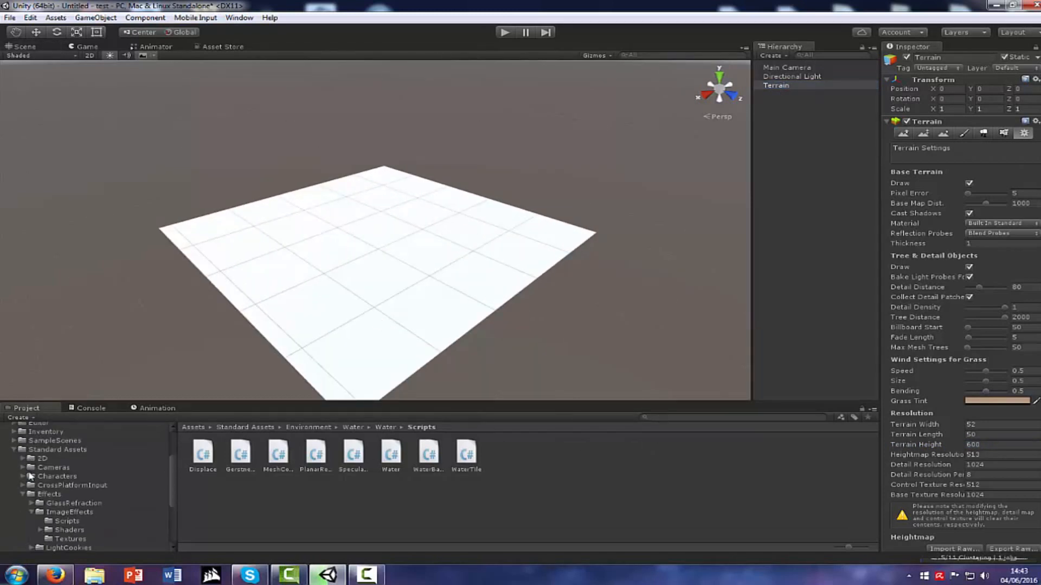
click(55, 481)
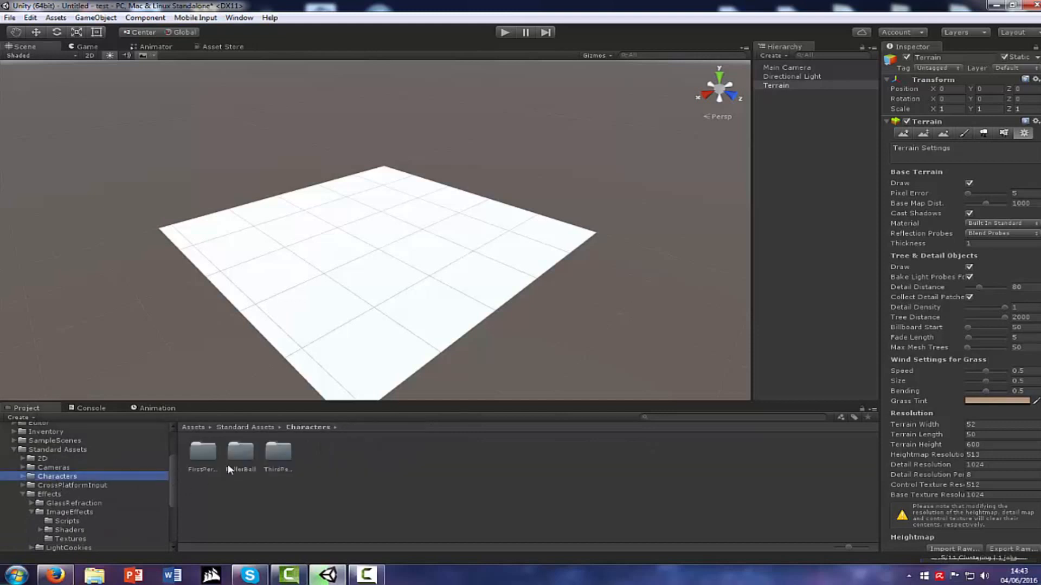
double_click(220, 458)
double_click(238, 453)
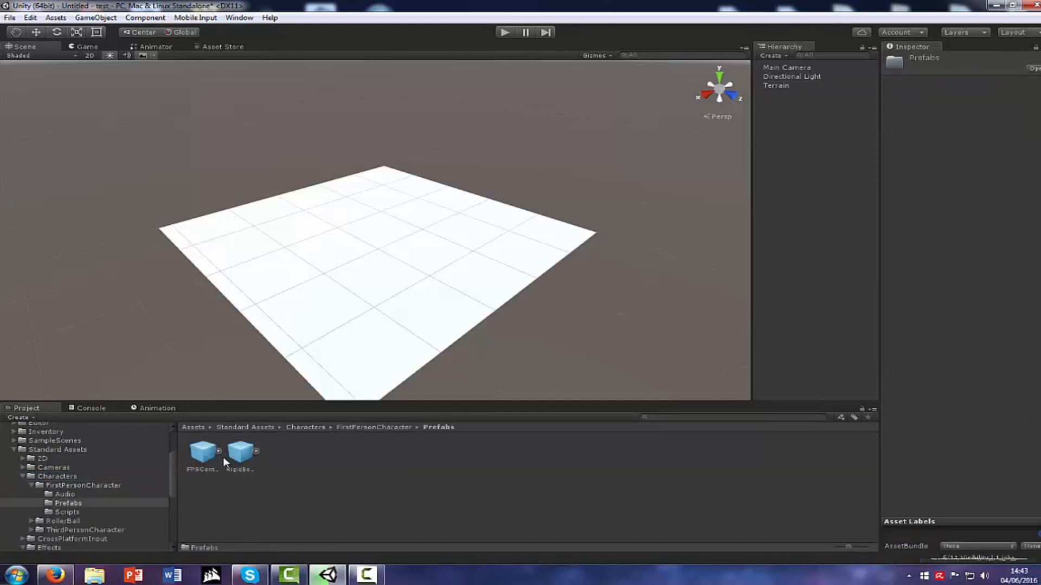
drag(203, 452, 386, 266)
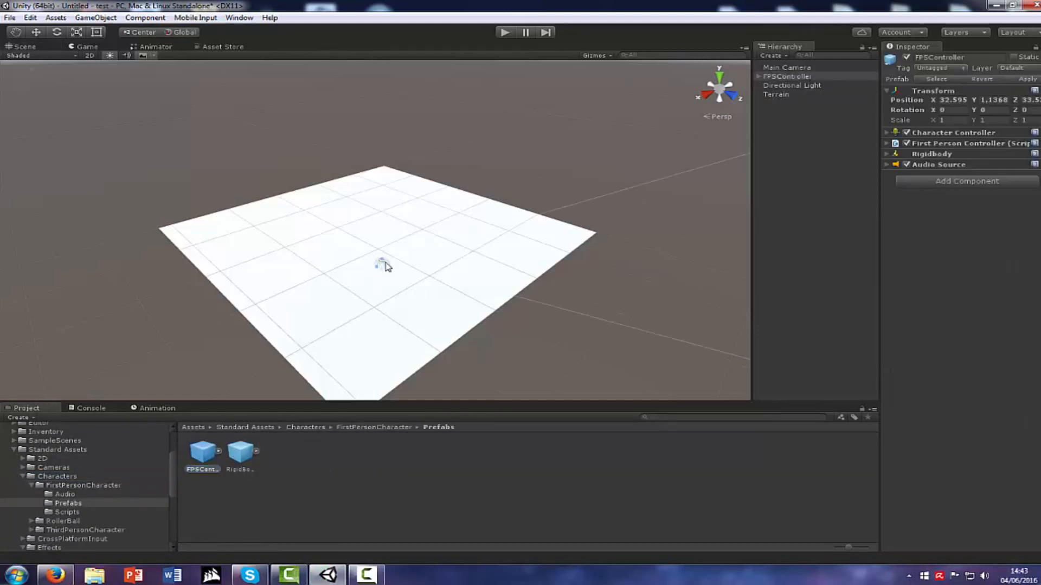
Adjust the FPSController's height with the Move tool to about Y 0.939 so it sits on the terrain.
click(36, 33)
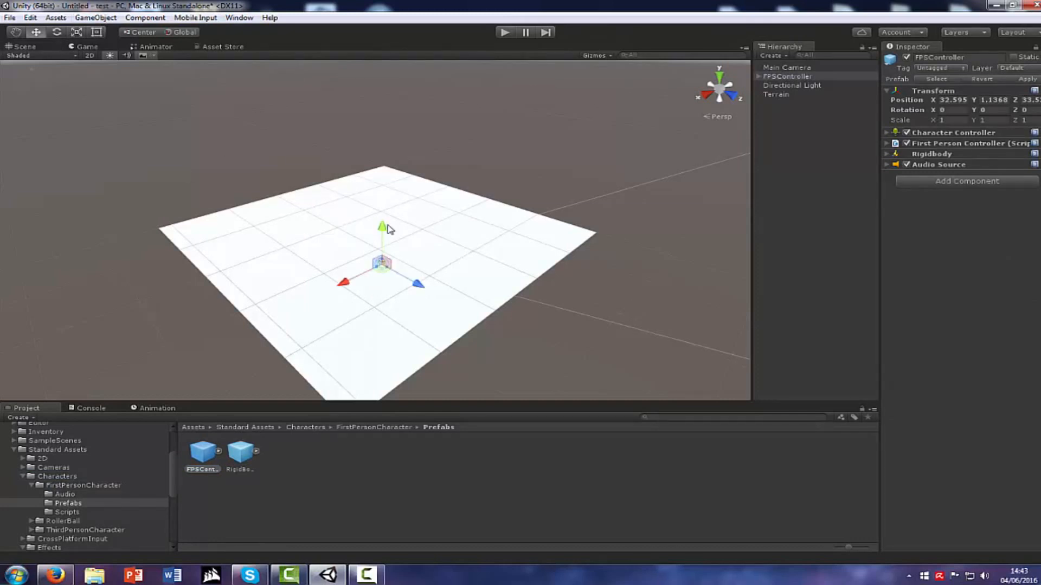
key(f)
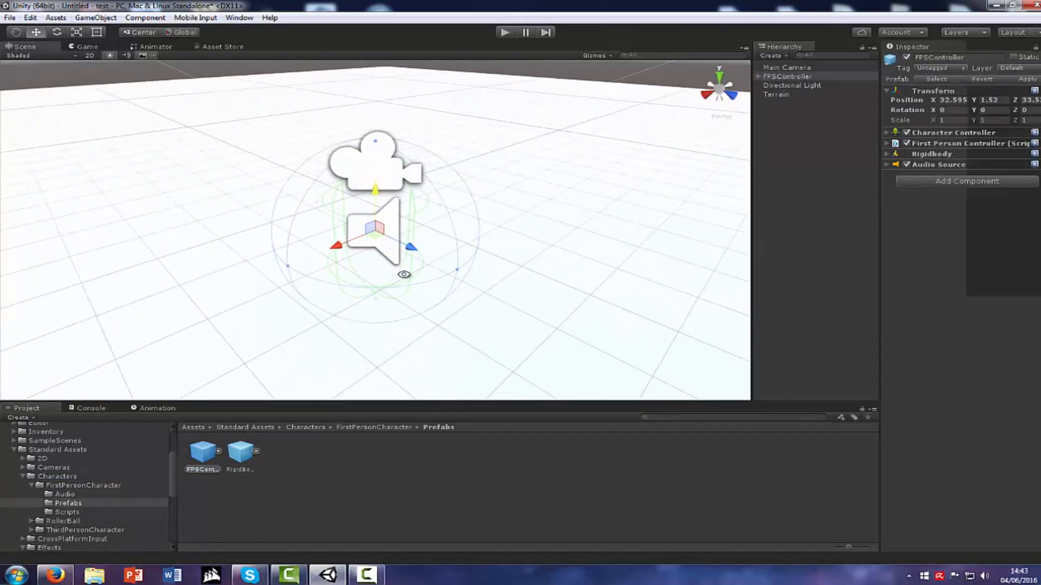
alt+drag(405, 274, 446, 184)
drag(374, 188, 373, 242)
scroll(373, 241, down, 2)
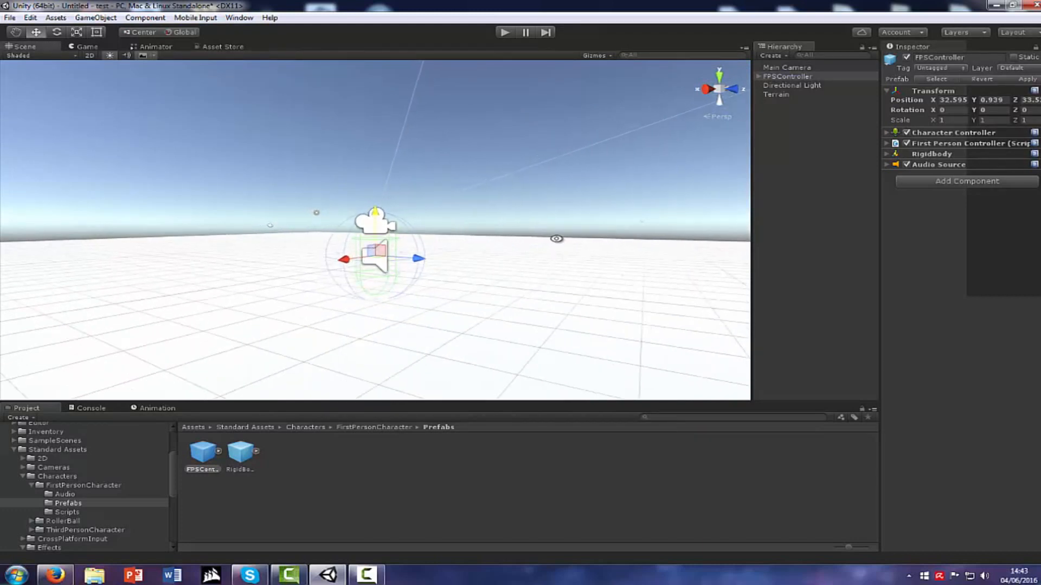
alt+drag(555, 234, 458, 294)
scroll(456, 291, down, 3)
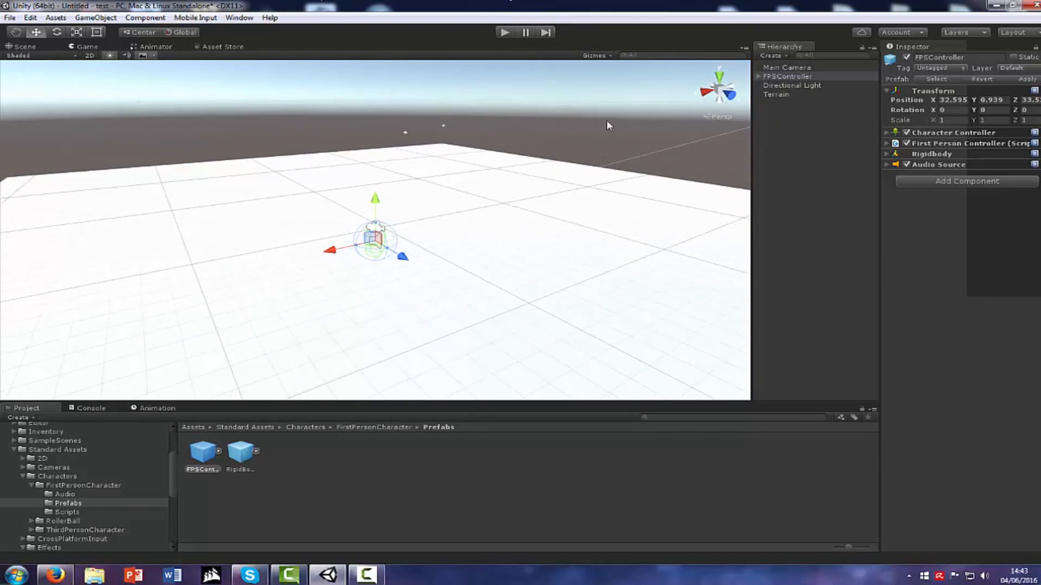
Examine the FPSController and its FirstPersonCharacter child in the hierarchy, then collapse it and the Standard Assets folder.
click(757, 76)
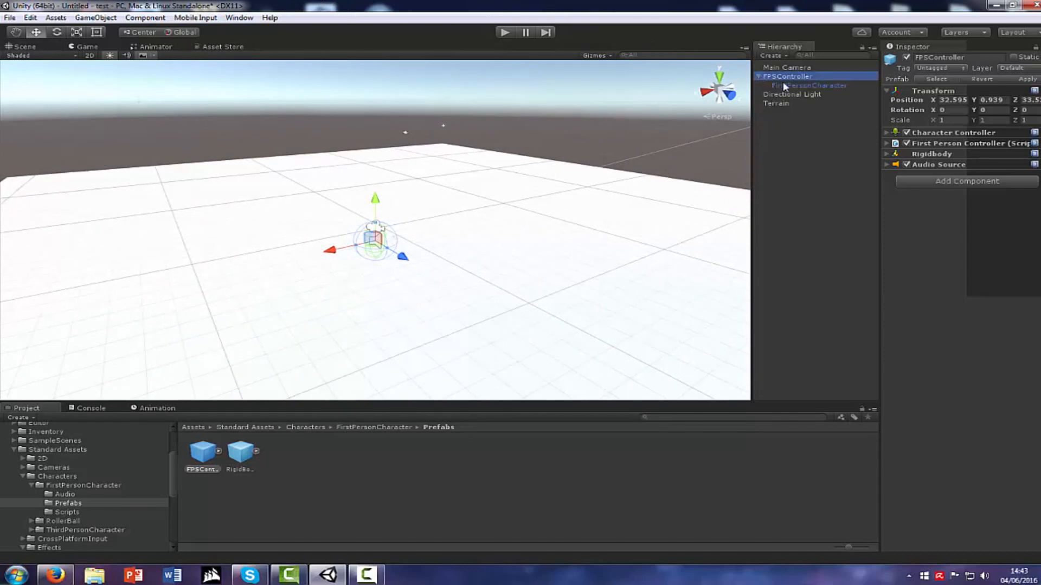
click(783, 86)
click(775, 76)
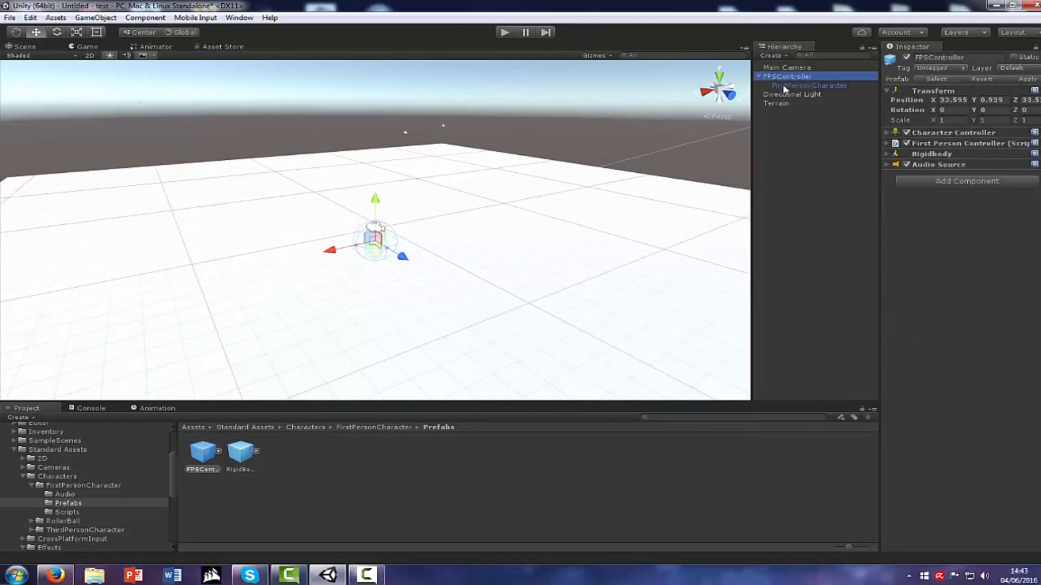
click(783, 86)
click(781, 76)
click(758, 77)
click(13, 449)
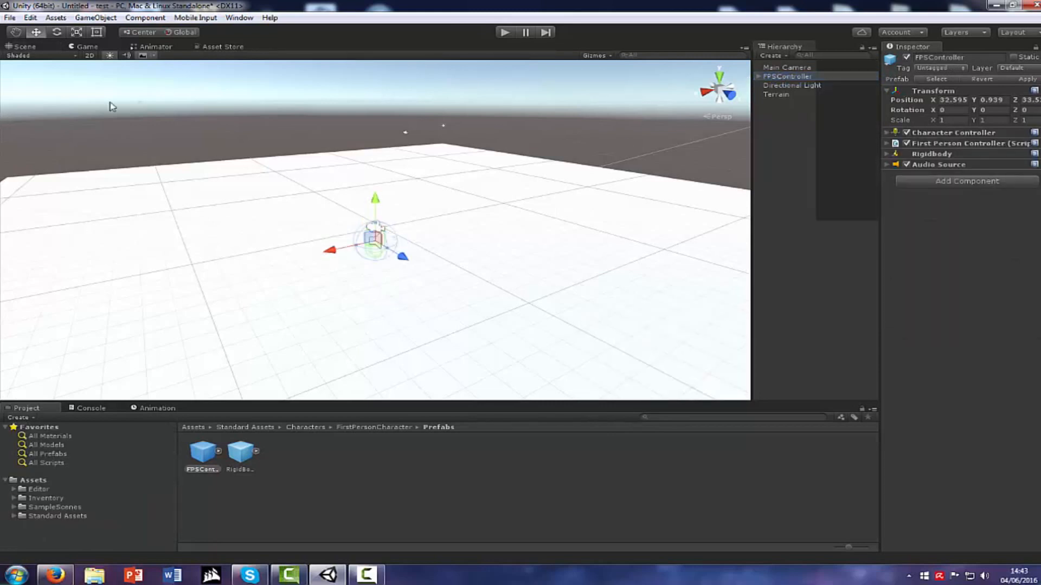
Compare the Inventory setup window with the FPSController selected and with nothing selected, closing it each time.
click(239, 17)
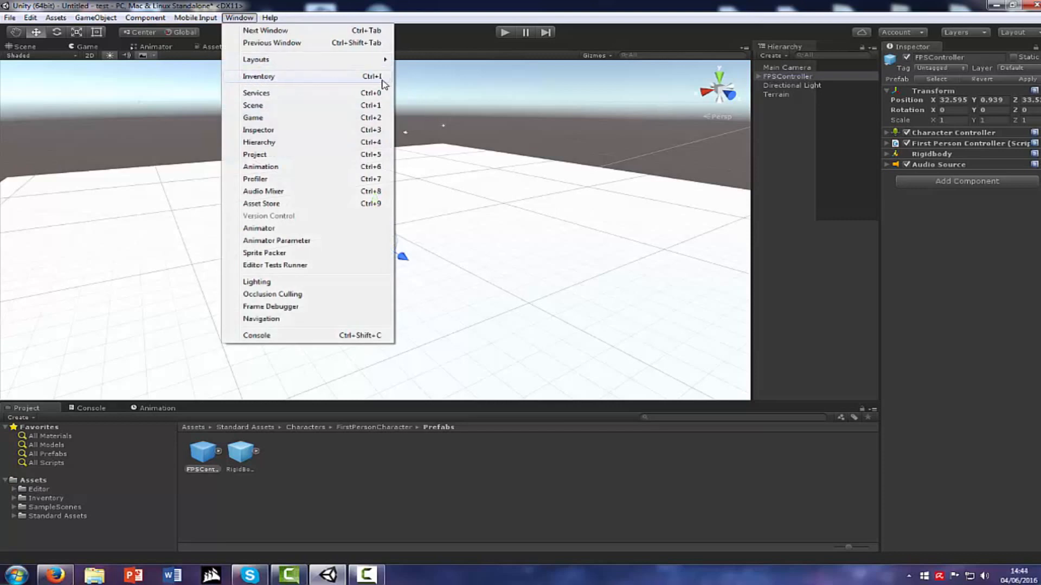
click(272, 81)
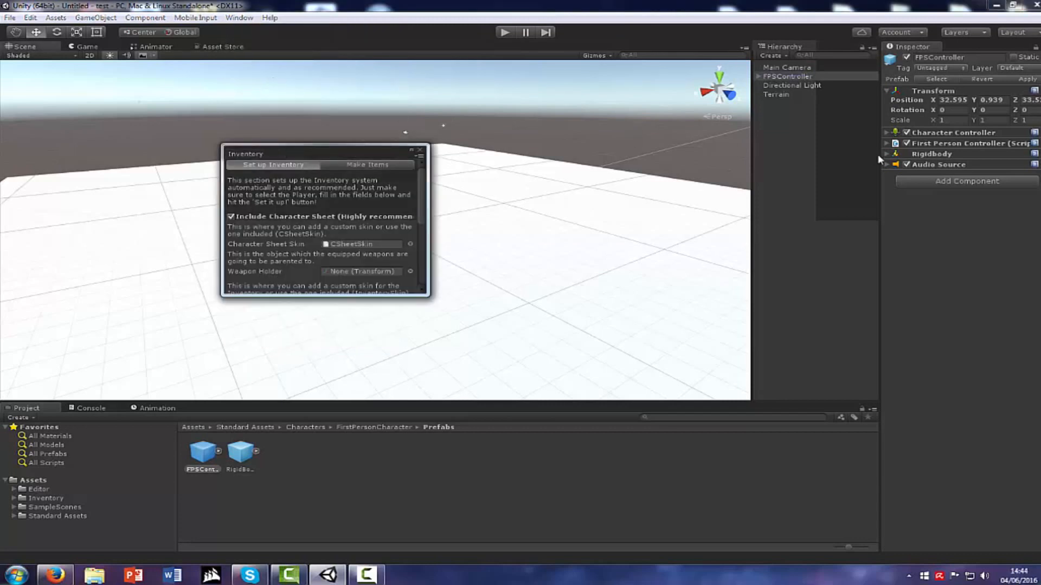
click(755, 95)
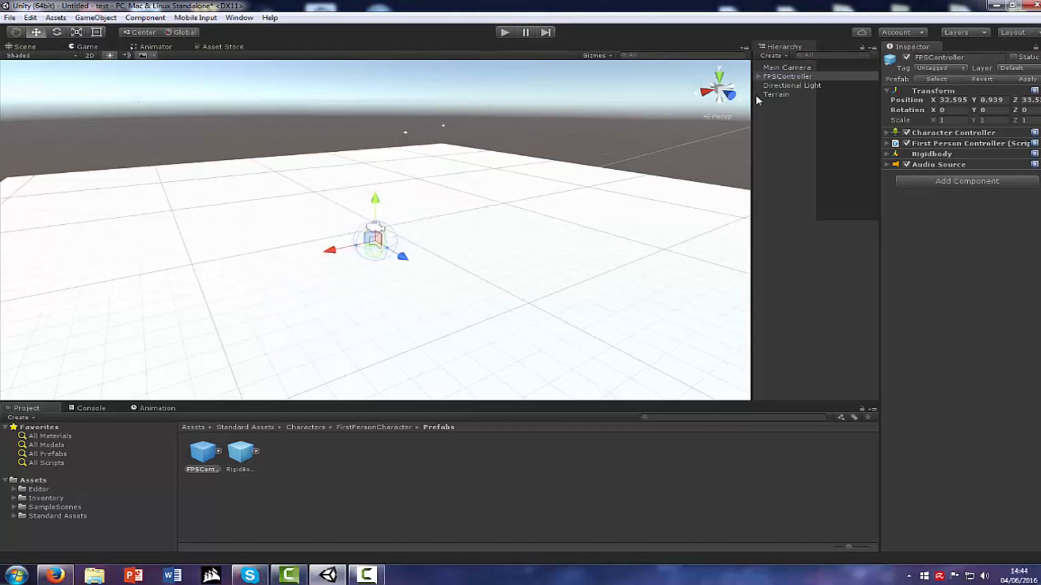
click(786, 77)
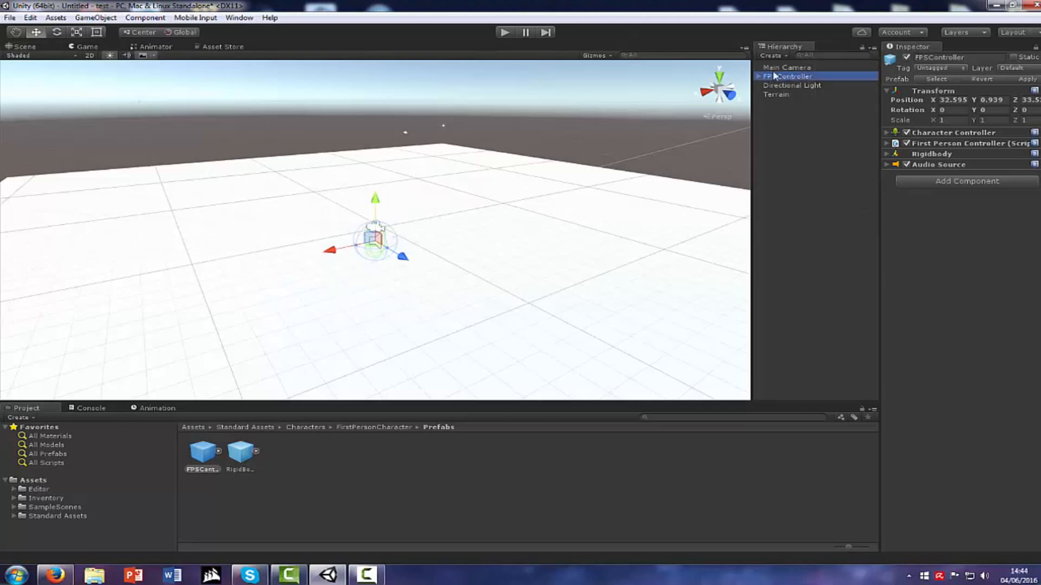
click(765, 215)
click(239, 17)
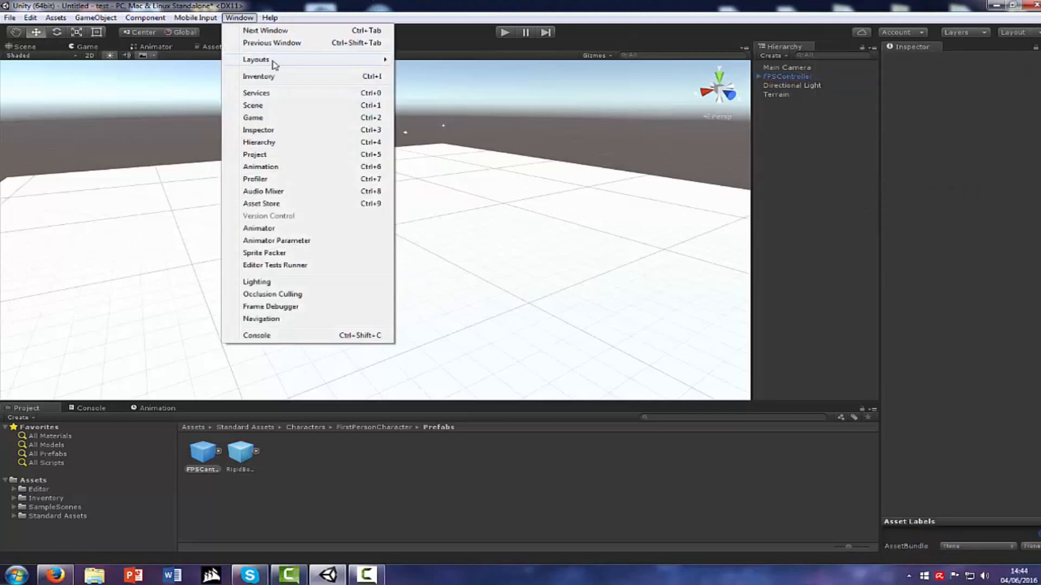
click(290, 84)
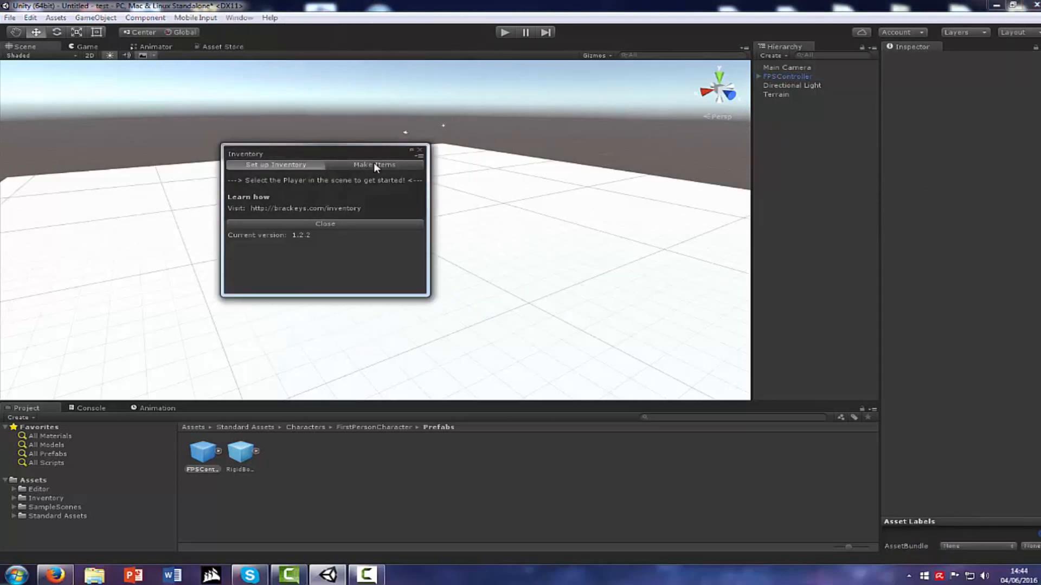
click(420, 153)
Select the FPSController in the scene hierarchy and open the Inventory setup window for it.
click(783, 76)
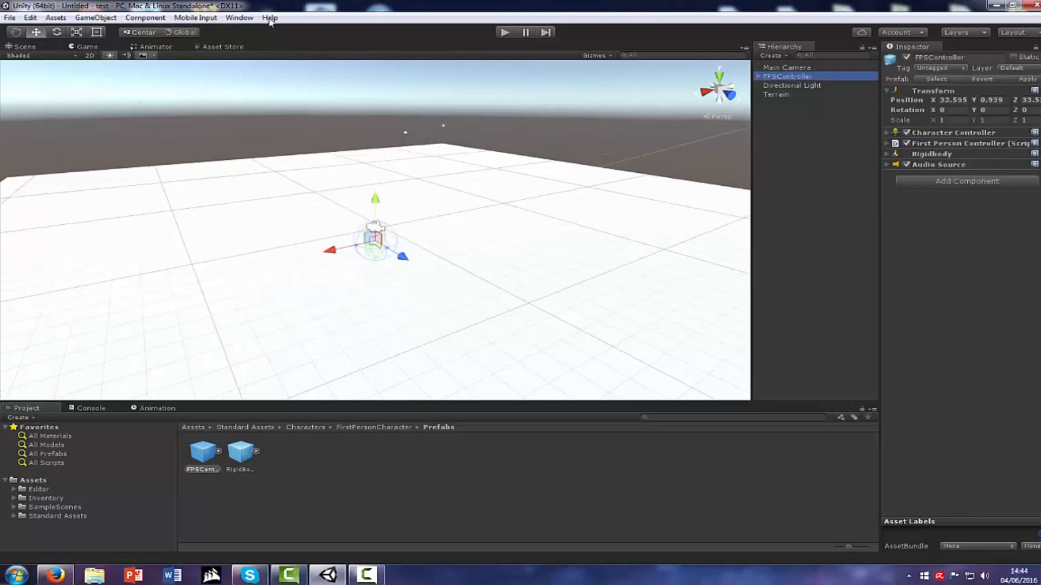
click(239, 17)
click(253, 77)
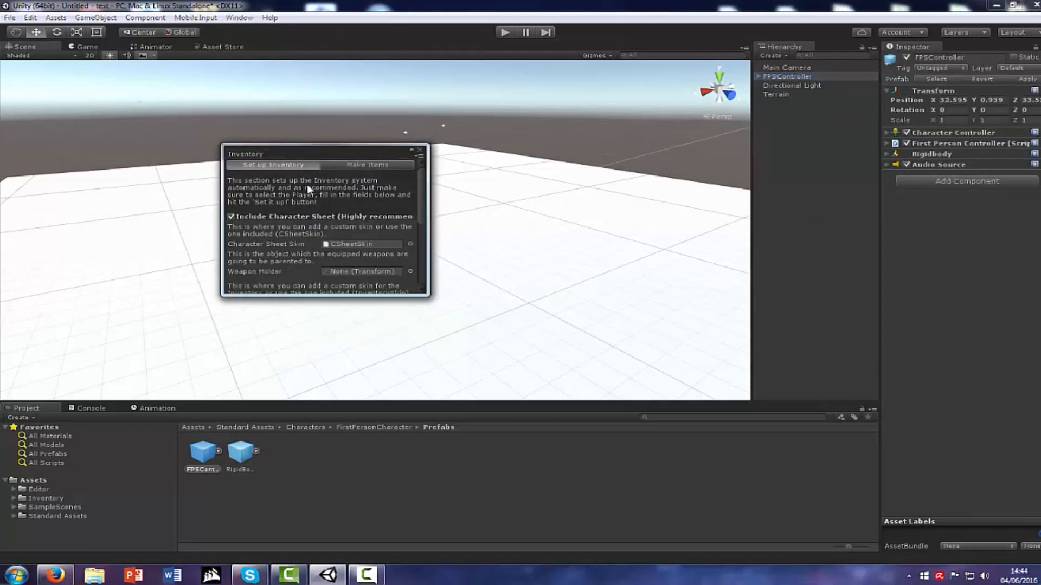
Review the Make Items and Set up Inventory sections, including the skins, Weapon Holder and Player Camera fields, and move the window clear of the controller.
scroll(306, 190, down, 3)
scroll(306, 190, up, 3)
click(336, 165)
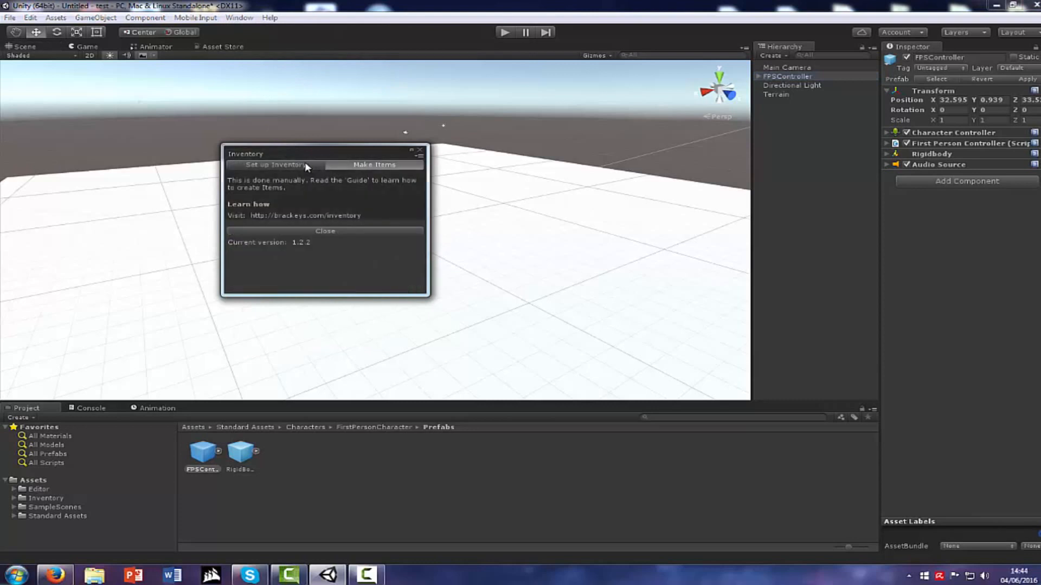
click(305, 163)
scroll(371, 225, down, 3)
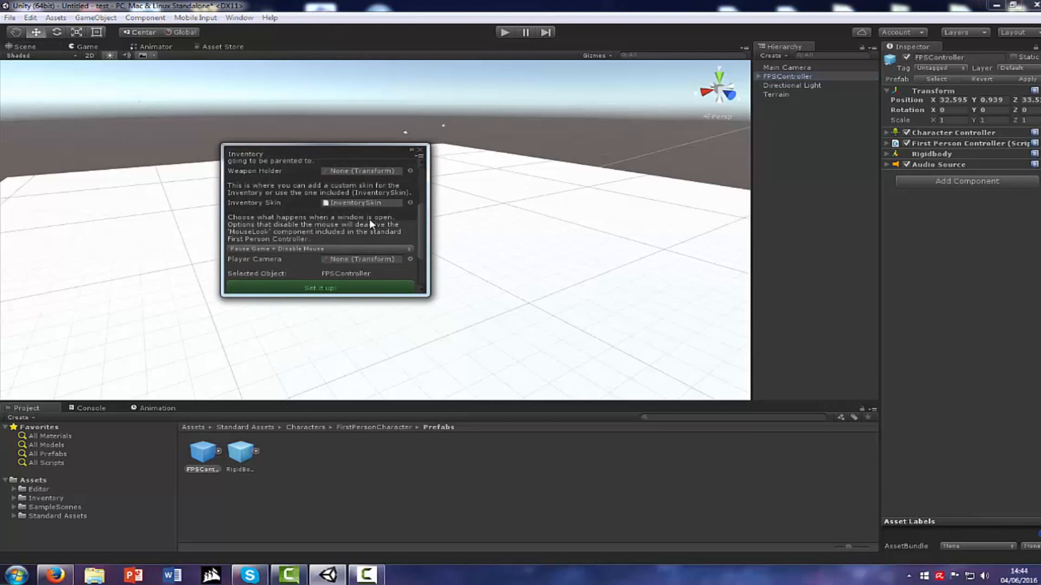
scroll(369, 219, up, 2)
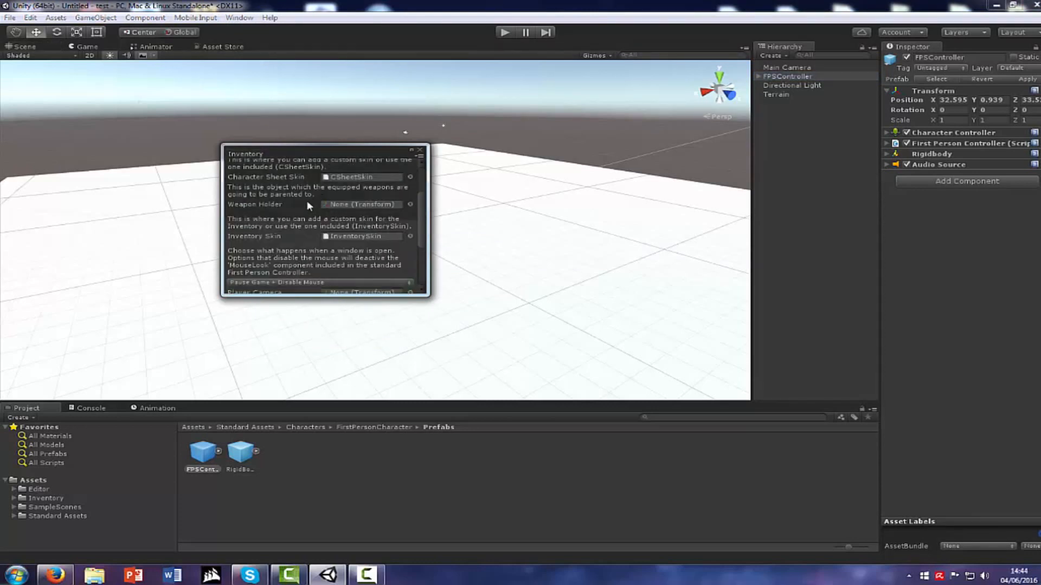
scroll(320, 232, down, 4)
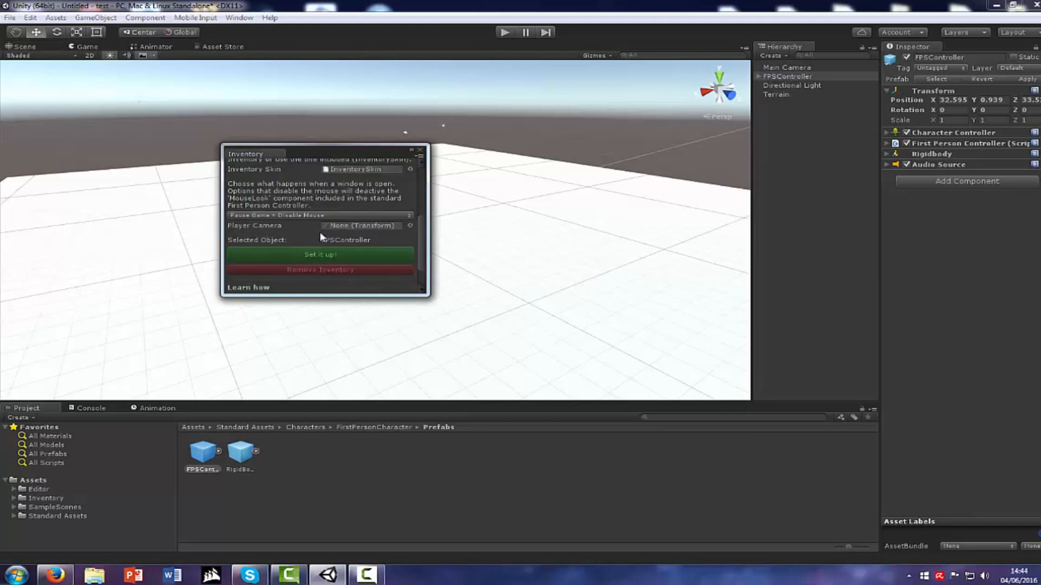
drag(328, 152, 612, 220)
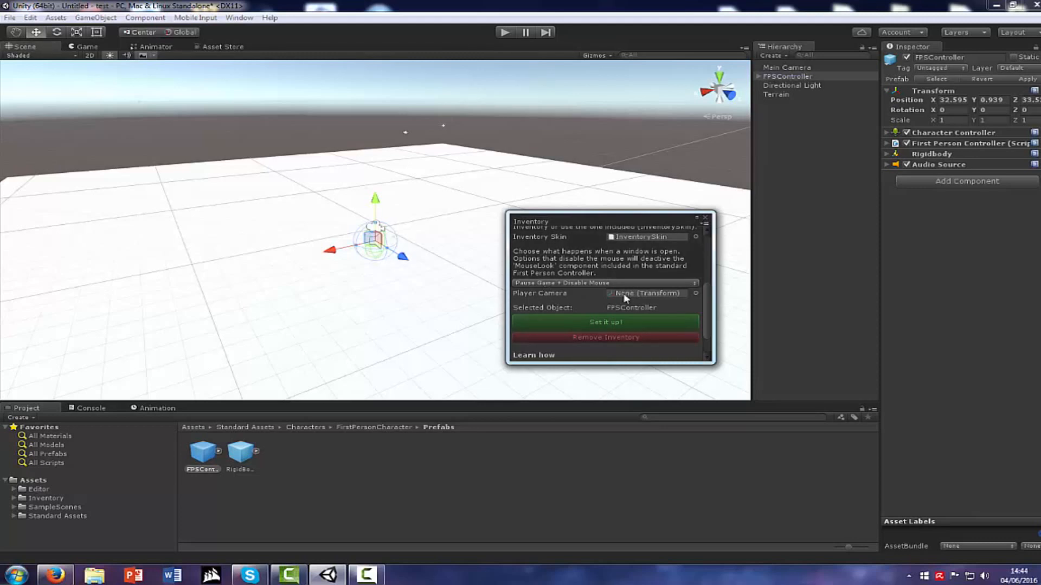
Try Pause Game as the behaviour when a window is open, then restore Pause Game + Disable Mouse.
click(544, 284)
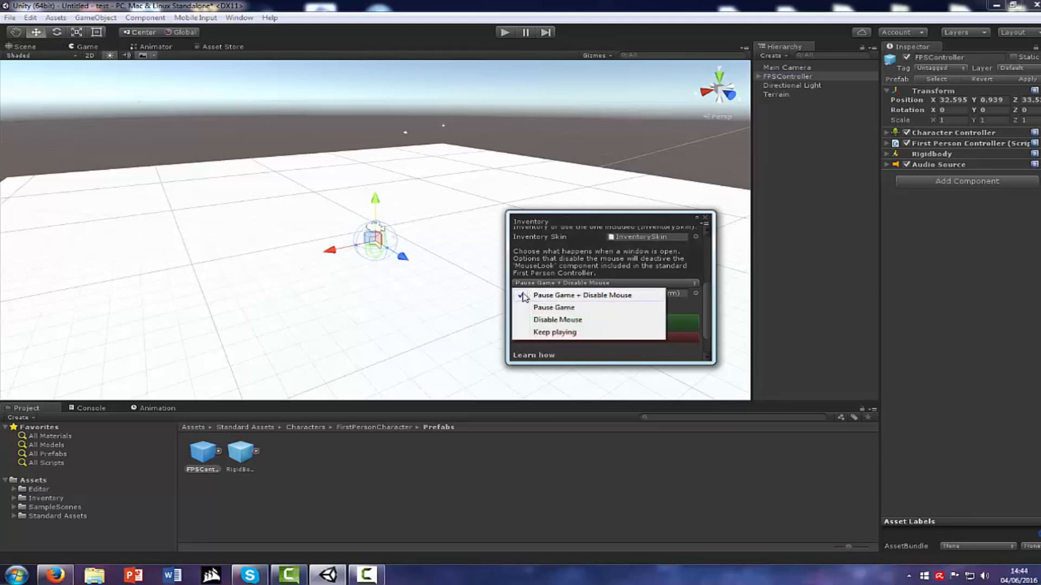
click(567, 283)
click(566, 283)
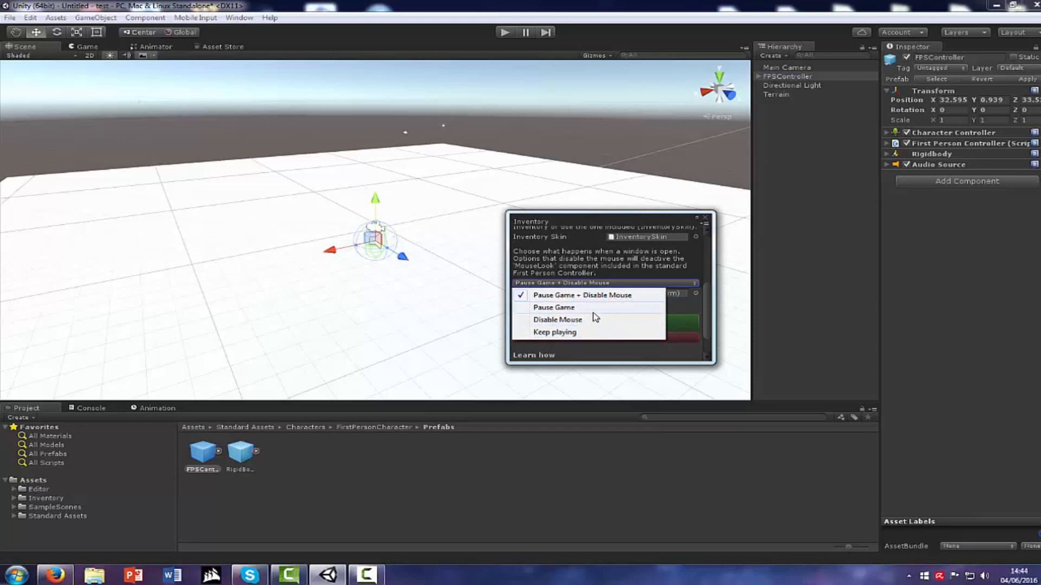
click(556, 307)
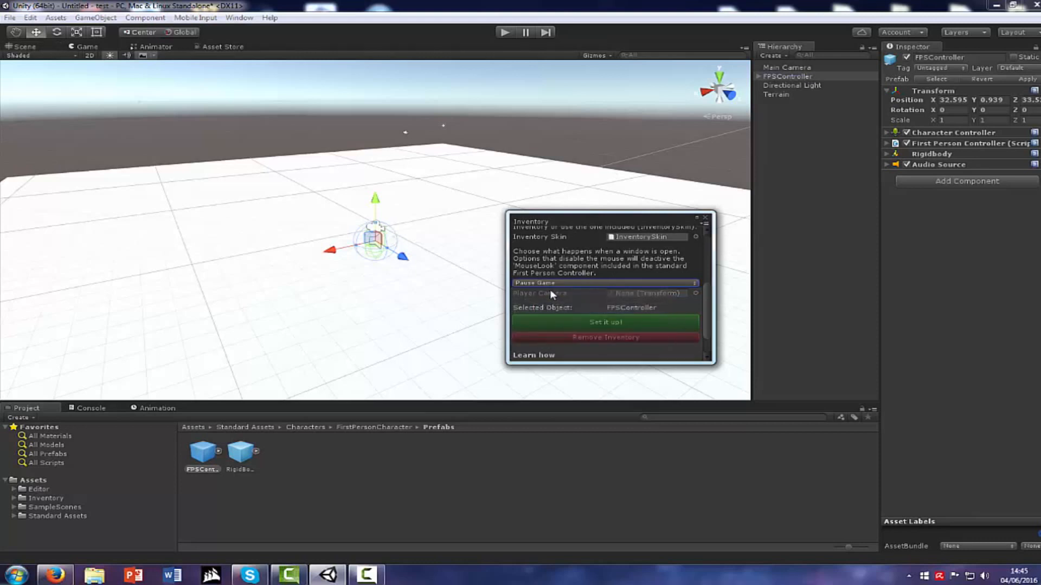
click(536, 283)
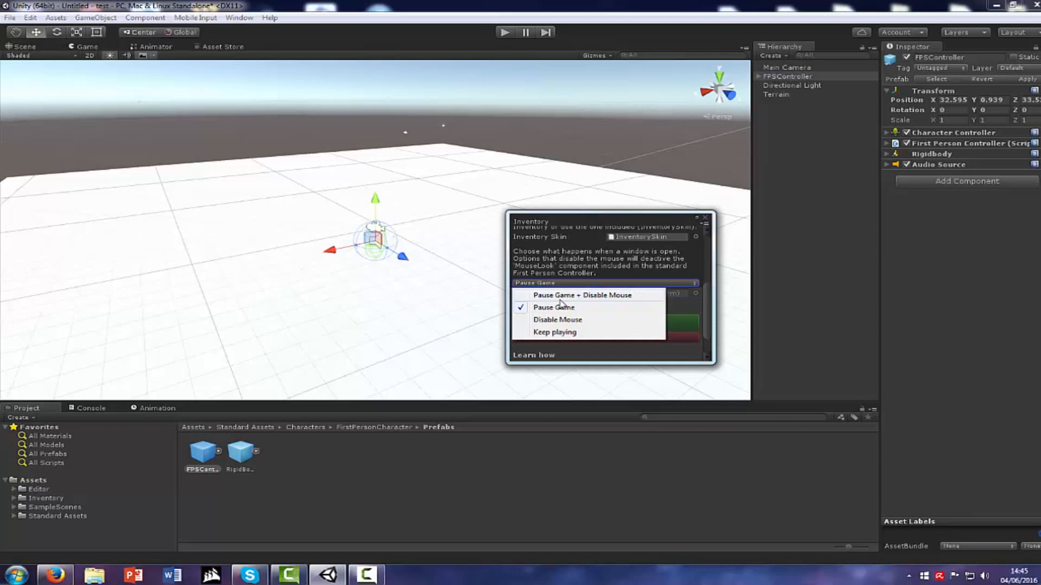
click(561, 296)
click(578, 283)
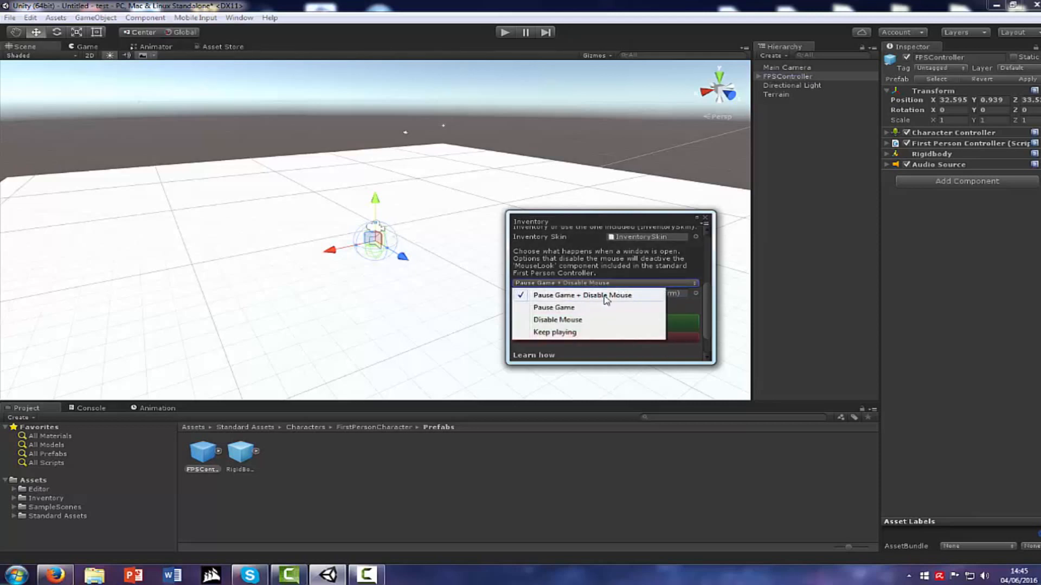
click(579, 289)
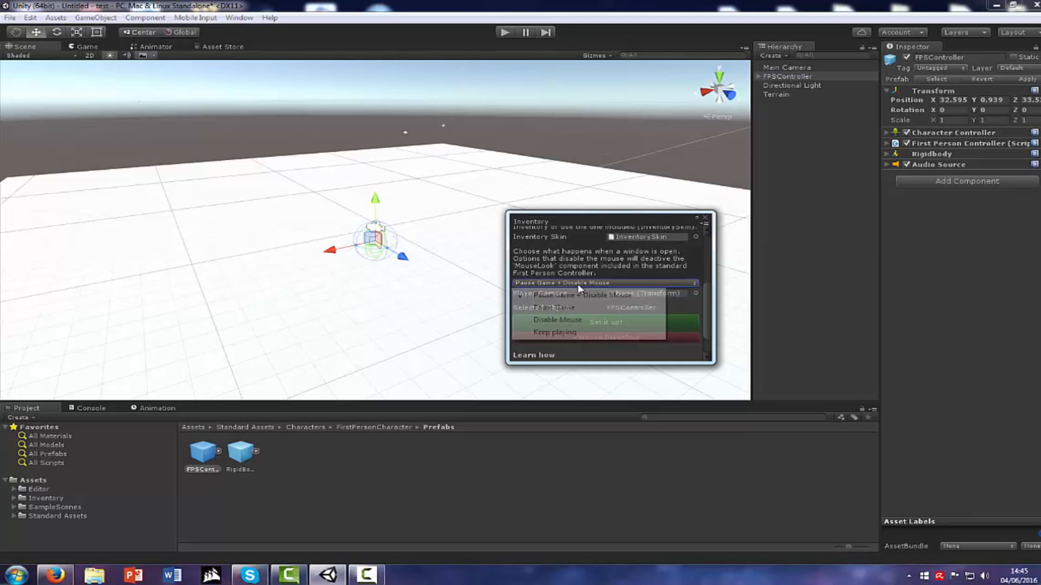
click(575, 274)
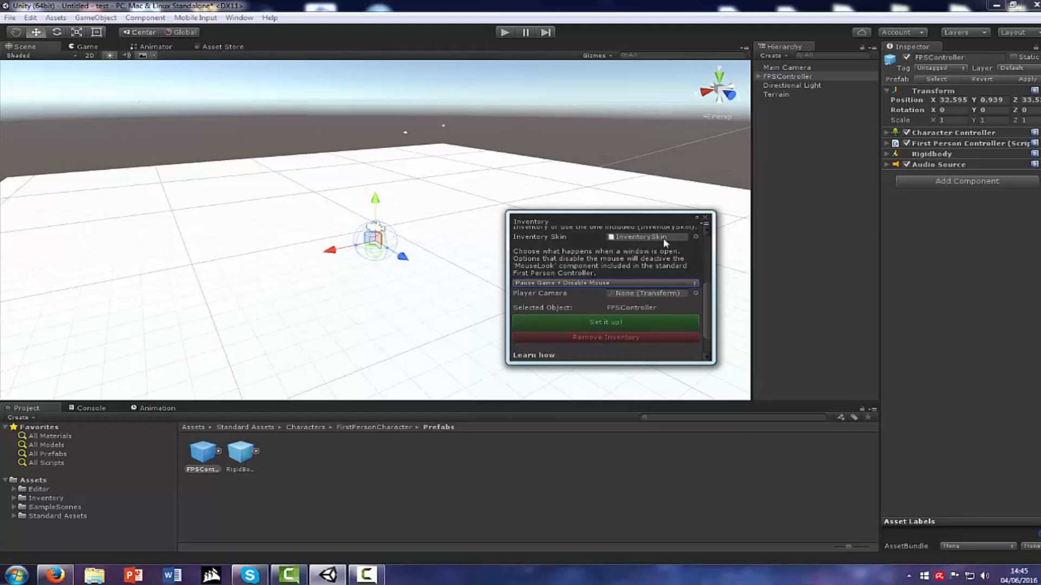
Assign FirstPersonCharacter as the Player Camera, set up the inventory on the FPSController, and close the setup window.
click(759, 76)
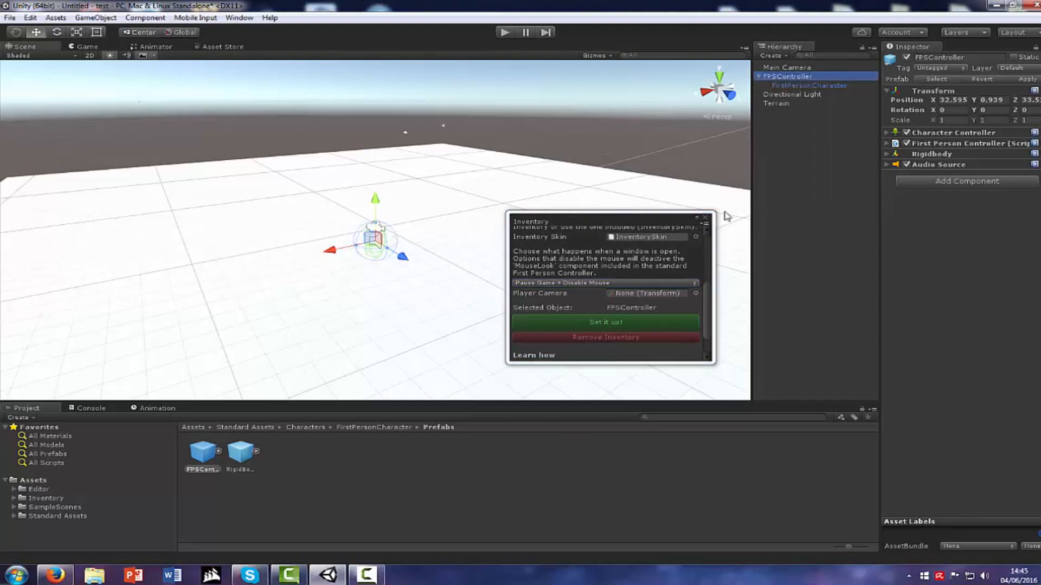
drag(793, 86, 633, 313)
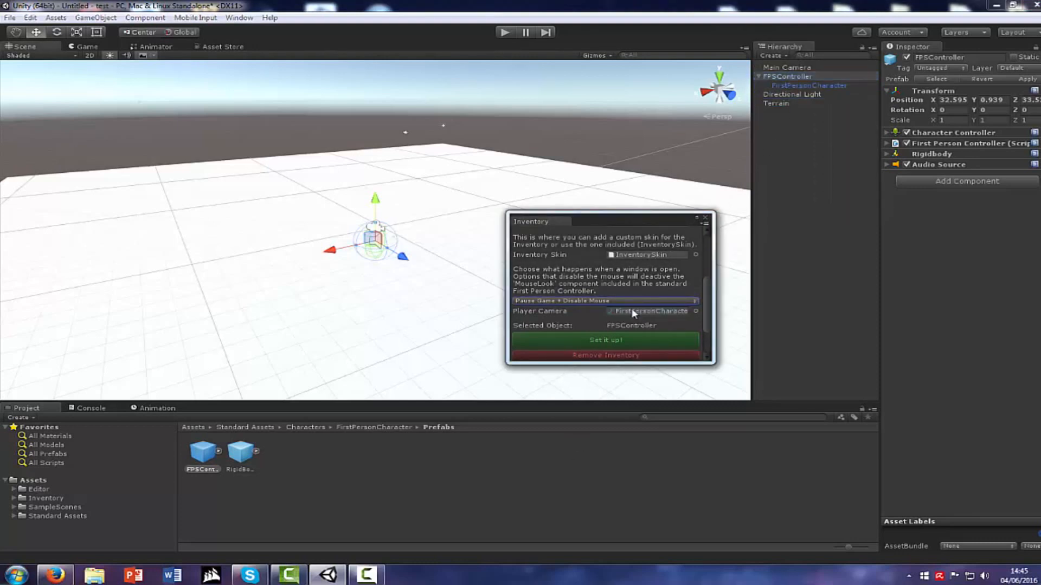
click(600, 344)
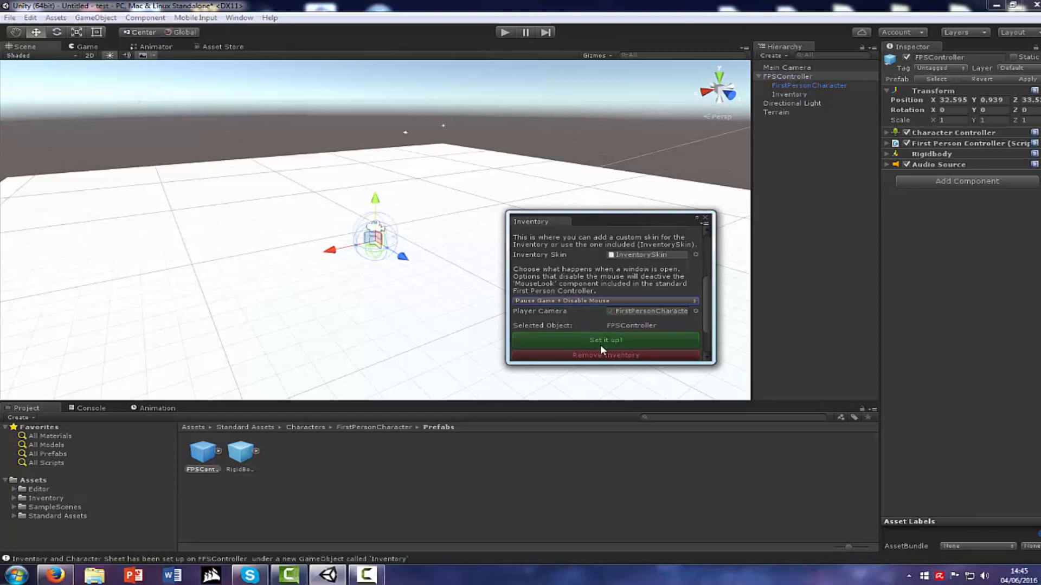
click(707, 221)
Examine the script components and settings of the FPSController's Inventory child, comparing it with the FirstPersonCharacter child.
click(788, 94)
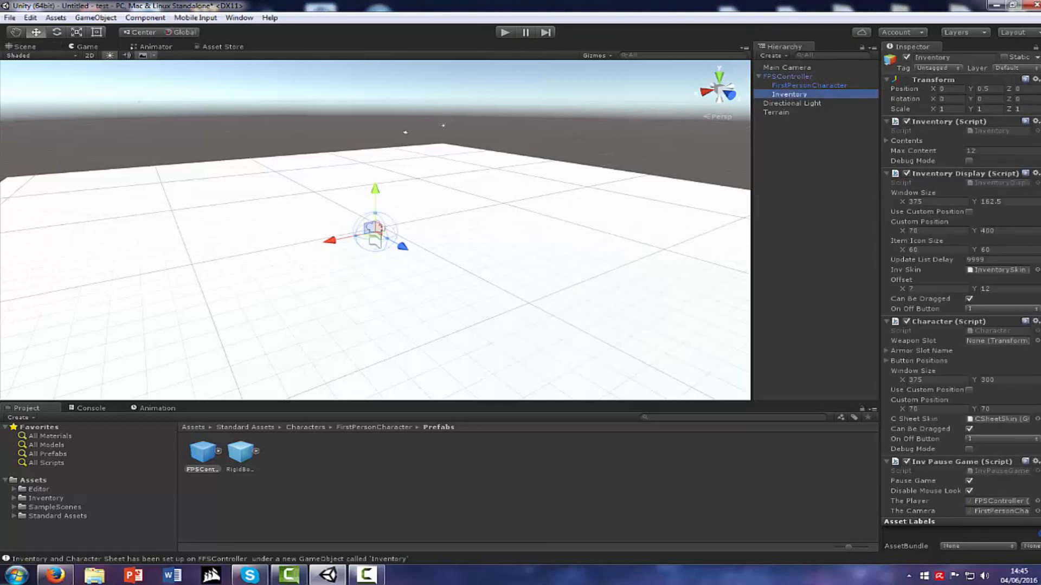
scroll(942, 202, down, 3)
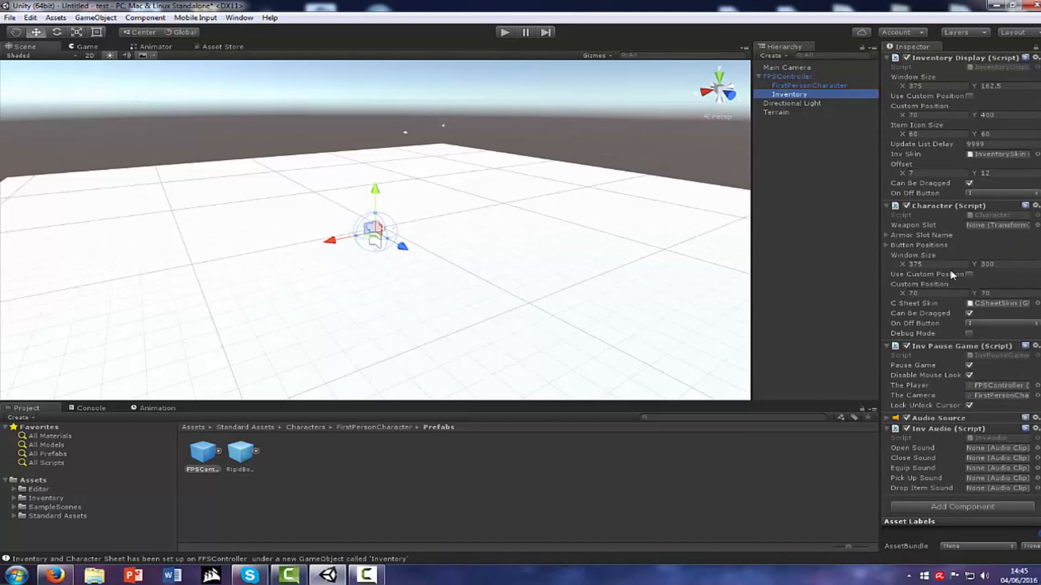
click(778, 86)
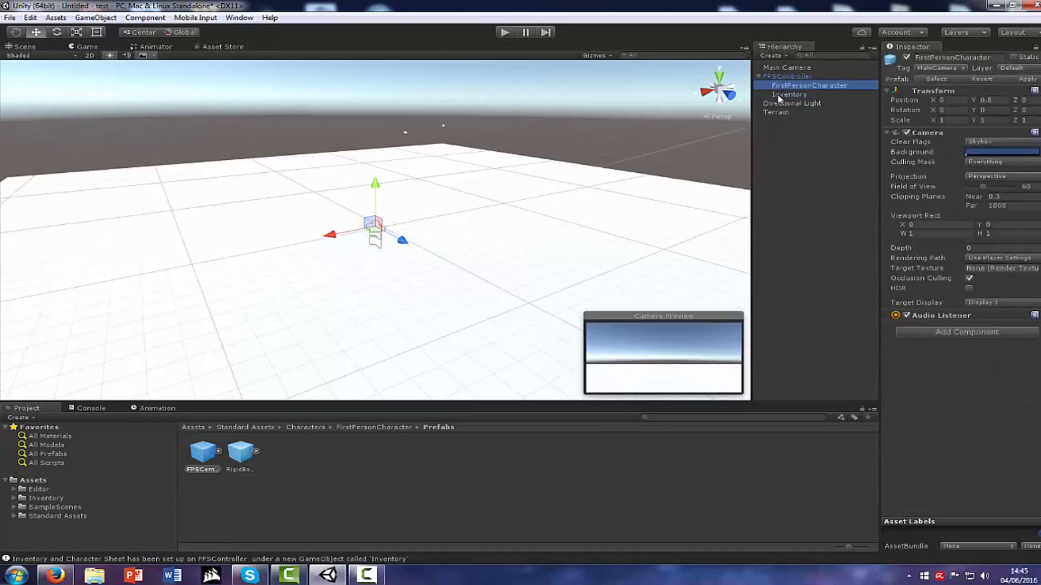
click(778, 97)
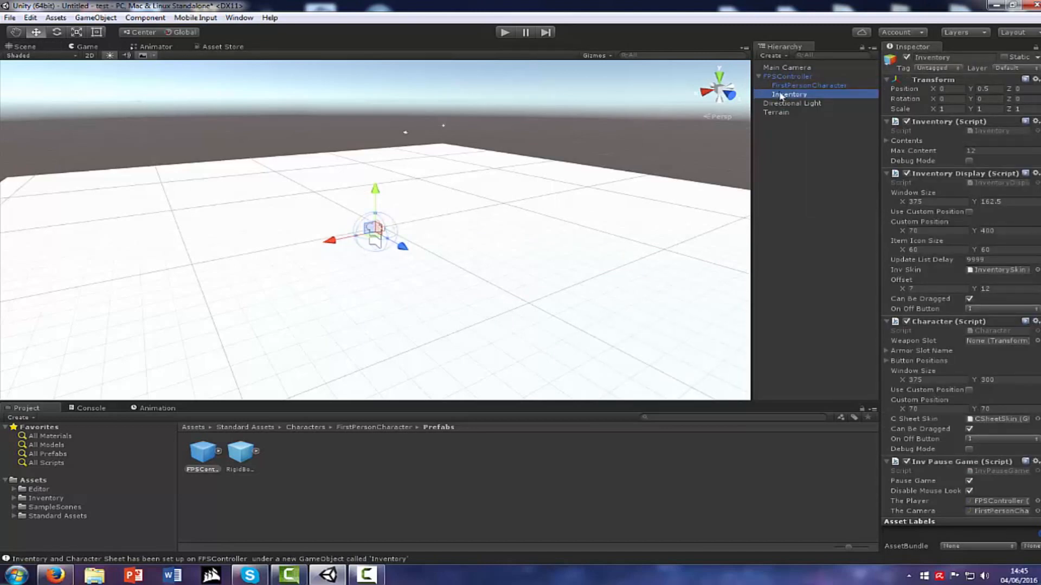
scroll(1025, 304, down, 3)
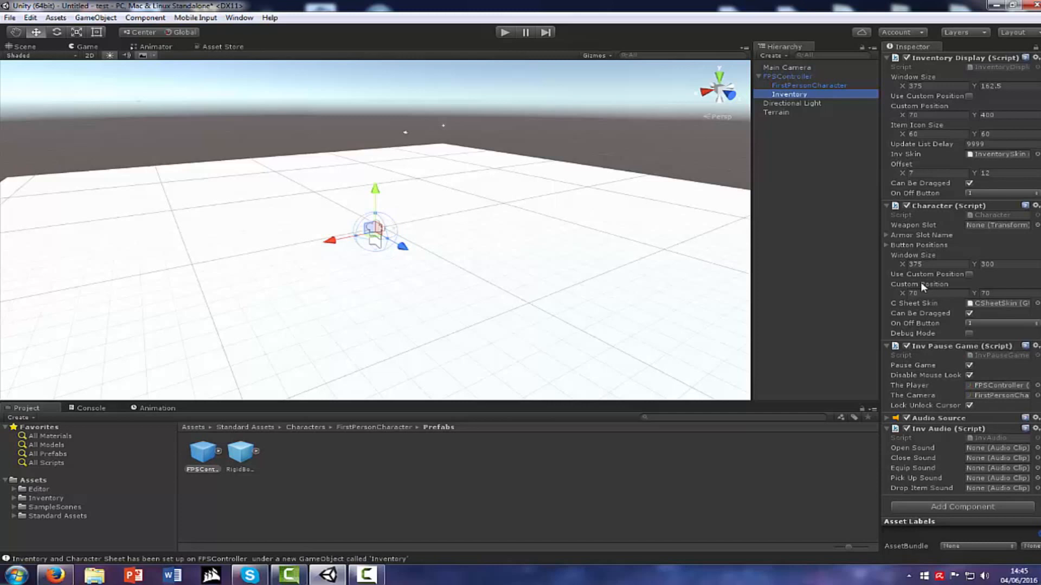
scroll(920, 285, up, 5)
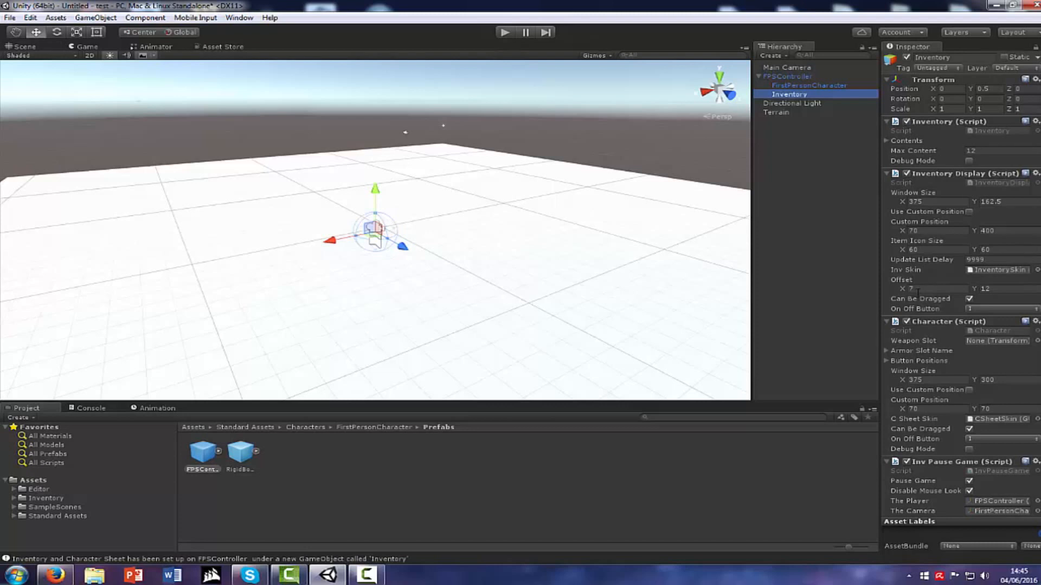
Play-test the scene by opening and closing the in-game Character and Inventory windows, and stop the game.
click(504, 32)
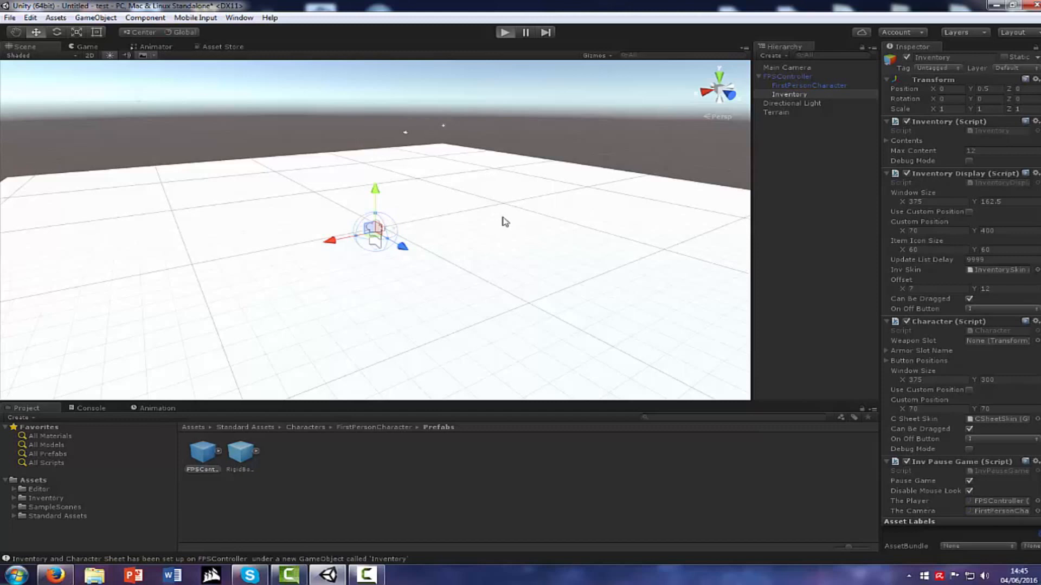
key(ctrl+p)
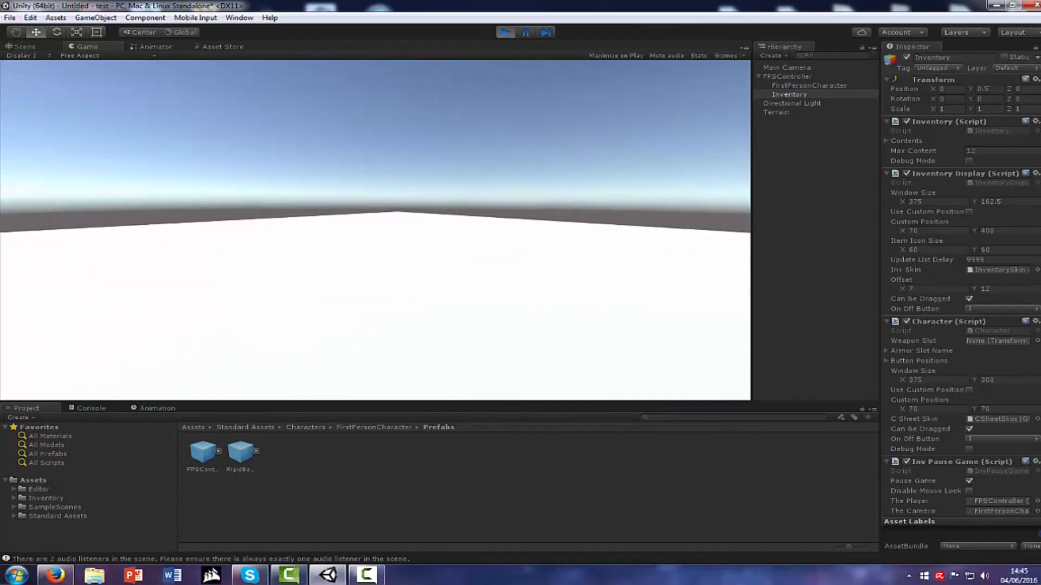
key(i)
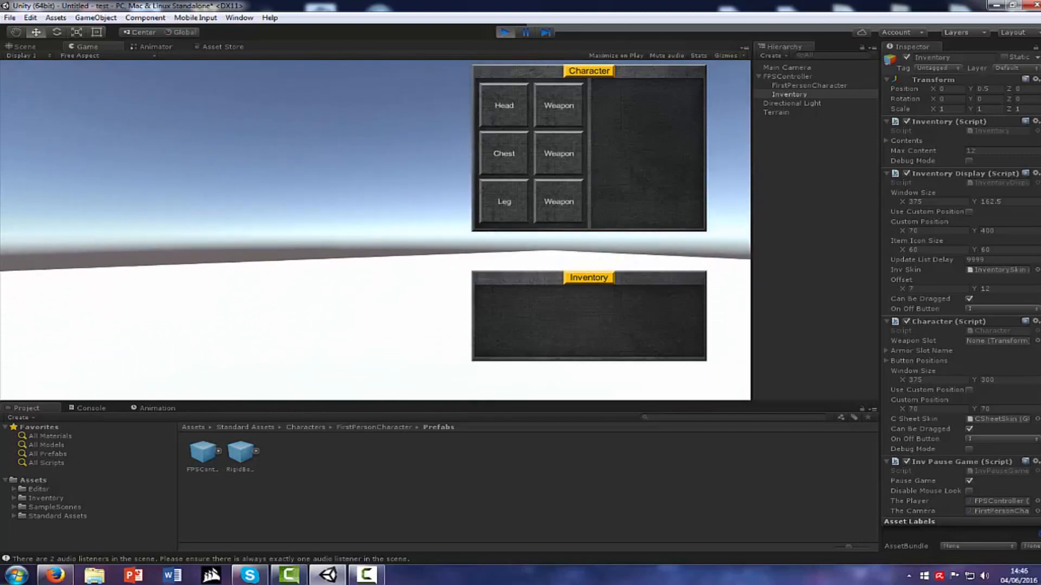
key(i)
key(super)
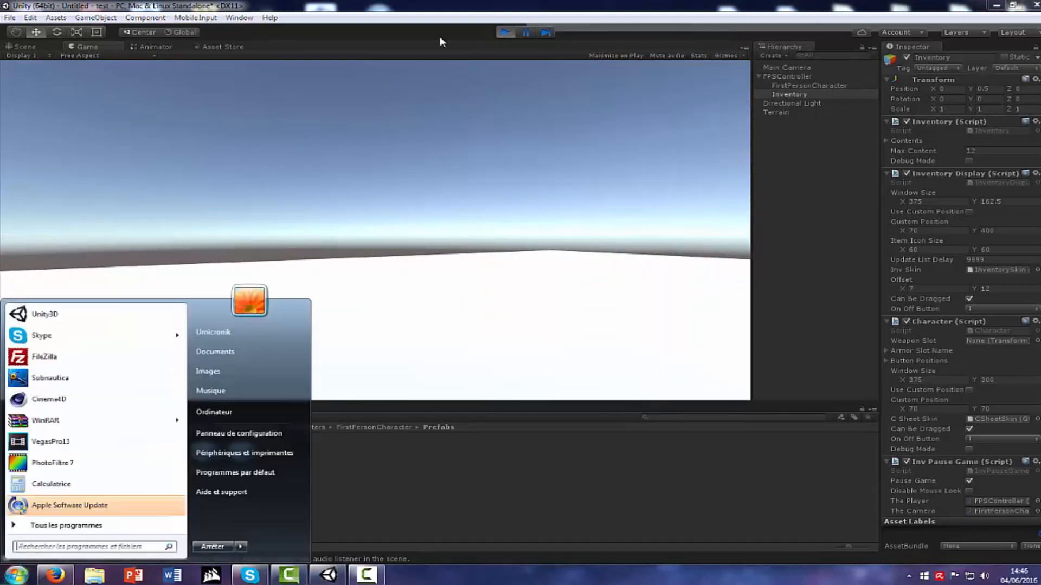
click(505, 33)
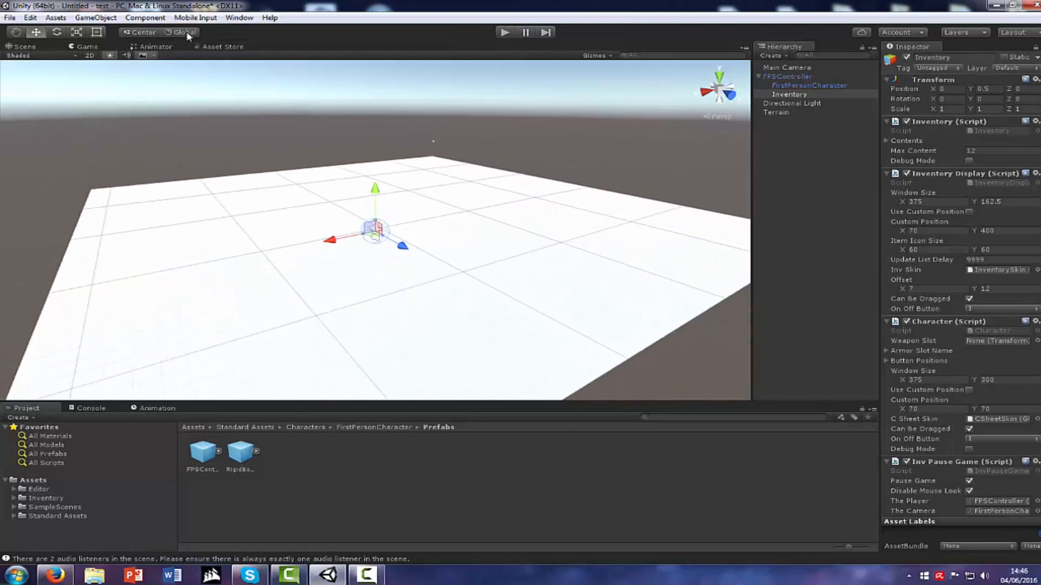
Add a 3D cube to the scene and move it along its Z axis, away from the first-person controller, to about Z 39.
click(88, 18)
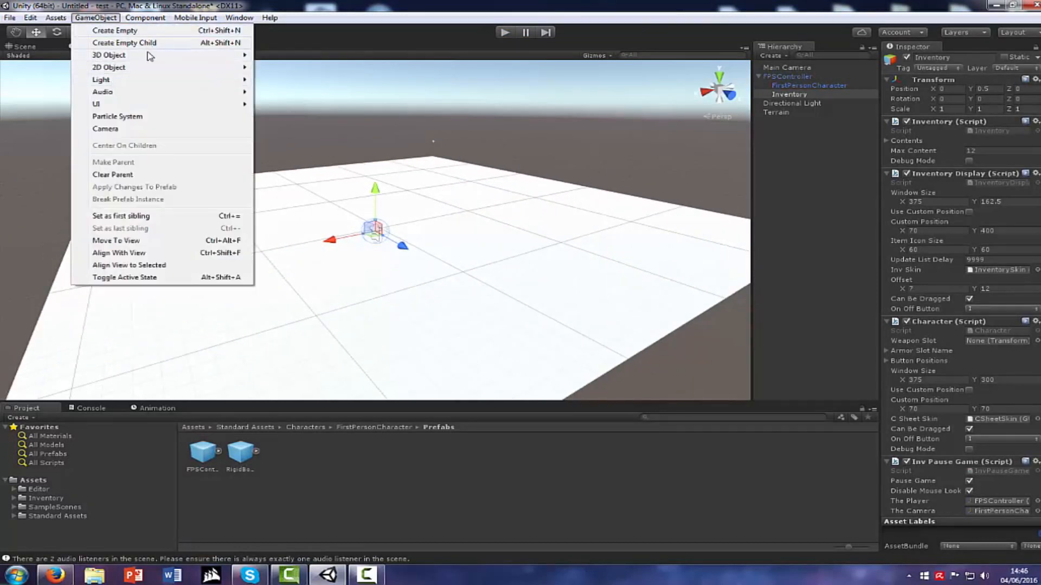
mouse_move(234, 57)
click(281, 54)
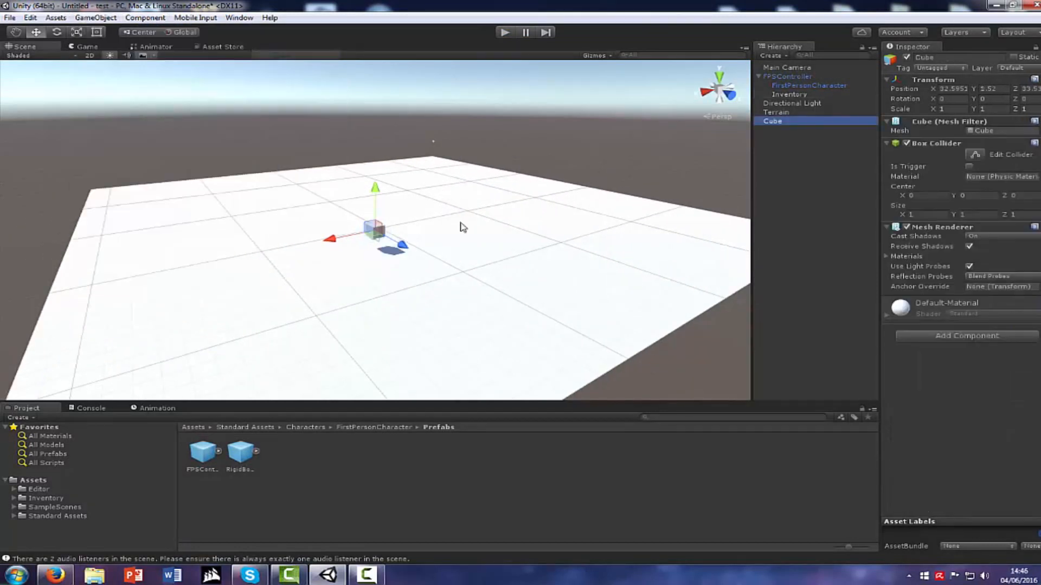
drag(400, 245, 453, 284)
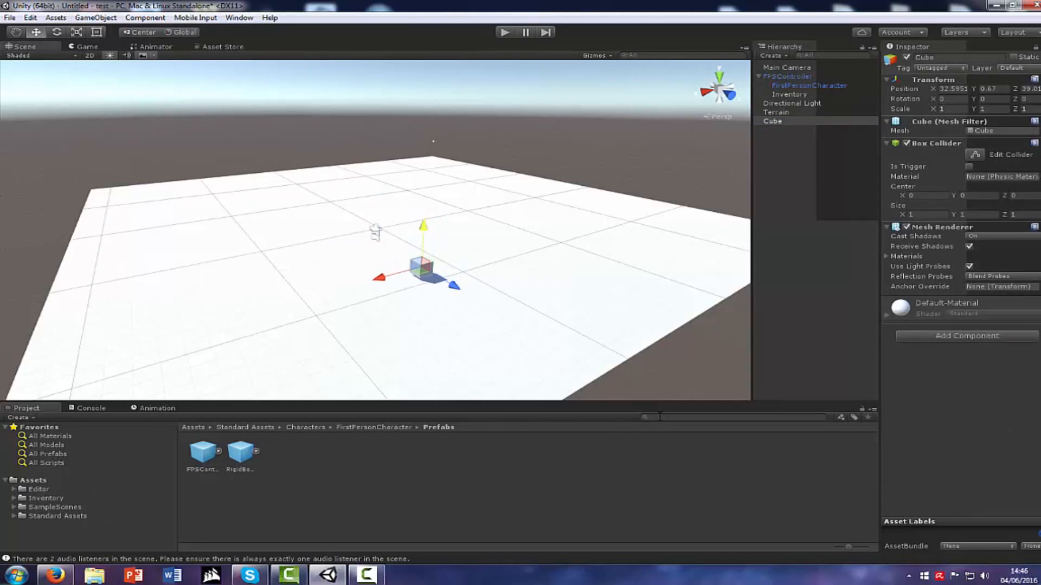
Apply the red New Material from the Assets folder to the cube, check it in the Game view, and return to the Scene view.
click(37, 481)
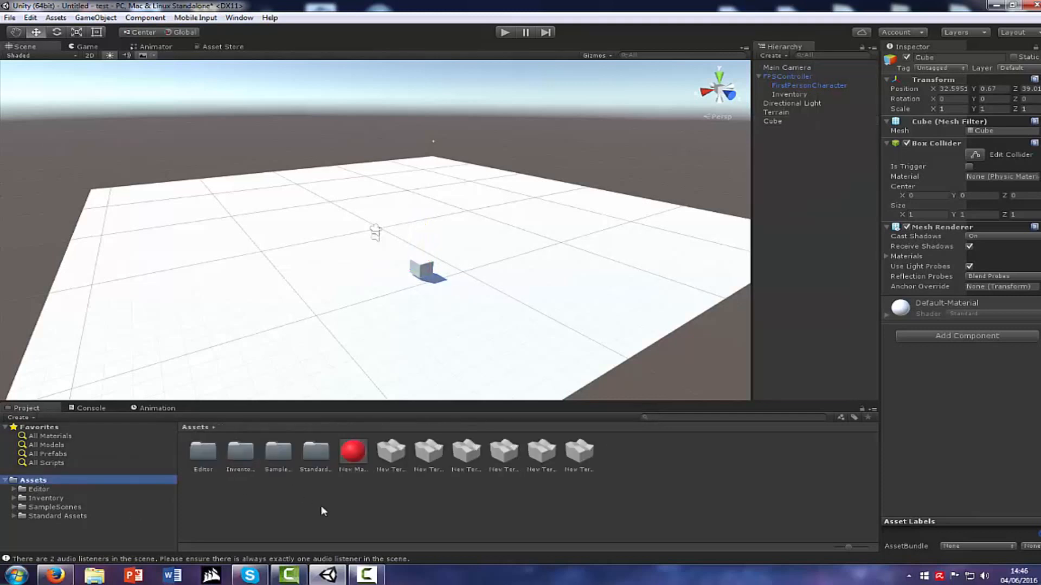
right_click(322, 509)
click(323, 511)
drag(347, 459, 421, 268)
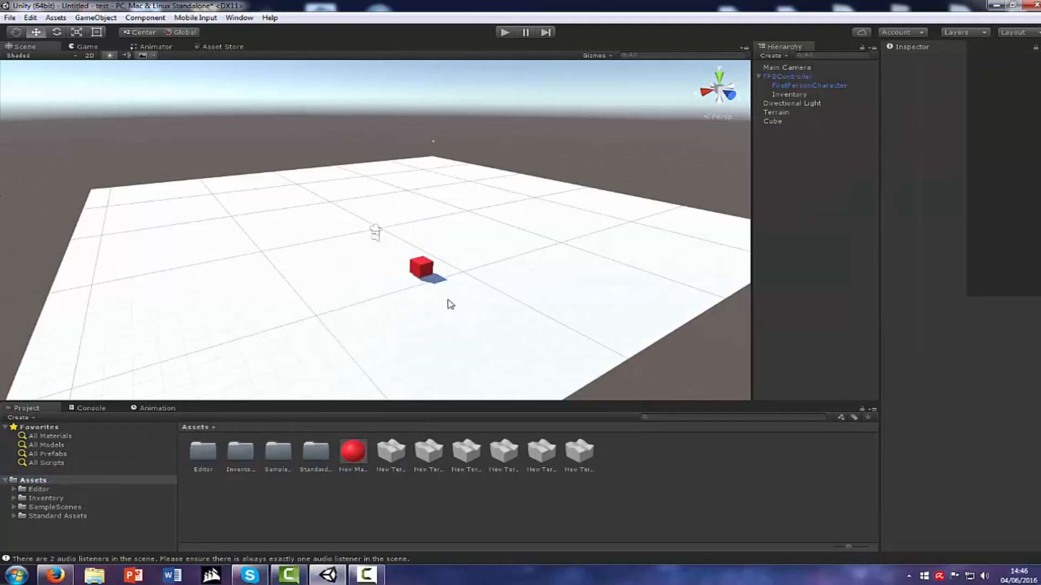
click(93, 46)
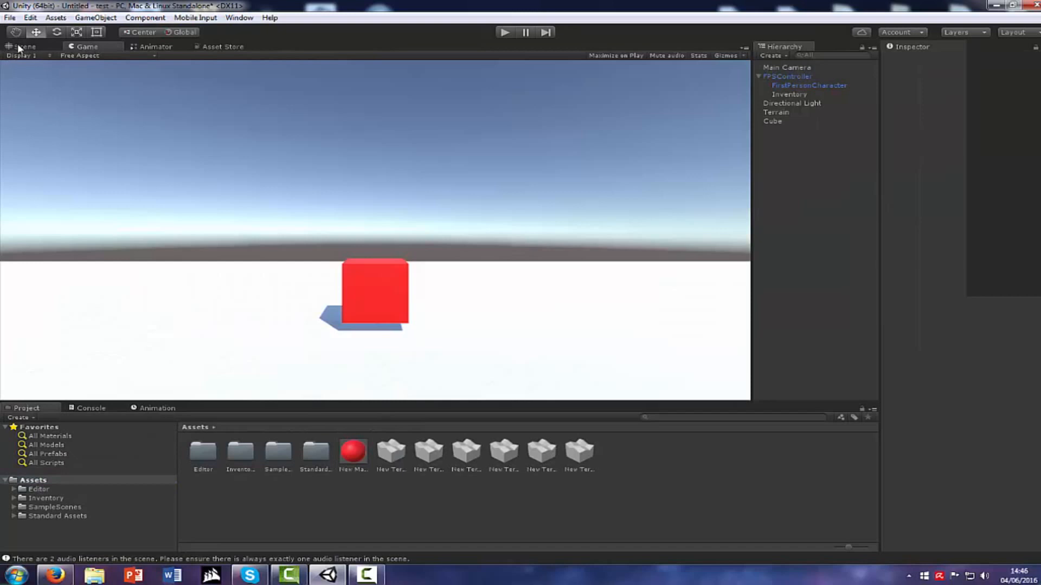
click(22, 46)
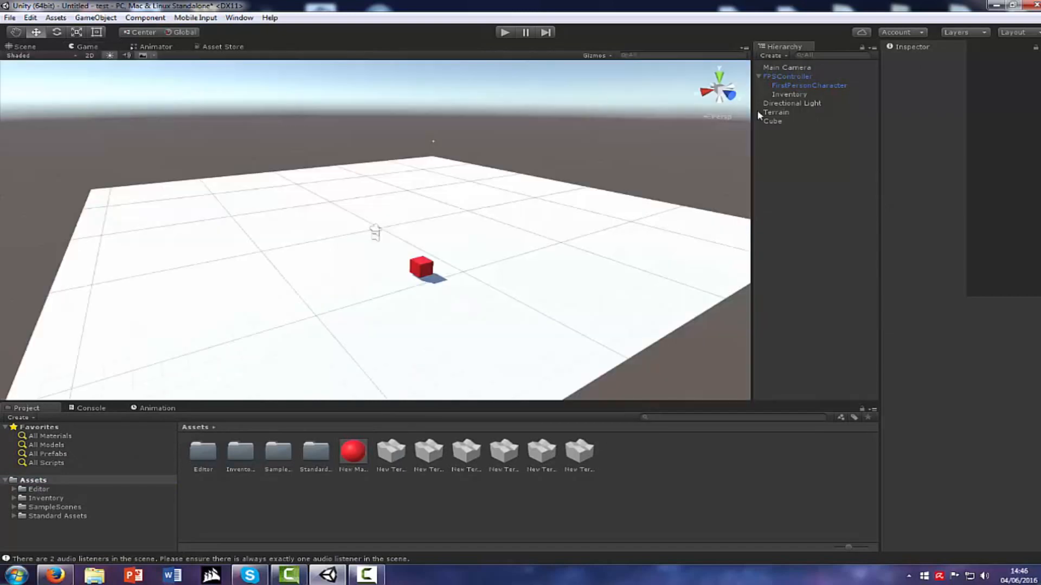
Collapse FPSController's children, select the cube, and collapse its Mesh Filter, Box Collider and Mesh Renderer components.
click(759, 76)
scroll(472, 325, up, 3)
scroll(460, 334, up, 2)
alt+drag(466, 343, 452, 291)
scroll(453, 291, up, 5)
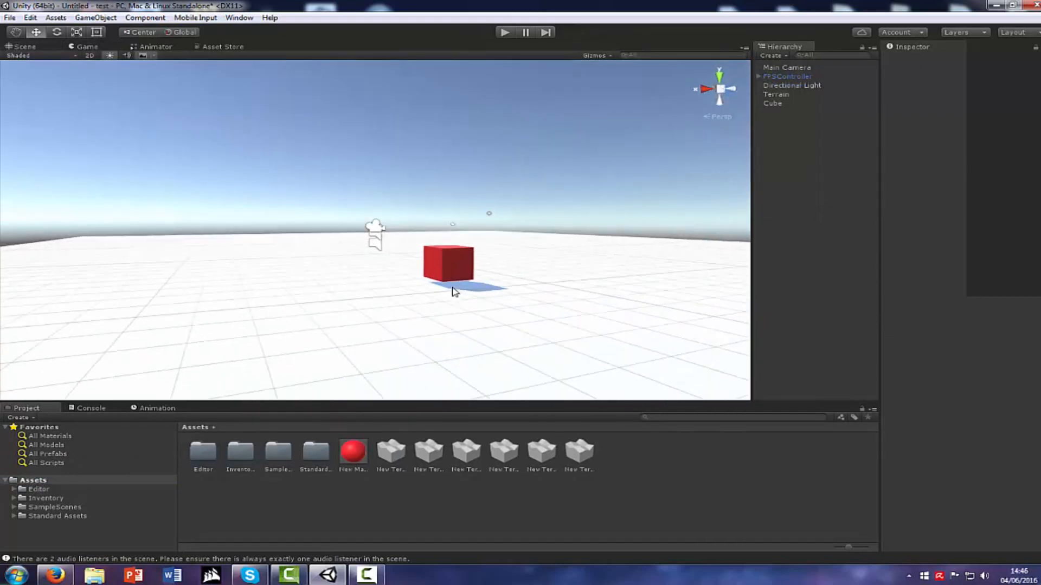
alt+drag(488, 321, 542, 301)
click(774, 104)
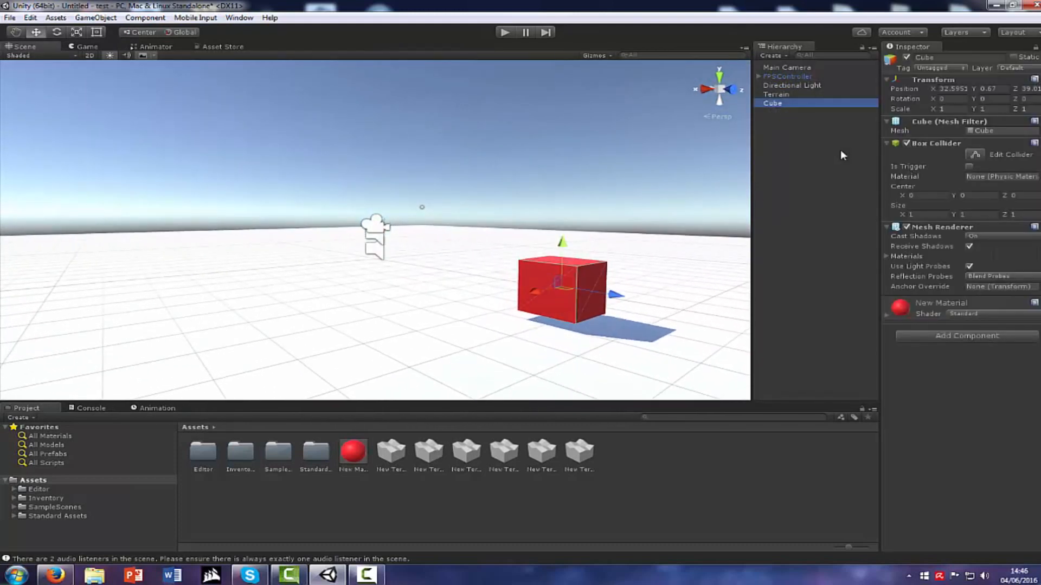
click(887, 122)
click(887, 132)
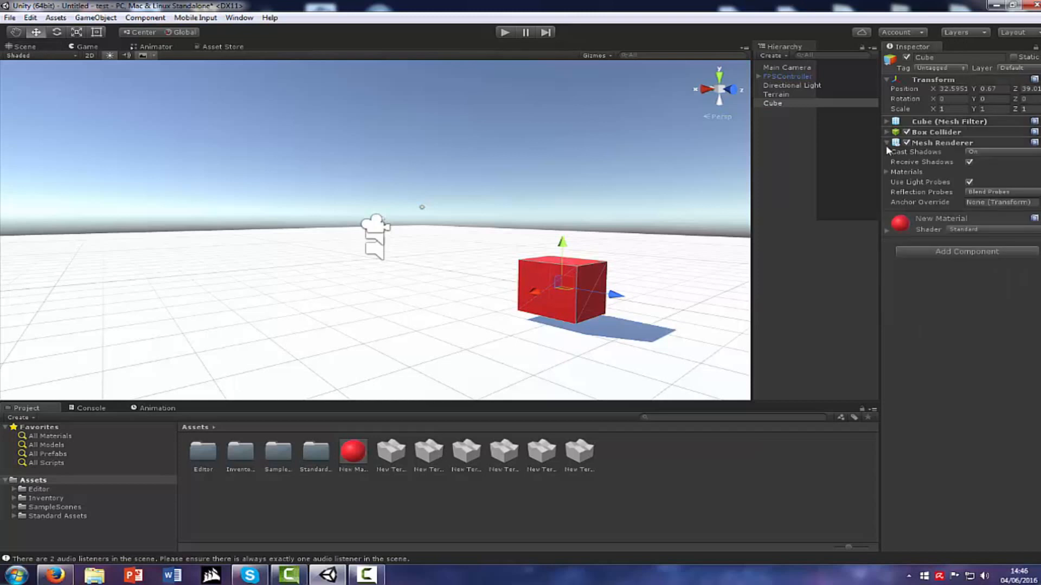
click(886, 144)
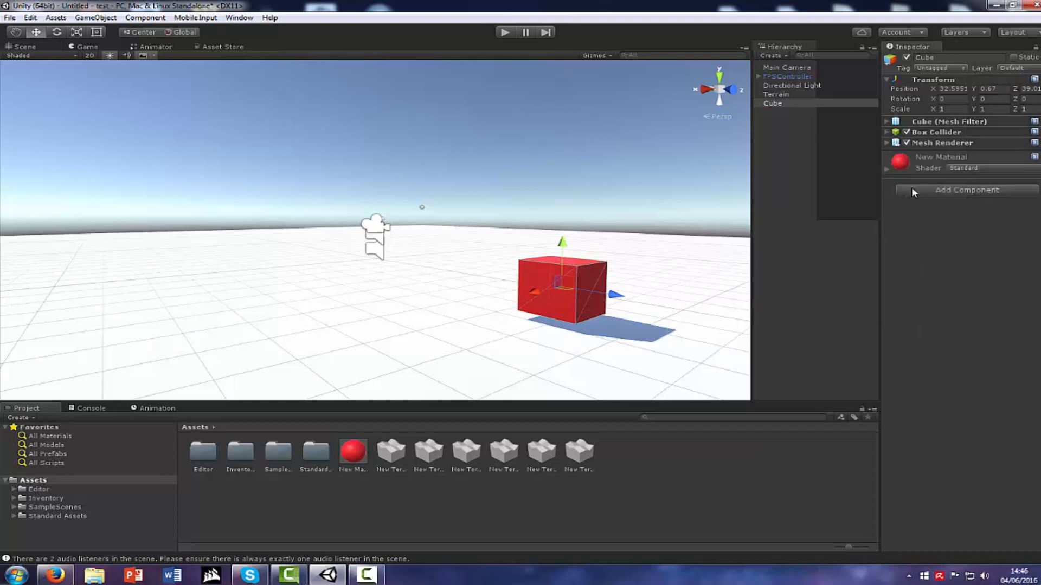
Find the Item script by searching for "item" and add it to the cube as a component.
click(913, 191)
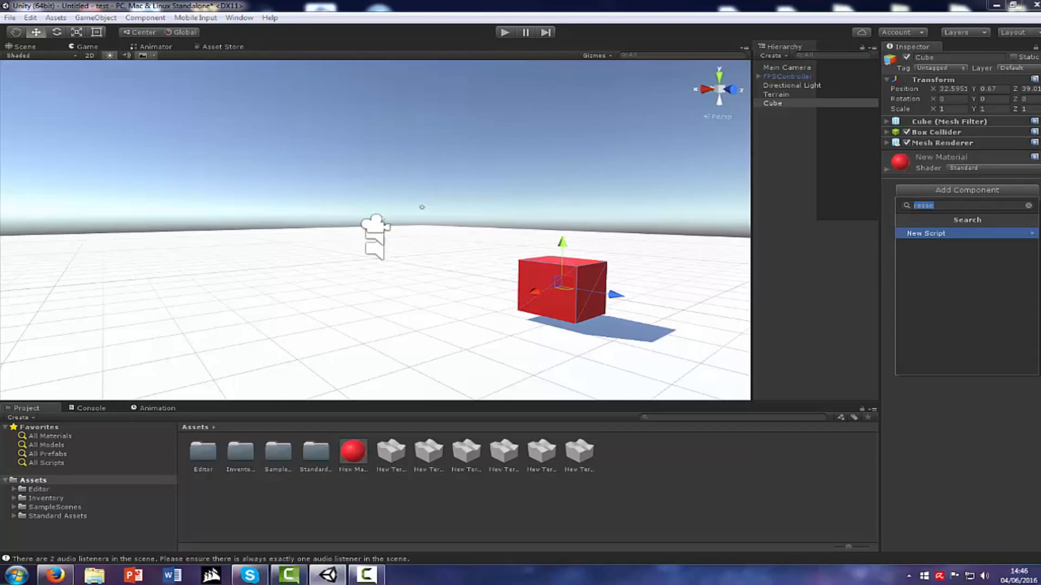
text(item)
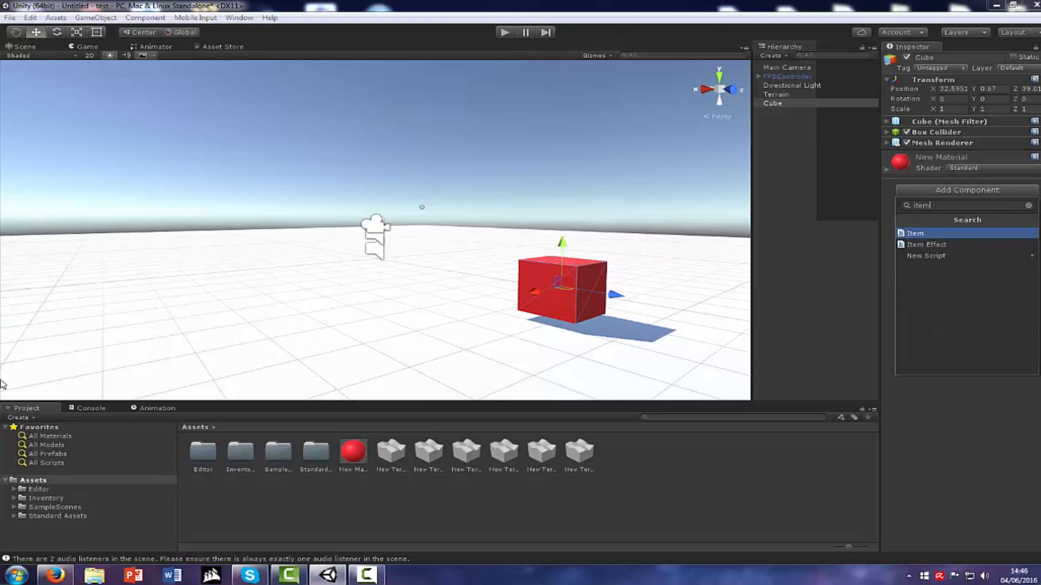
click(917, 233)
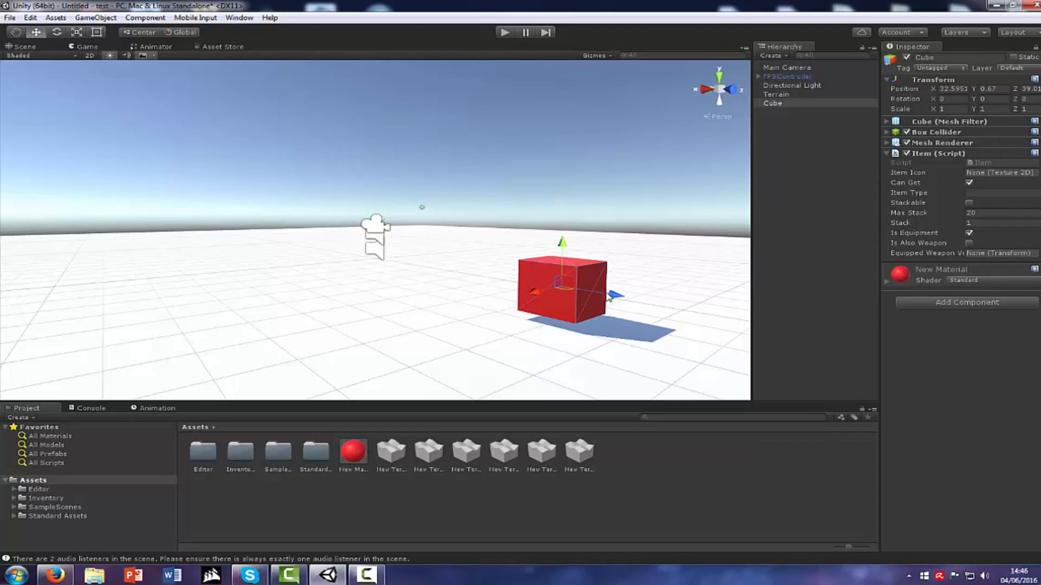
Nudge the cube along its Z axis toward the first-person controller to about Z 38.47, keeping Can Get enabled.
drag(611, 297, 616, 249)
click(545, 296)
click(518, 280)
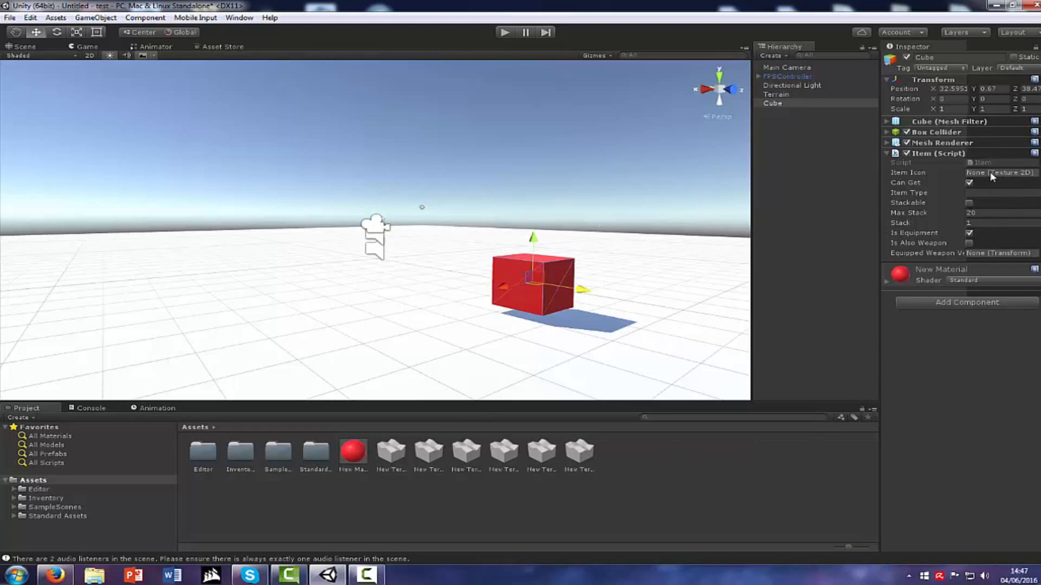
click(969, 182)
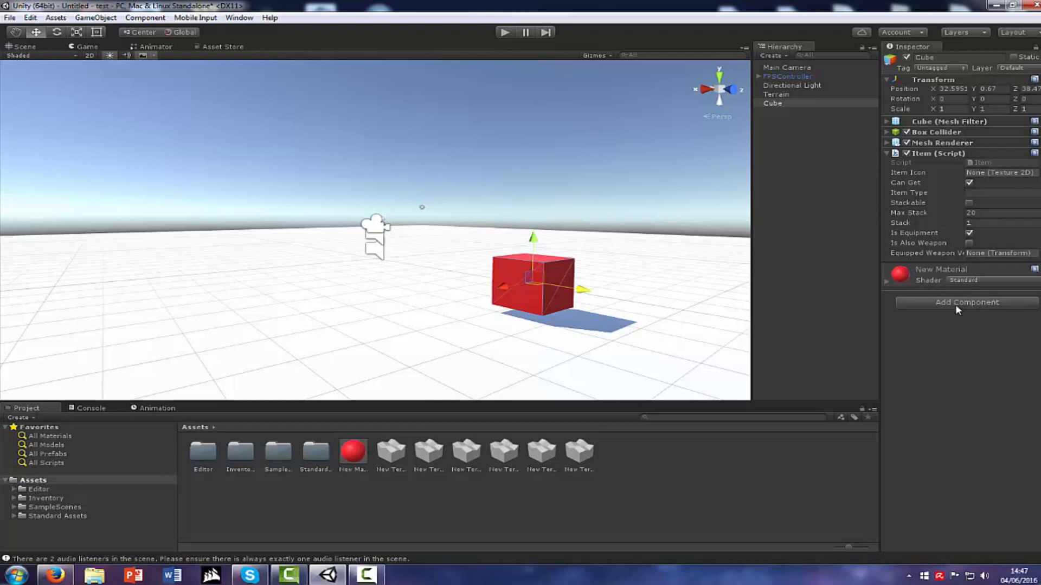
Play-test the scene by walking up to and around the red cube, and stop the game.
click(504, 32)
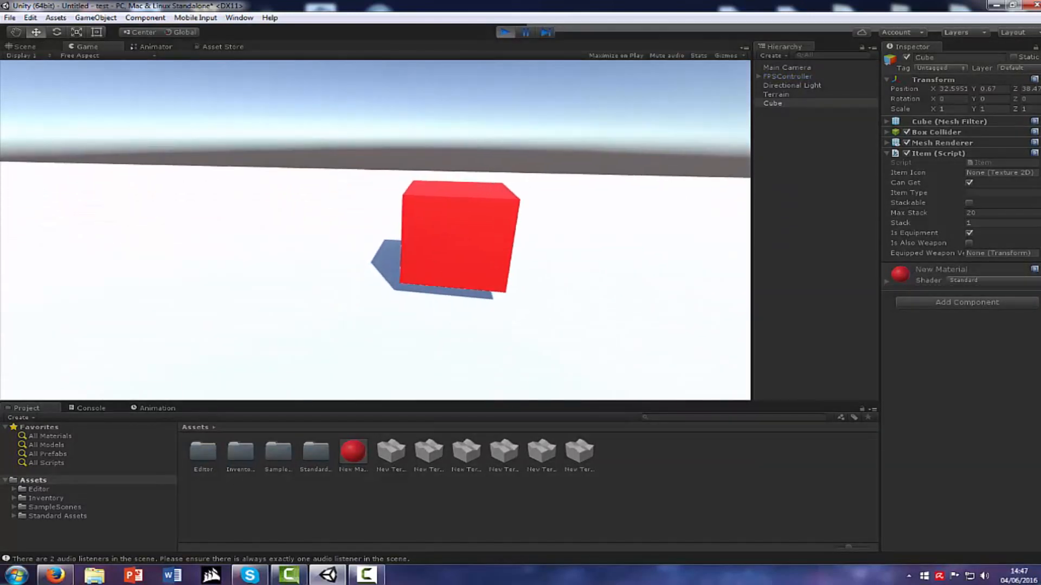
key(w)
key(a)
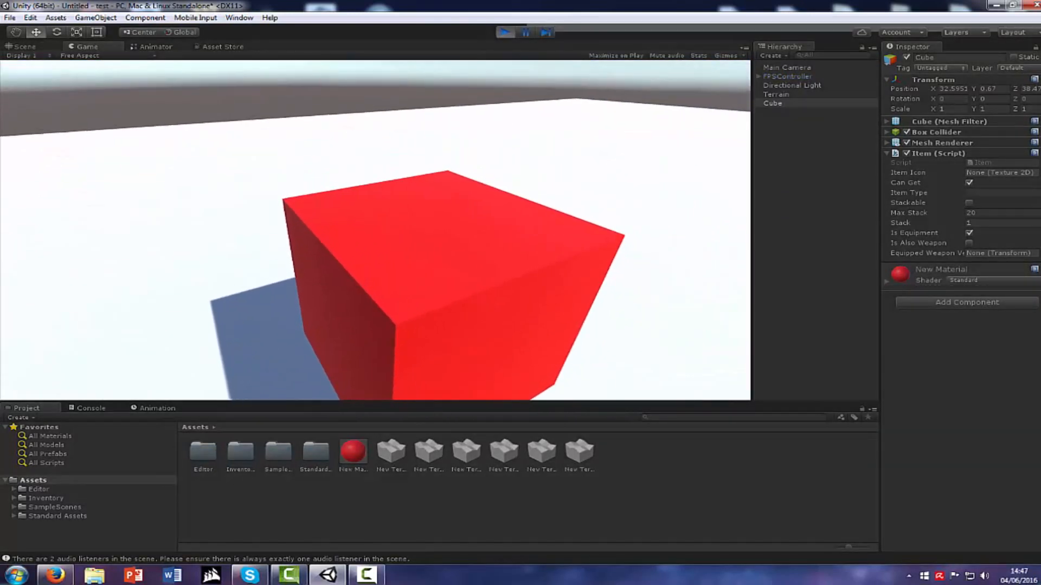
key(s)
key(a)
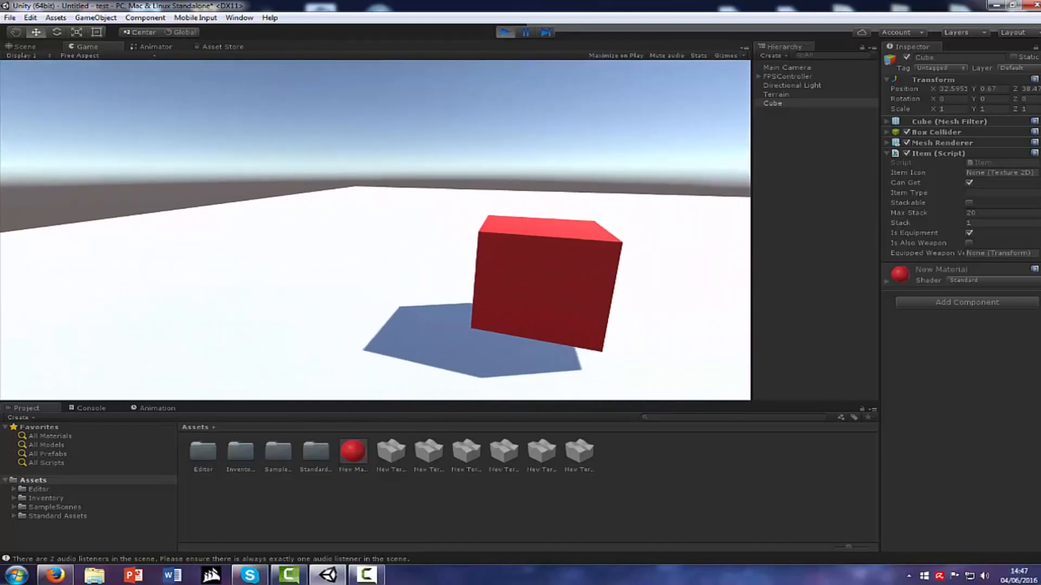
key(super)
click(504, 32)
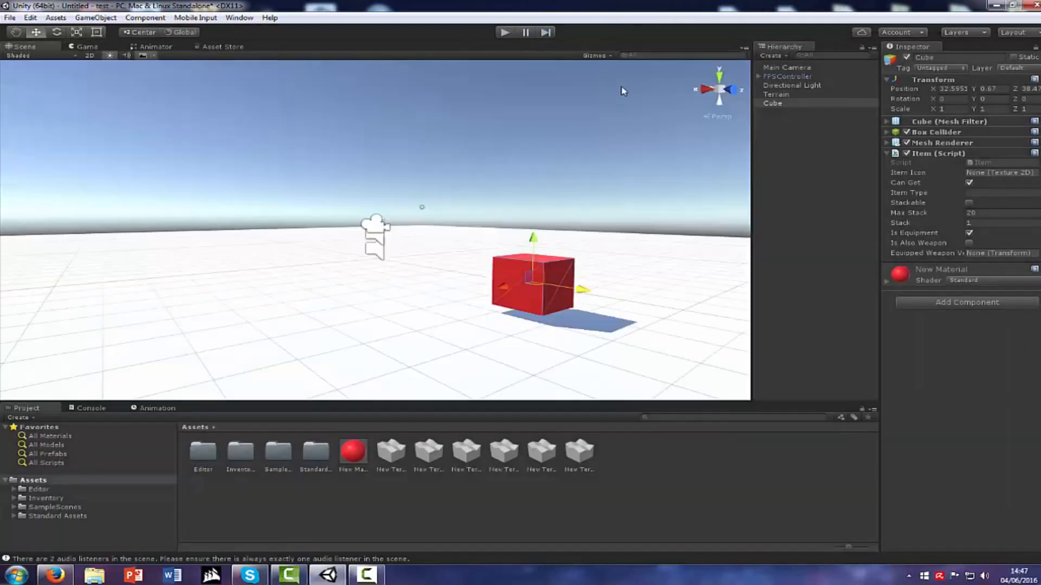
Add the First Person Pick Up script to the cube and view the key options for Button To Press without changing it.
click(972, 302)
text(f)
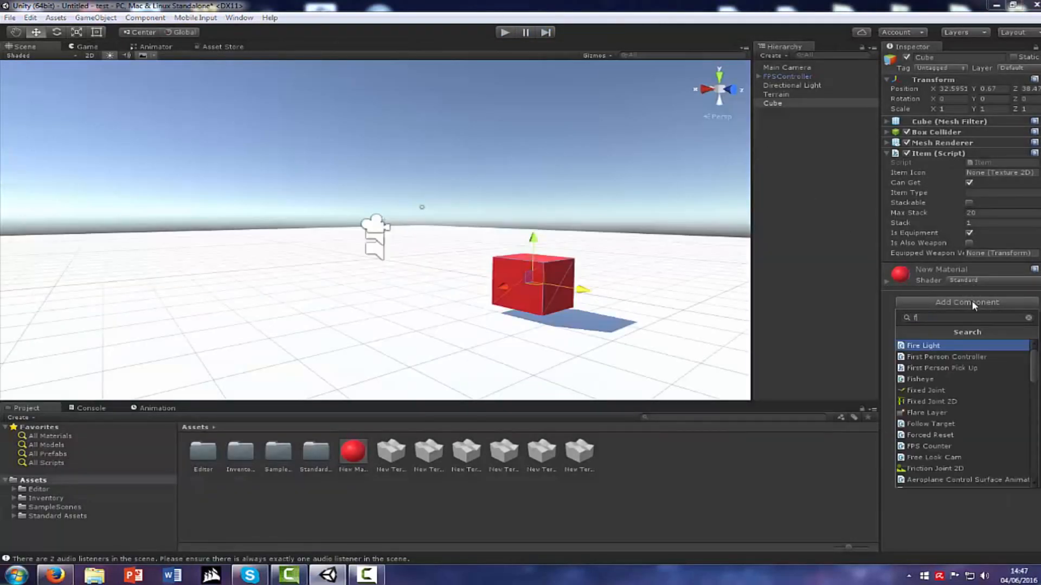
text(irst)
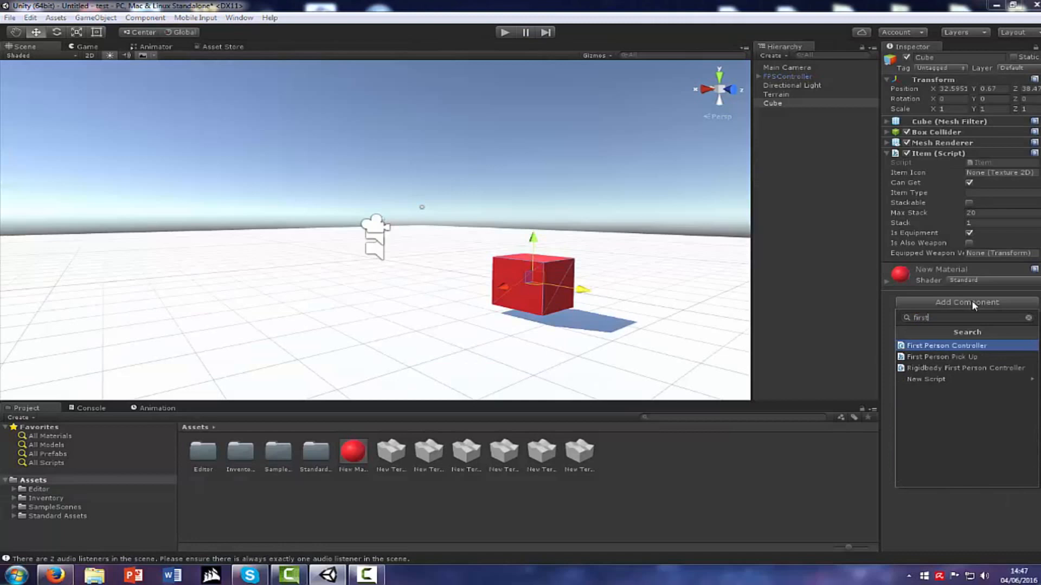
click(957, 359)
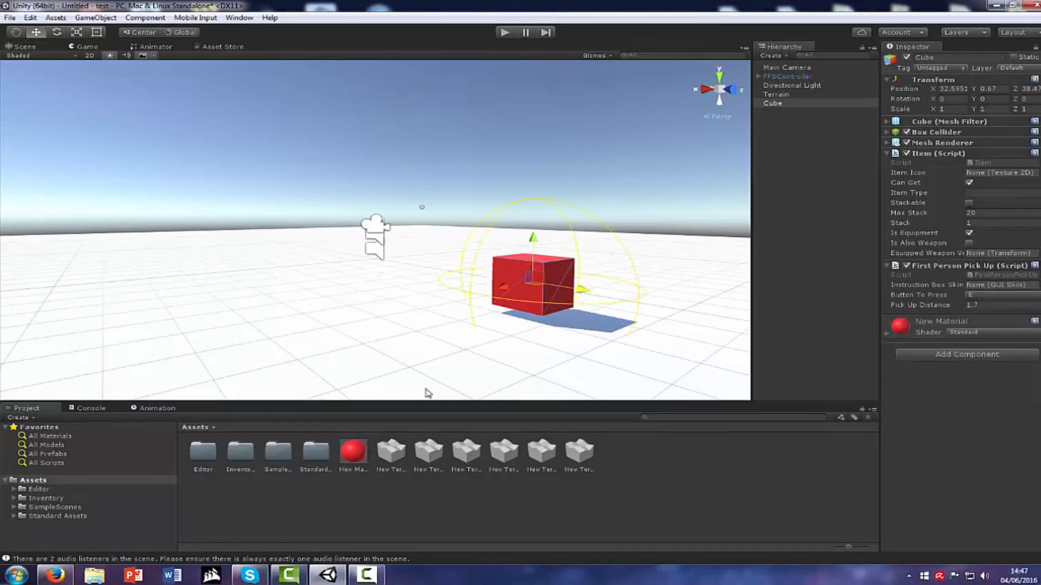
click(972, 293)
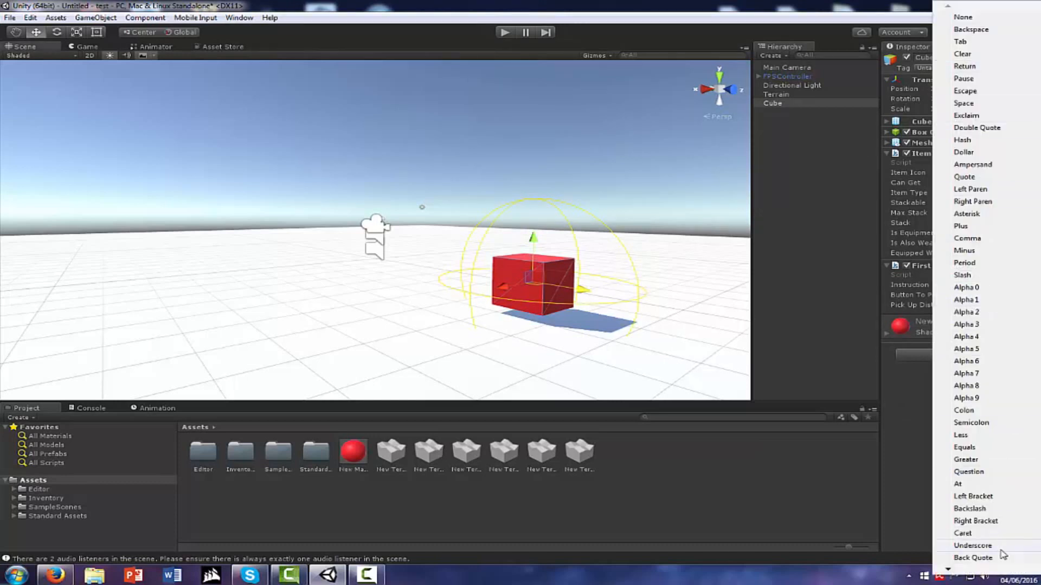
click(919, 429)
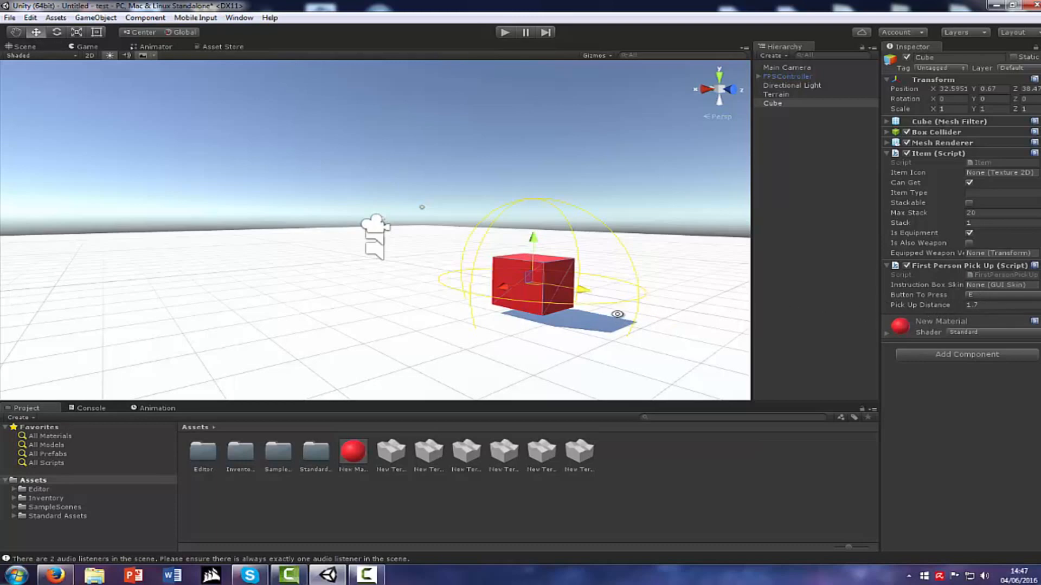
Try Pick Up Distance values of 2 and 15 for the cube, and settle on 3.
alt+drag(617, 314, 599, 329)
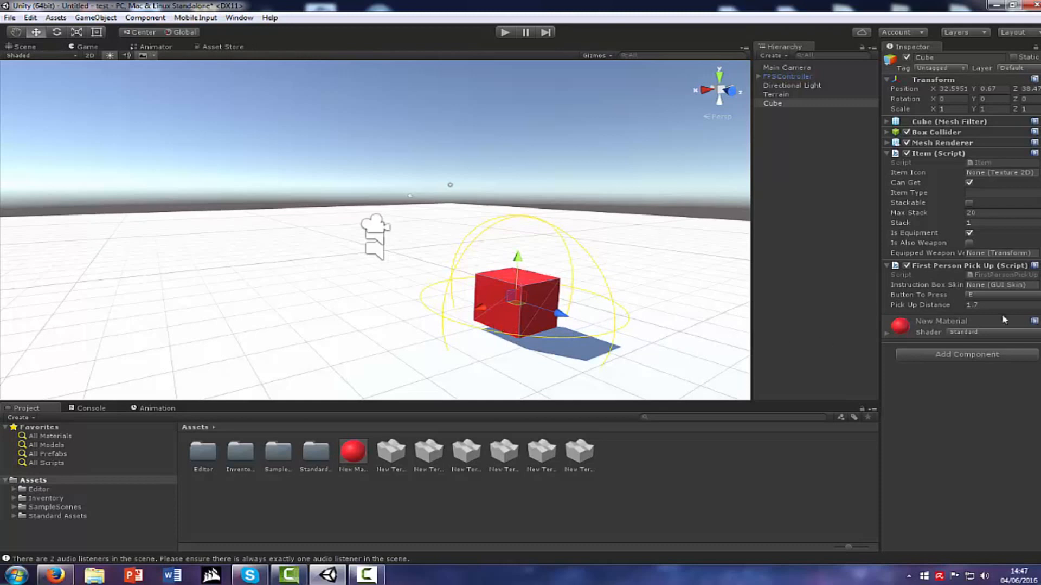
click(988, 304)
text(2)
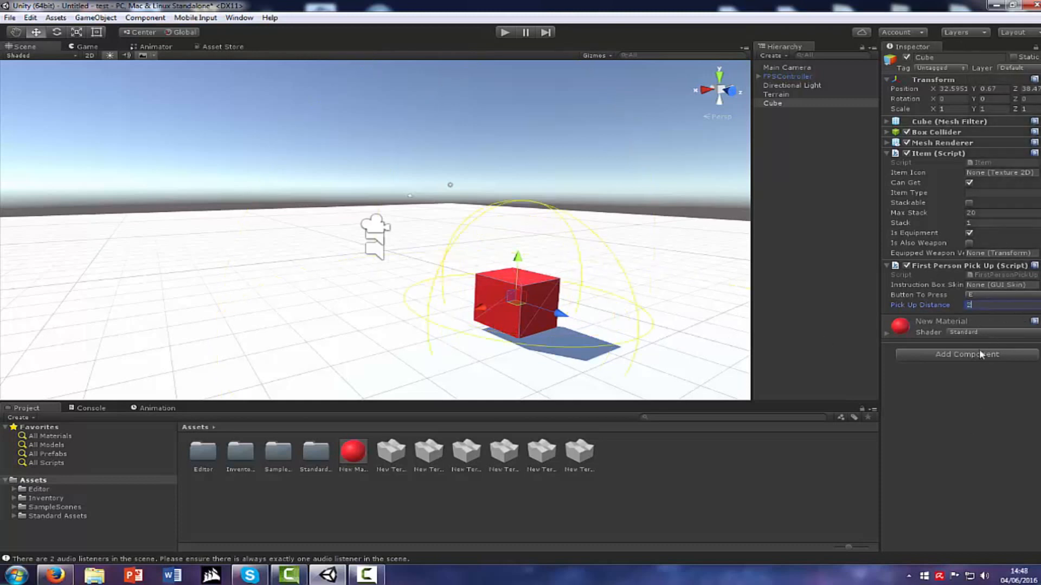
key(Return)
click(977, 305)
text(15)
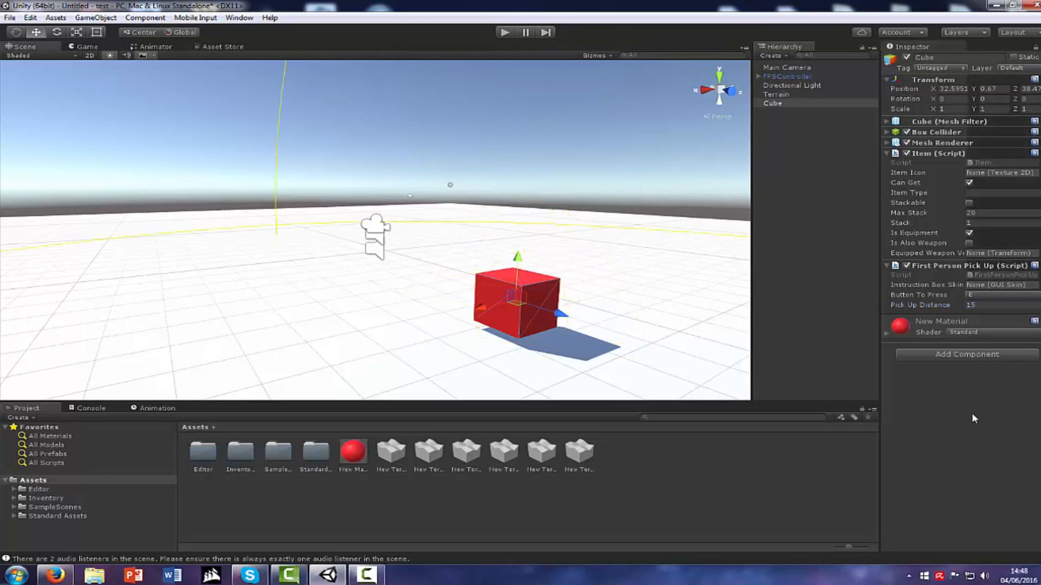
text(3)
key(Return)
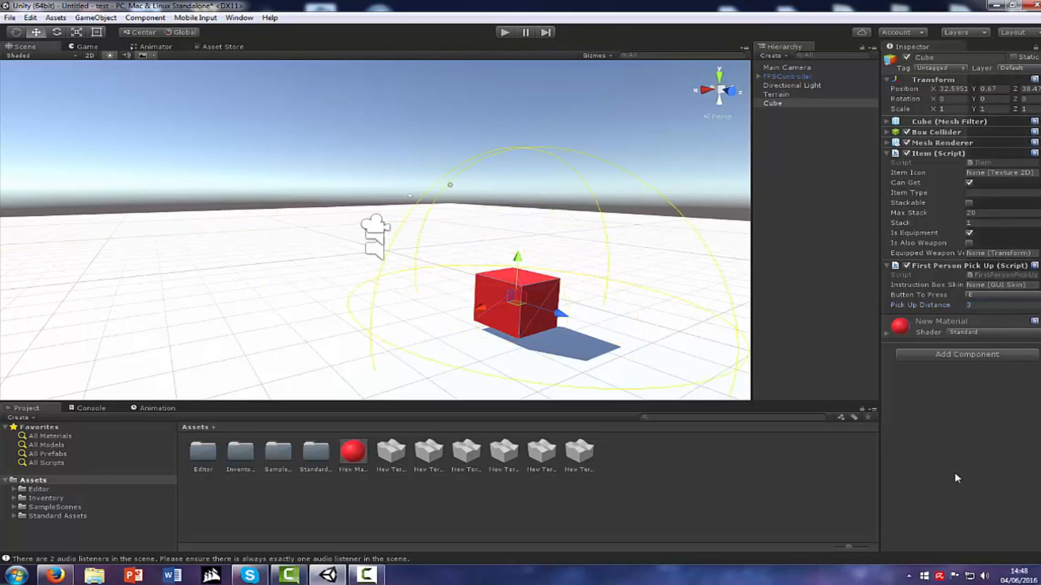
Play-test the scene by walking to the red cube and picking it up with the E action, and stop the game.
alt+drag(604, 290, 516, 293)
click(504, 32)
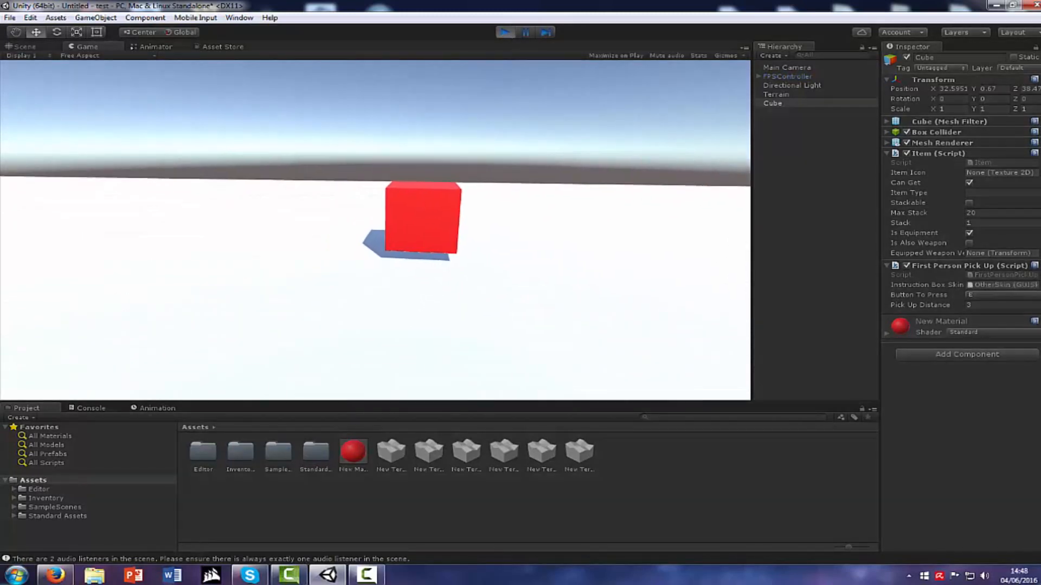
key(w)
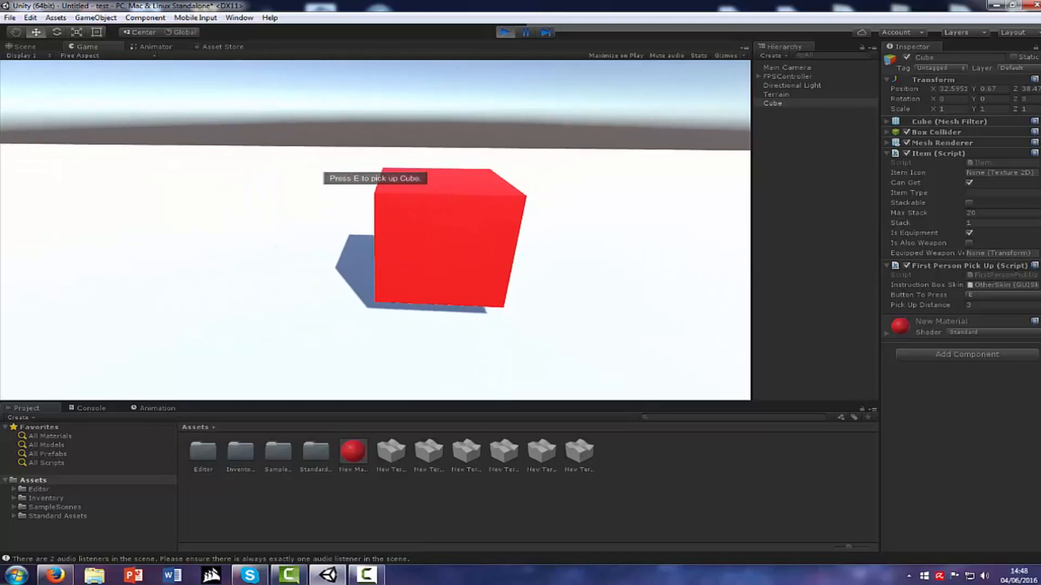
key(w)
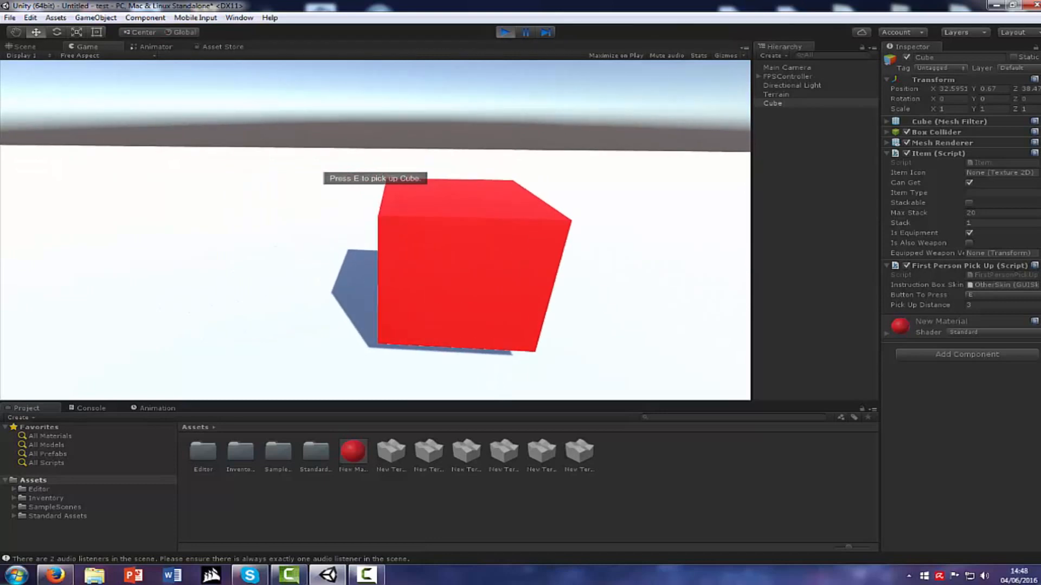
key(e)
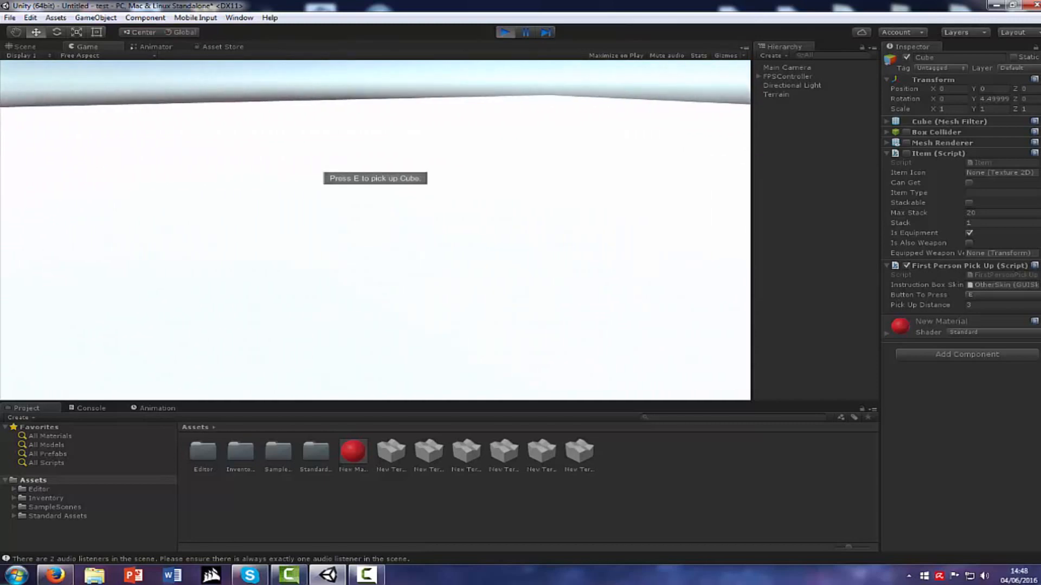
key(super)
click(505, 31)
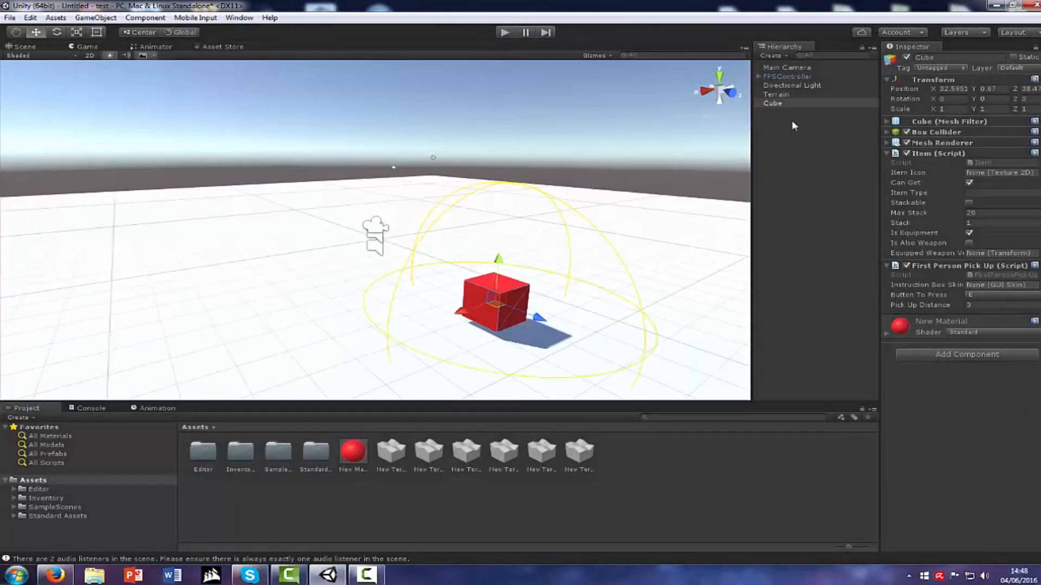
Open the FirstPersonPickUp script from the Inventory package's Scripts/Items folder in MonoDevelop.
click(44, 499)
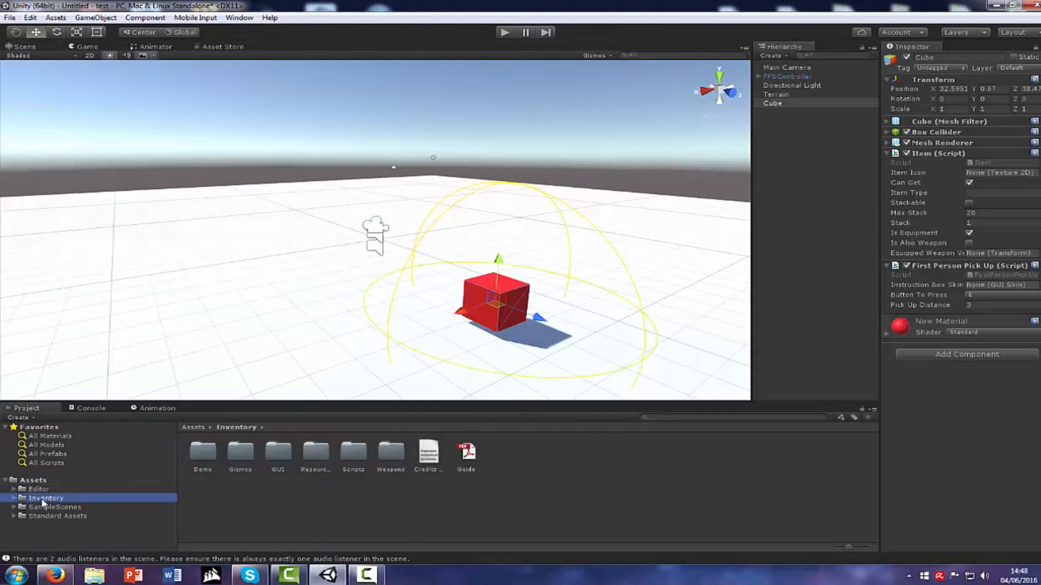
click(14, 499)
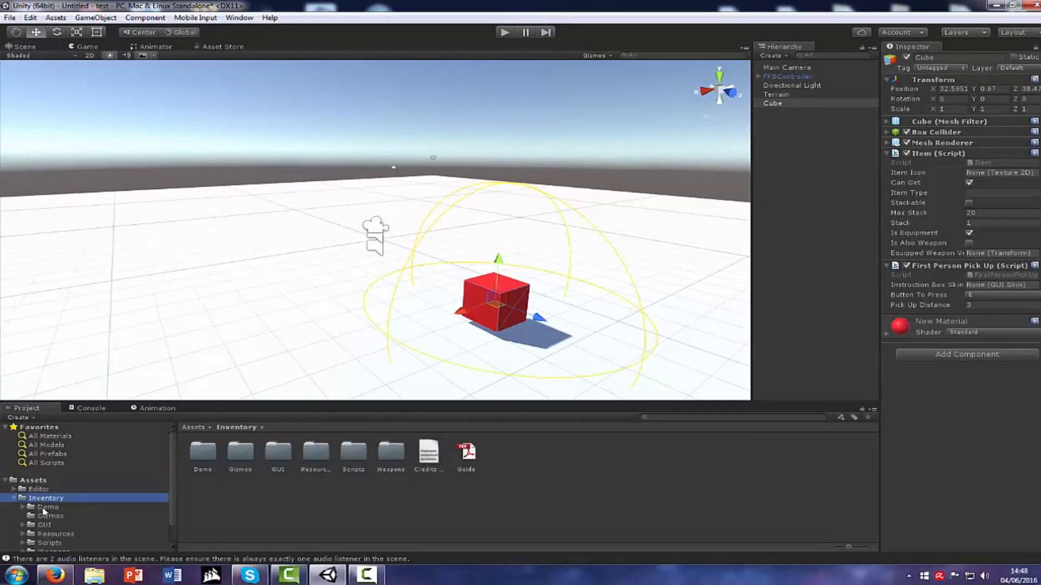
click(14, 499)
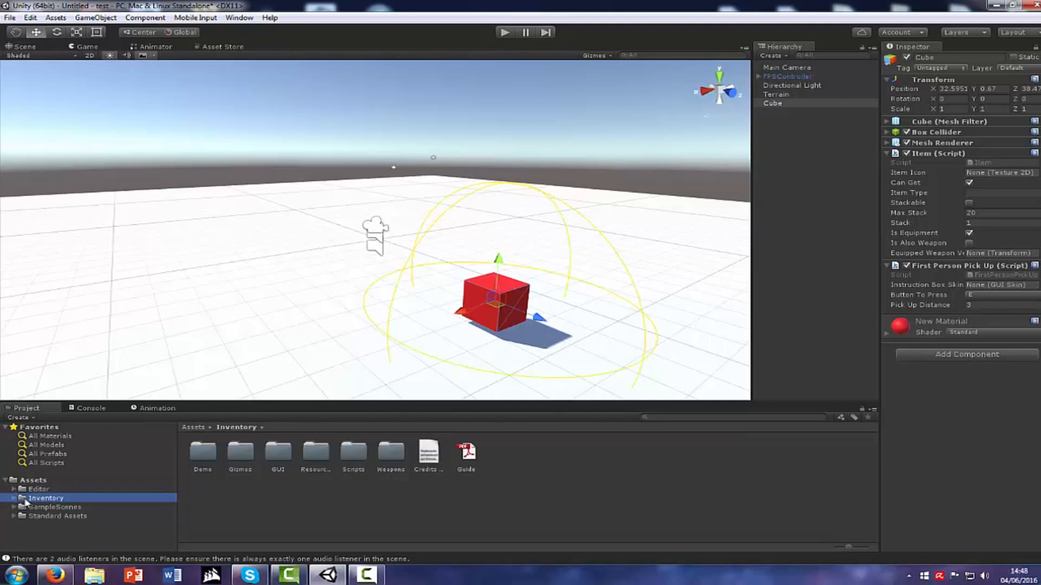
double_click(353, 453)
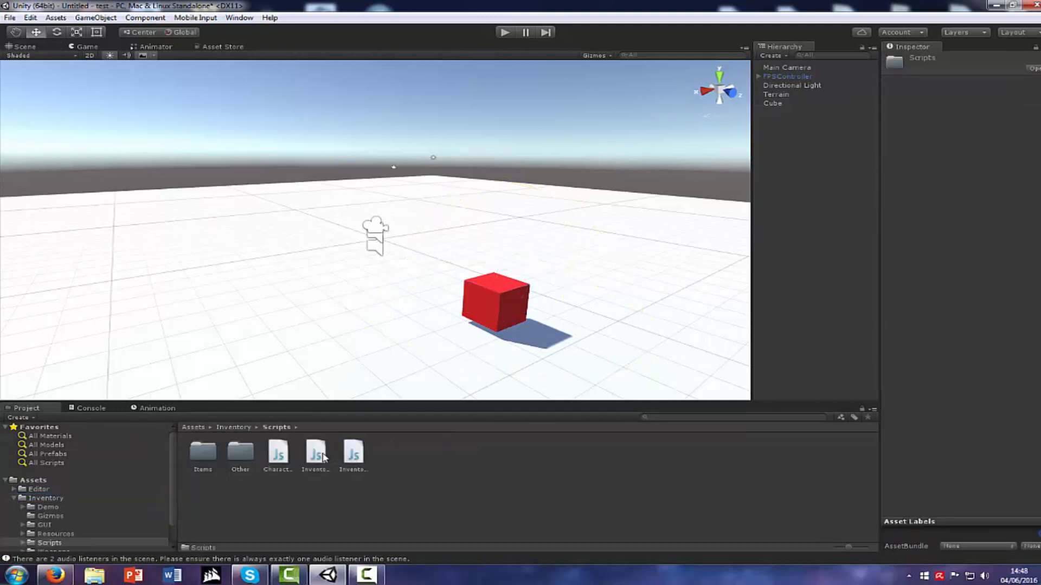
double_click(197, 458)
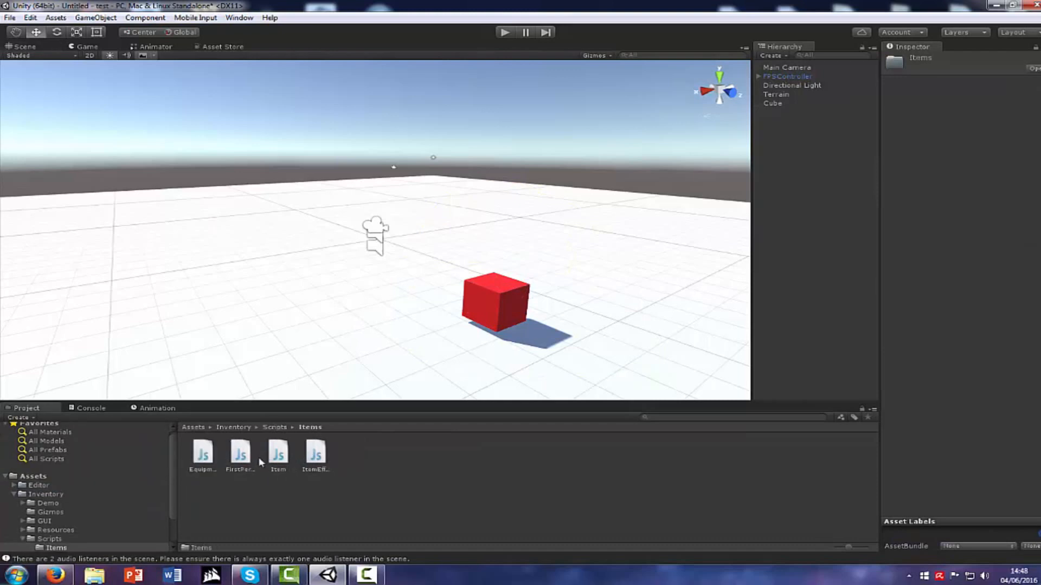
click(245, 466)
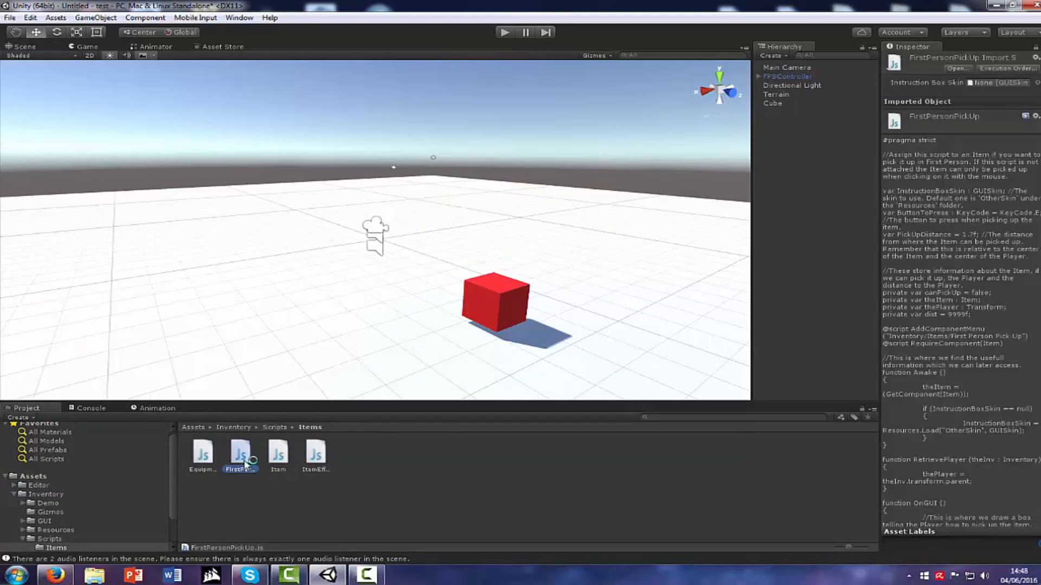
double_click(247, 462)
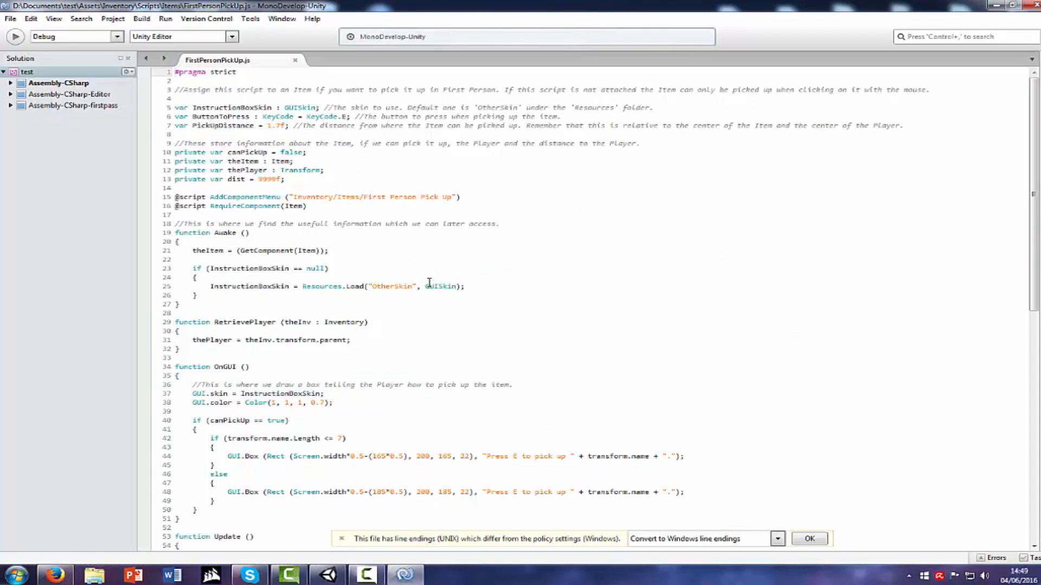
Look through the script and clear the "Press E to pick up" text from the first GUI.Box line in OnGUI.
scroll(428, 276, down, 2)
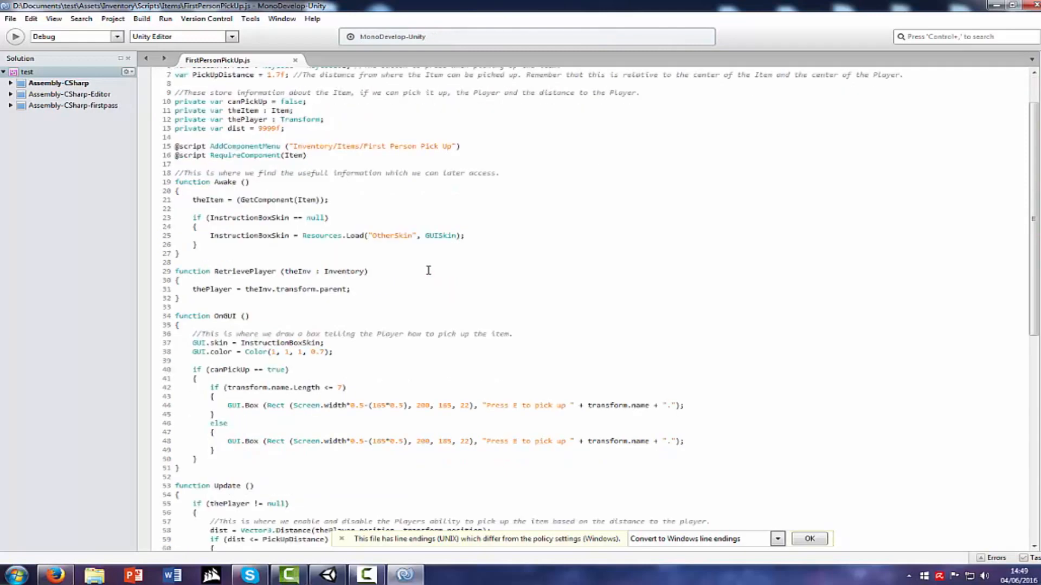
scroll(368, 218, up, 2)
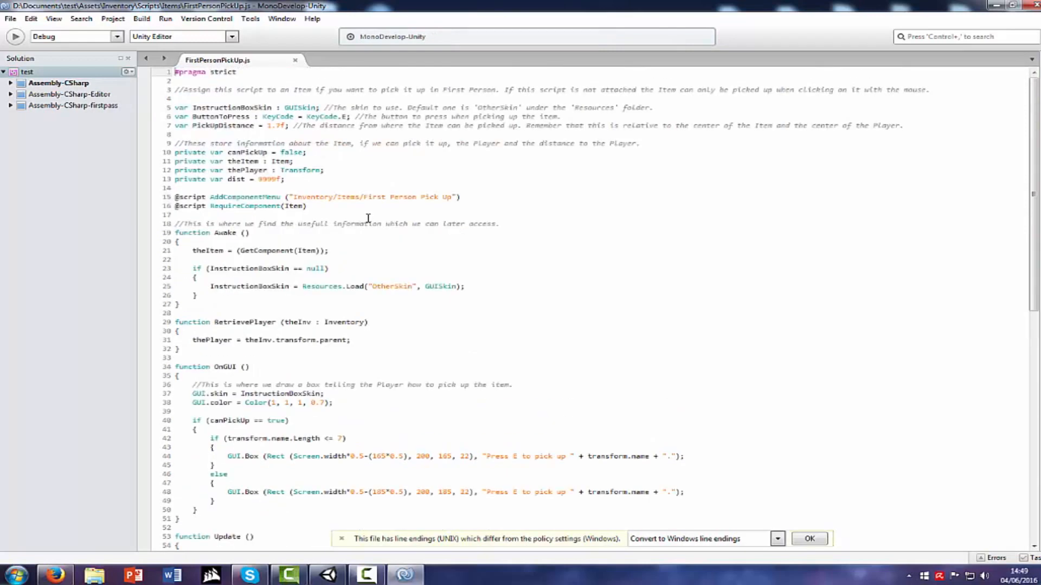
scroll(341, 254, down, 4)
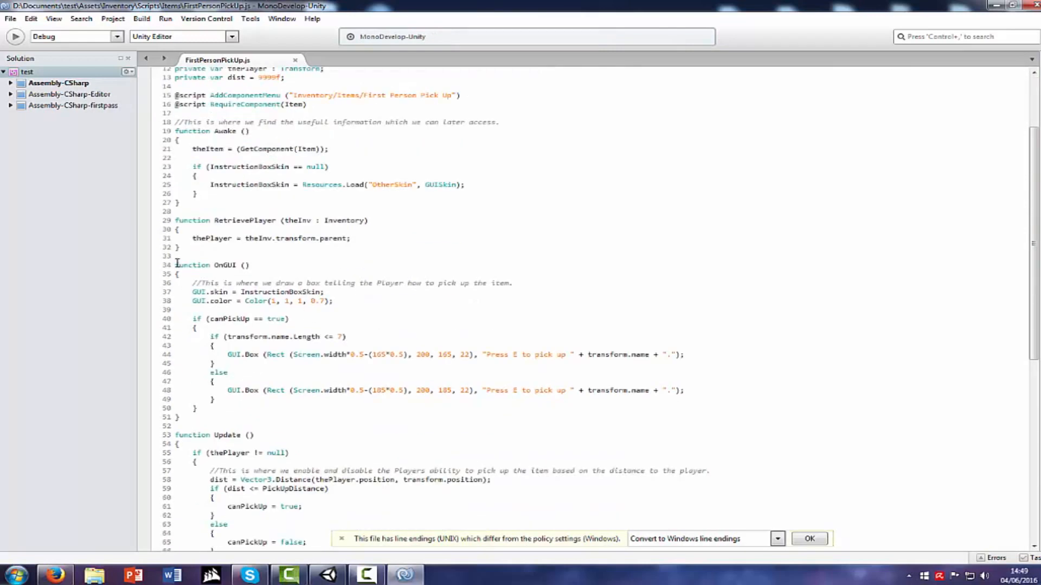
drag(176, 263, 249, 266)
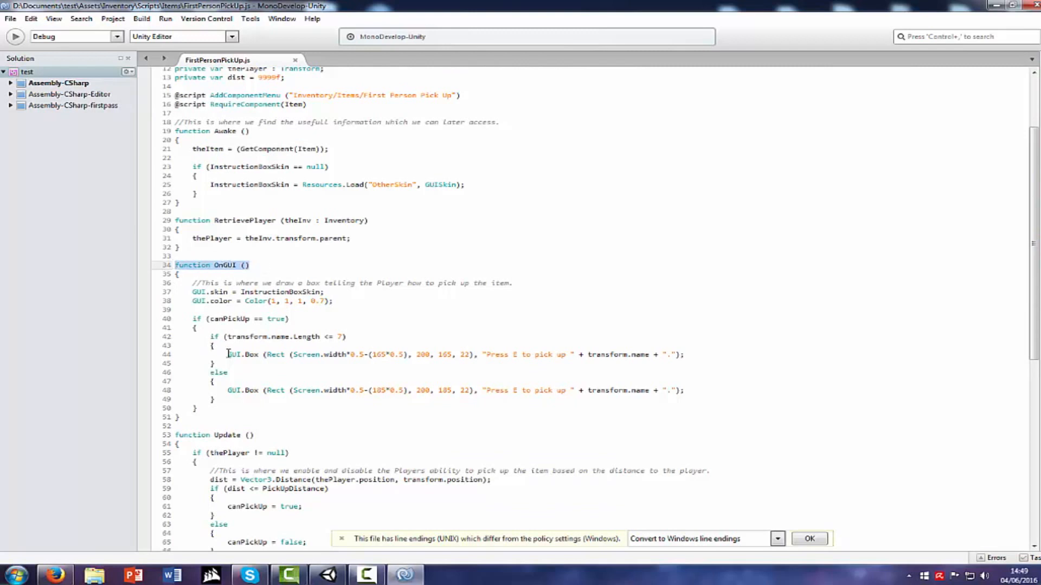
drag(228, 353, 704, 367)
click(573, 353)
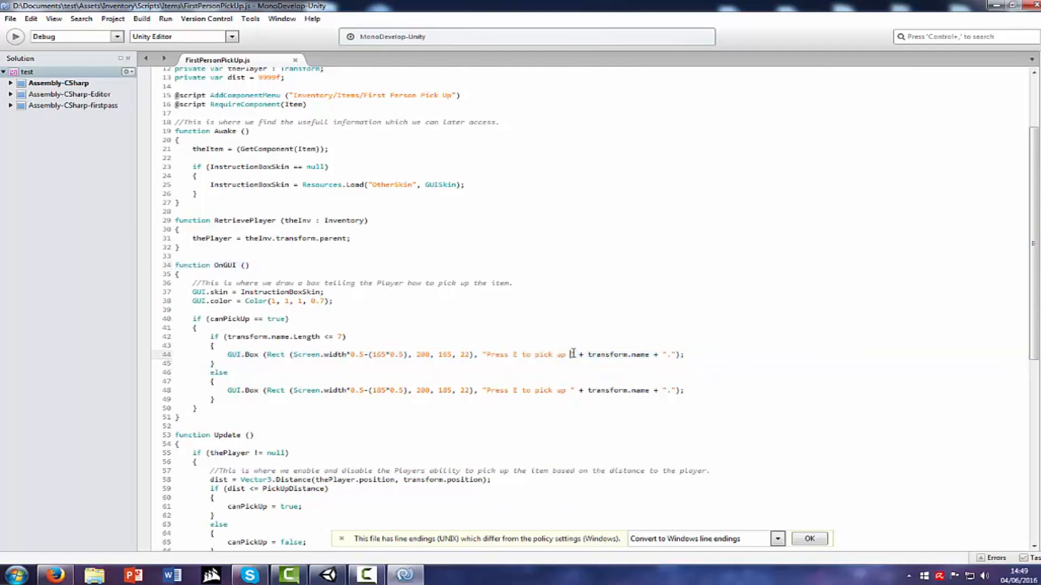
drag(566, 355, 489, 354)
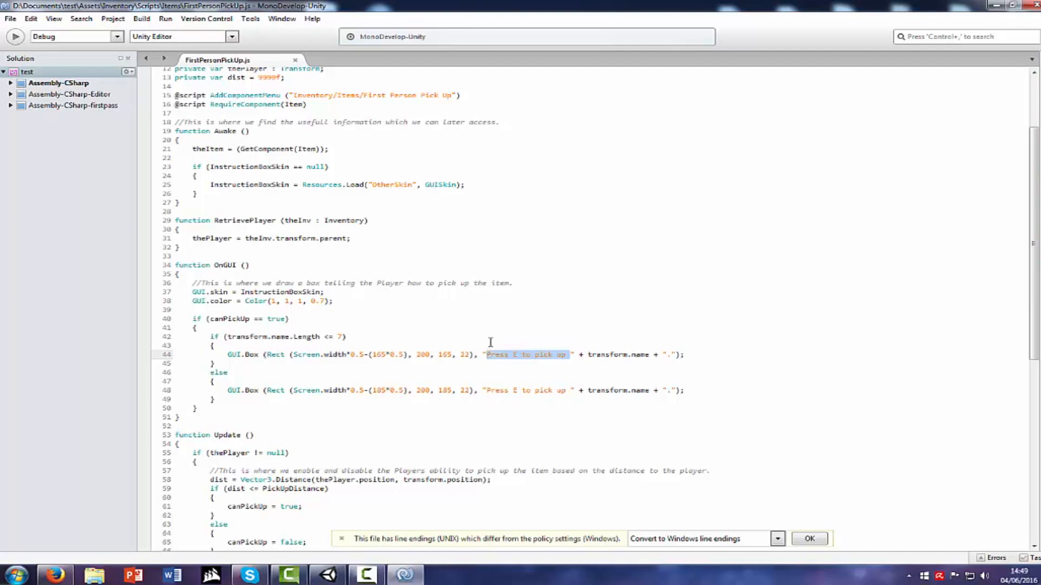
key(BackSpace)
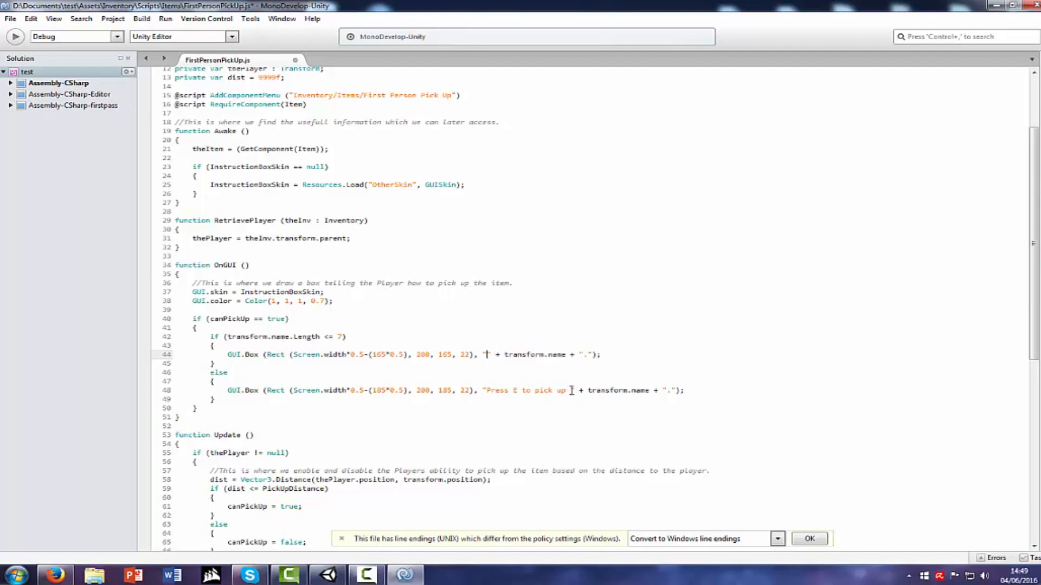
Delete the whole if (canPickUp == true) block with its GUI.Box prompts from the OnGUI function and save the script.
drag(601, 352, 177, 353)
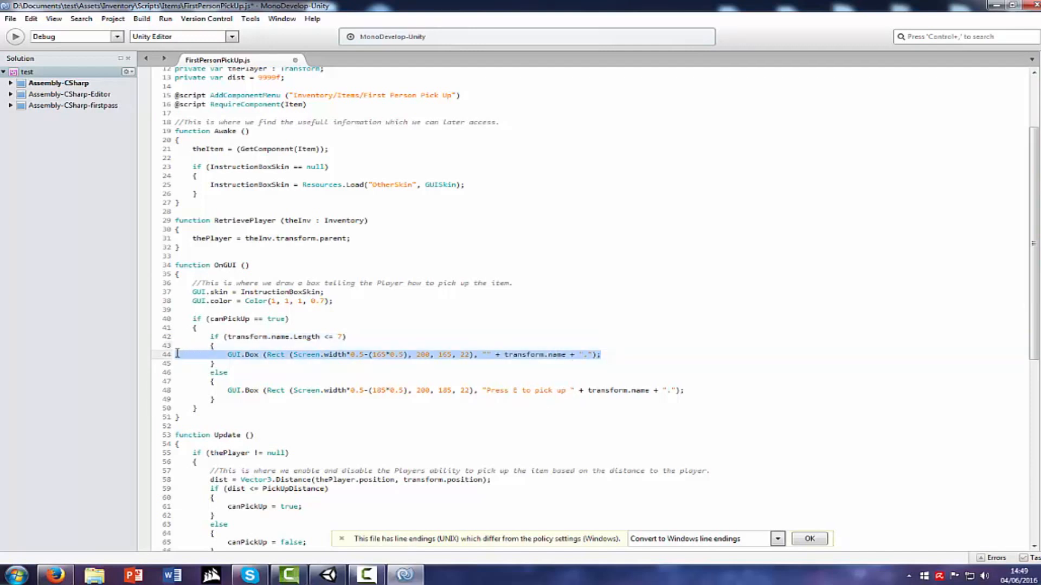
click(193, 319)
drag(193, 320, 283, 406)
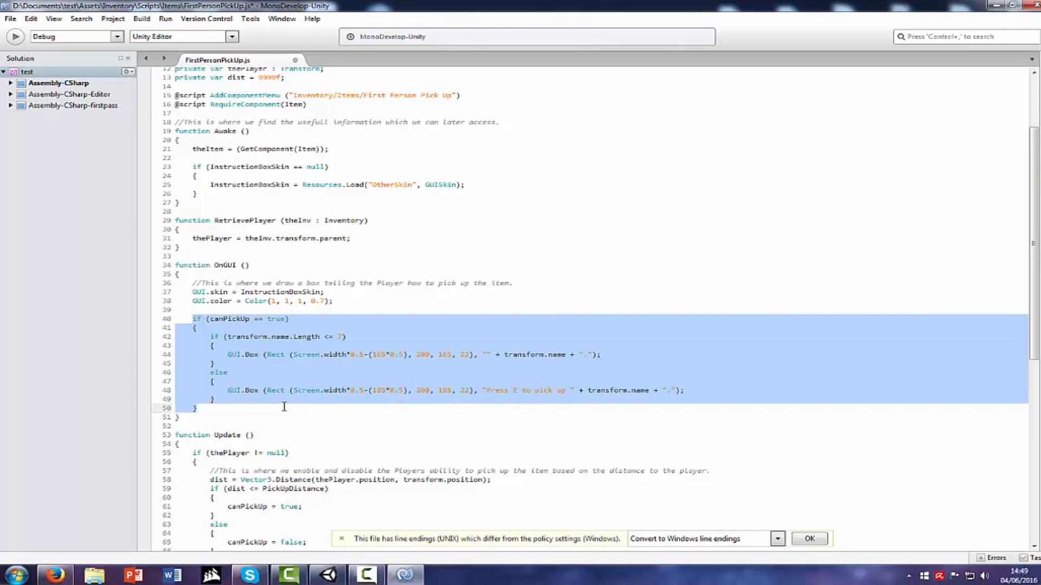
key(BackSpace)
key(BackSpace)
key(BackSpace)
key(BackSpace)
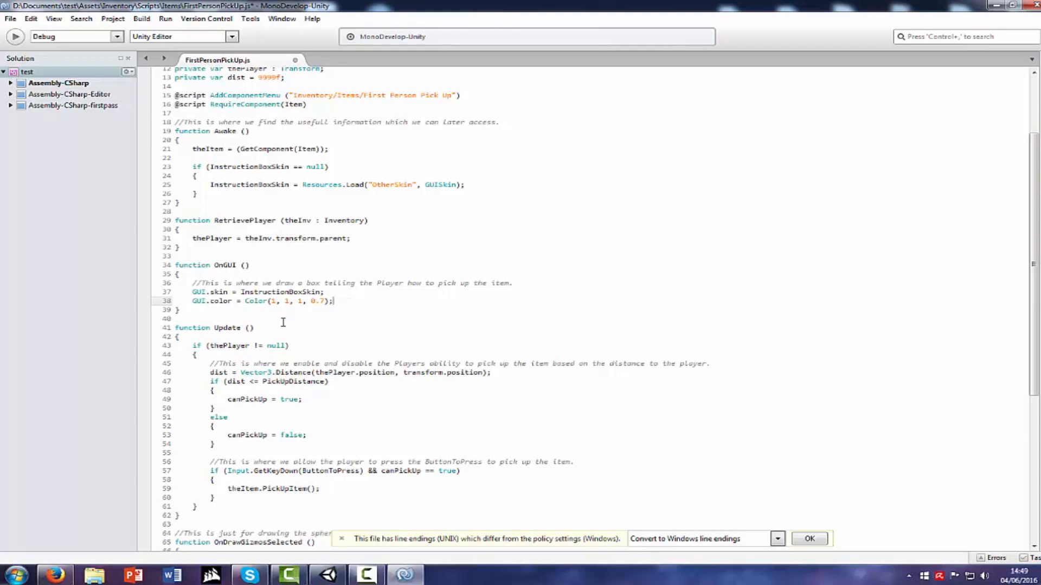
scroll(195, 219, up, 4)
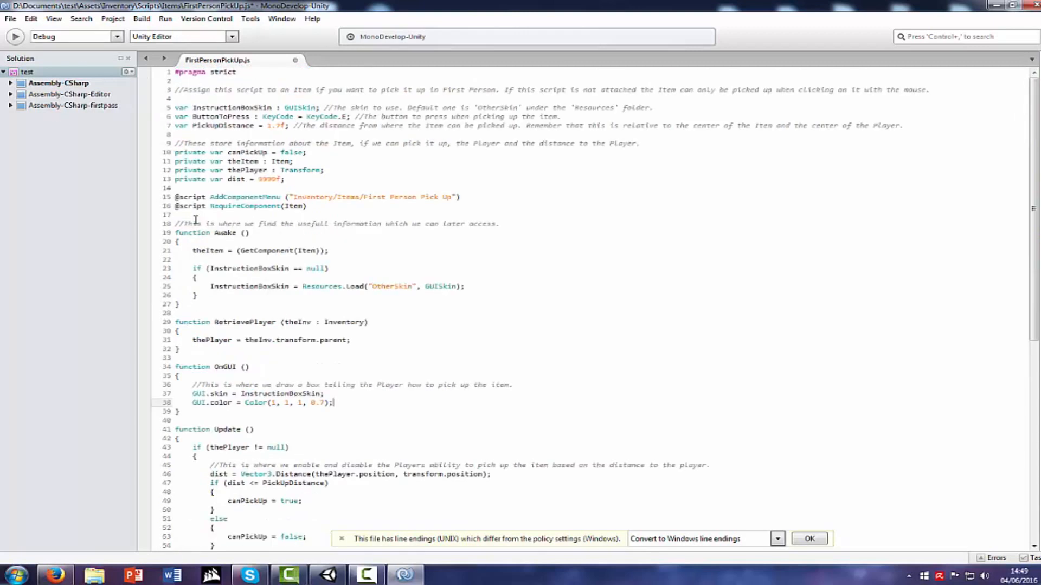
click(10, 19)
click(29, 64)
Switch to Unity, play-test by walking to the red cube and picking it up with E, and stop the game.
key(alt+Tab)
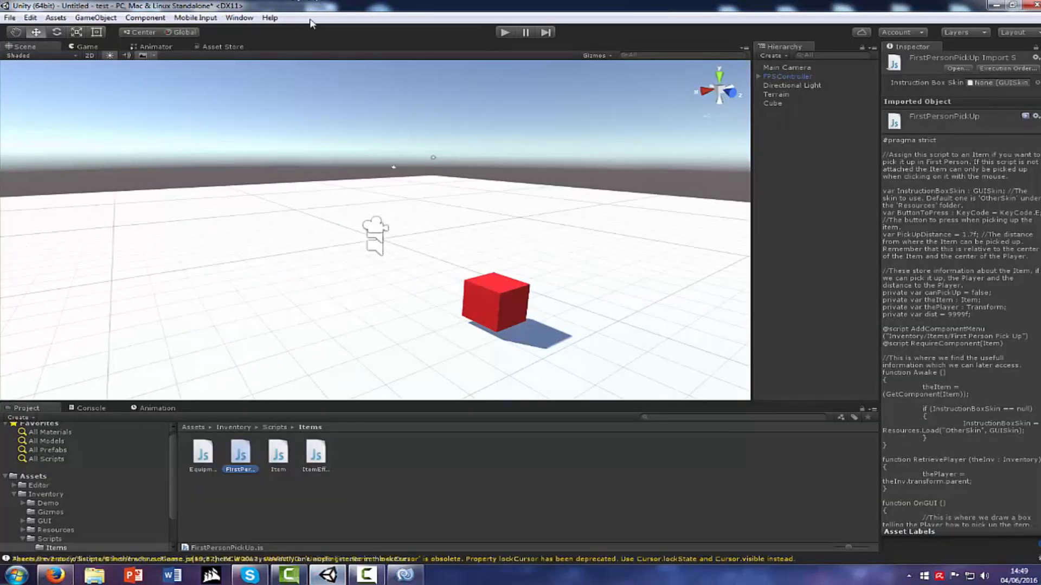
click(504, 33)
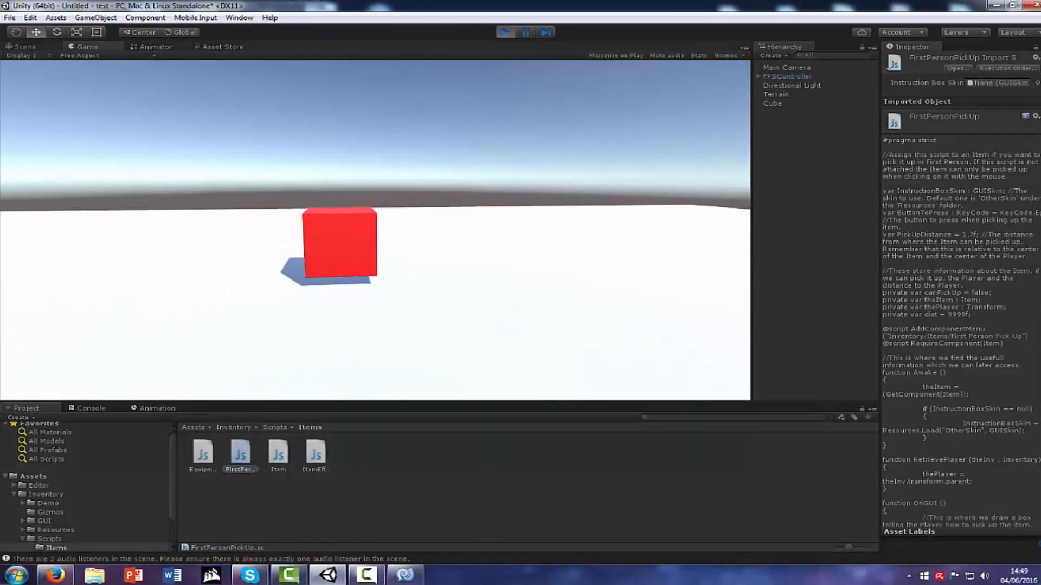
key(w)
key(e)
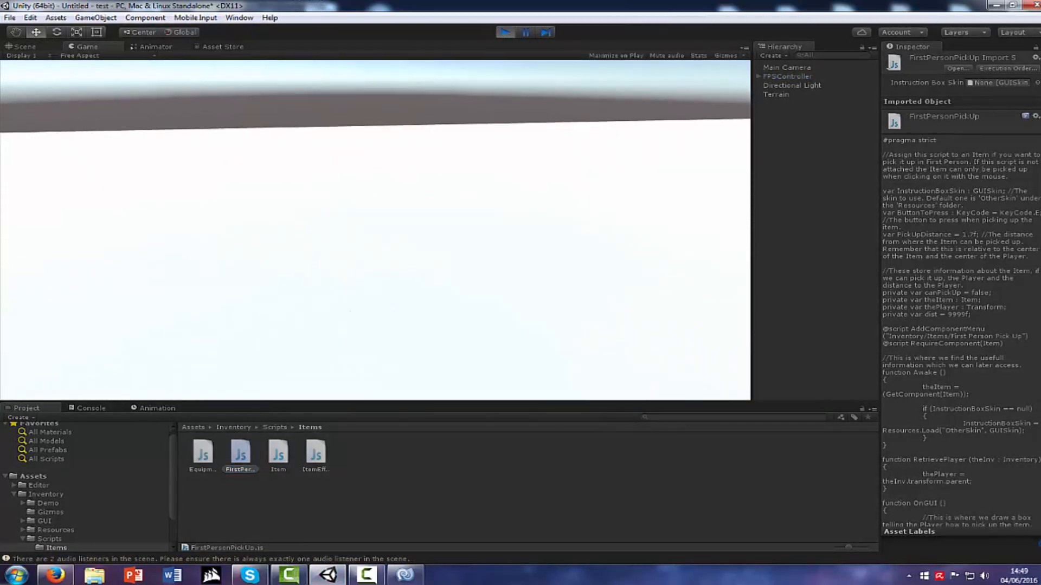
key(super)
click(508, 32)
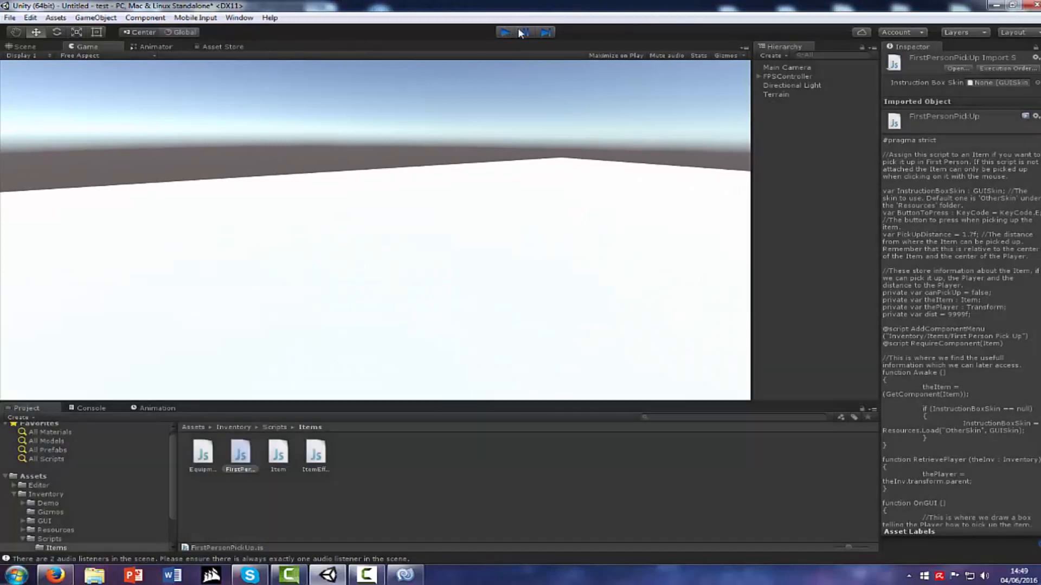
click(790, 85)
click(787, 76)
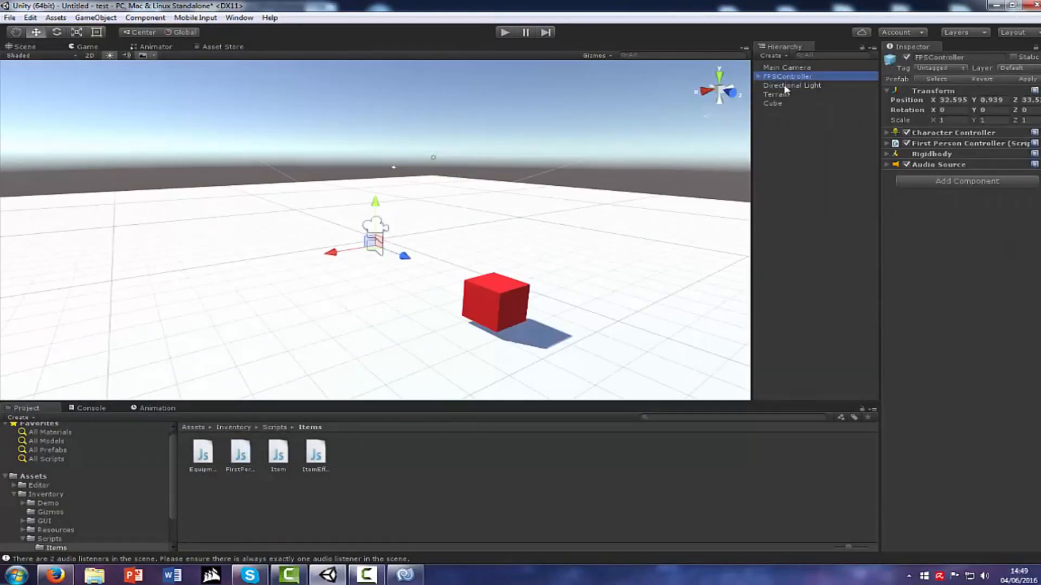
click(786, 85)
click(782, 95)
click(787, 85)
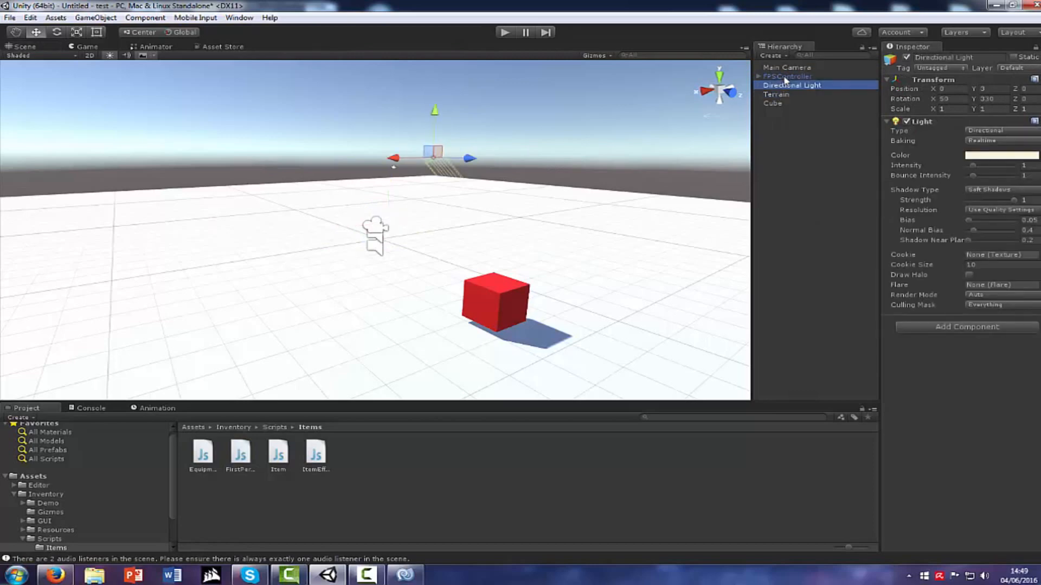
click(787, 77)
Switch to MonoDevelop, restore the deleted canPickUp block in OnGUI, and change both prompts to "Press Y to pick up".
click(404, 575)
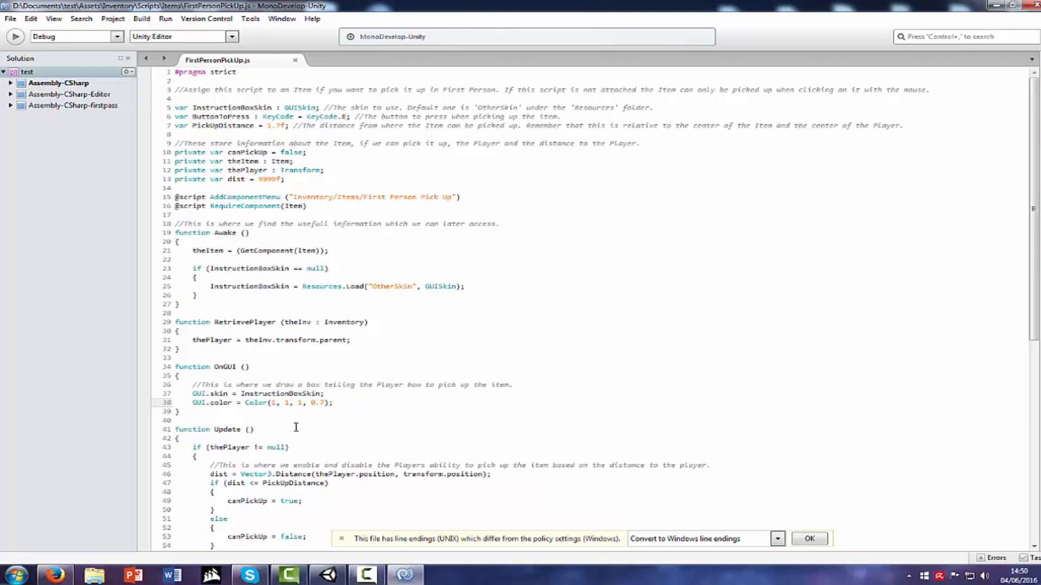
key(Return)
text(if (canPickUp == true) 	{ 		if (transform.name.Length <= 7) 		{ 			GUI.Box (Rect (Screen.width*0.5-(165*0.5), 200, 165, 22), "Press E to pick up " + transform.name + "."); 		} 		else 		{ 			GUI.Box (Rect (Screen.width*0.5-(185*0.5), 200, 185, 22), "Press E to pick up " + transform.name + "."); 		} 	})
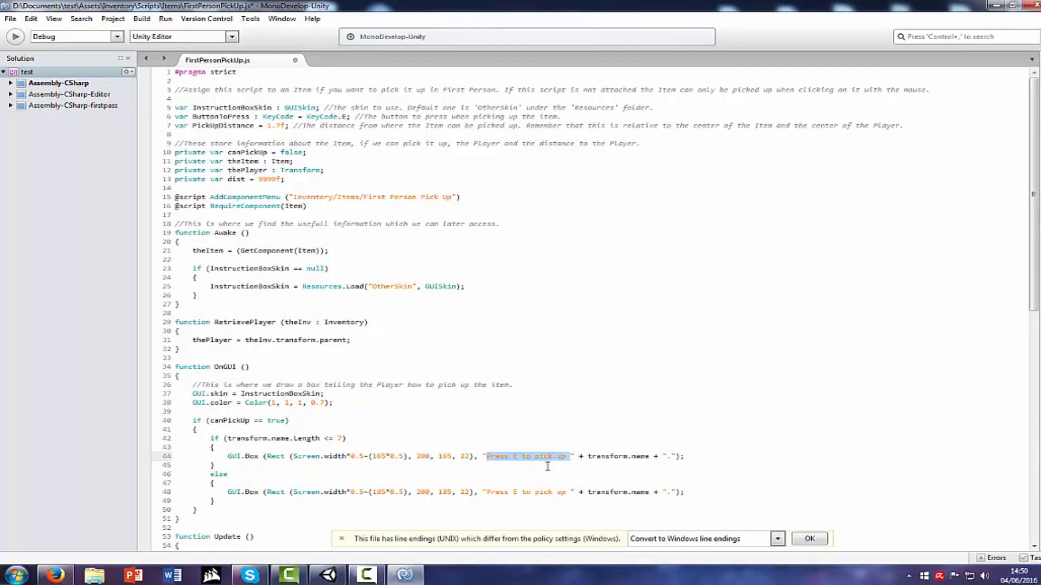
click(520, 457)
text(Y)
click(517, 495)
double_click(512, 492)
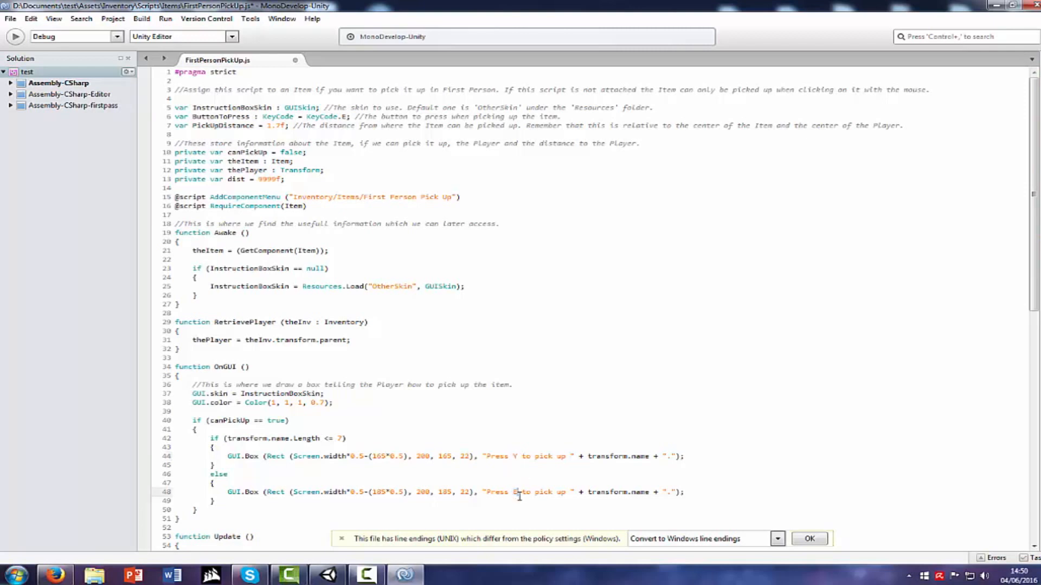
text(Y)
Remove the restored canPickUp block from OnGUI again, including its leftover blank line, and save the script.
drag(193, 421, 260, 511)
key(Delete)
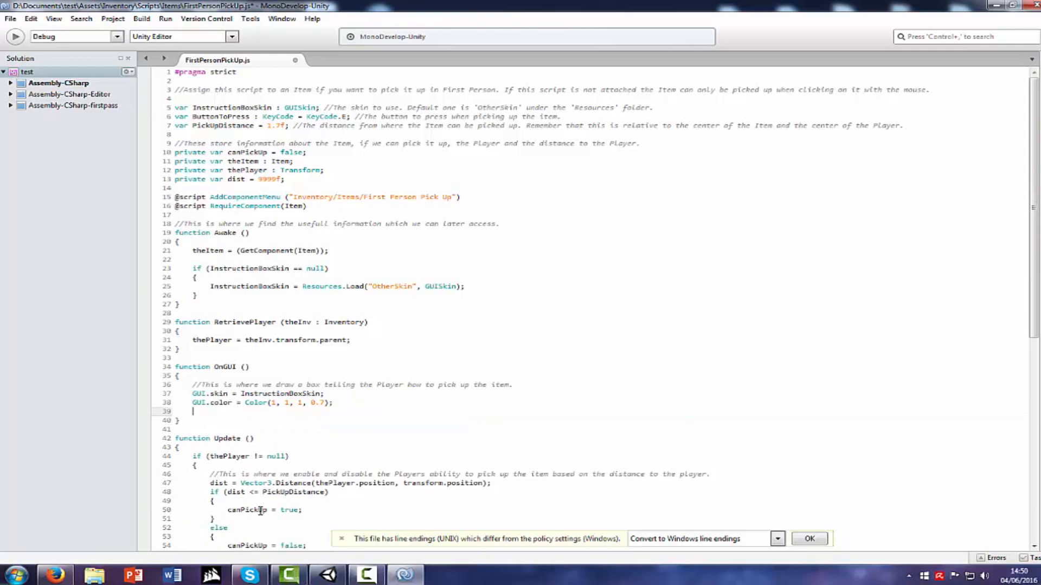
key(BackSpace)
click(11, 19)
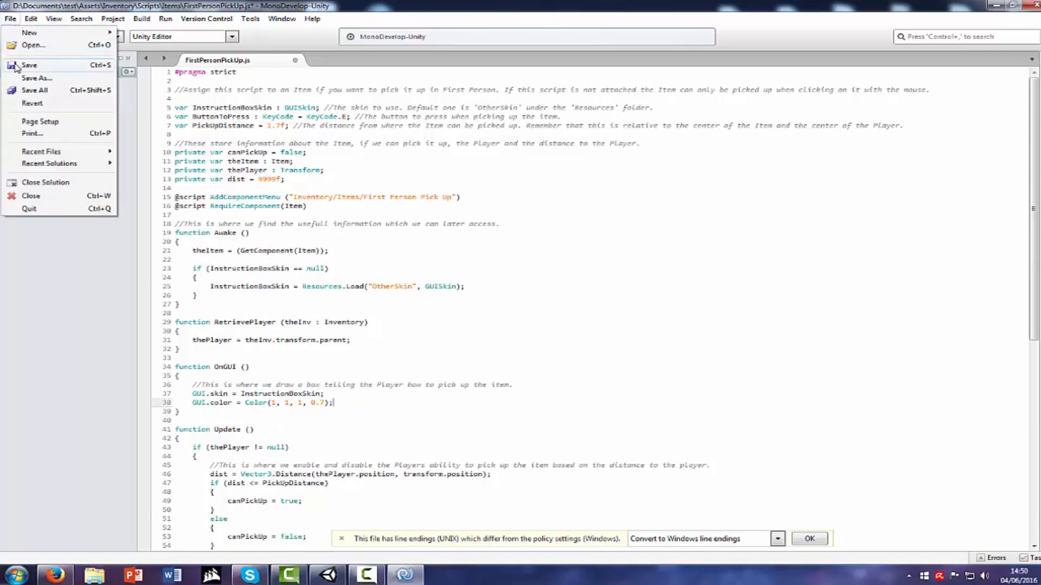
click(17, 64)
Play-test in Unity by picking up the red cube with E and opening and closing the inventory, and stop the game.
click(328, 575)
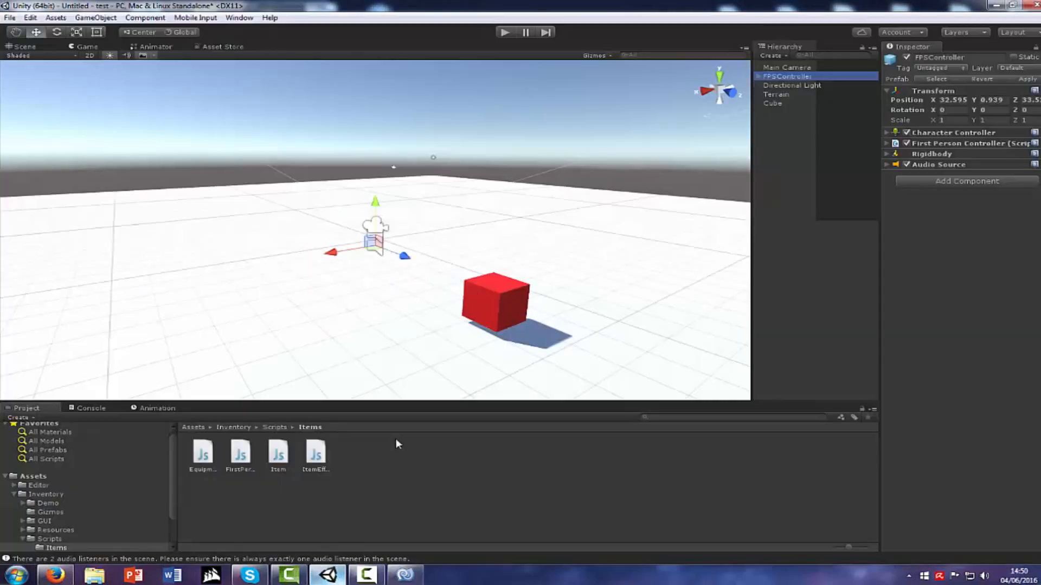
click(505, 33)
key(w)
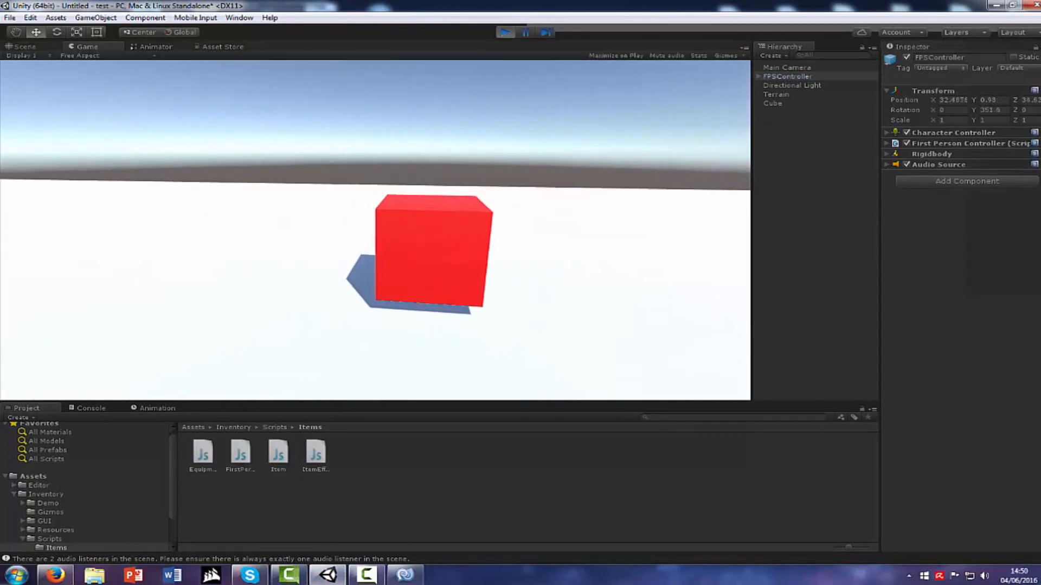
key(e)
key(i)
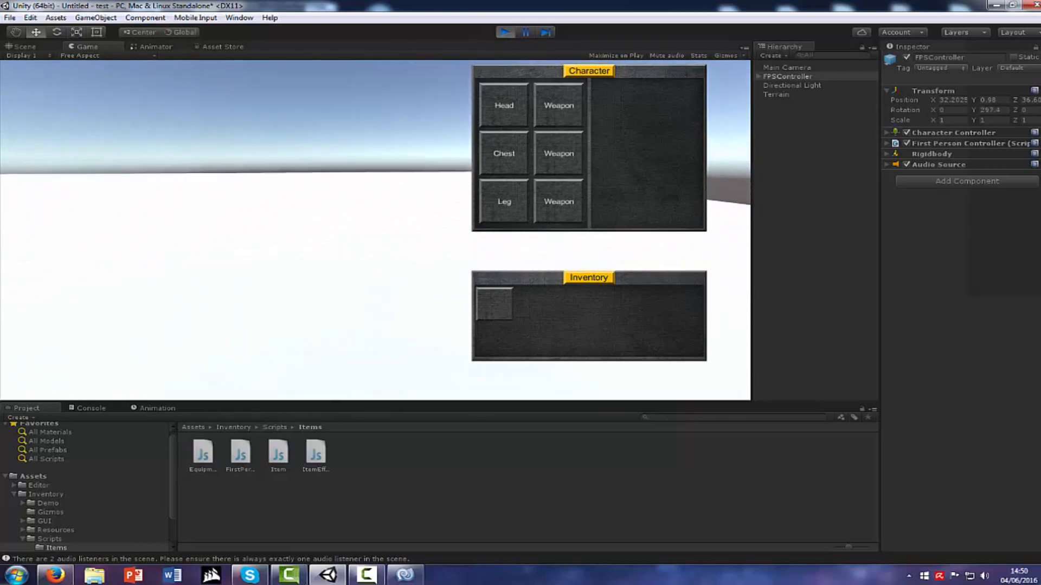
key(i)
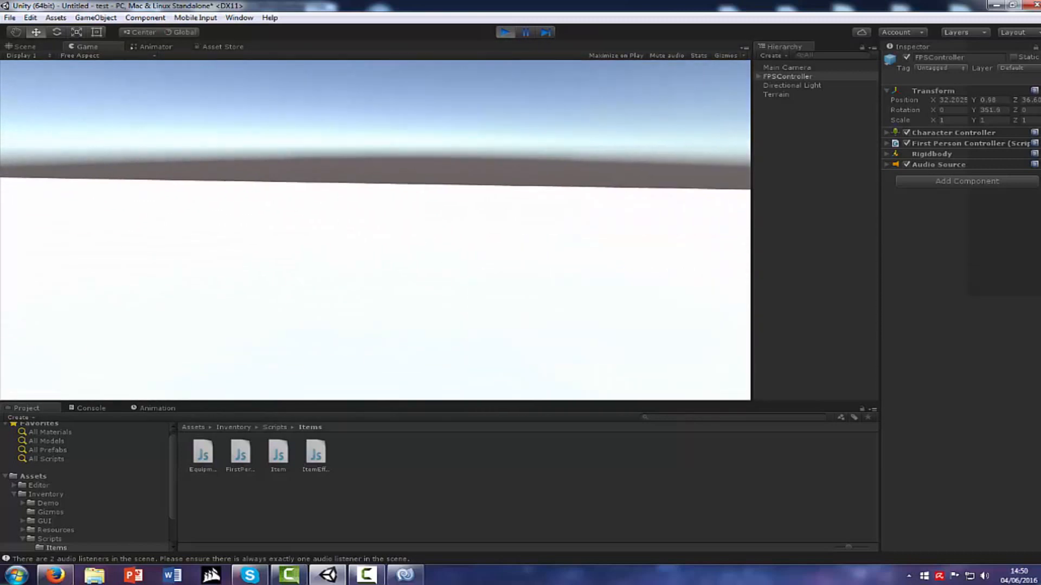
key(super)
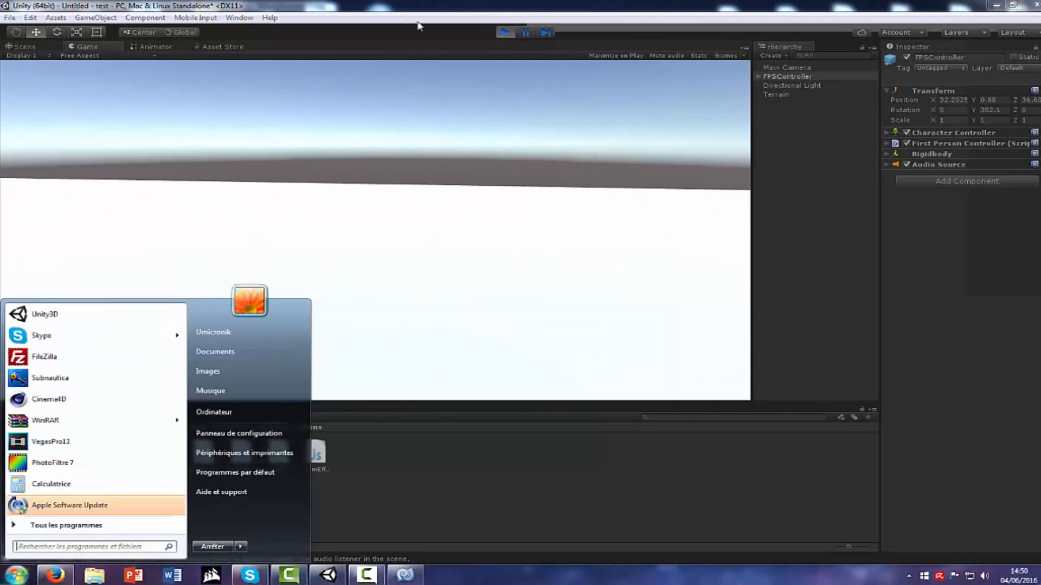
click(504, 33)
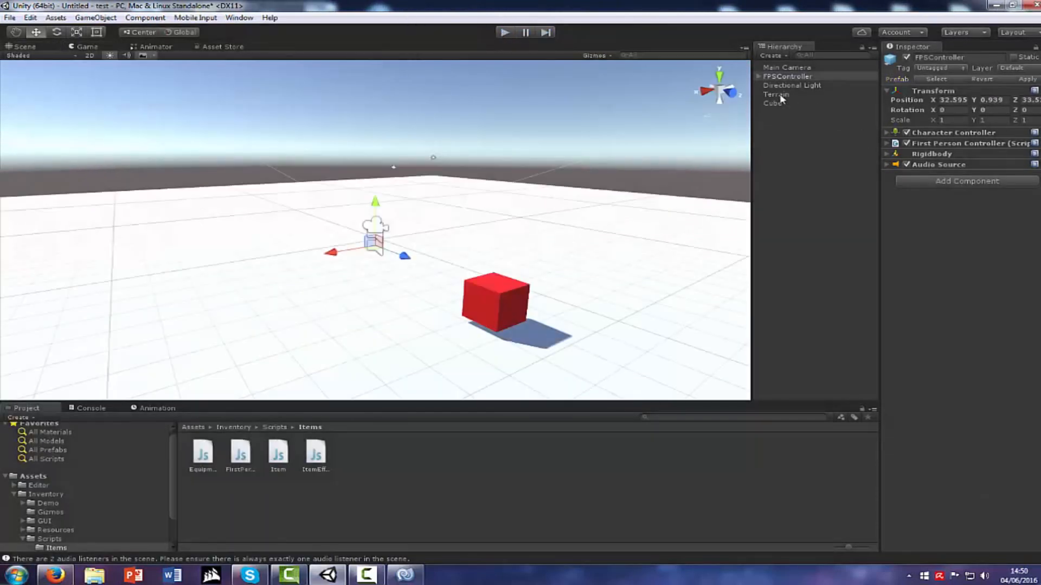
Expand the FPSController's components and turn off Lock Cursor in the First Person Controller's Mouse Look settings.
click(789, 77)
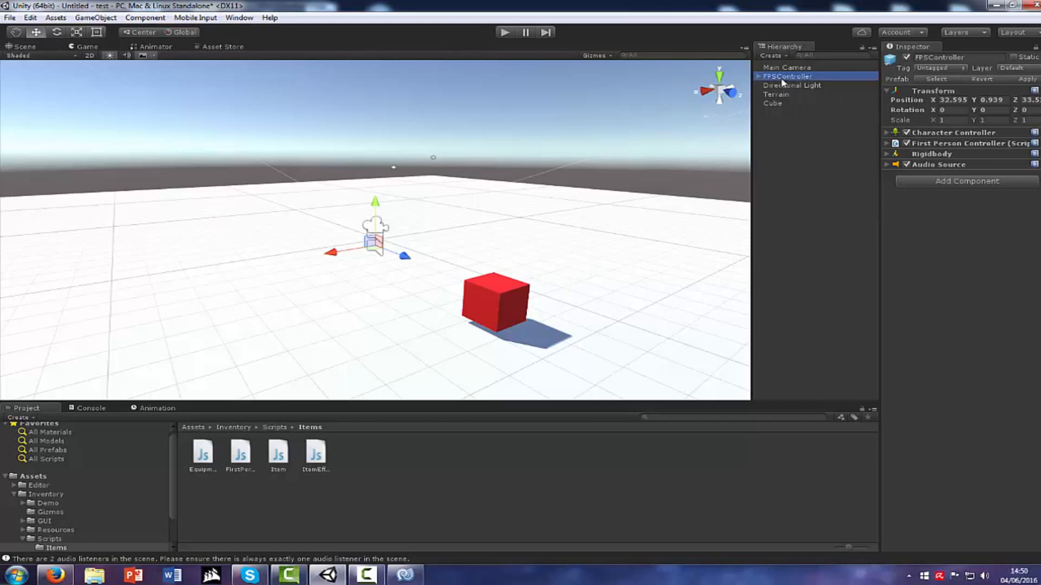
click(758, 76)
click(785, 84)
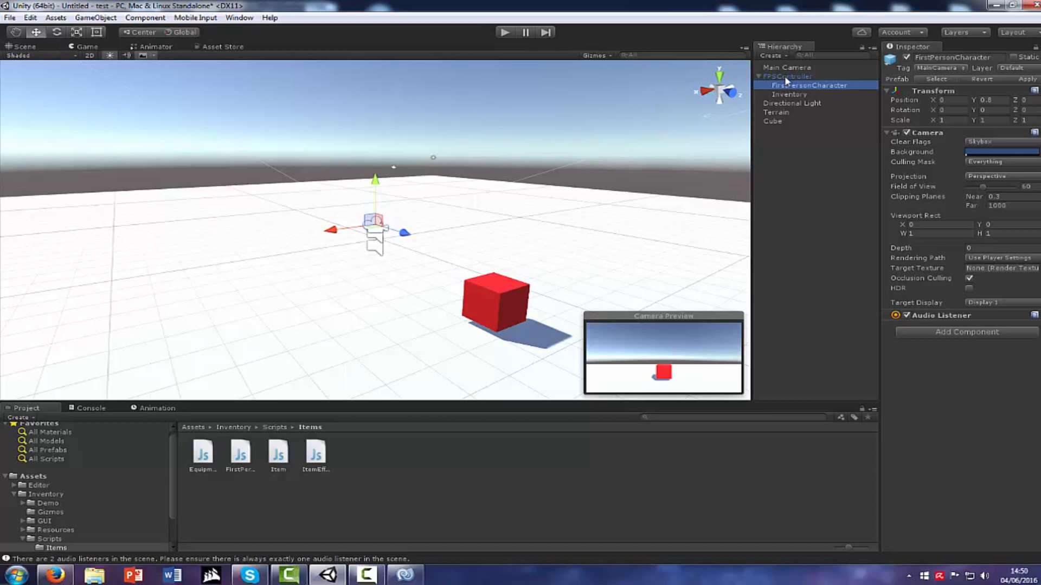
click(787, 76)
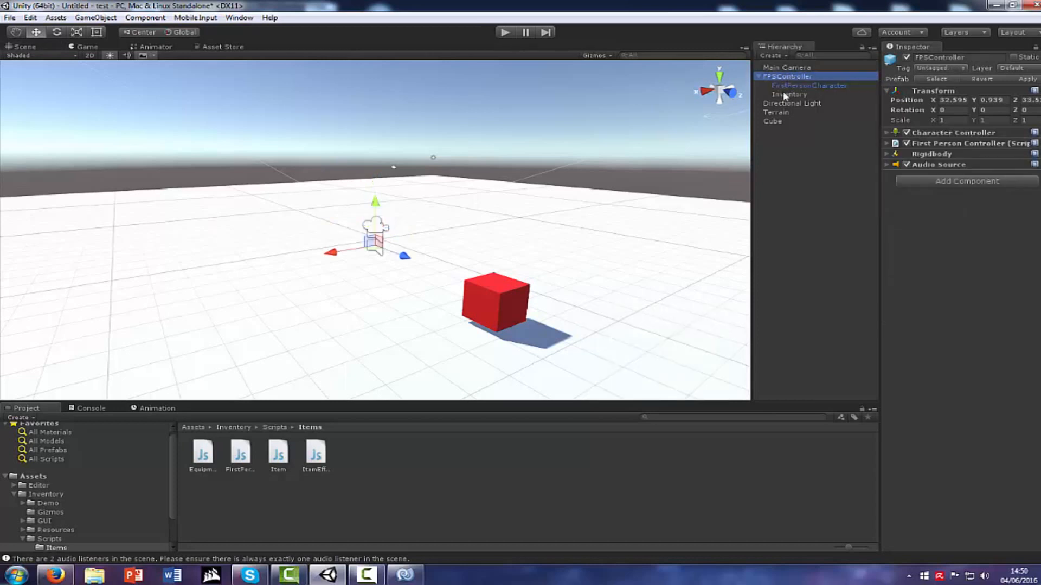
click(887, 132)
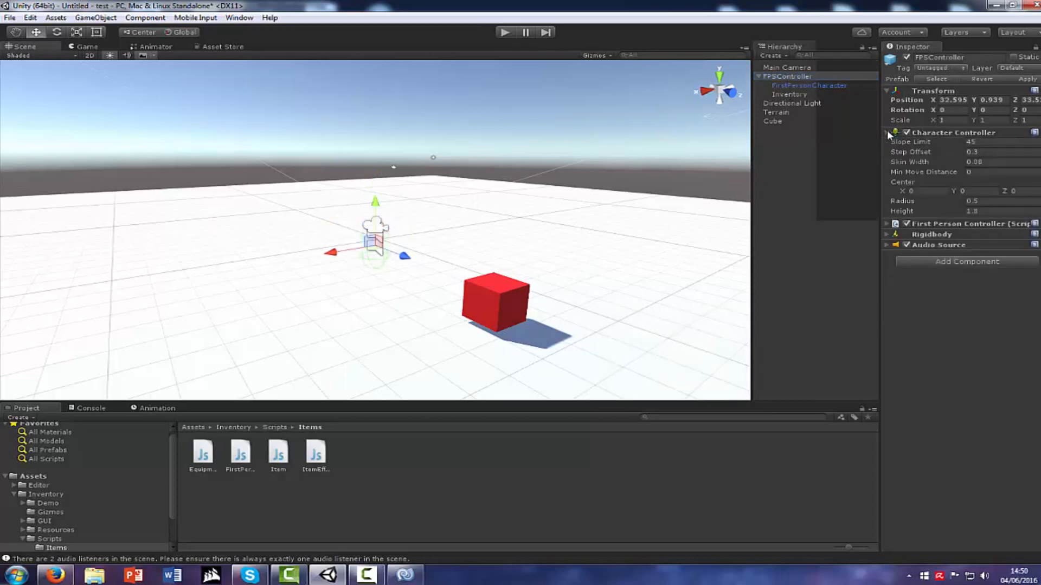
click(887, 223)
click(887, 416)
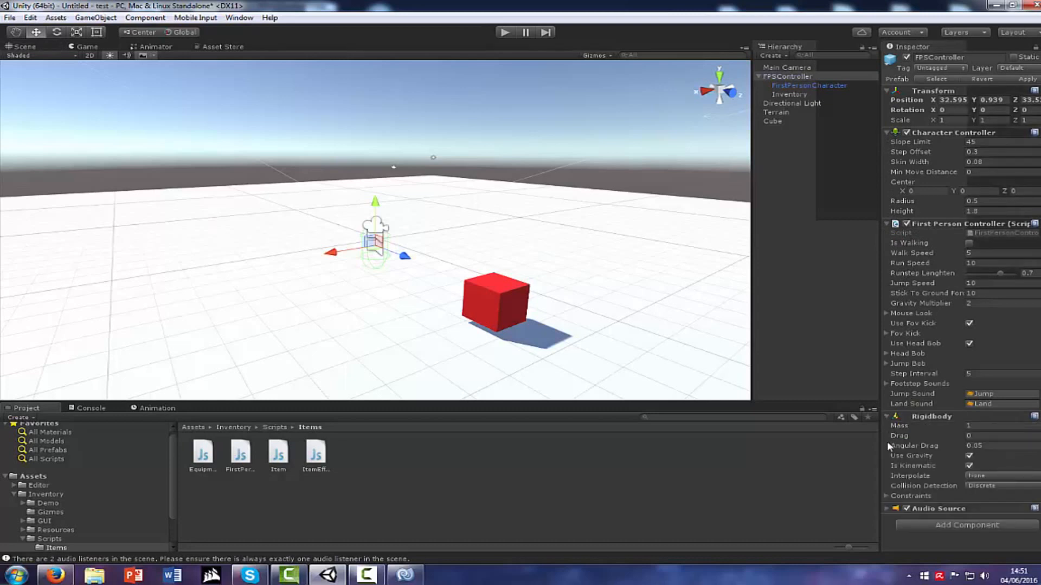
click(888, 508)
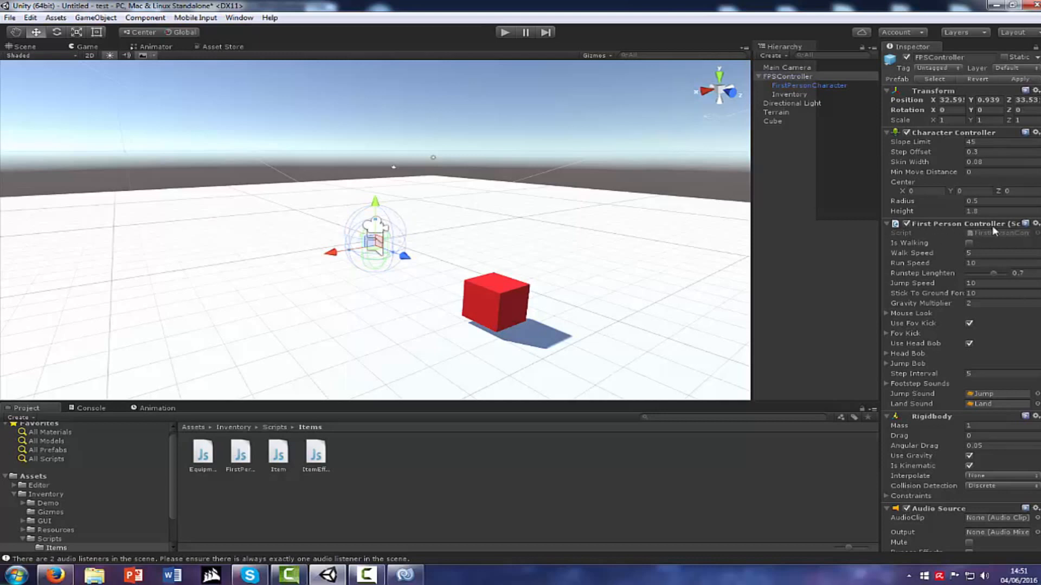
click(887, 313)
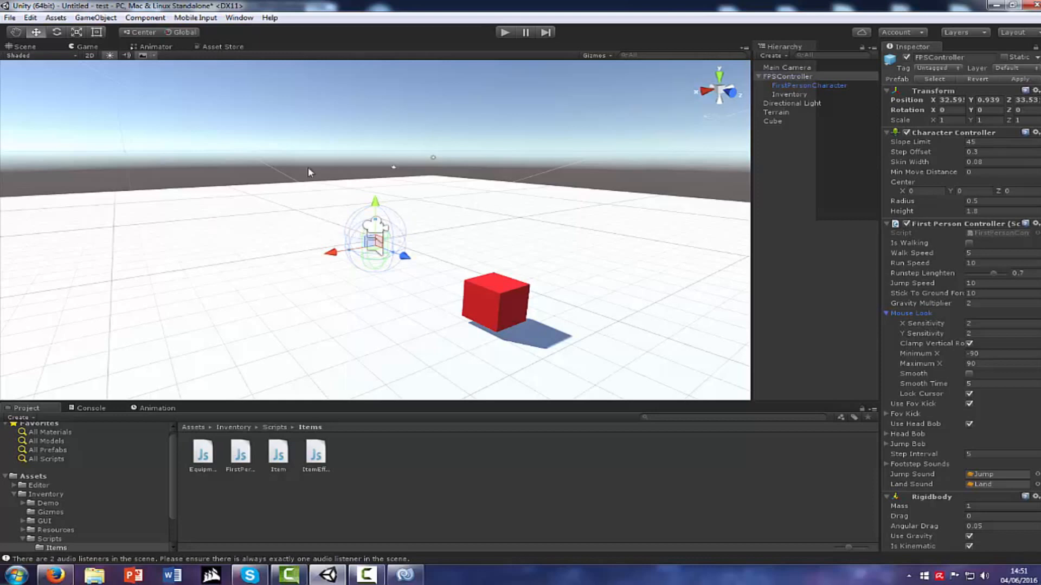
click(969, 395)
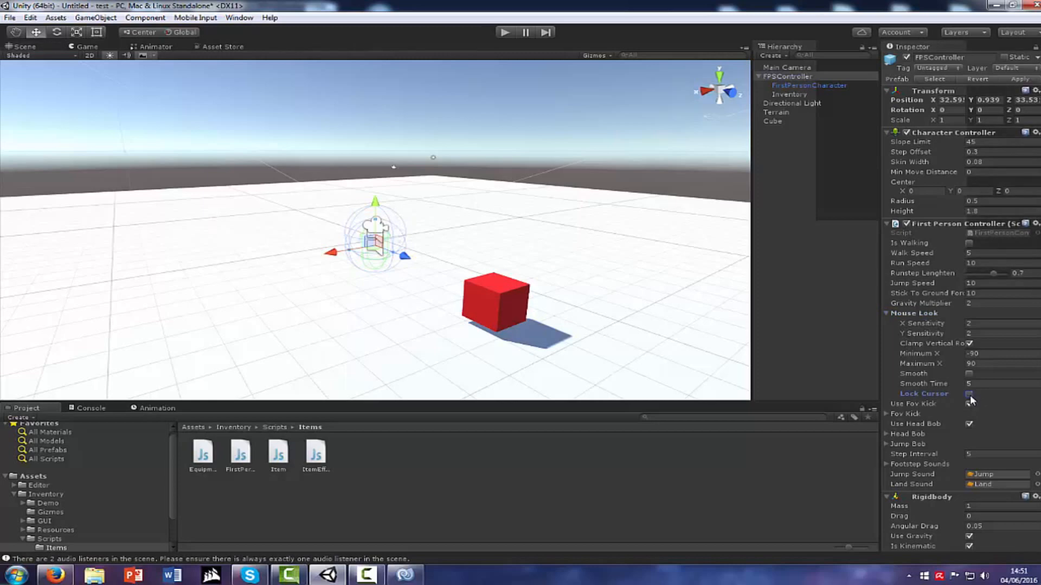
Play-test the unlocked cursor by walking around while opening and closing the inventory with I, and stop the game.
click(505, 33)
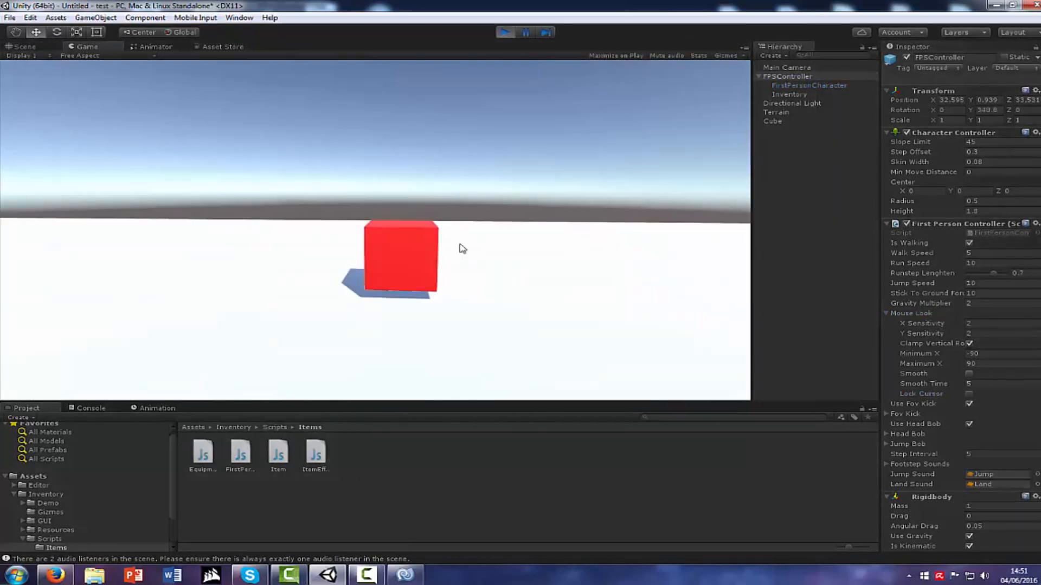
key(i)
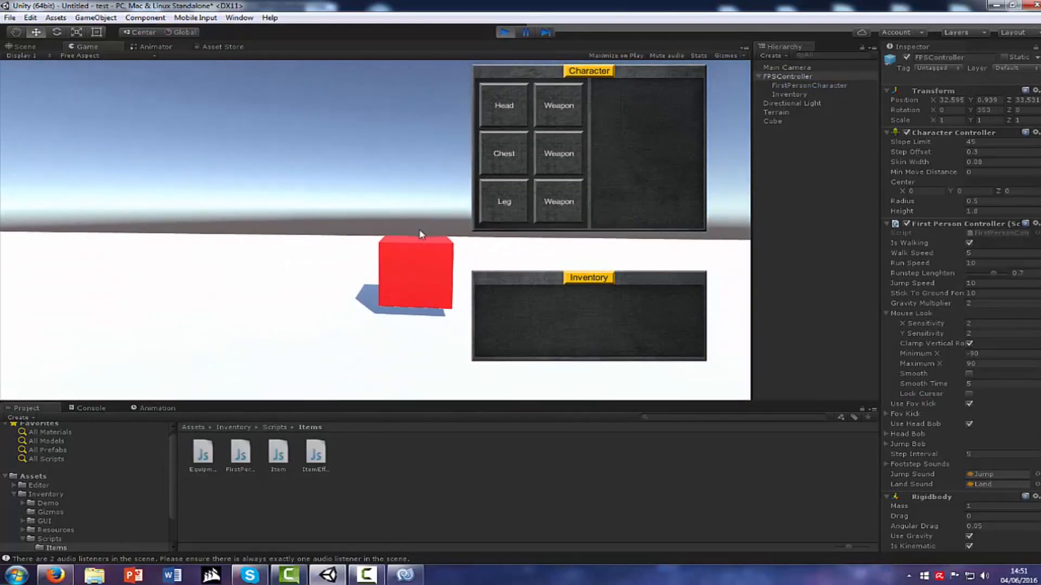
key(i)
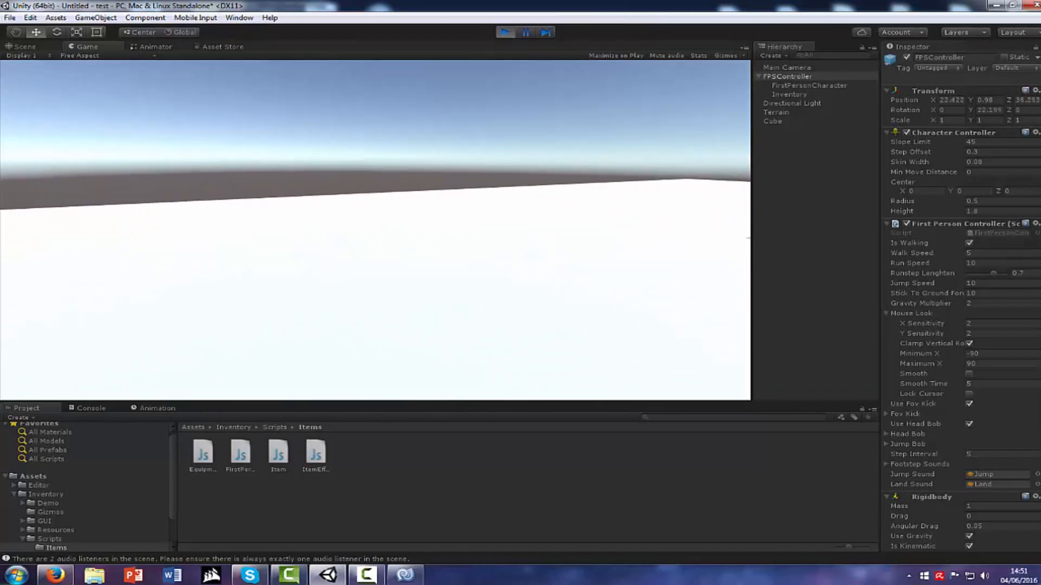
key(i)
key(i)
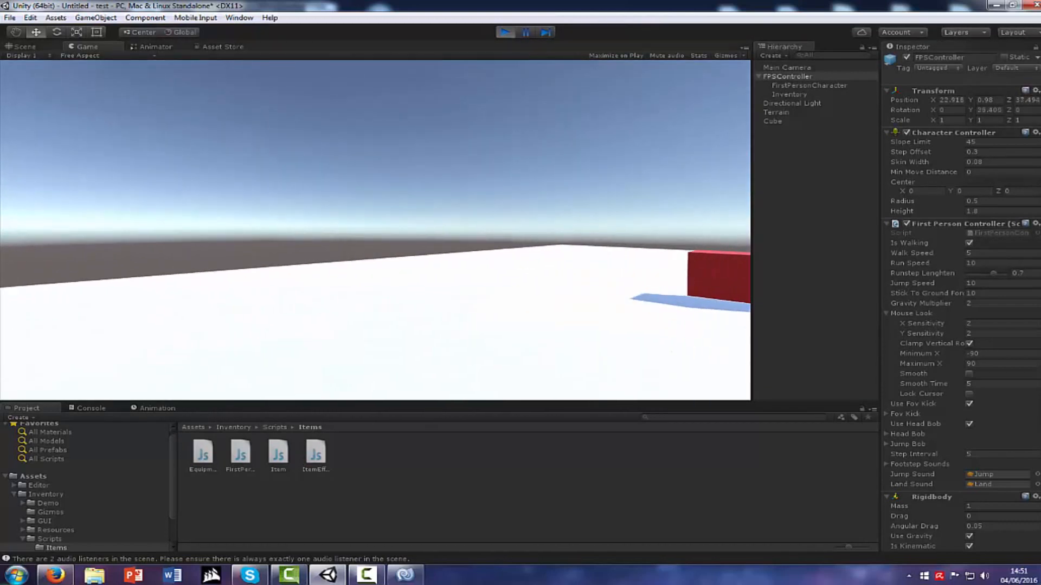
key(super)
click(501, 32)
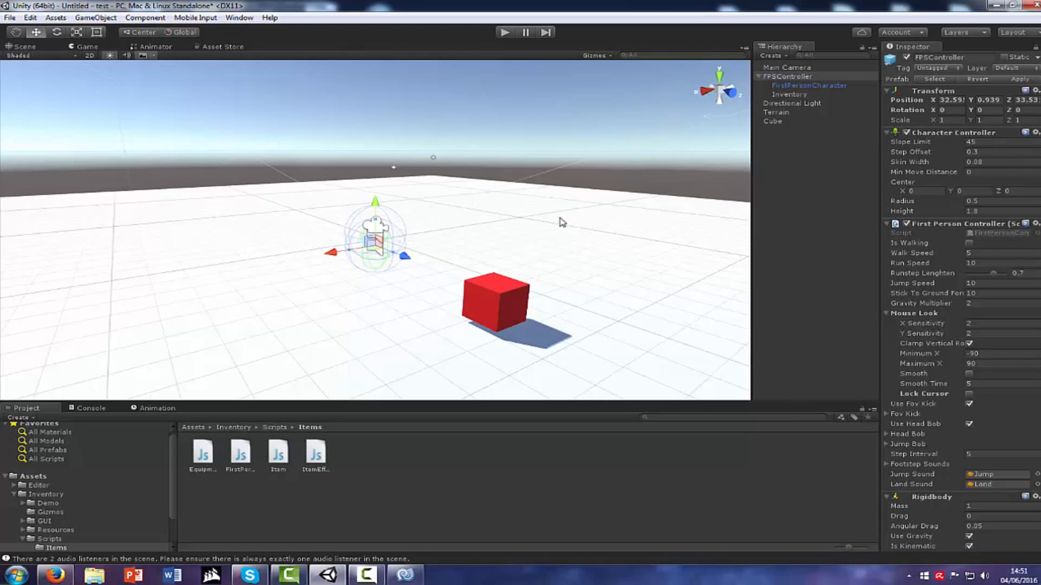
Create an empty child object under FirstPersonCharacter in the FPSController.
click(758, 77)
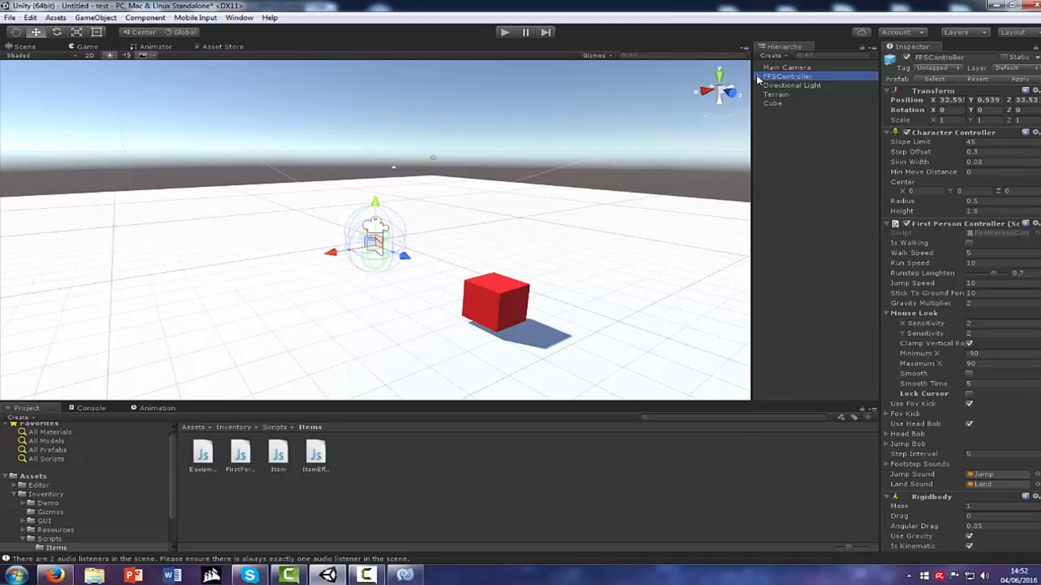
double_click(758, 76)
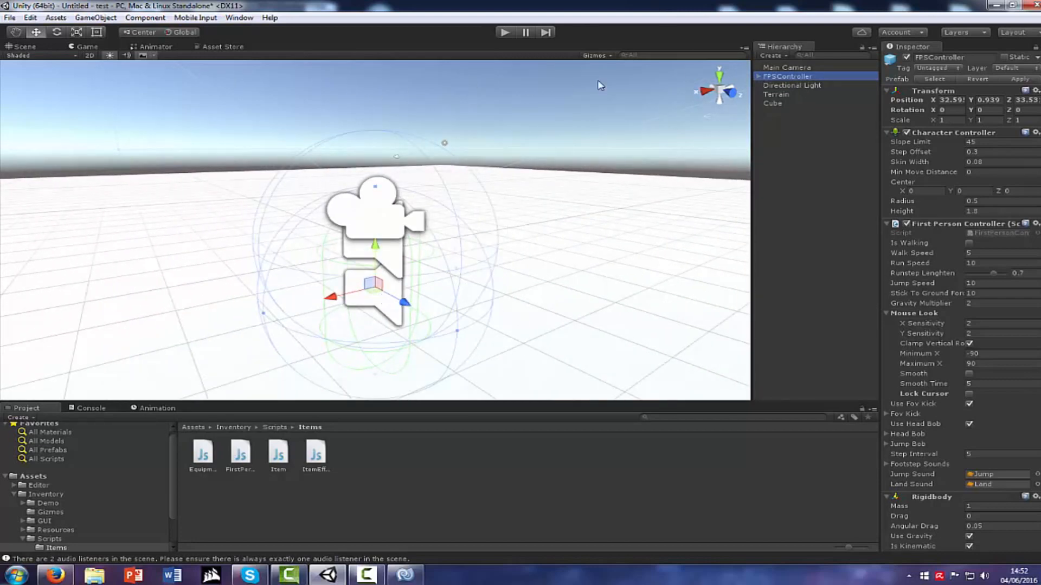
click(760, 76)
click(782, 86)
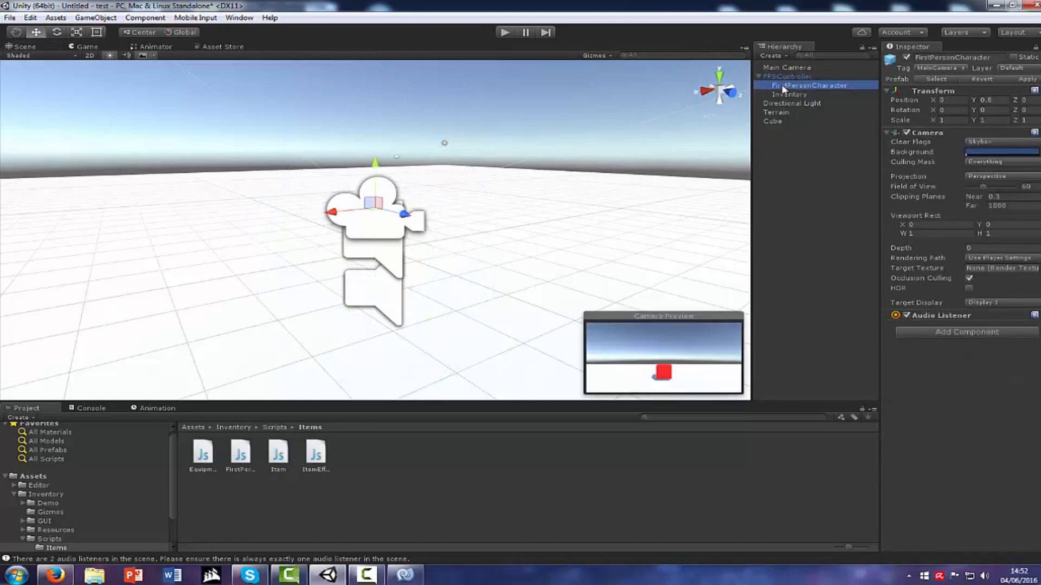
right_click(784, 87)
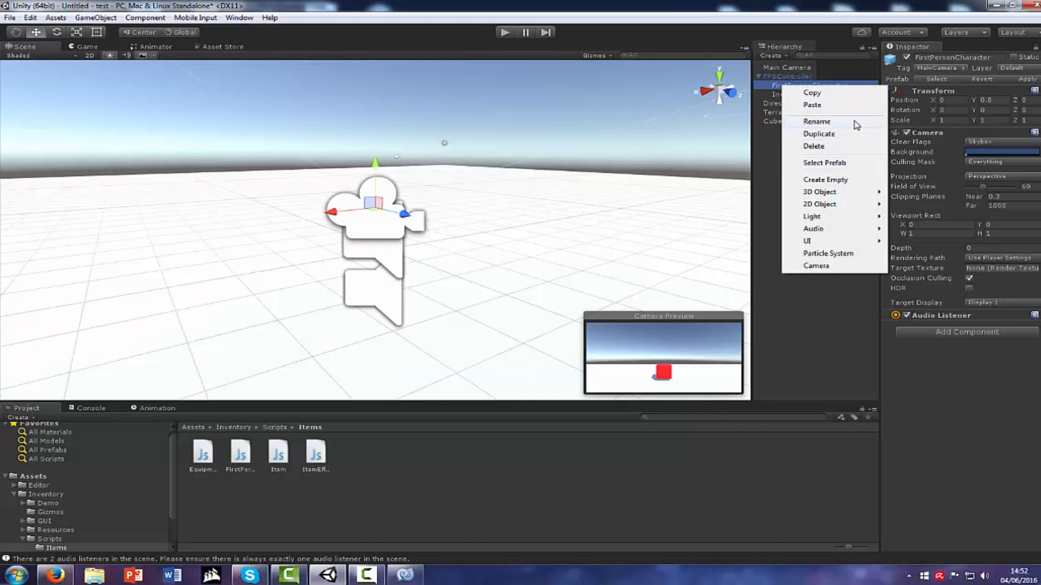
click(849, 180)
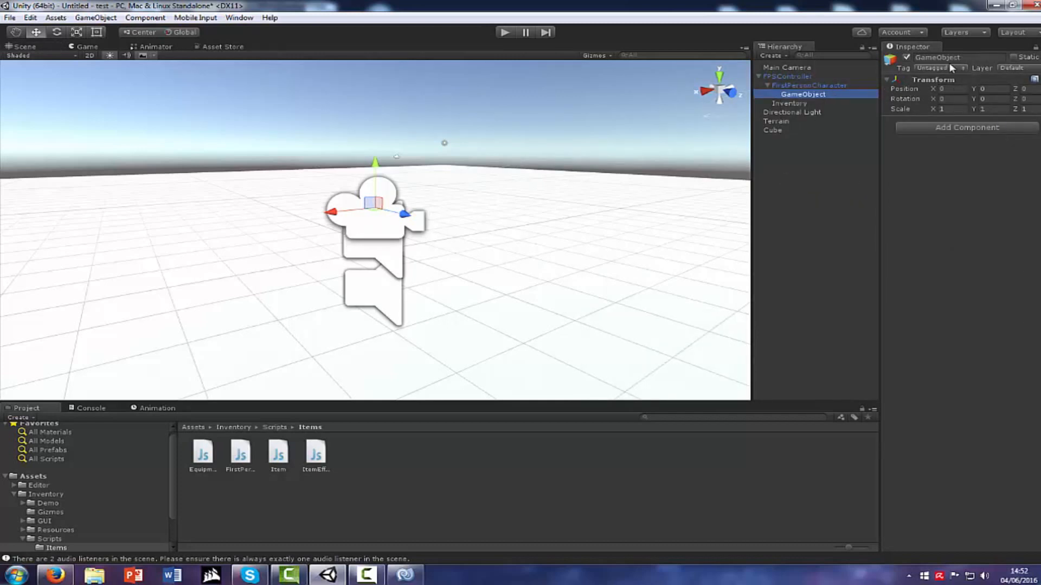
Rename the new empty child object Melee.
click(967, 57)
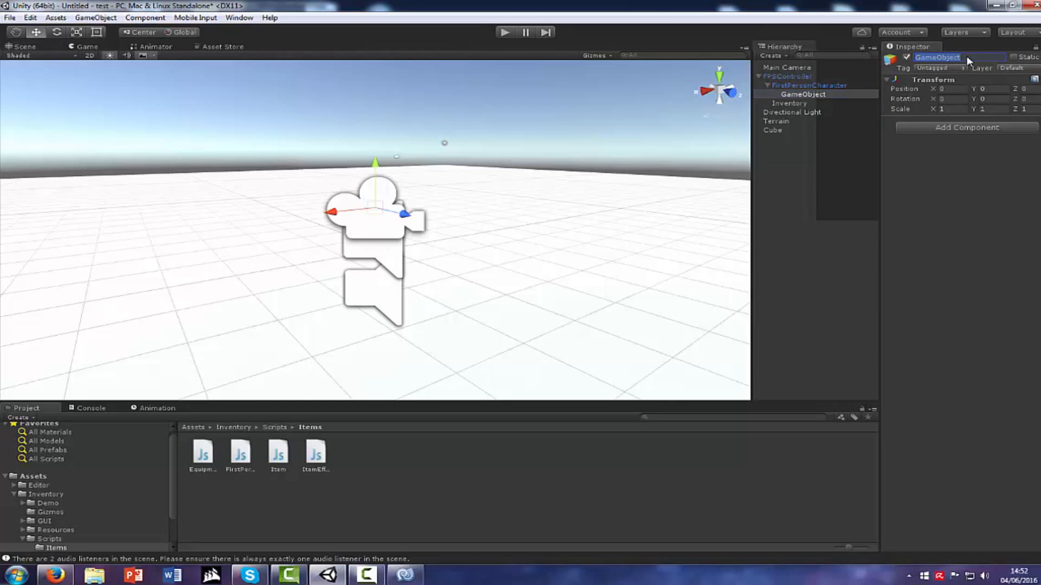
text(Melee)
key(Escape)
click(969, 56)
text(M)
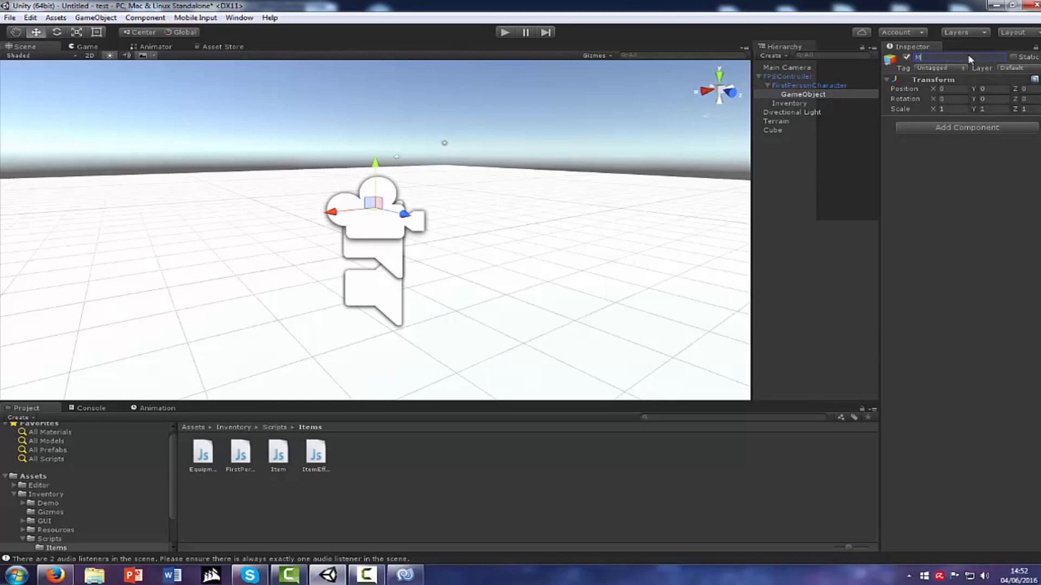
text(elle)
key(Return)
click(970, 60)
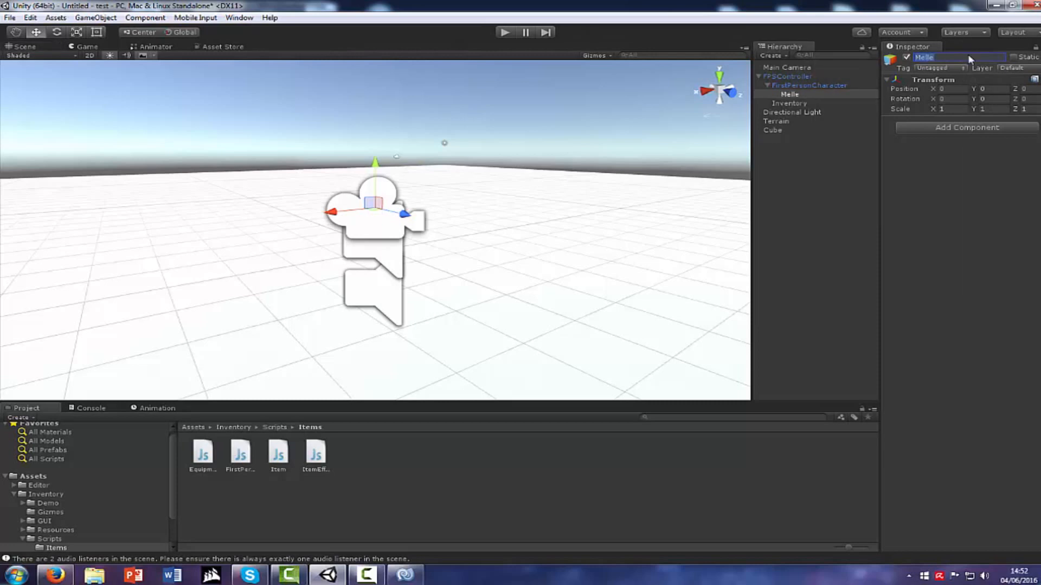
text(Melle)
key(BackSpace)
key(BackSpace)
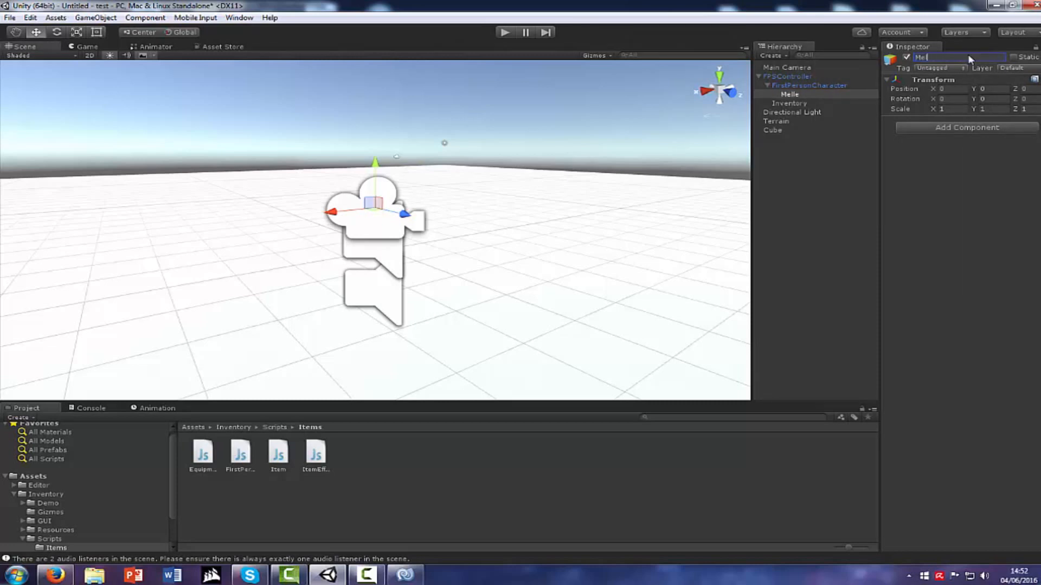
text(ee)
key(Return)
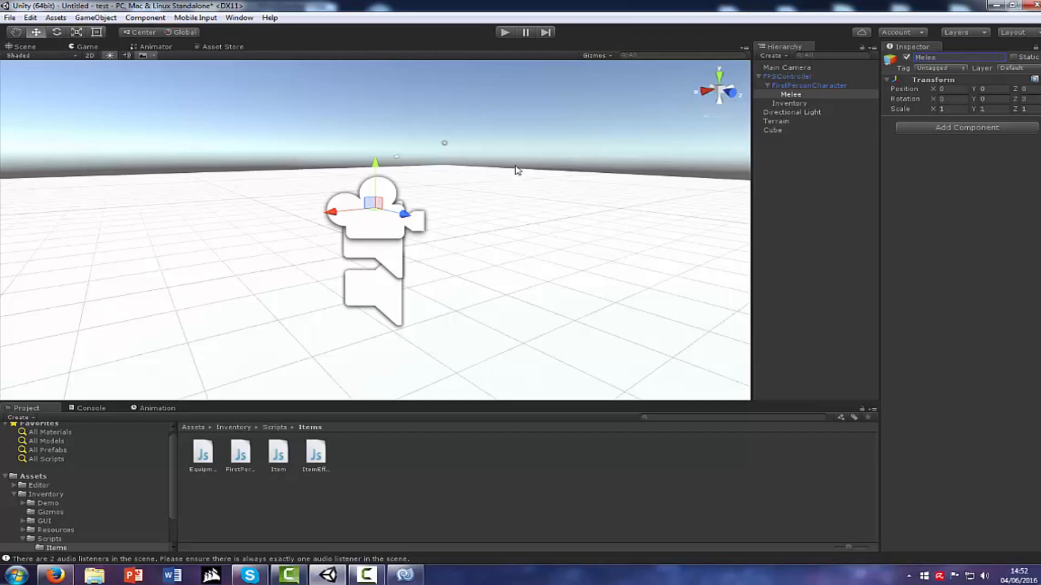
Move the Melee object beside and in front of the camera, to about X 0.456, Y -0.372, Z 0.381.
alt+drag(456, 202, 981, 238)
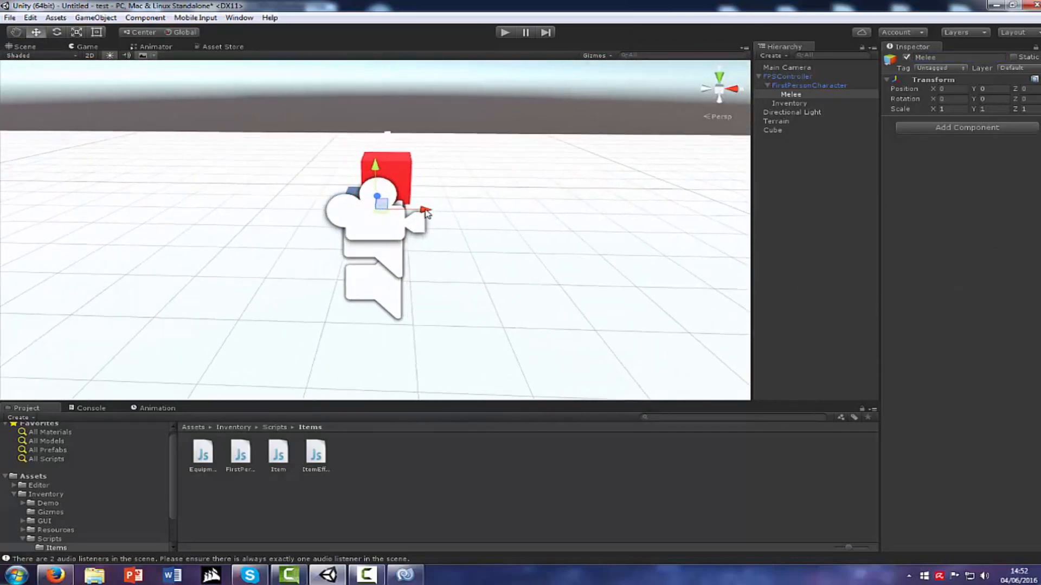
drag(428, 211, 38, 203)
drag(363, 188, 458, 284)
drag(417, 230, 419, 225)
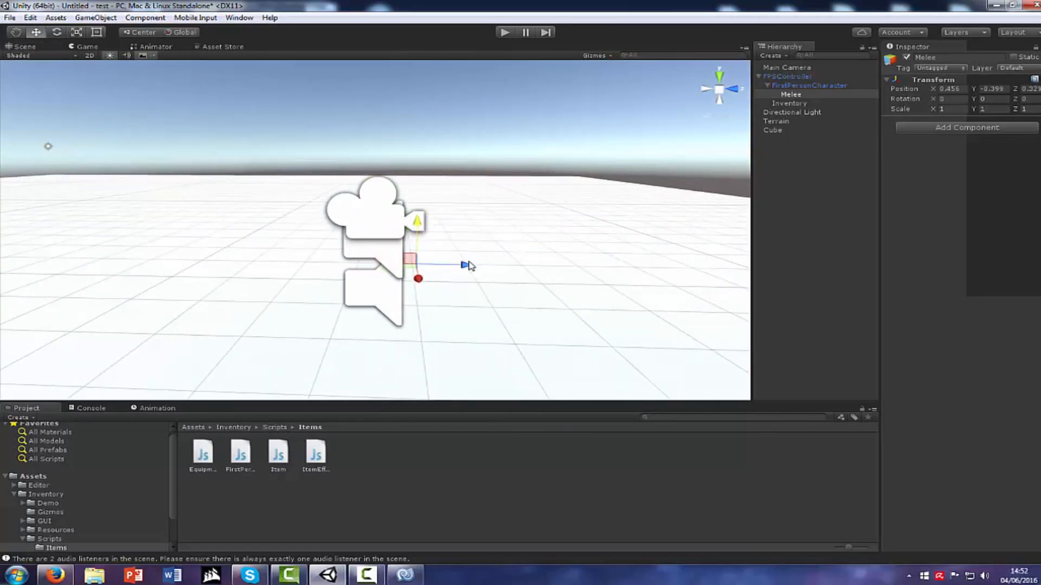
drag(467, 264, 474, 263)
drag(424, 221, 425, 217)
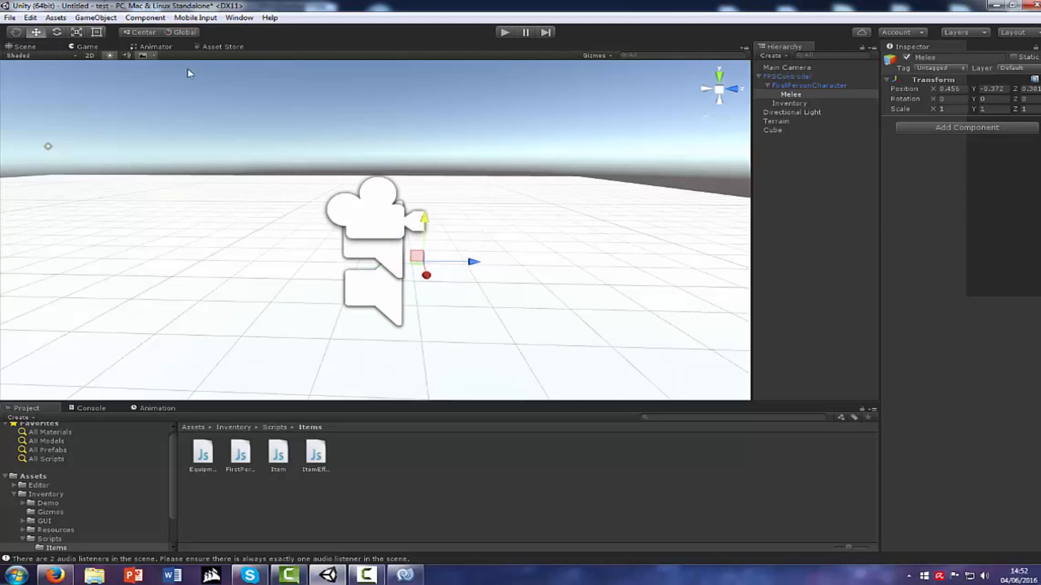
Search the Asset Store for "gun" and limit the maximum price to free.
click(206, 47)
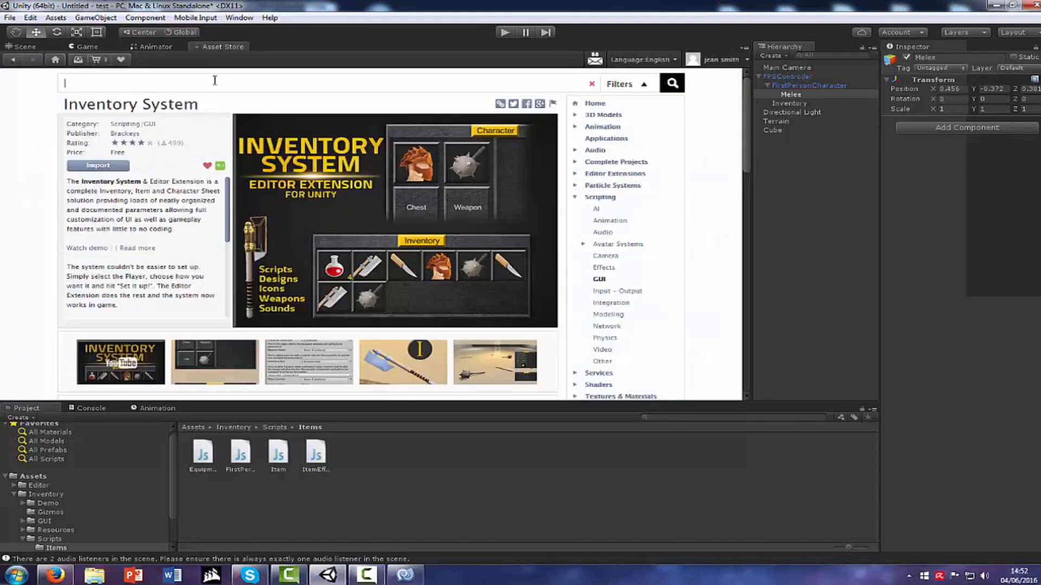
text(gun)
key(Return)
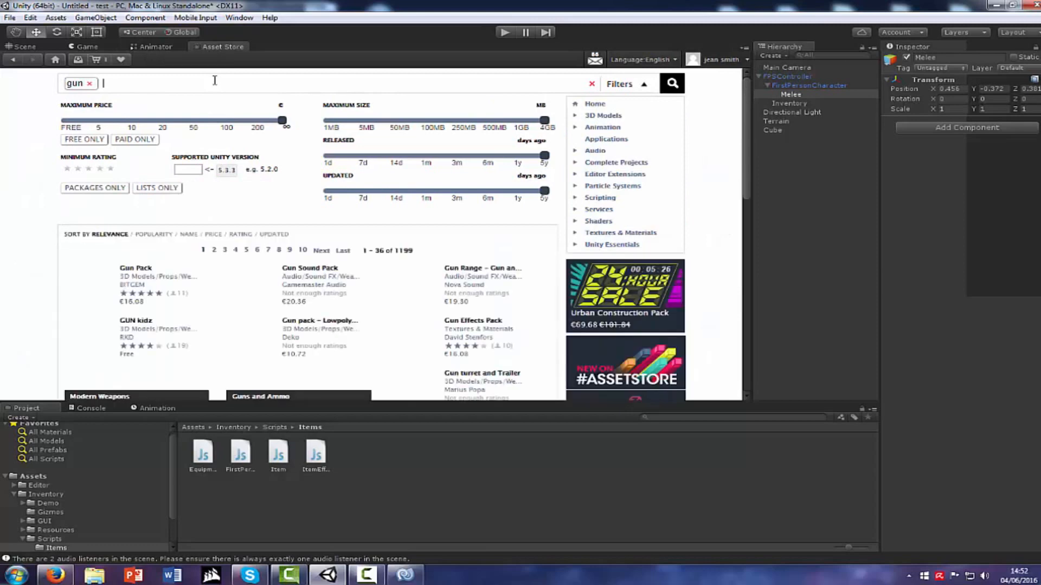
drag(282, 120, 61, 120)
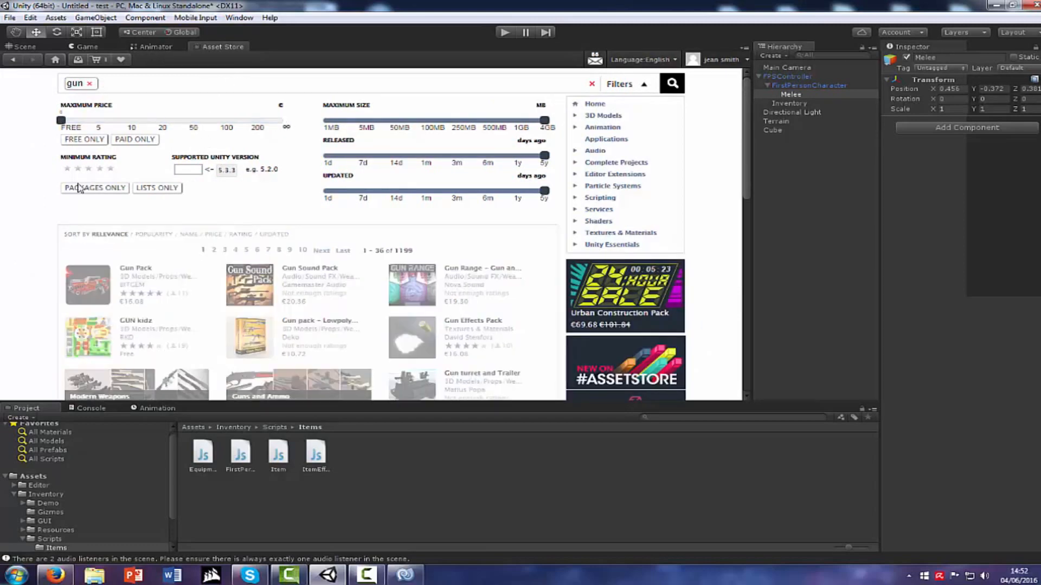
Open the PM-40 Gun package from the results and start downloading it.
scroll(236, 269, down, 1)
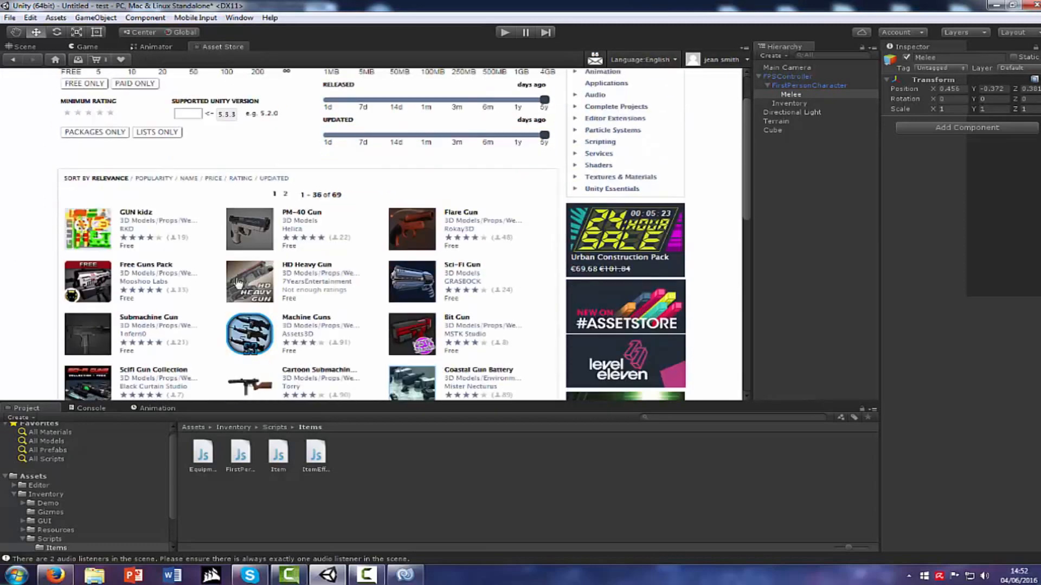
click(291, 216)
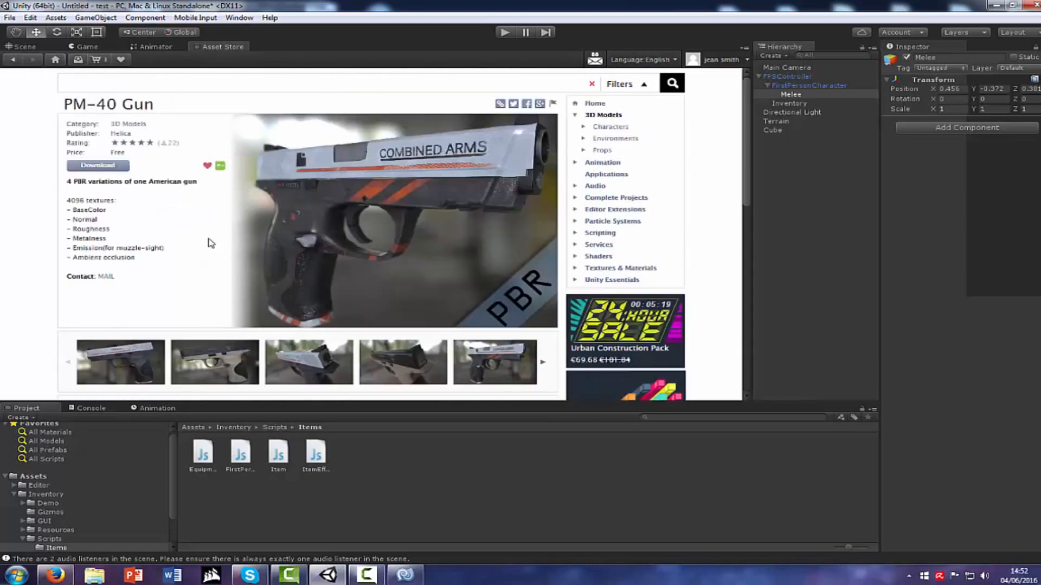
click(115, 167)
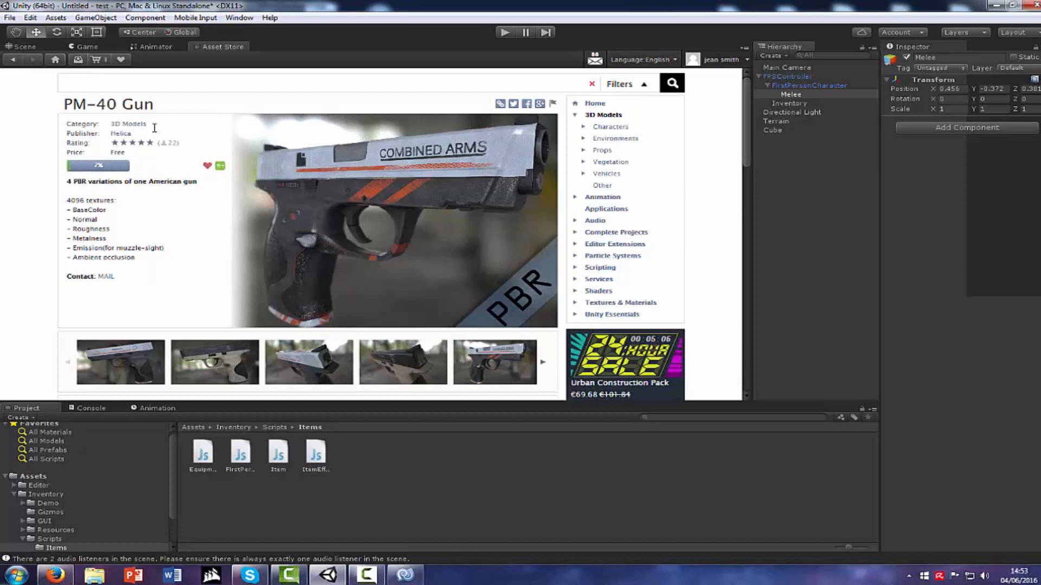
Return to the free gun search results and open the Cartoon Submachine Gun package.
click(16, 59)
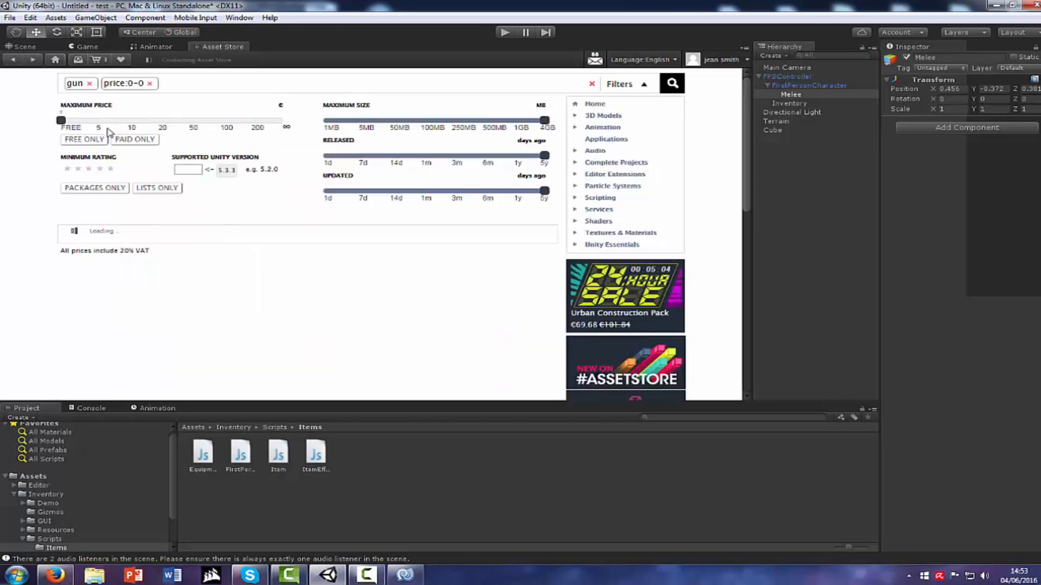
scroll(209, 314, down, 3)
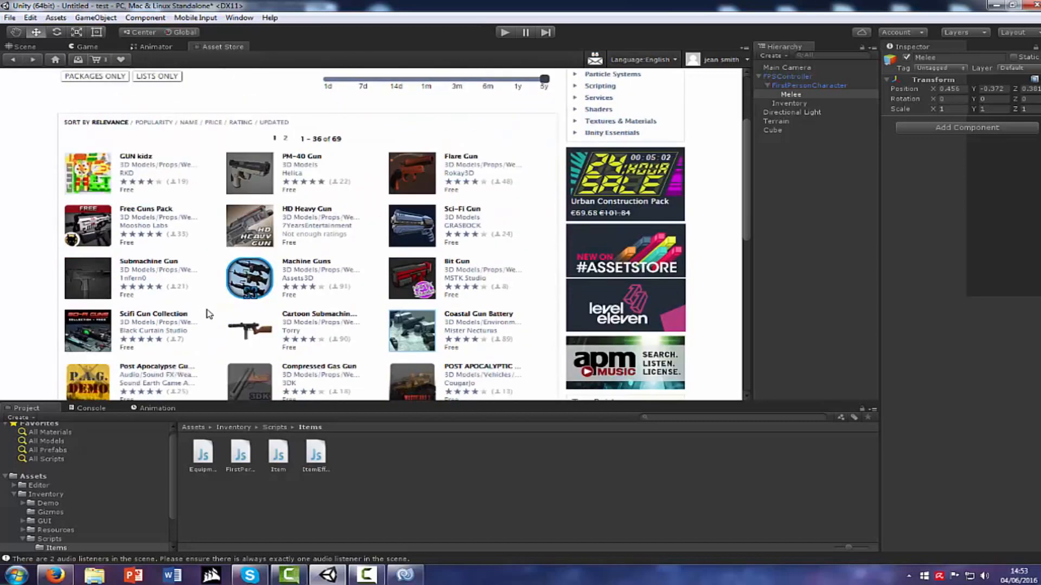
scroll(209, 313, down, 3)
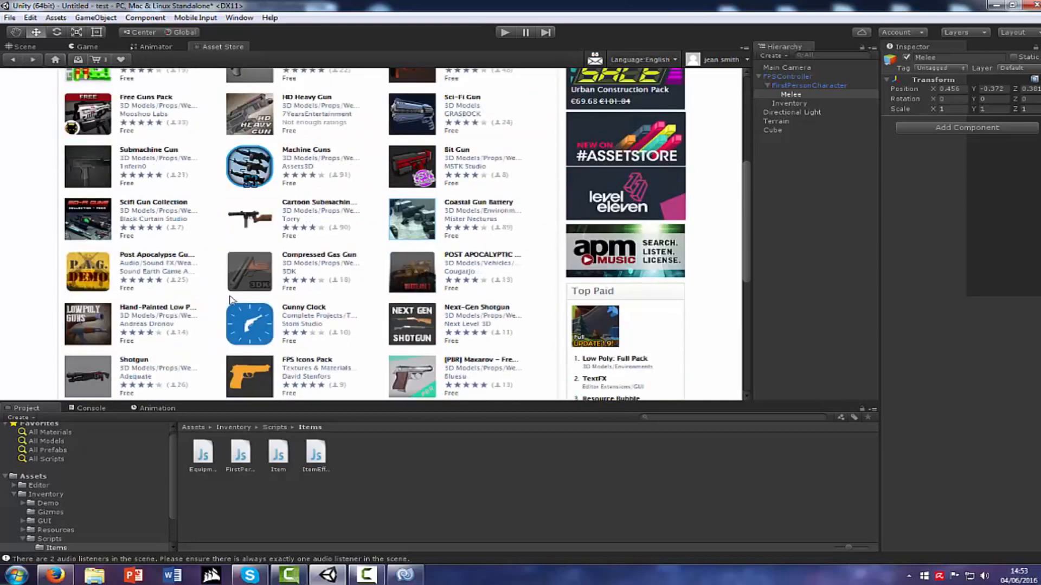
click(319, 206)
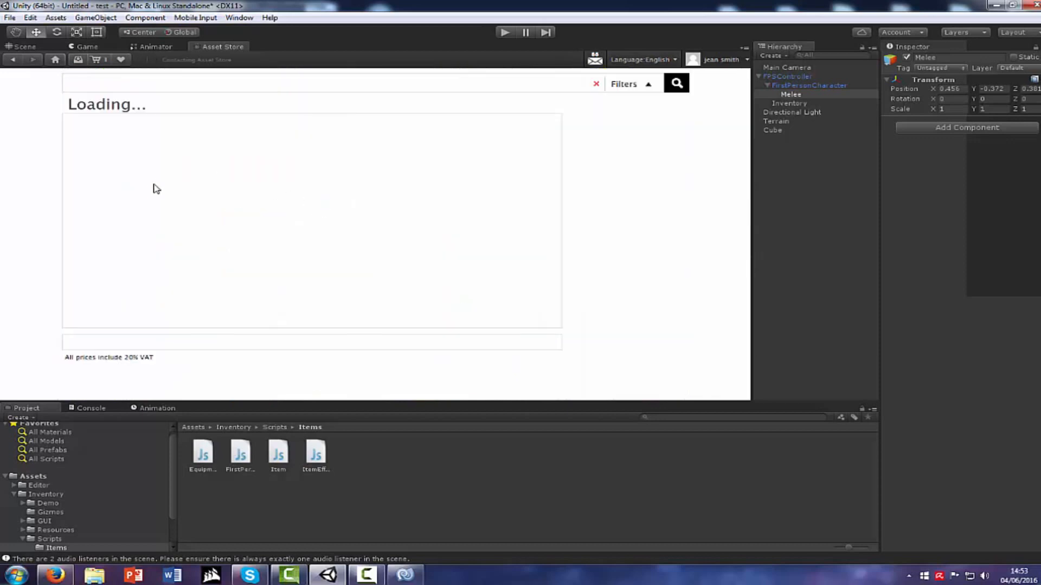
Download and import the full Cartoon Submachine Gun package, accepting the Unity 5 incompatibility notice, and close the Asset Store.
click(113, 168)
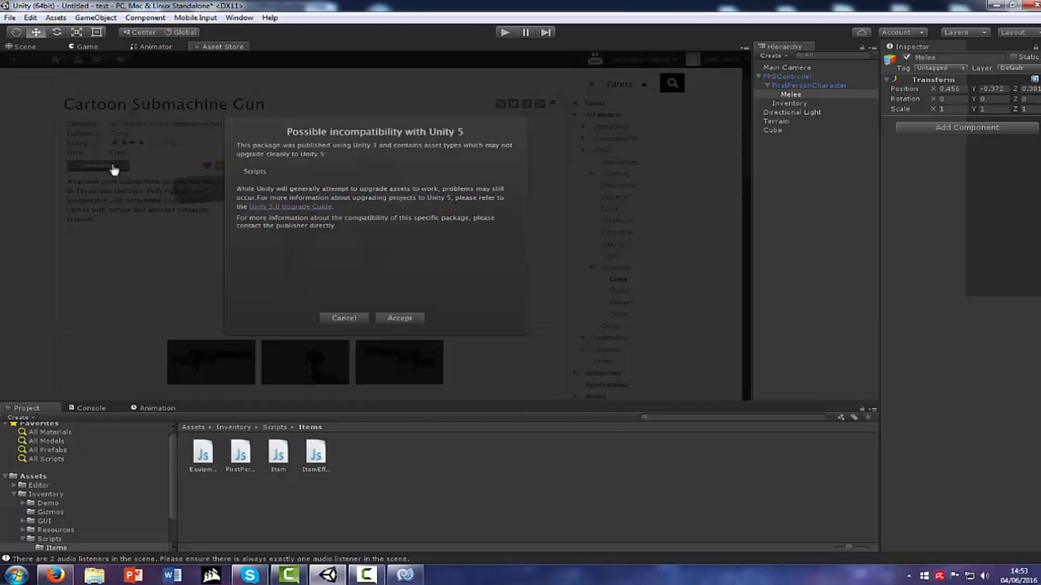
click(400, 319)
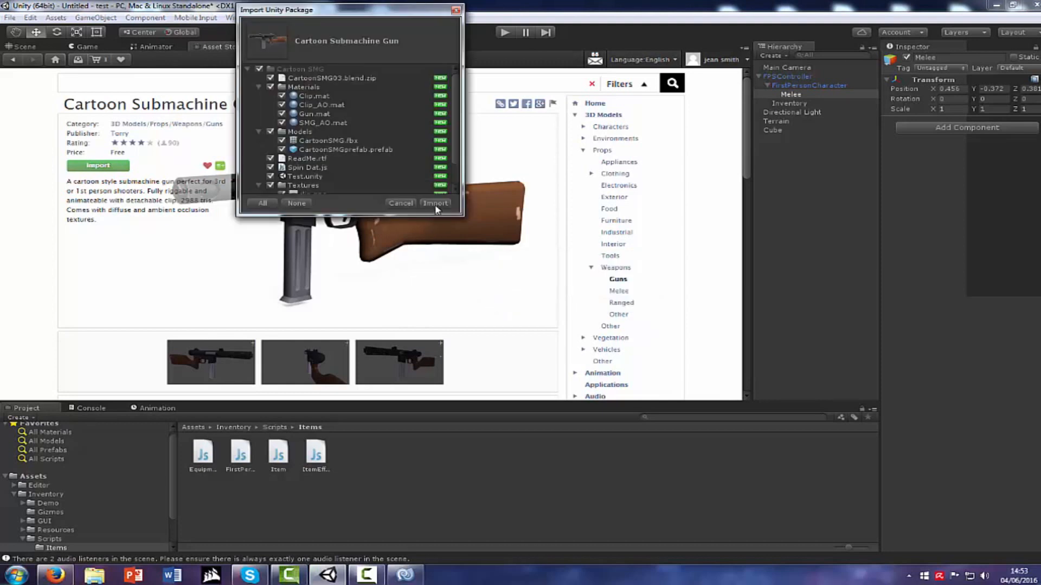
click(435, 204)
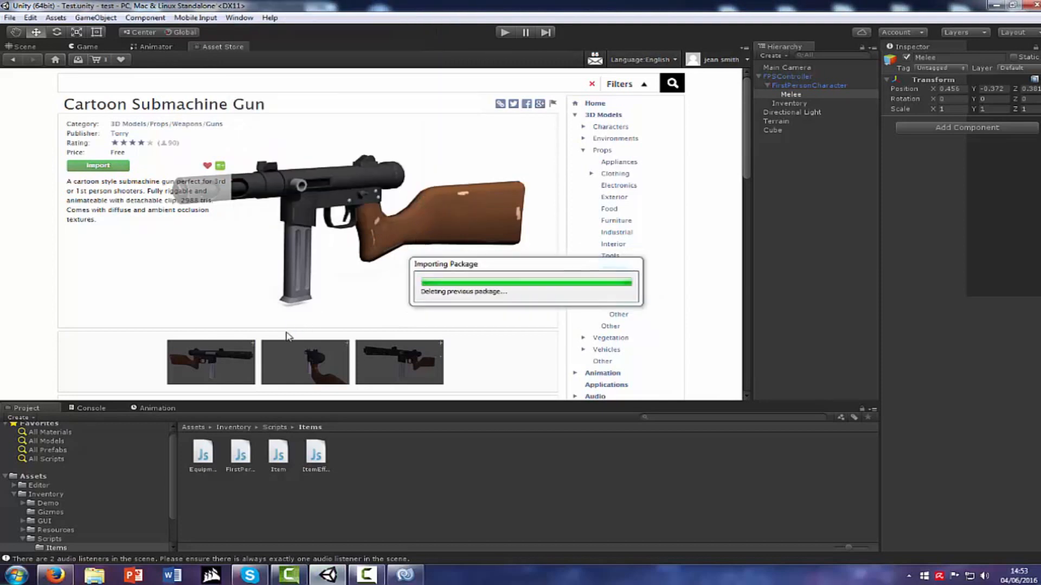
right_click(230, 46)
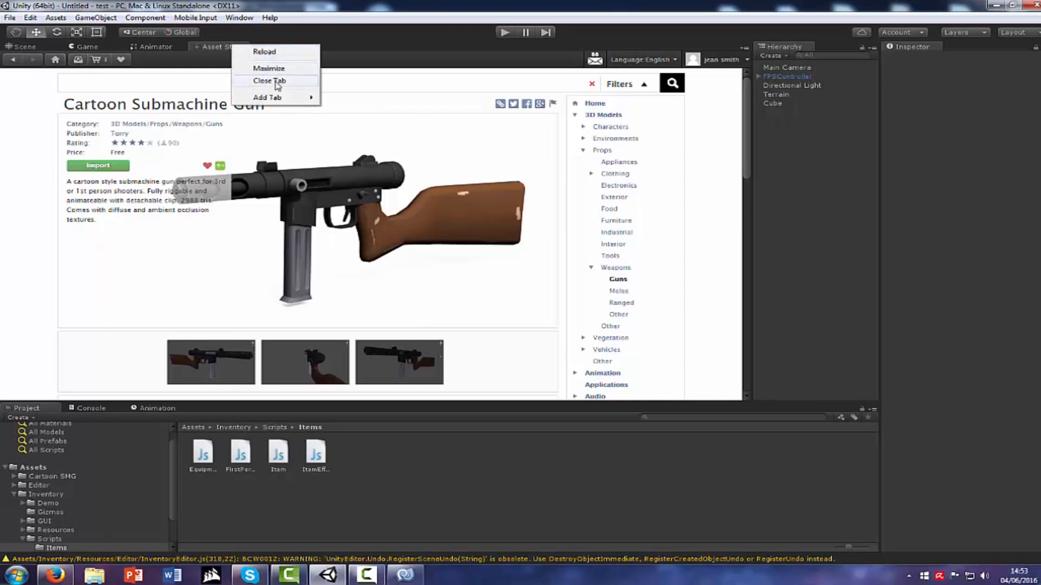
click(271, 81)
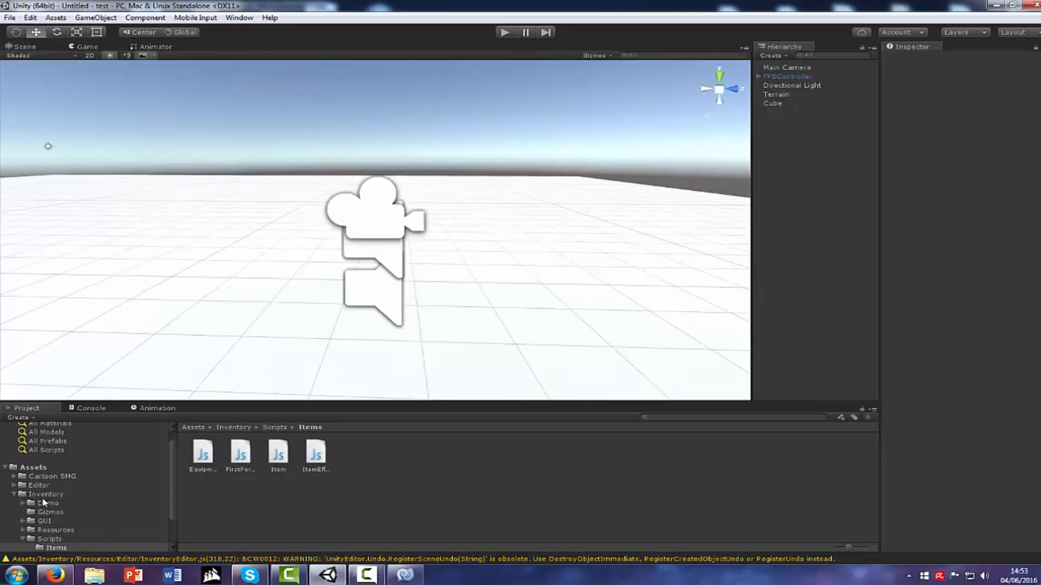
Place the CartoonSMGprefab from the Cartoon SMG Models folder into the scene near the first-person controller.
click(45, 477)
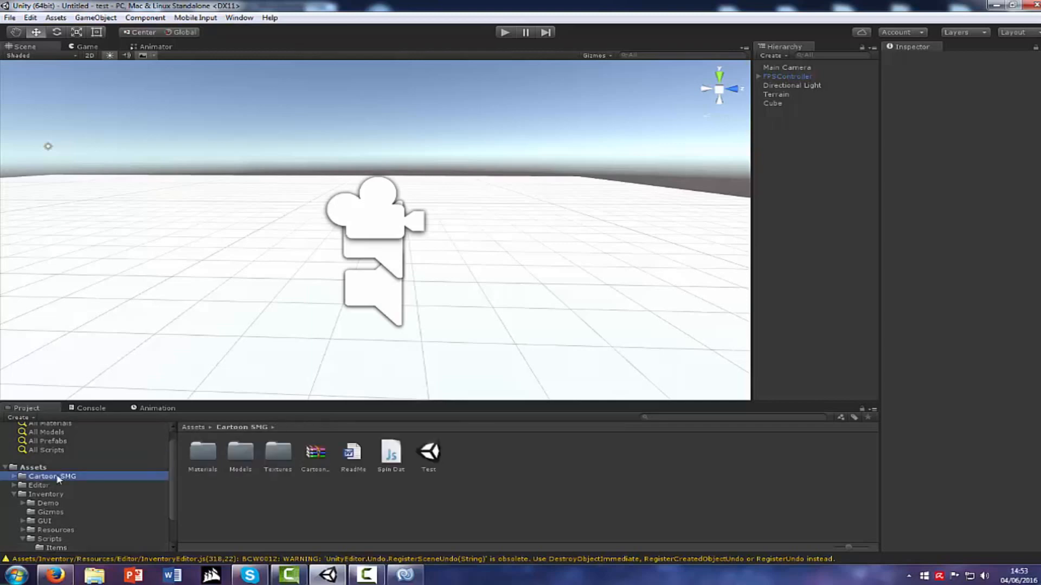
double_click(240, 453)
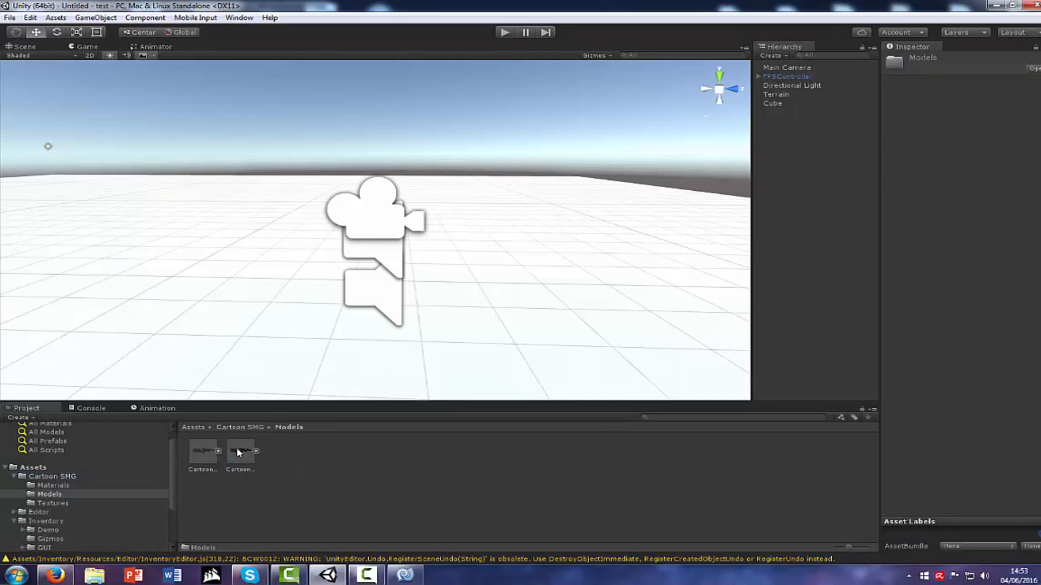
drag(243, 454, 357, 317)
scroll(357, 317, down, 3)
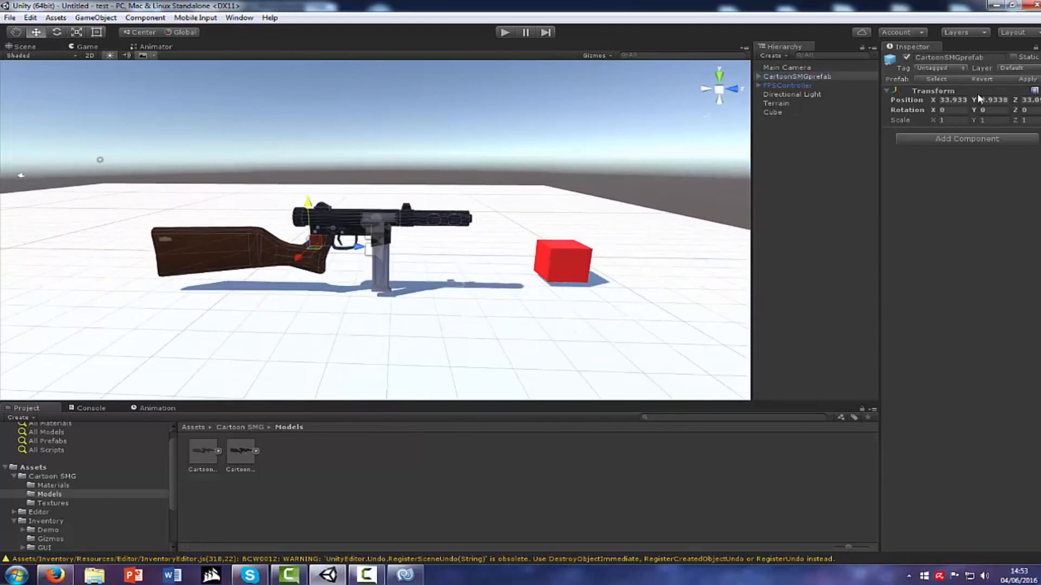
Scale the submachine gun to 0.2 on the X, Y and Z axes.
click(946, 120)
text(0.2)
click(1007, 120)
text(0.2)
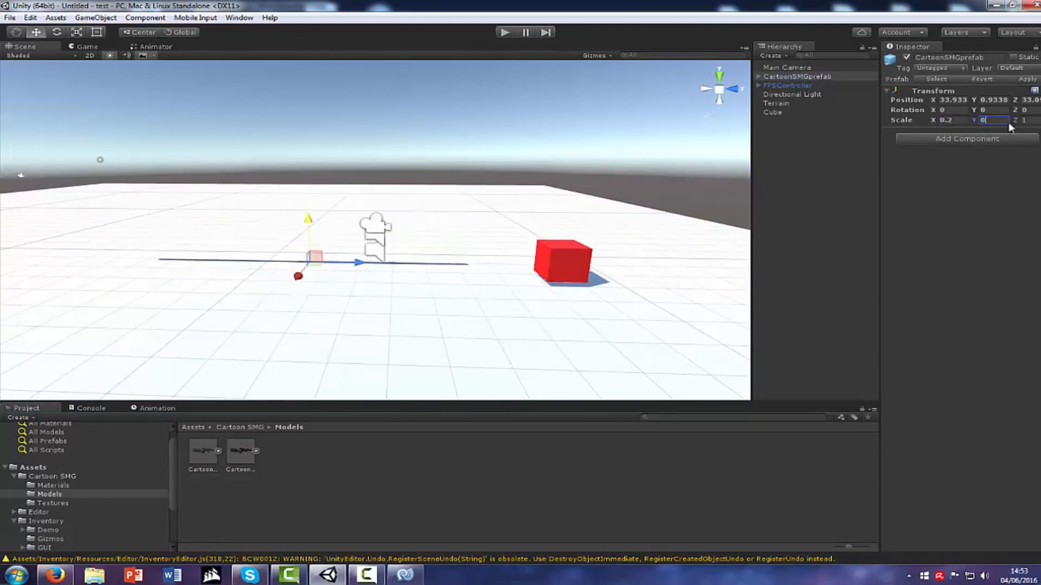
click(1028, 121)
text(0.2)
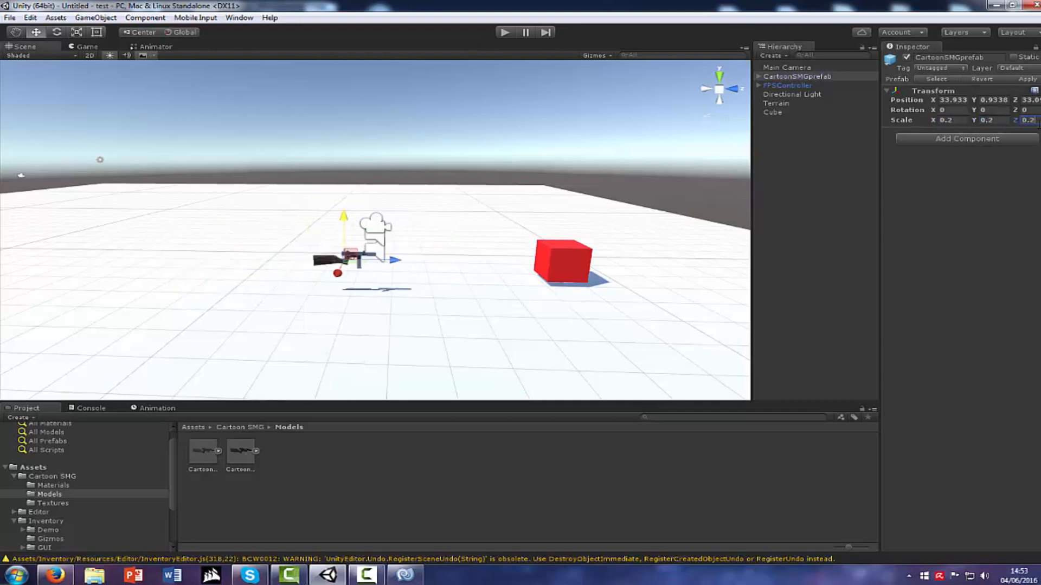
key(Return)
Move the gun in front of the player camera to about X 32.97, Y 1.06, Z 34.5, checking its placement in the Game view.
alt+drag(388, 275, 669, 353)
drag(465, 278, 434, 274)
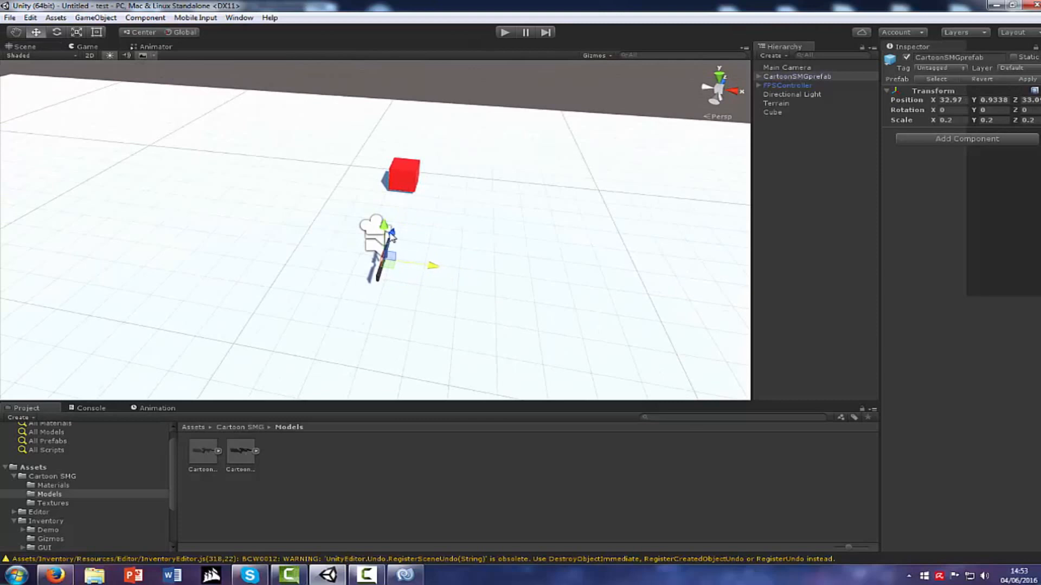
drag(397, 240, 400, 205)
click(84, 47)
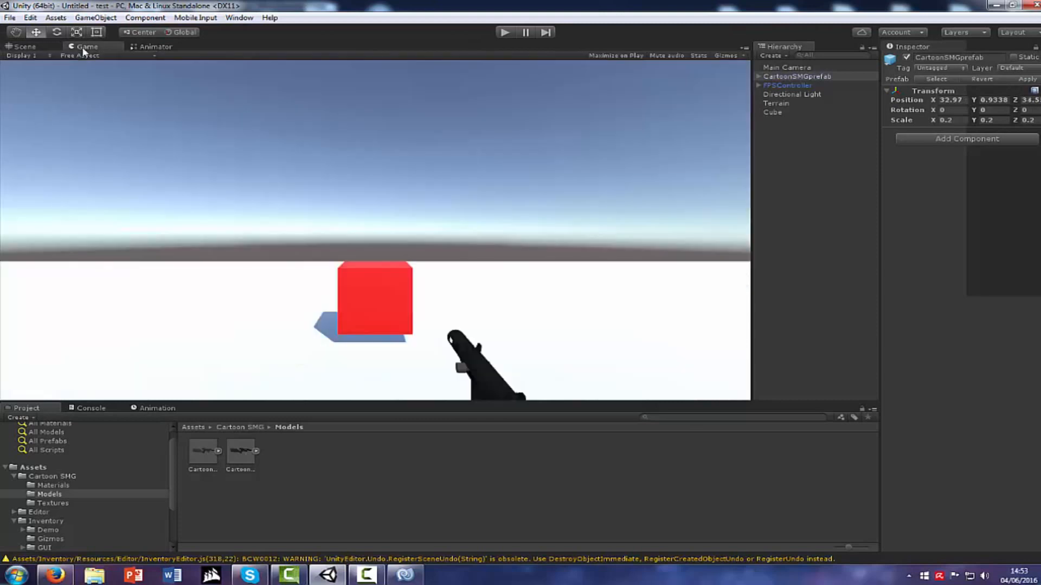
click(48, 47)
drag(405, 199, 404, 195)
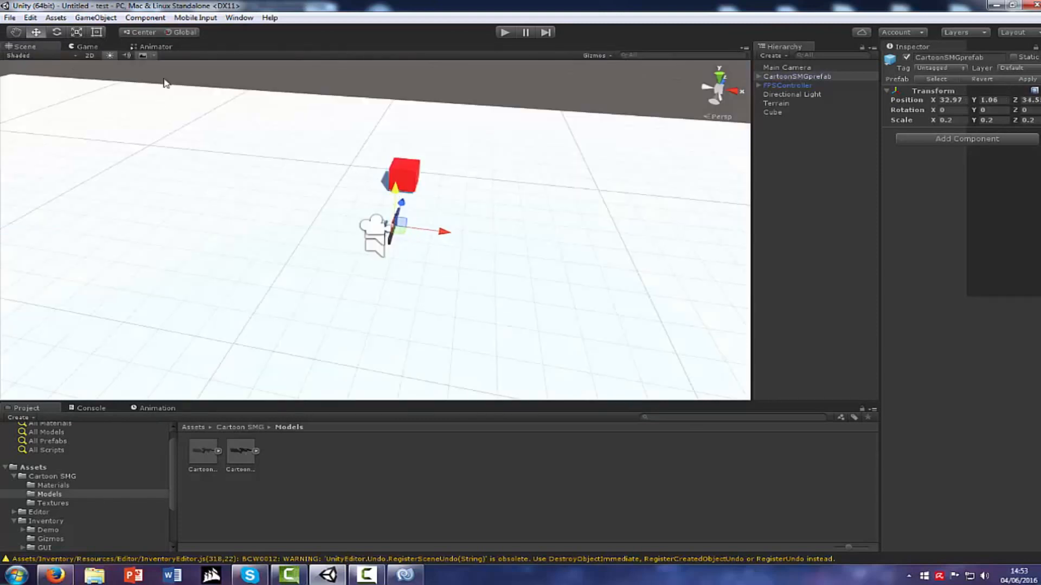
click(84, 47)
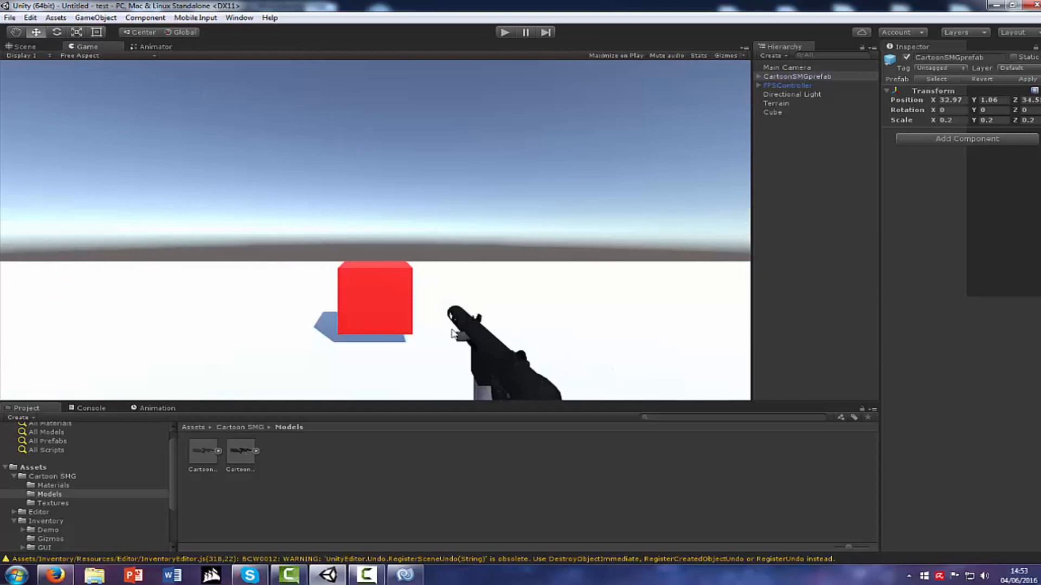
click(32, 48)
scroll(488, 339, up, 6)
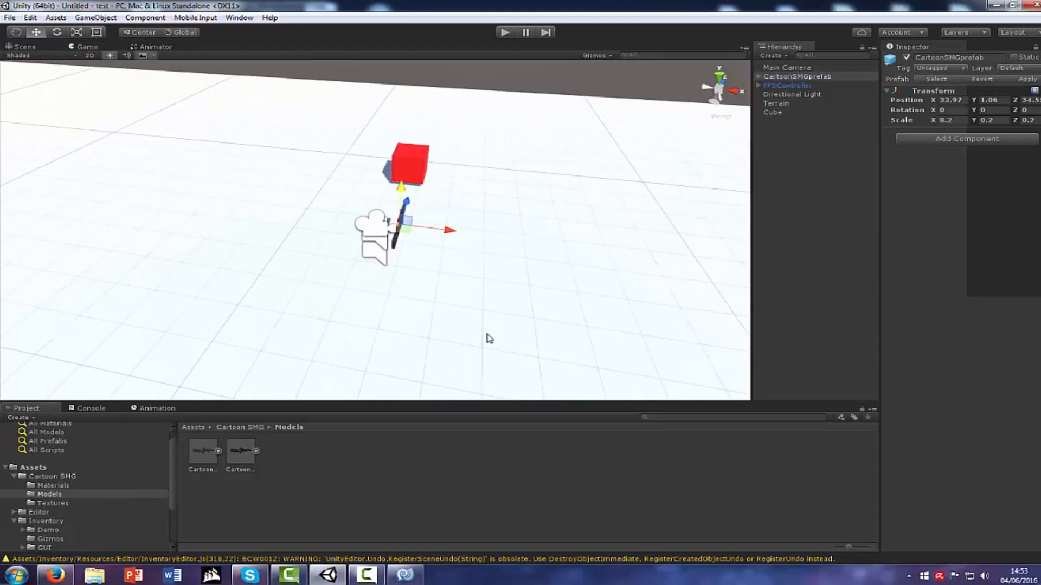
Move the Melee object under FirstPersonCharacter onto the gun, to about X 0.389, Y -0.433, Z 0.844.
alt+drag(535, 291, 133, 210)
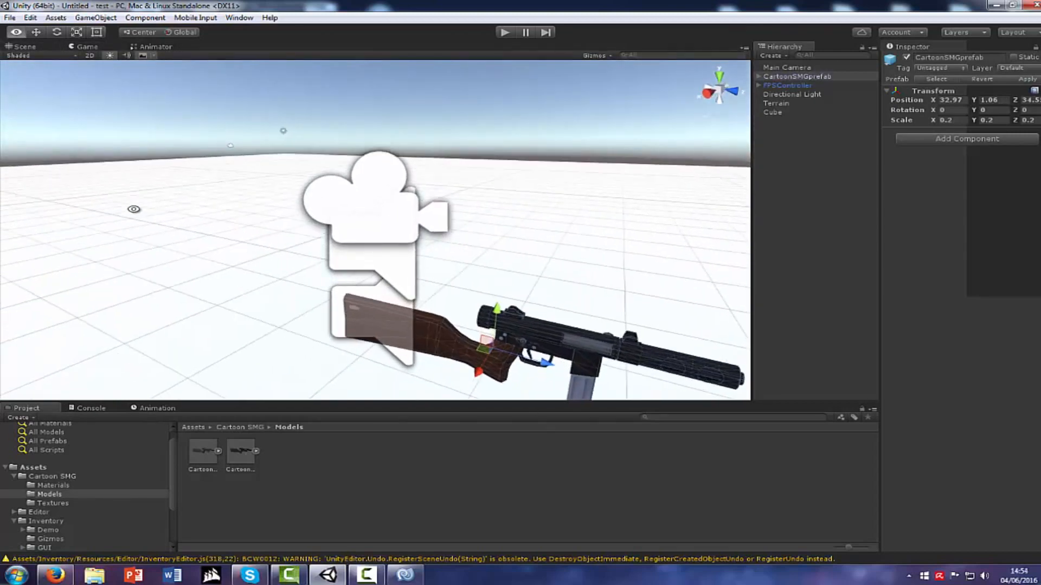
click(759, 85)
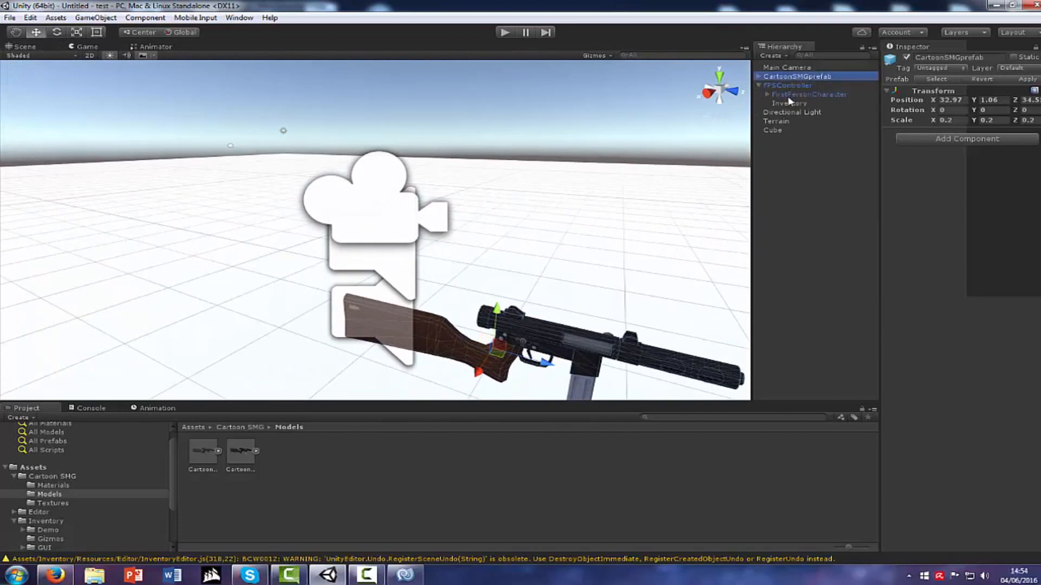
click(789, 103)
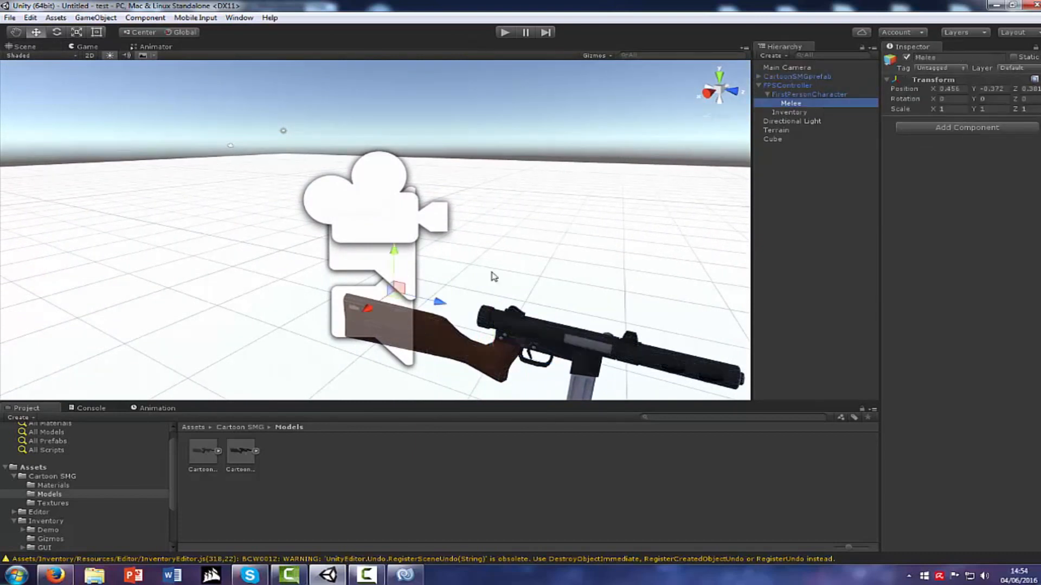
drag(434, 301, 545, 327)
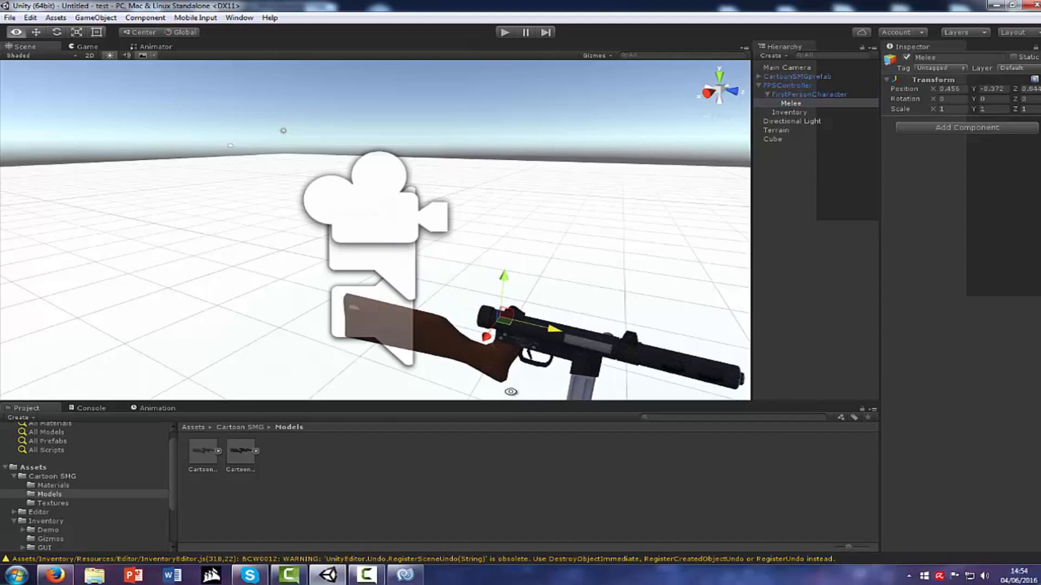
alt+drag(512, 392, 662, 273)
drag(514, 183, 127, 120)
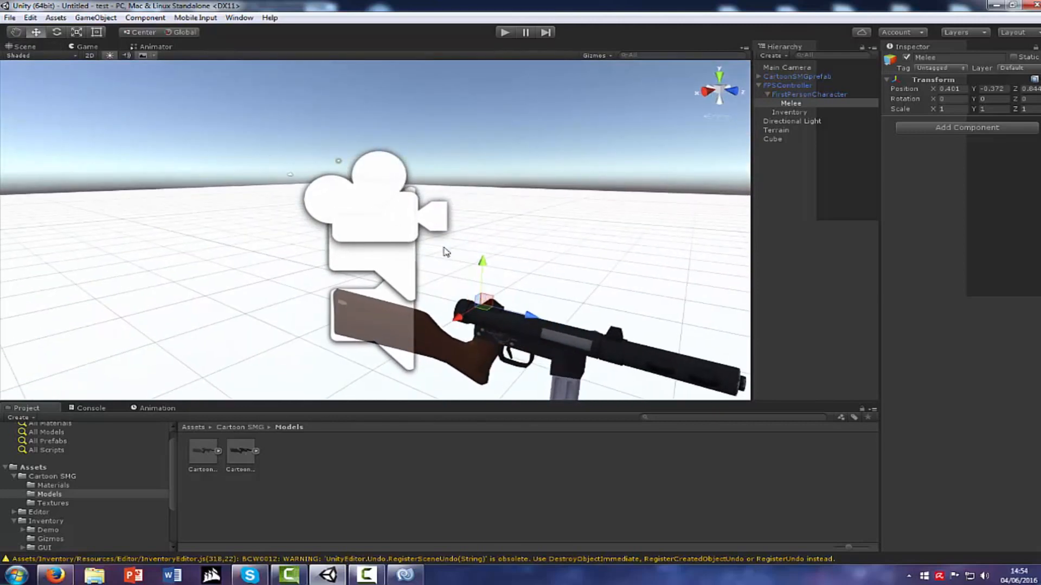
drag(491, 273, 368, 329)
drag(248, 261, 252, 262)
Fine-tune the Melee object's alignment with the gun body, to about X 0.375, Y -0.486, Z 0.871.
click(705, 91)
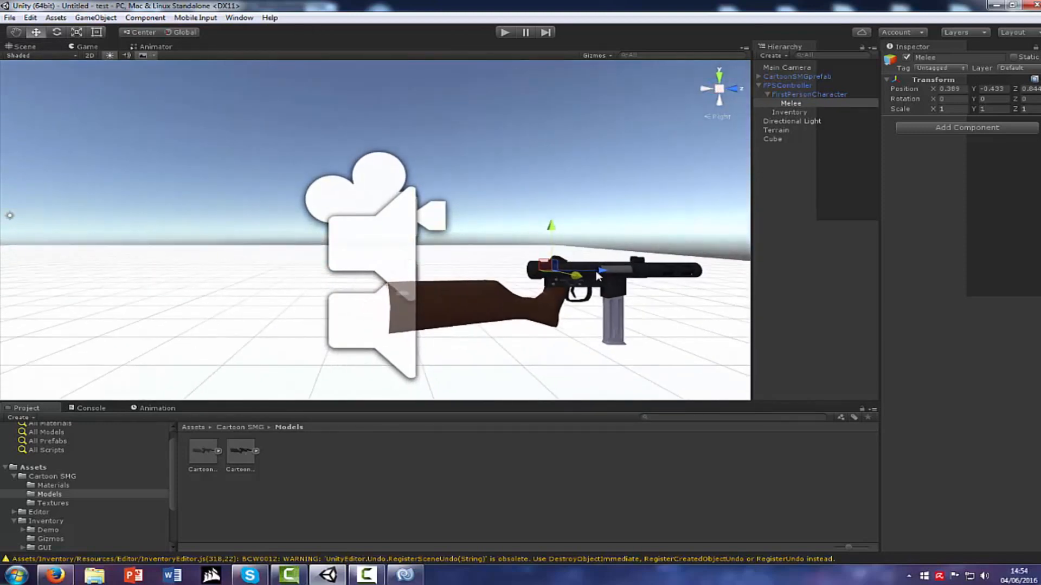
drag(597, 271, 577, 286)
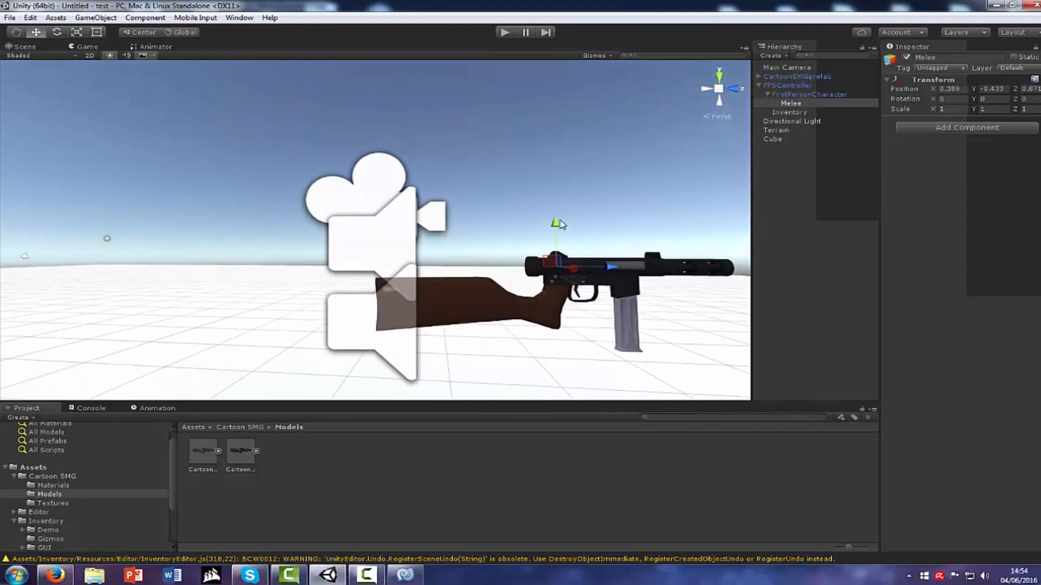
drag(556, 226, 558, 233)
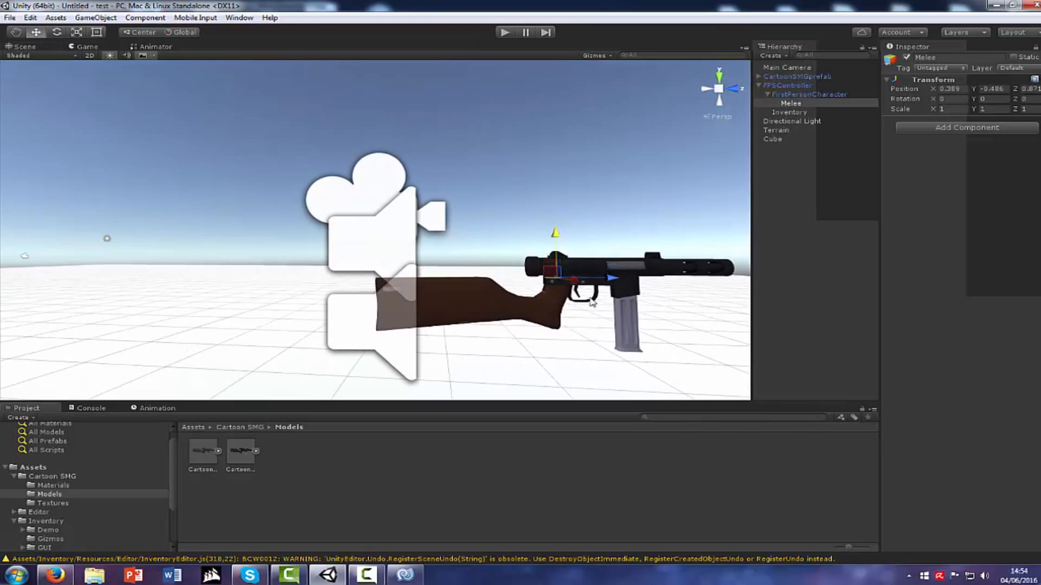
alt+drag(596, 323, 340, 321)
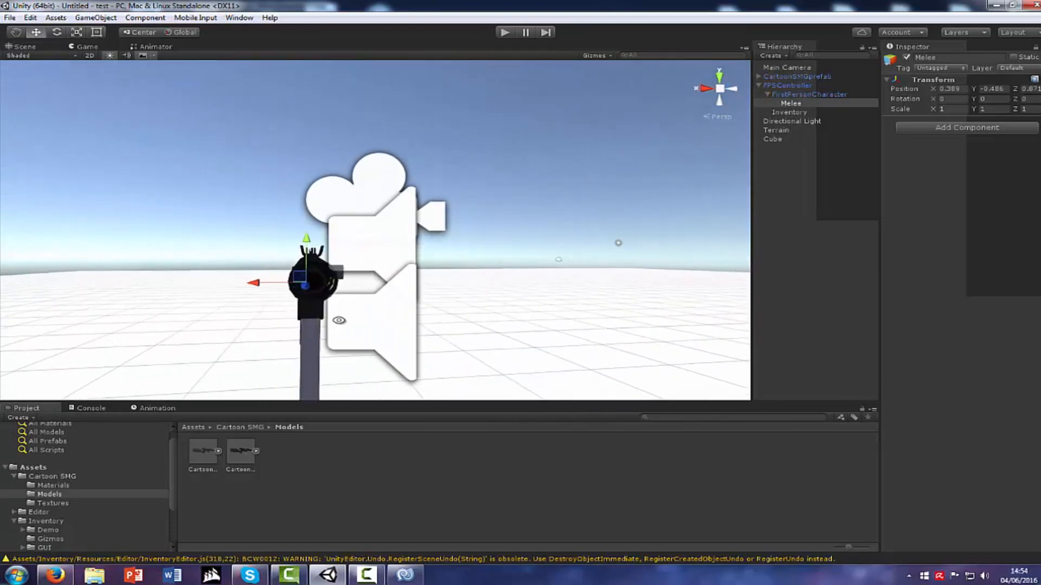
drag(251, 282, 593, 340)
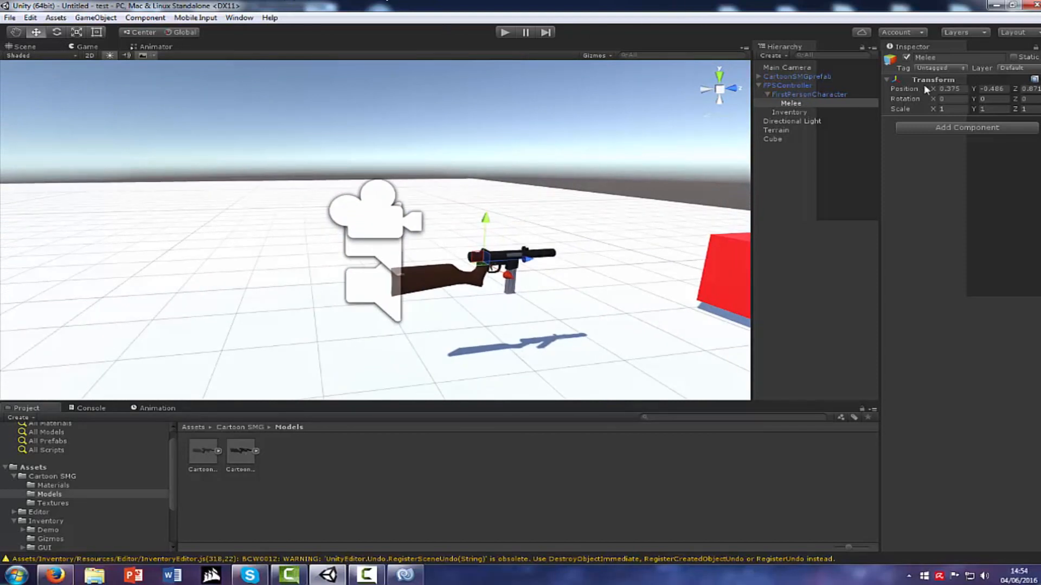
Try setting the Melee object's X, Y and Z position to 0 and moving it forward, and undo those changes.
click(953, 90)
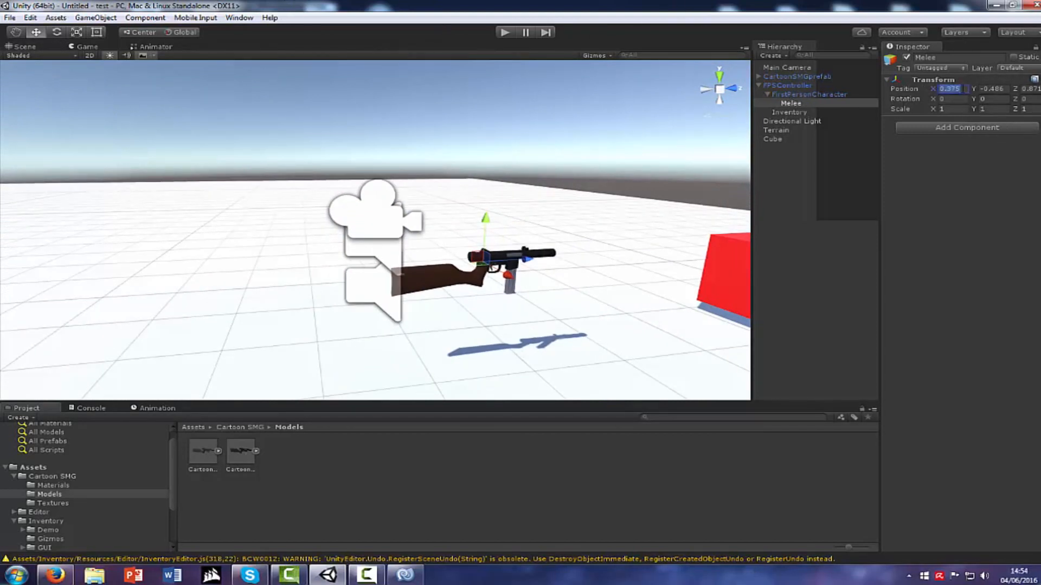
text(0)
click(990, 91)
text(0)
click(1035, 91)
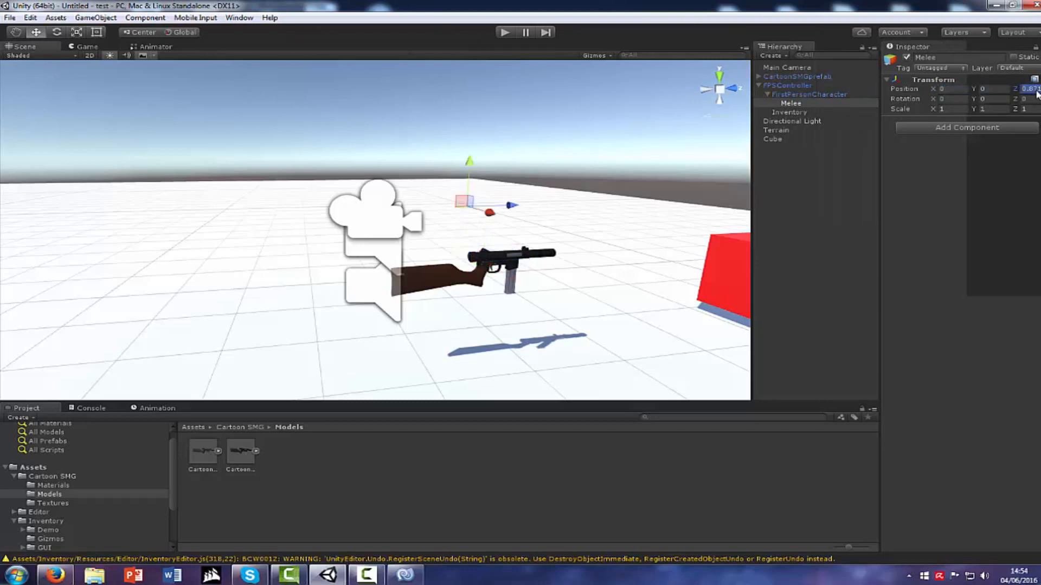
text(0)
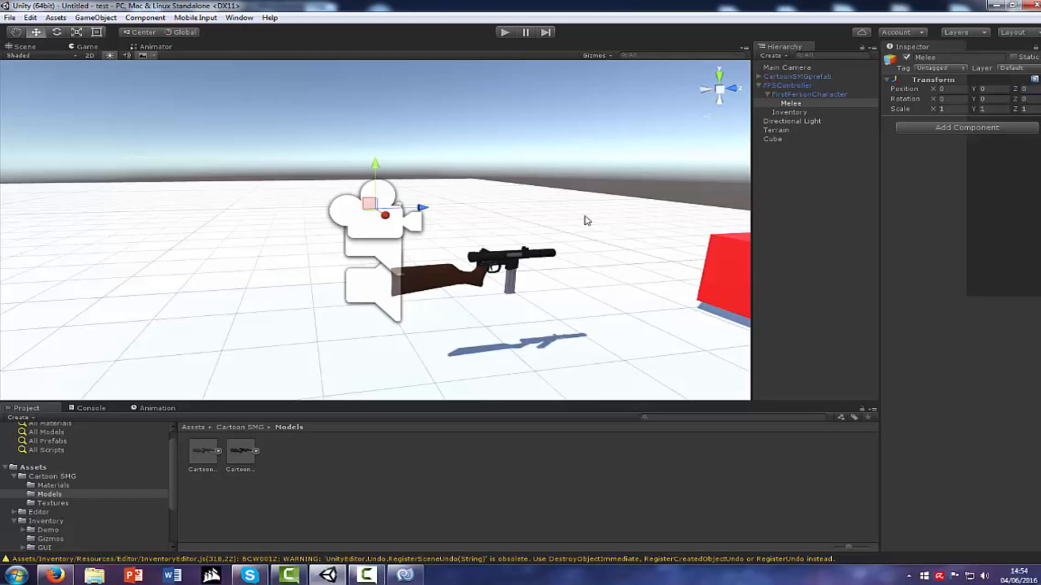
drag(423, 207, 537, 171)
key(ctrl+z)
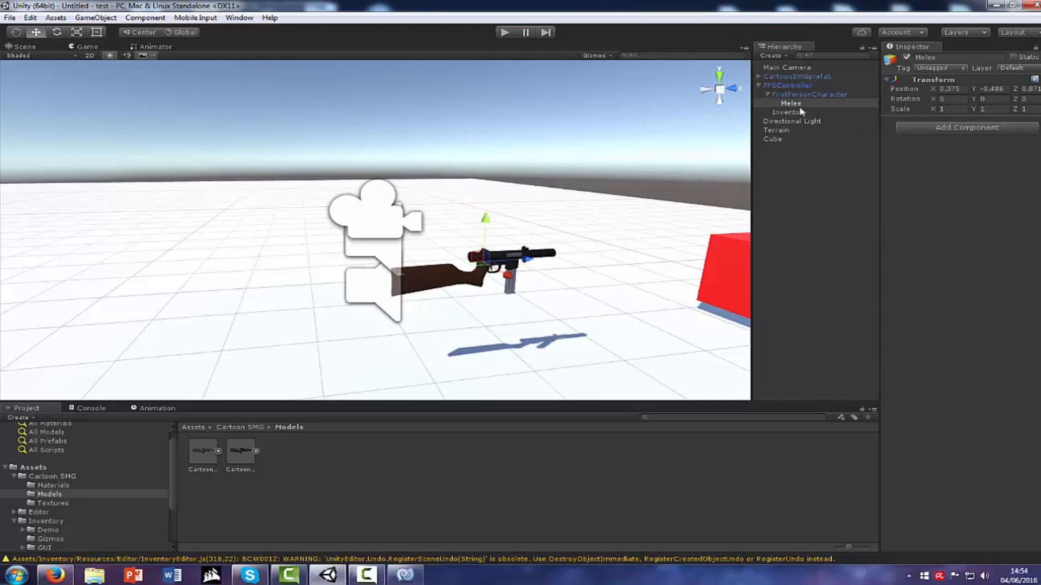
Move the whole gun prefab forward from the player camera toward the red cube, to about Z 36.3.
click(785, 102)
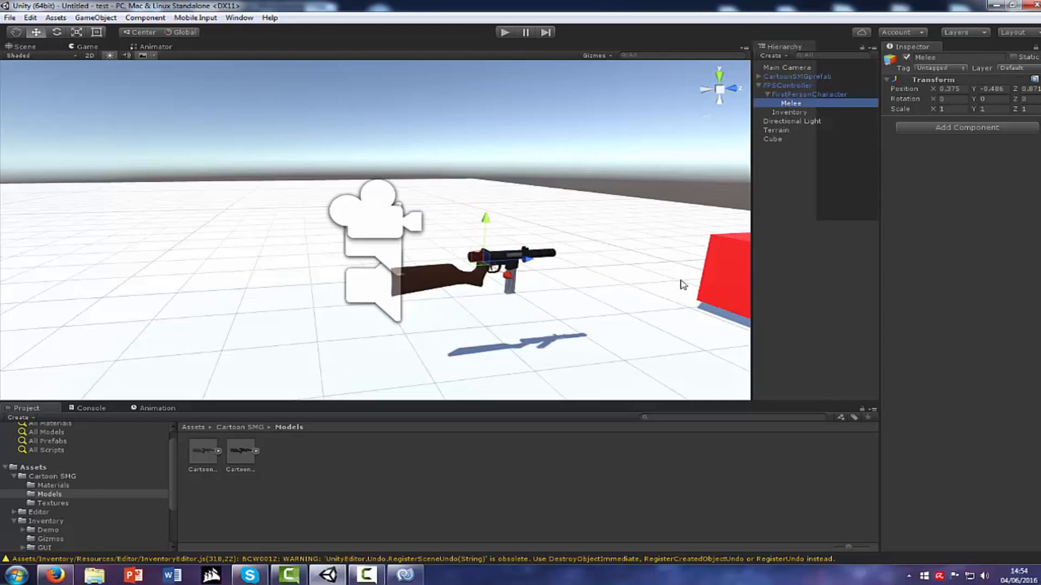
click(775, 75)
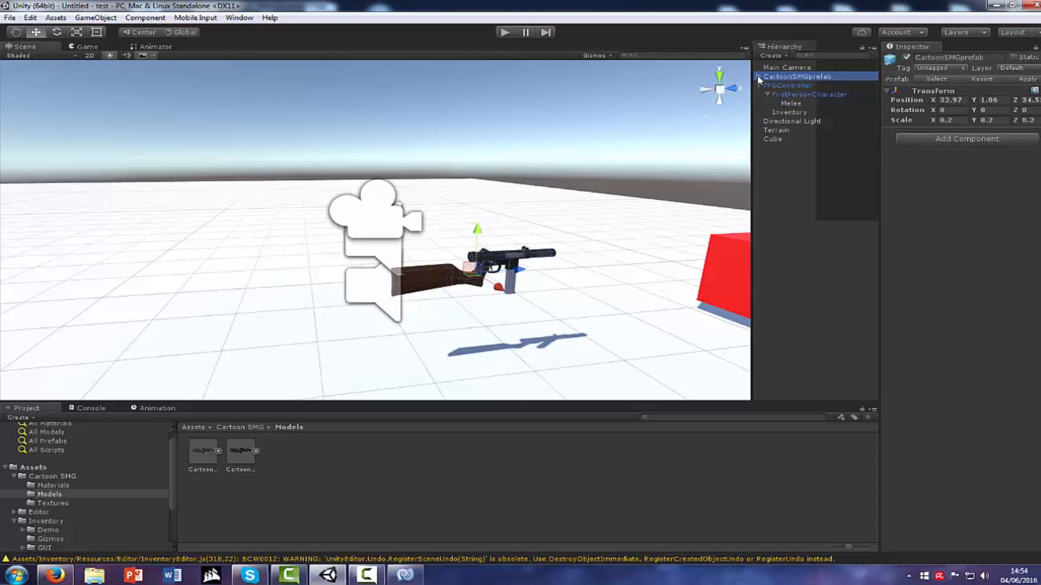
click(759, 76)
click(778, 94)
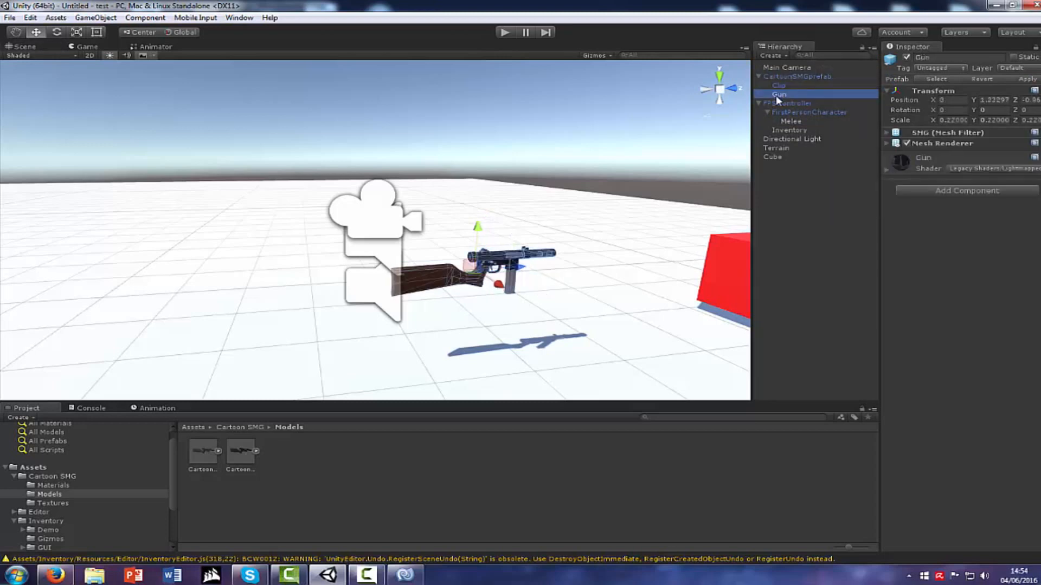
click(775, 76)
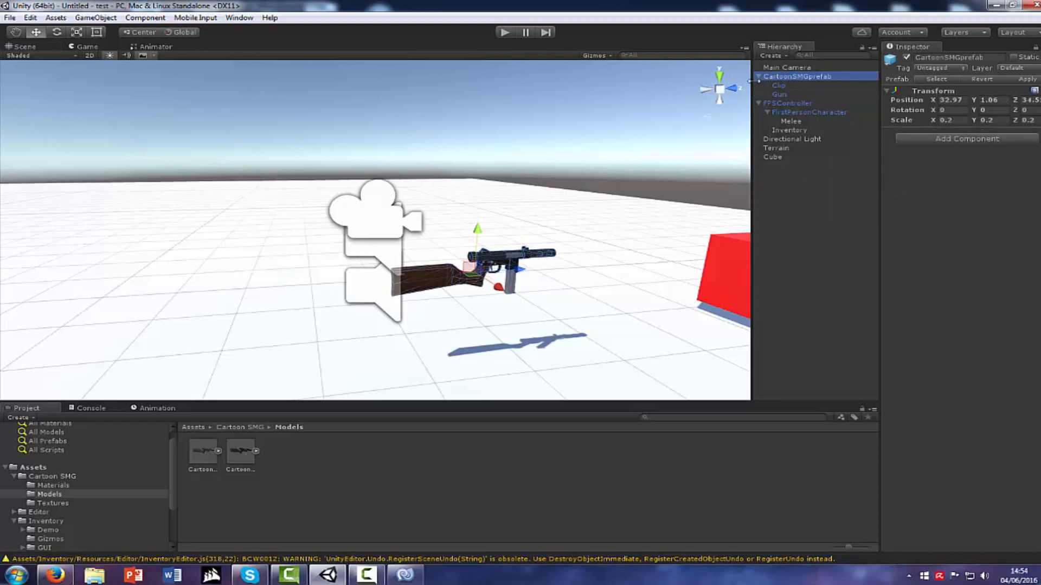
click(758, 76)
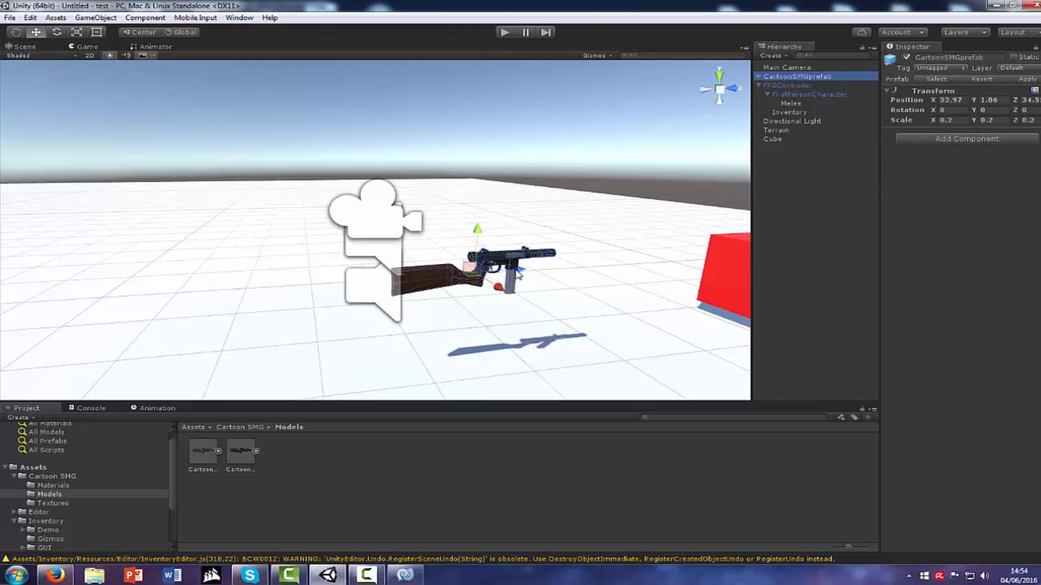
drag(519, 271, 696, 248)
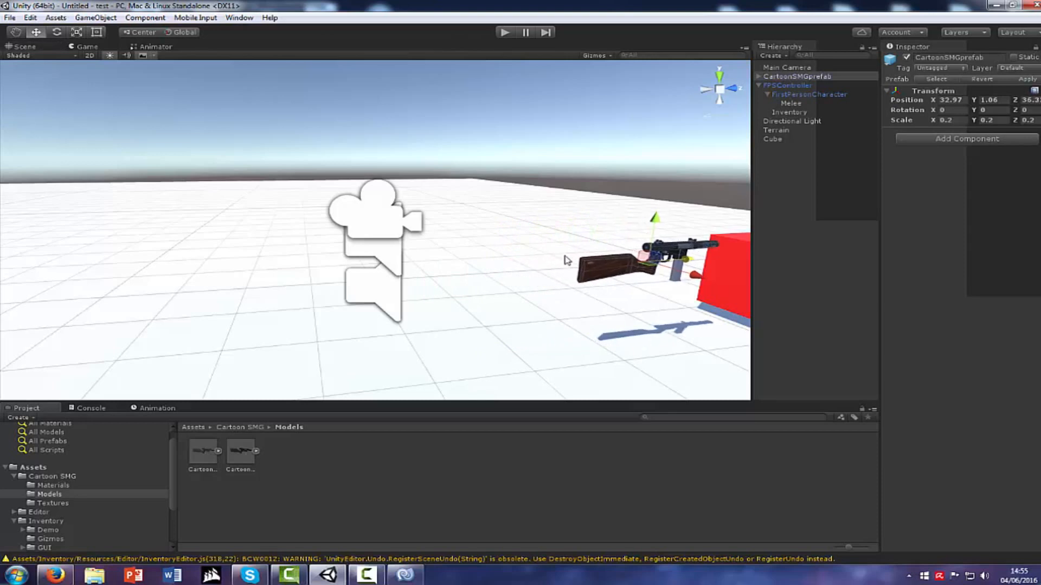
scroll(564, 261, down, 3)
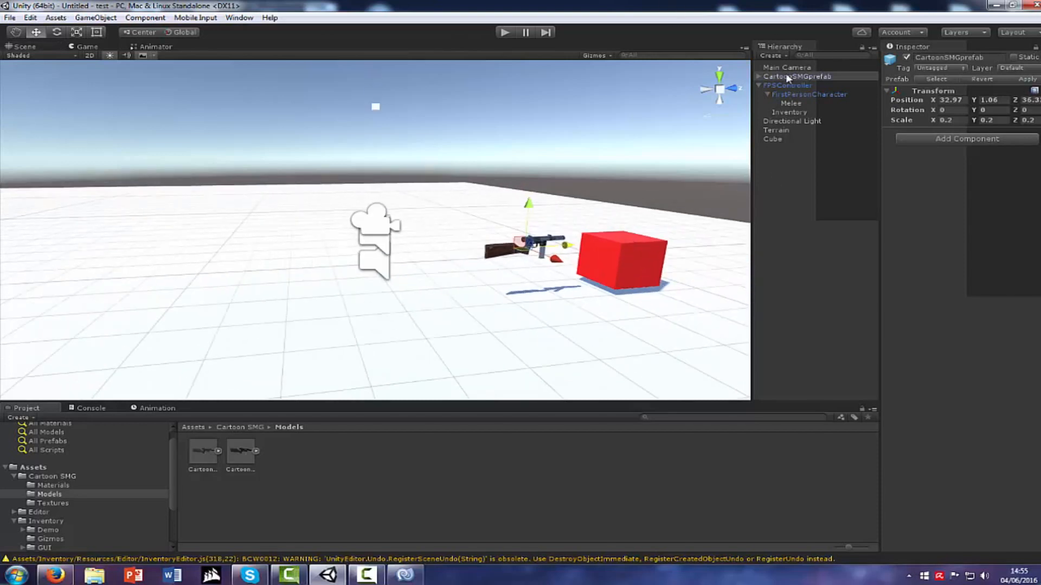
Try to add a Rigidbody component to the gun in the scene.
click(930, 140)
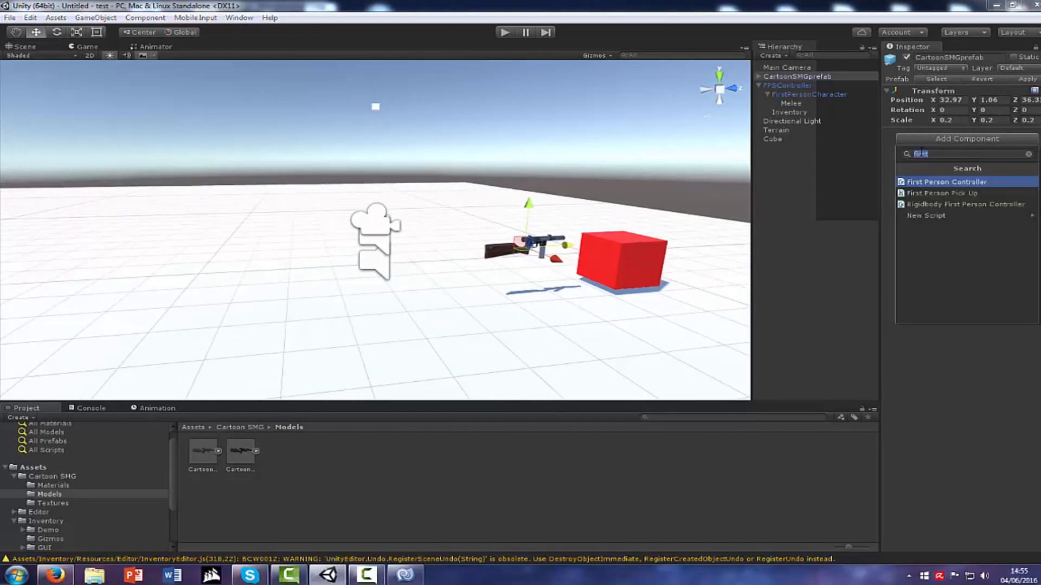
text(rig)
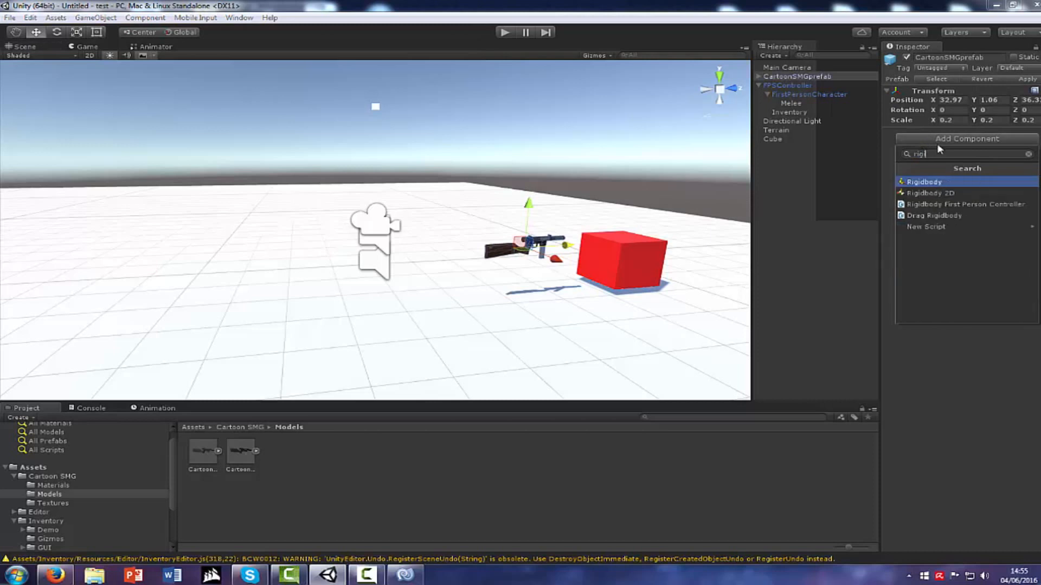
key(Return)
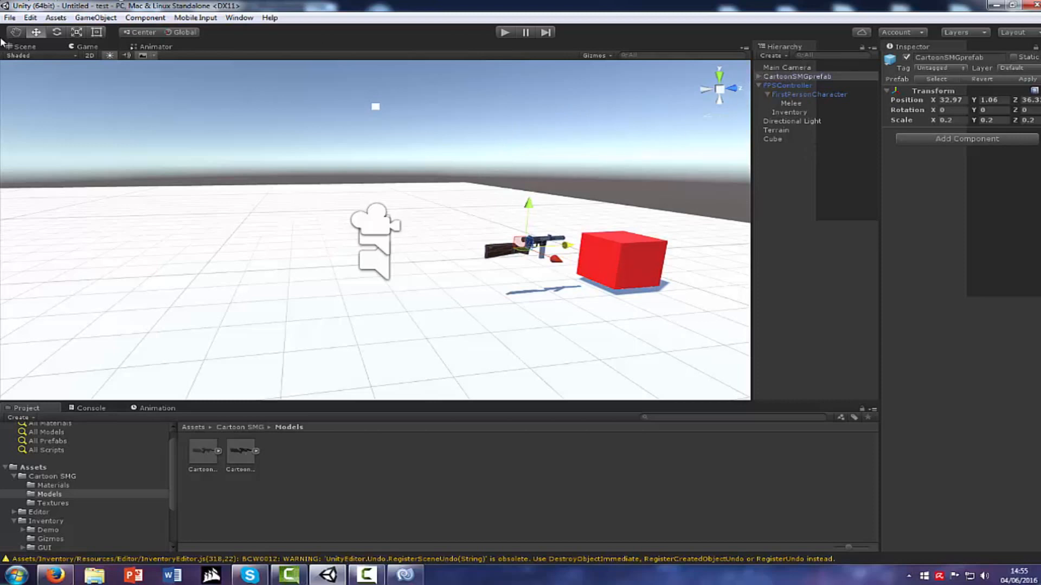
Rotate the gun about its vertical axis to a Y rotation of about 72 degrees.
click(58, 33)
drag(533, 259, 390, 239)
Add the inventory Item script as a component of CartoonSMGprefab in the scene.
click(789, 77)
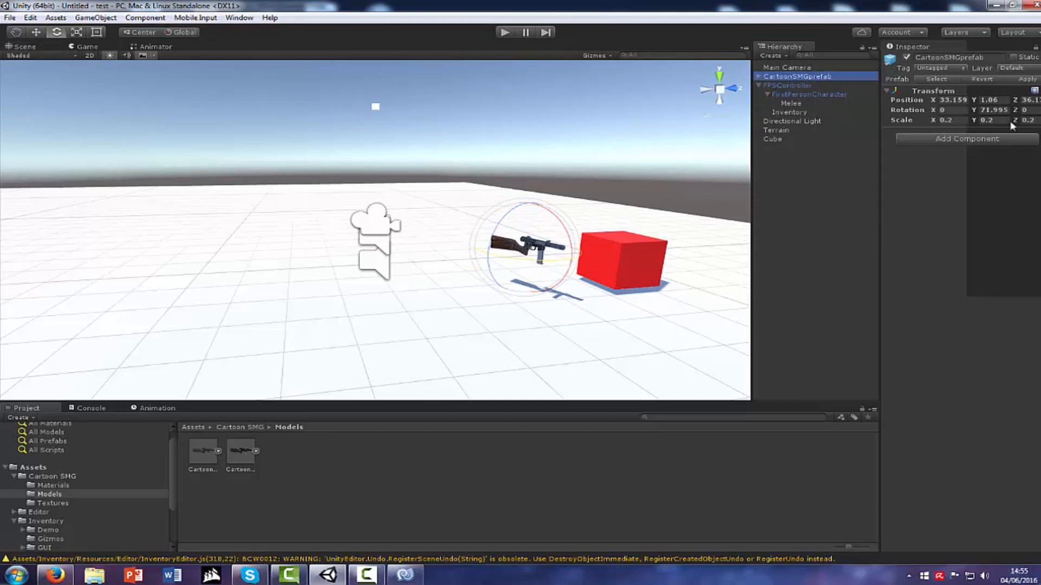
click(980, 140)
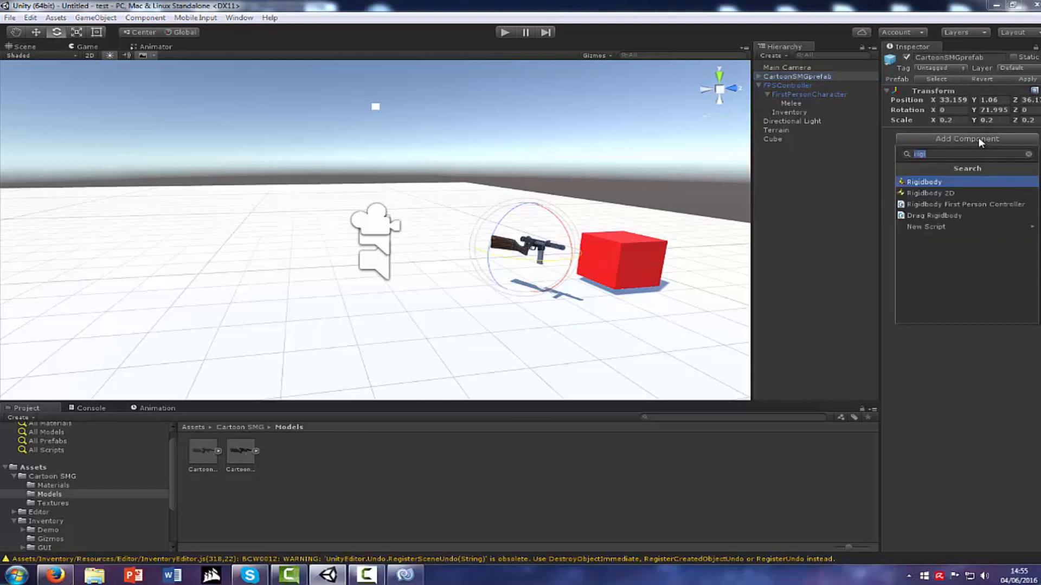
text(i)
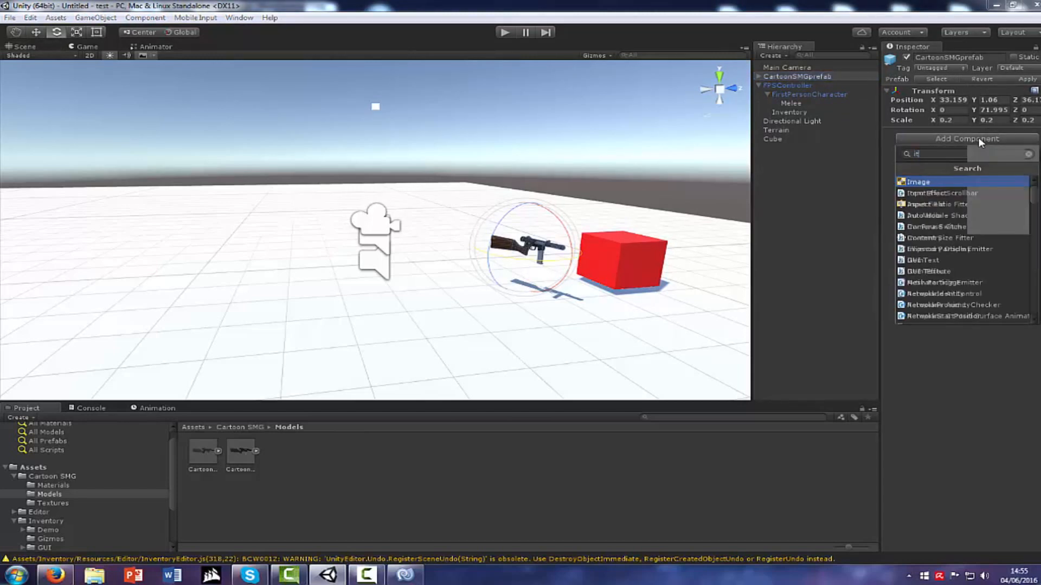
text(tem)
click(962, 182)
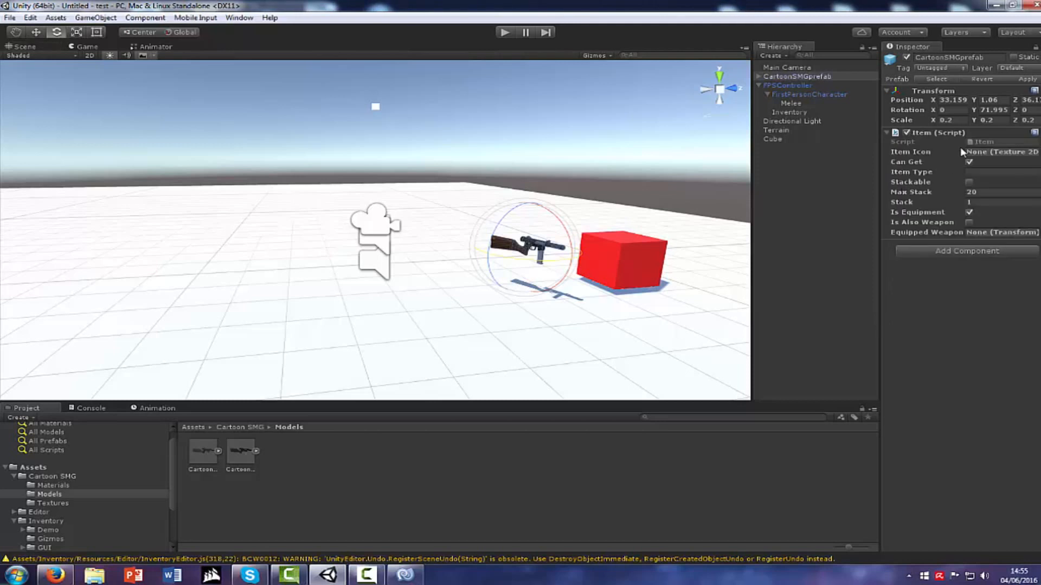
Cancel the package decryption and set the gun's Item Type to Weapon.
click(974, 173)
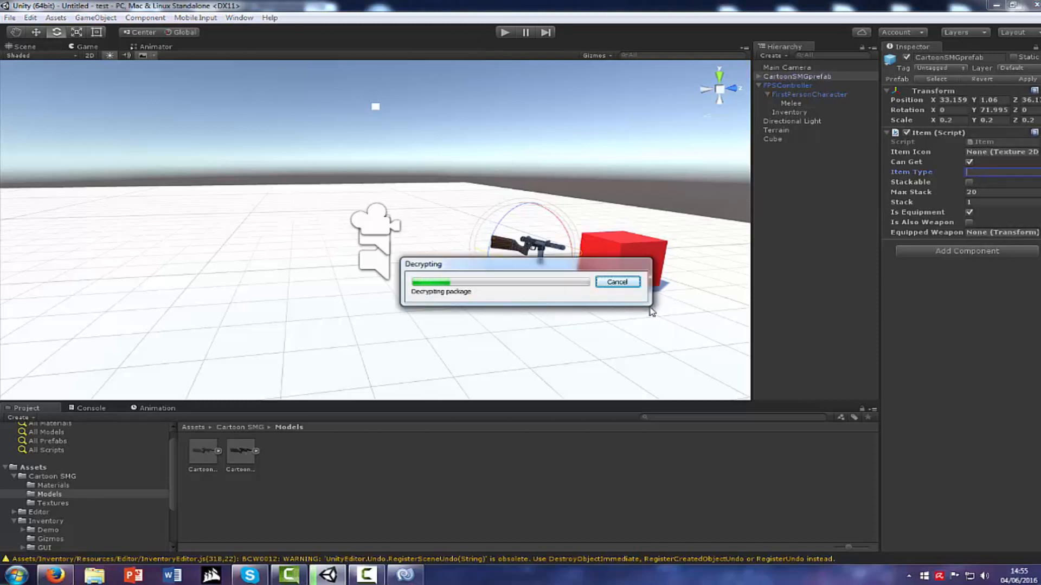
click(617, 282)
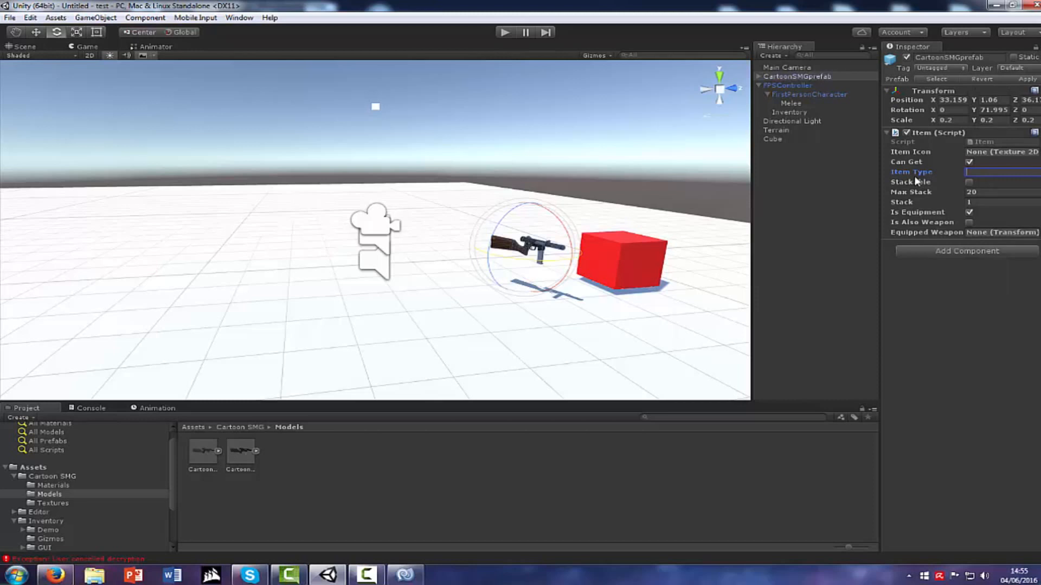
text(Weapon)
click(949, 280)
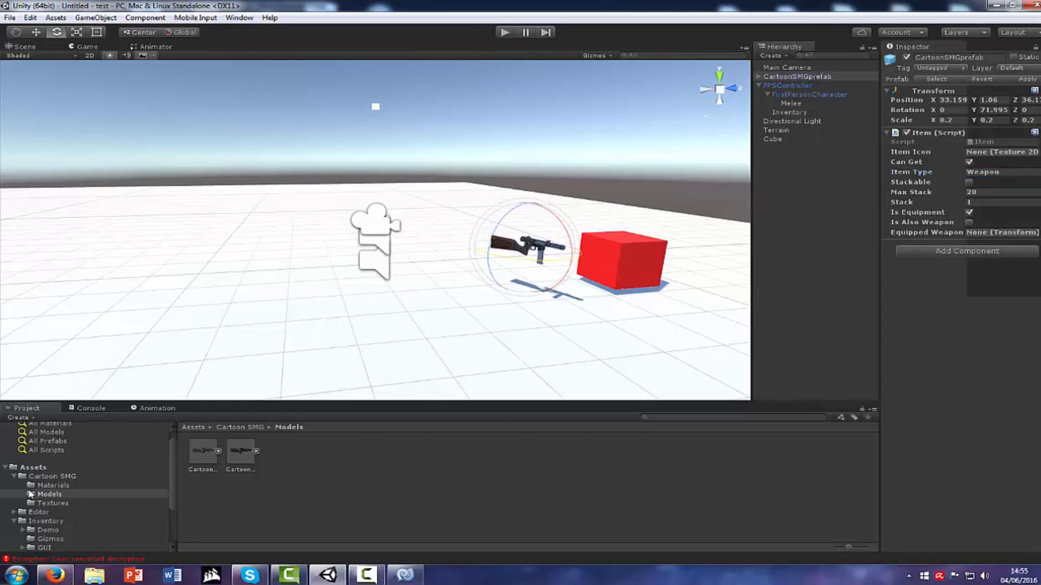
Collapse the Cartoon SMG and Inventory asset folders and clear the scene selection.
click(14, 477)
click(14, 494)
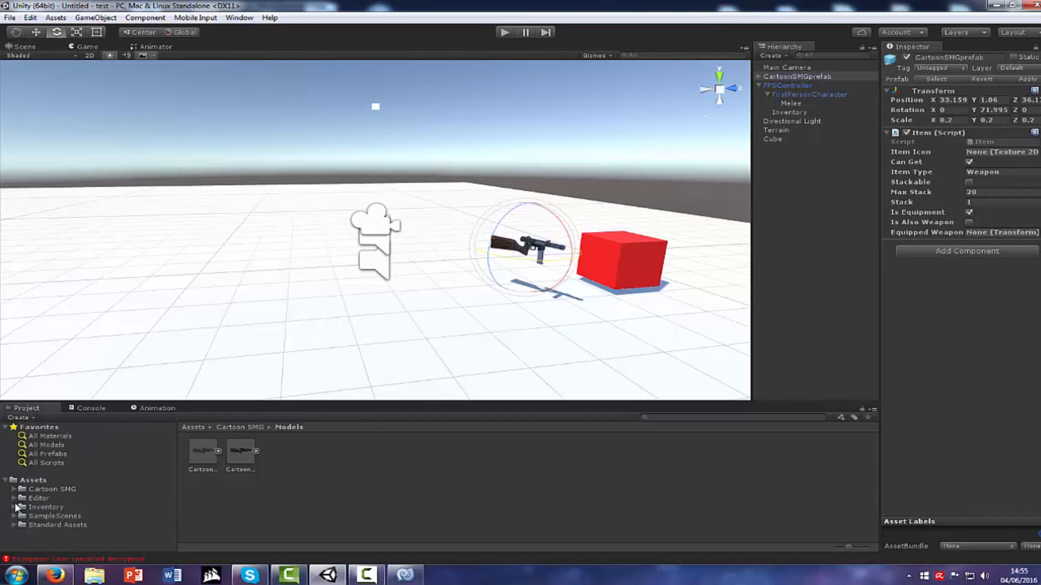
click(507, 166)
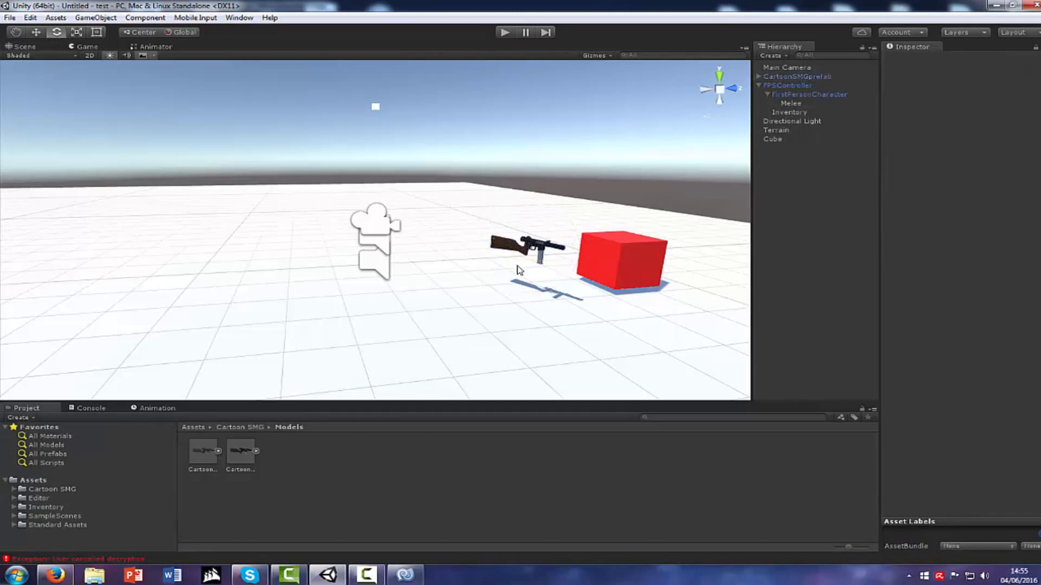
Enable Is Also Weapon in the Item script of CartoonSMGprefab.
click(790, 96)
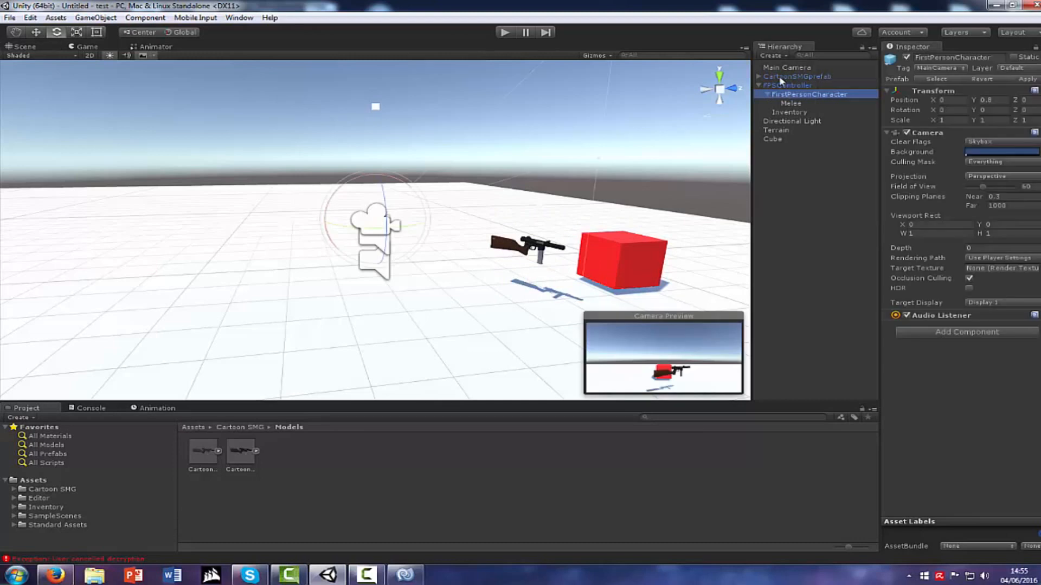
click(779, 76)
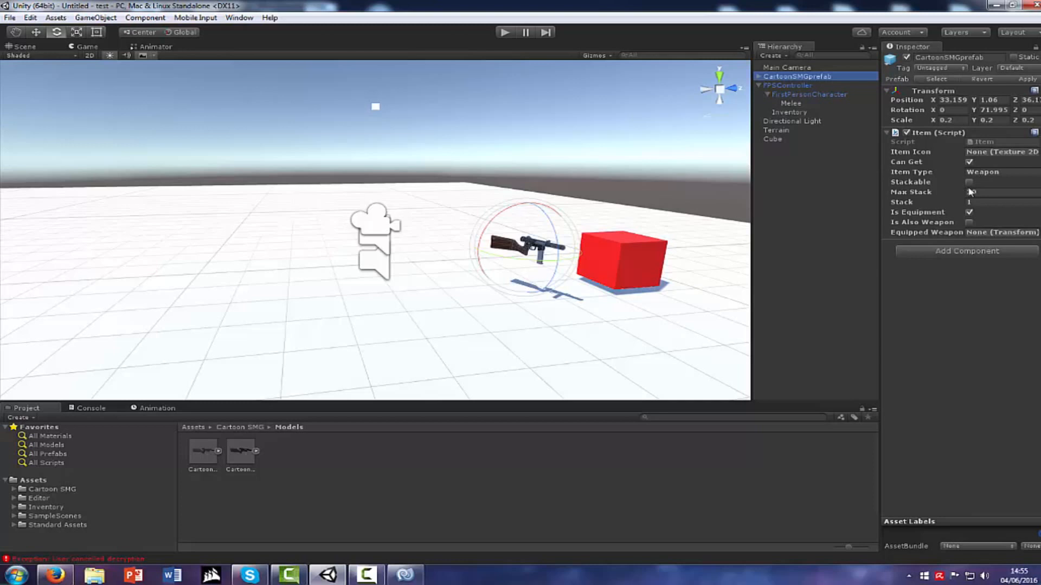
click(968, 222)
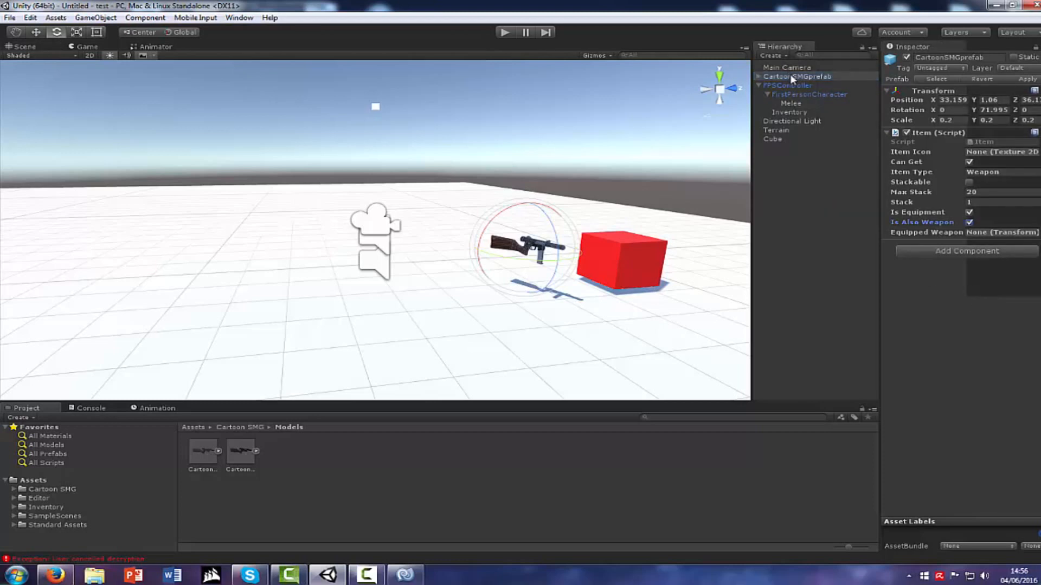
Duplicate CartoonSMGprefab in the scene and remove the Item script from the copy.
click(244, 454)
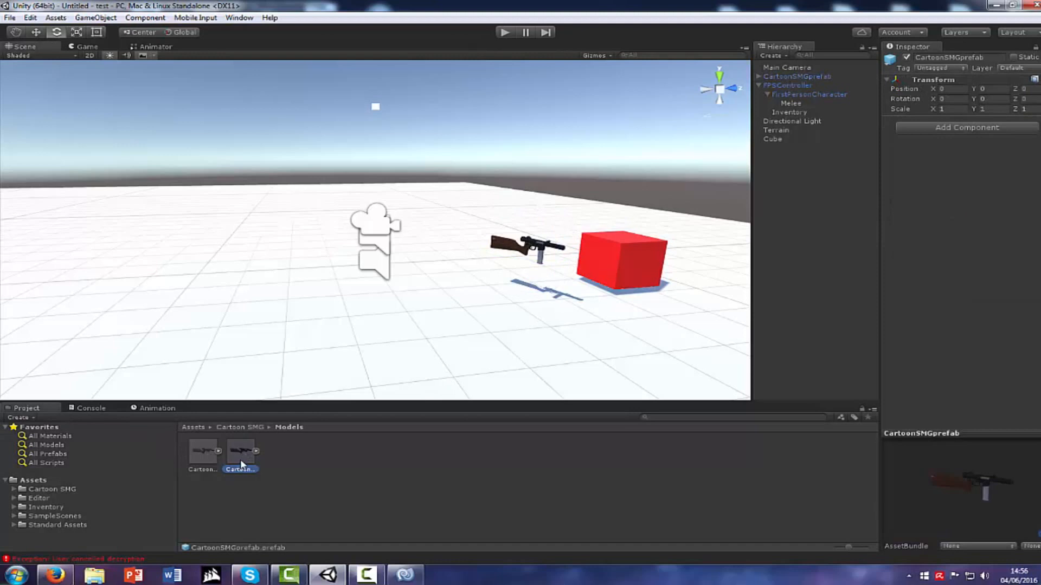
click(796, 79)
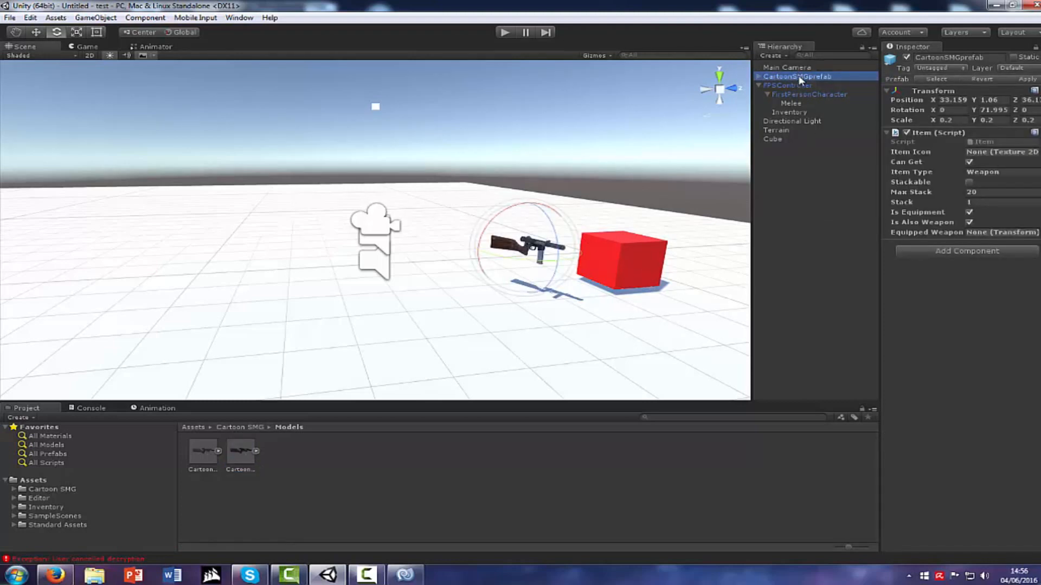
key(ctrl+d)
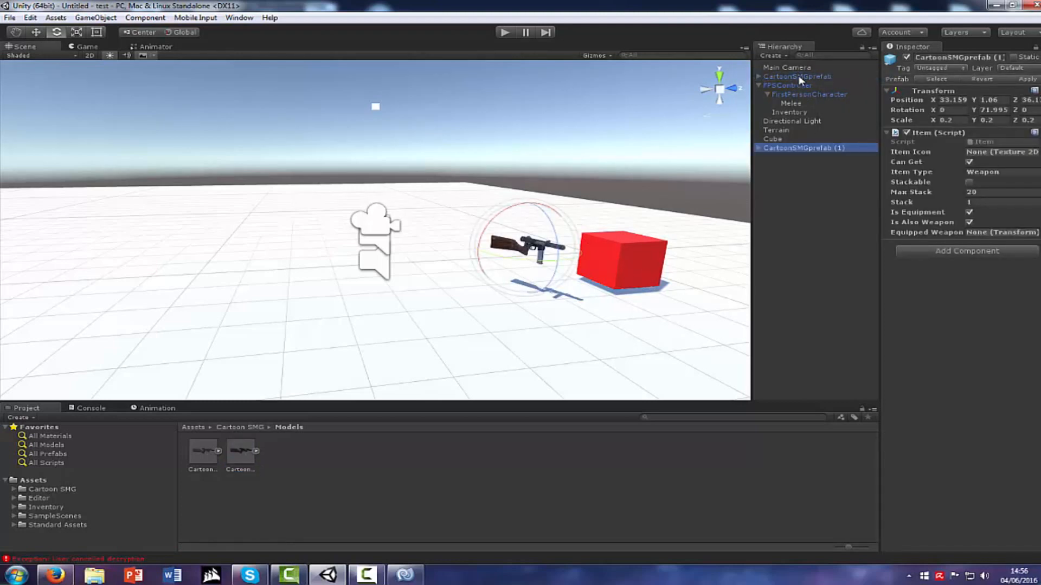
click(1033, 132)
click(1010, 163)
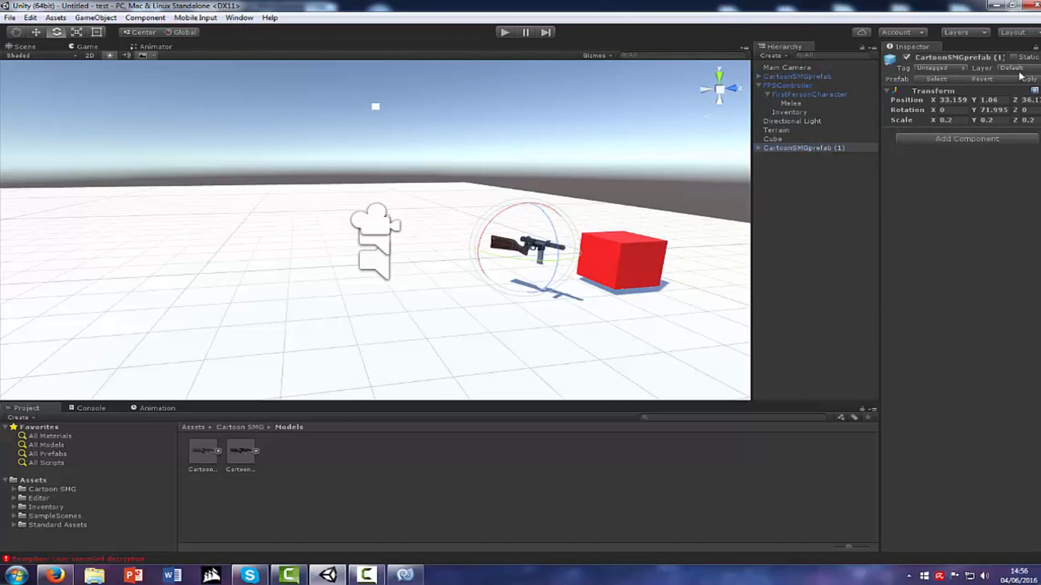
Rename the duplicated gun as GunWeapon.
click(995, 55)
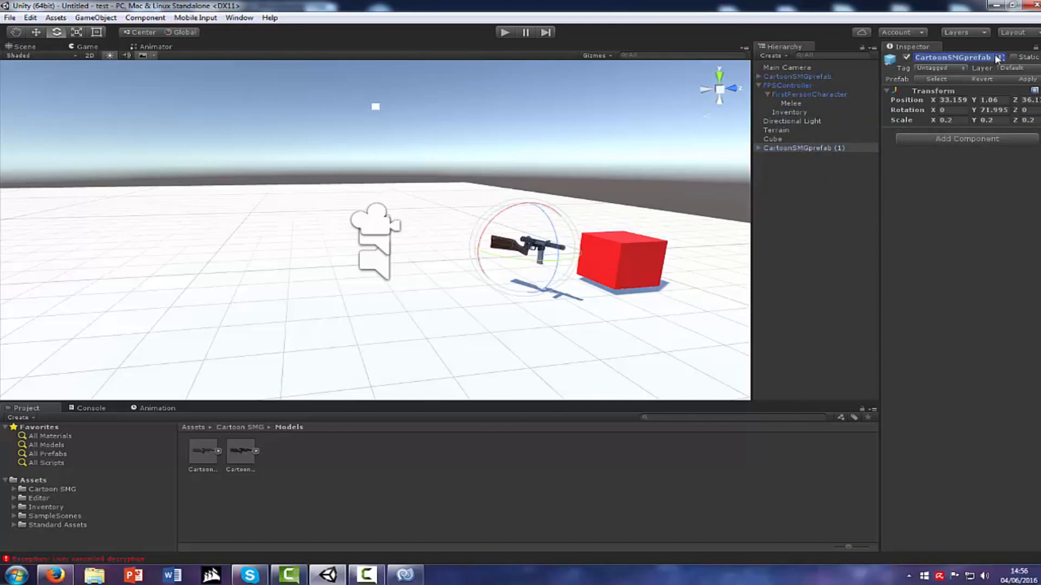
text(Gun)
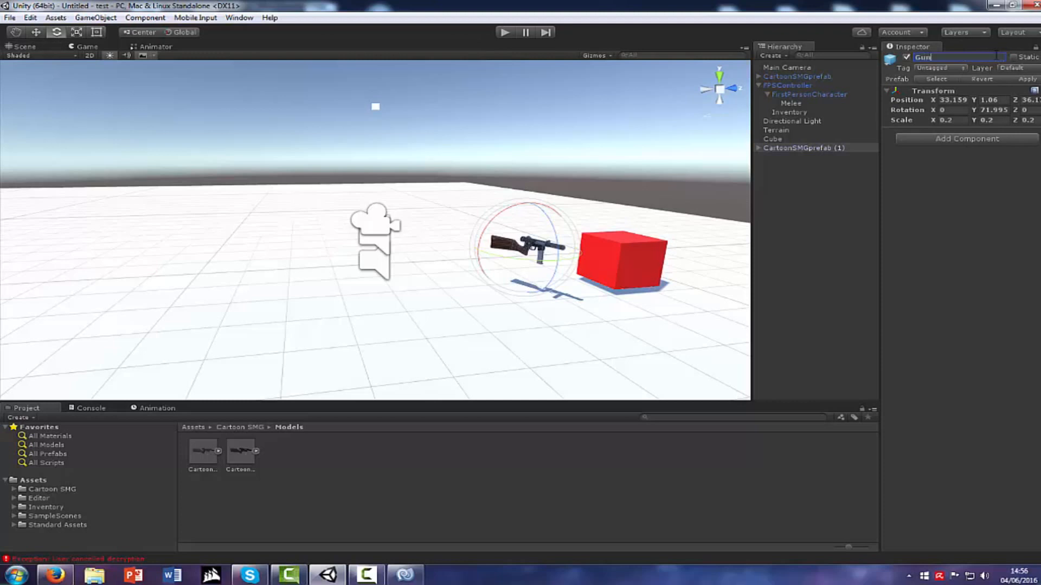
text(Weapon)
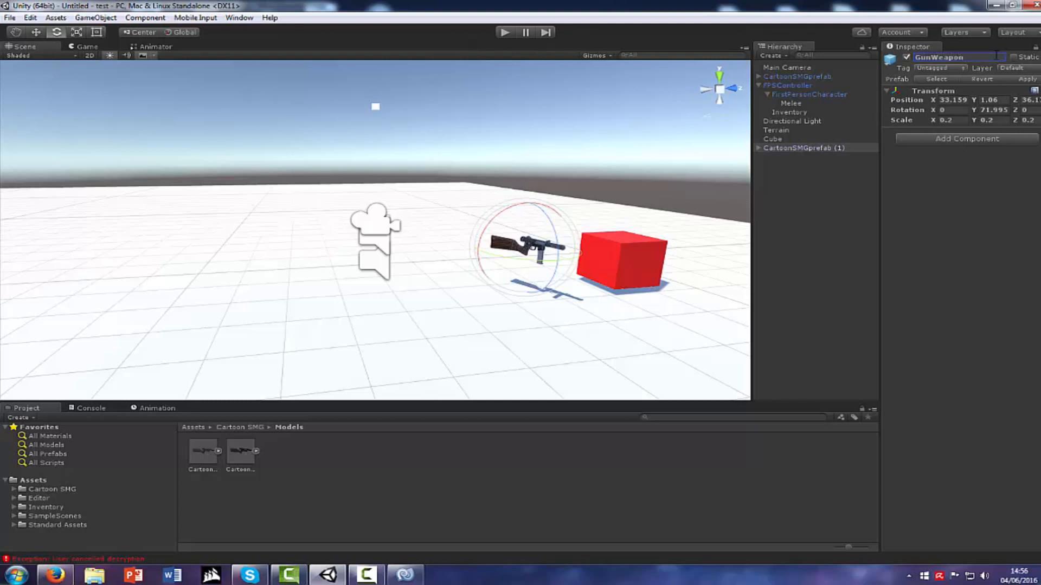
key(Return)
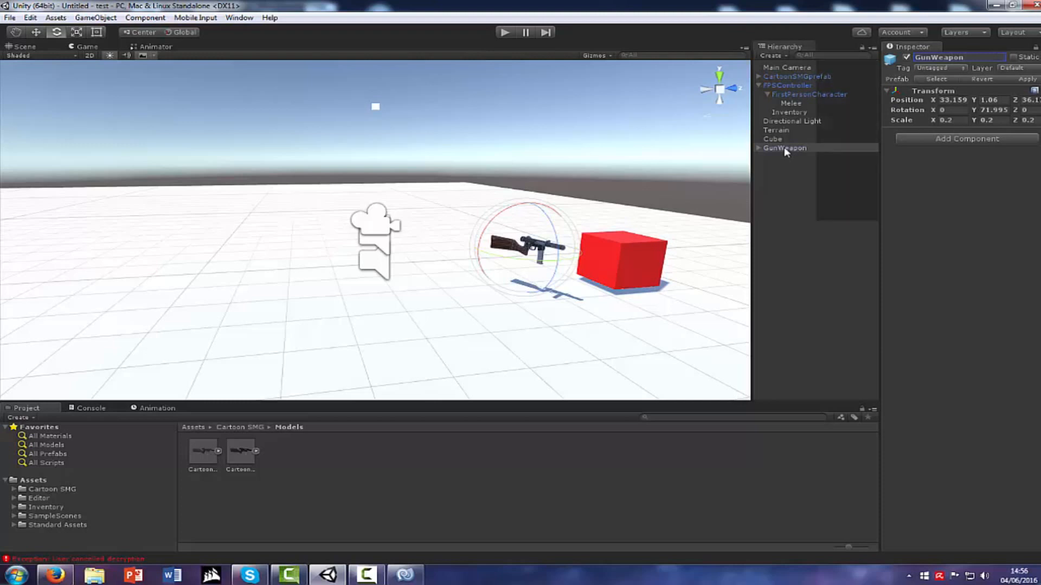
Save GunWeapon as a prefab in the Cartoon SMG Models folder and delete its copy from the scene.
drag(784, 152, 442, 471)
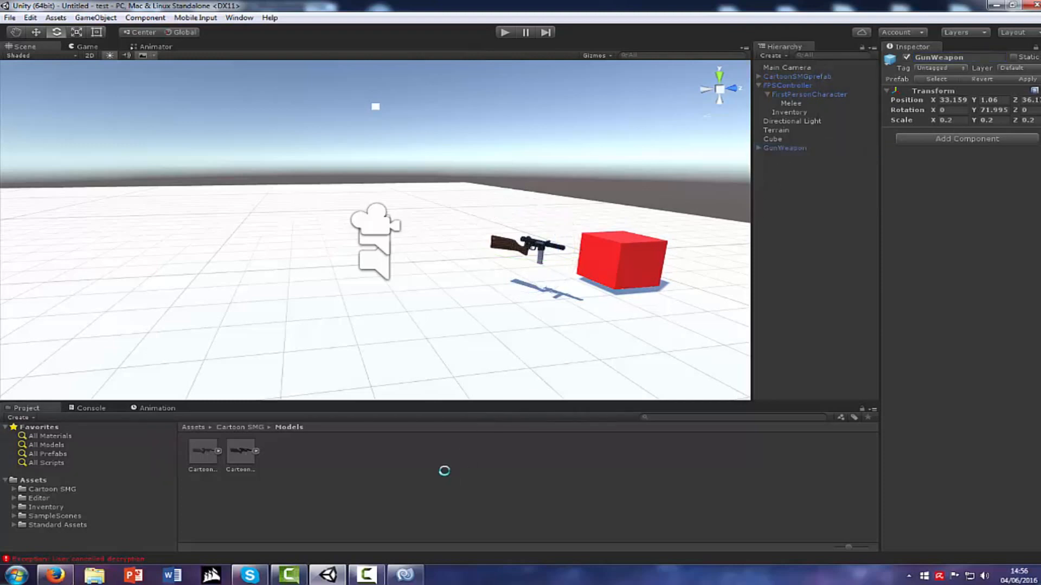
click(786, 148)
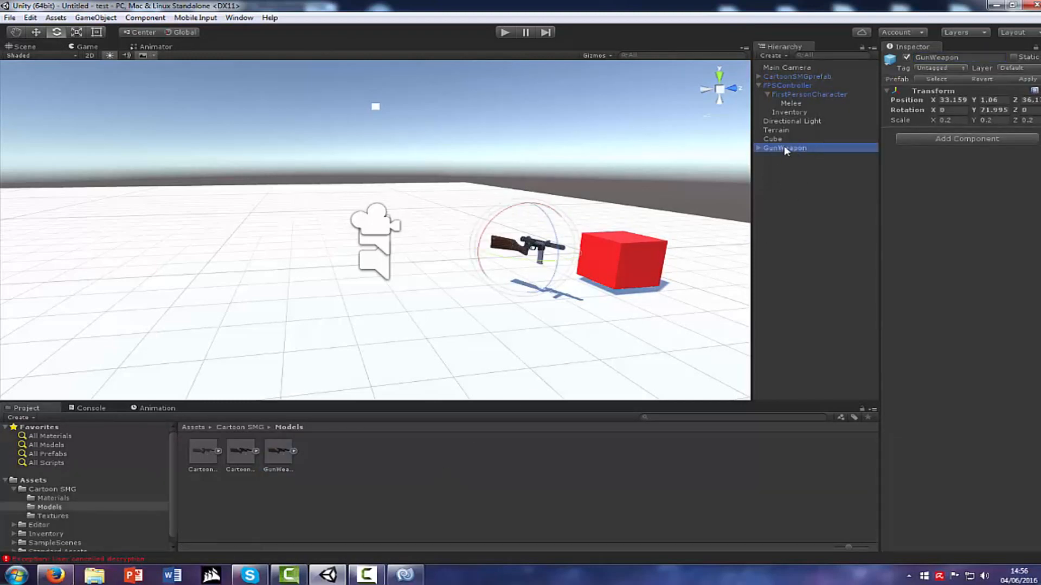
key(Delete)
Assign the GunWeapon prefab as the Equipped Weapon in the Item script of CartoonSMGprefab.
click(273, 444)
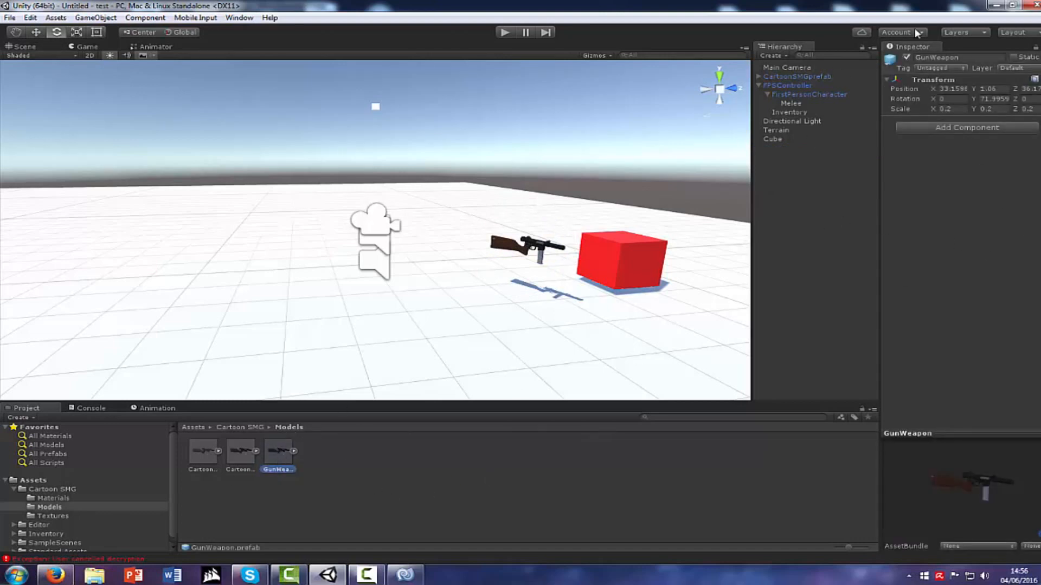
click(793, 78)
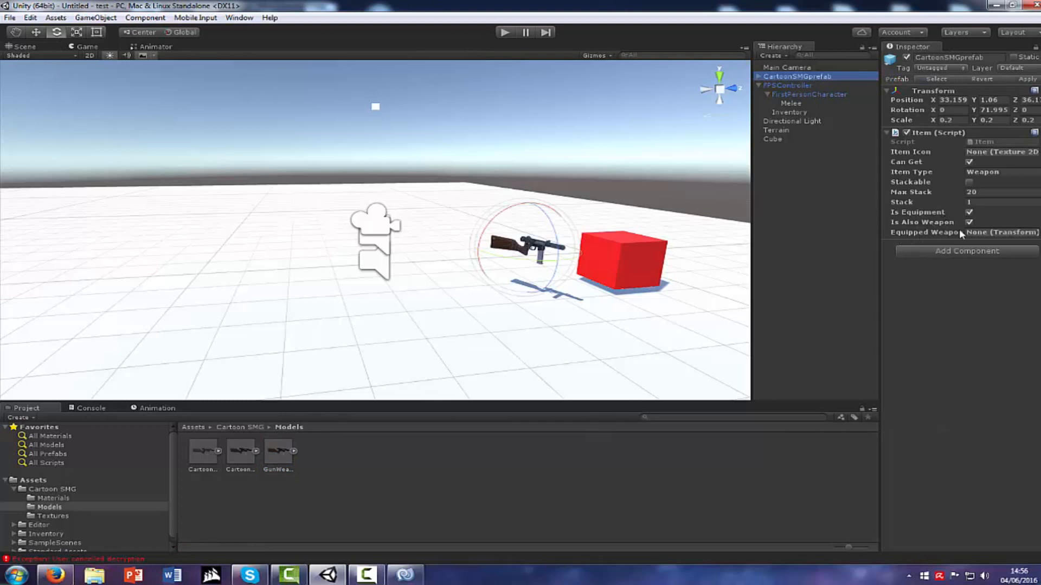
click(290, 462)
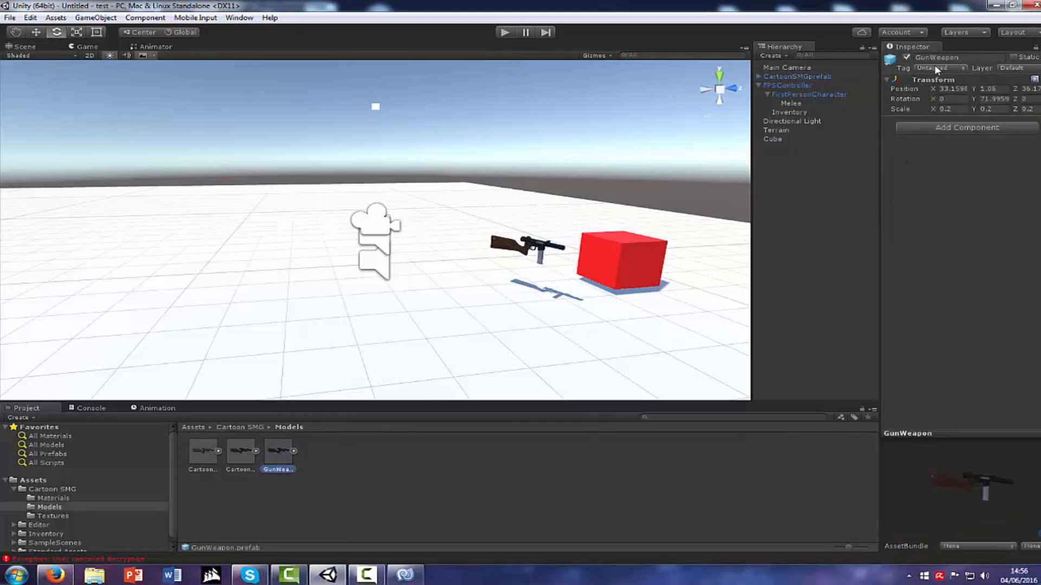
click(103, 48)
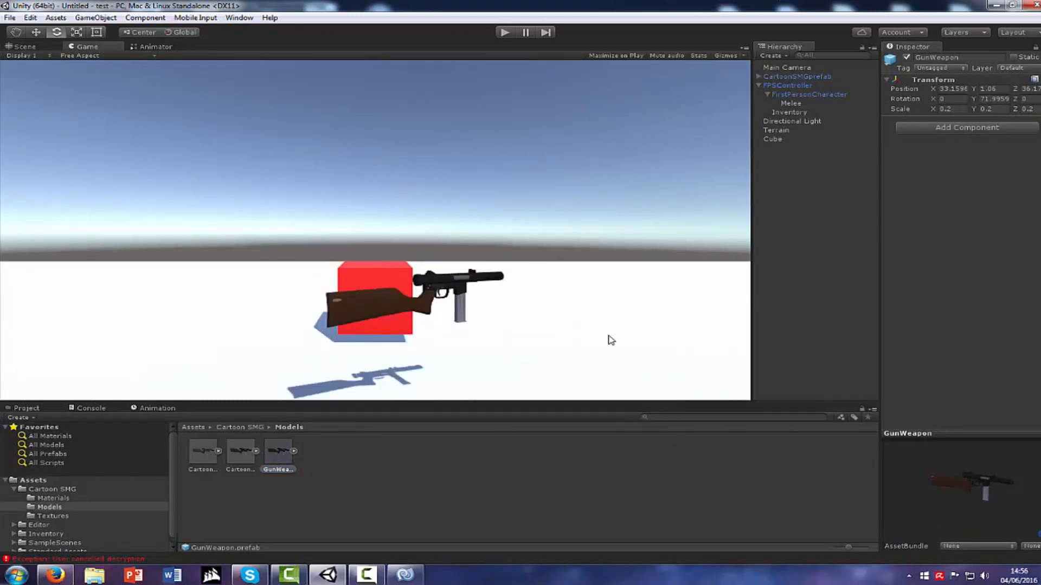
click(22, 46)
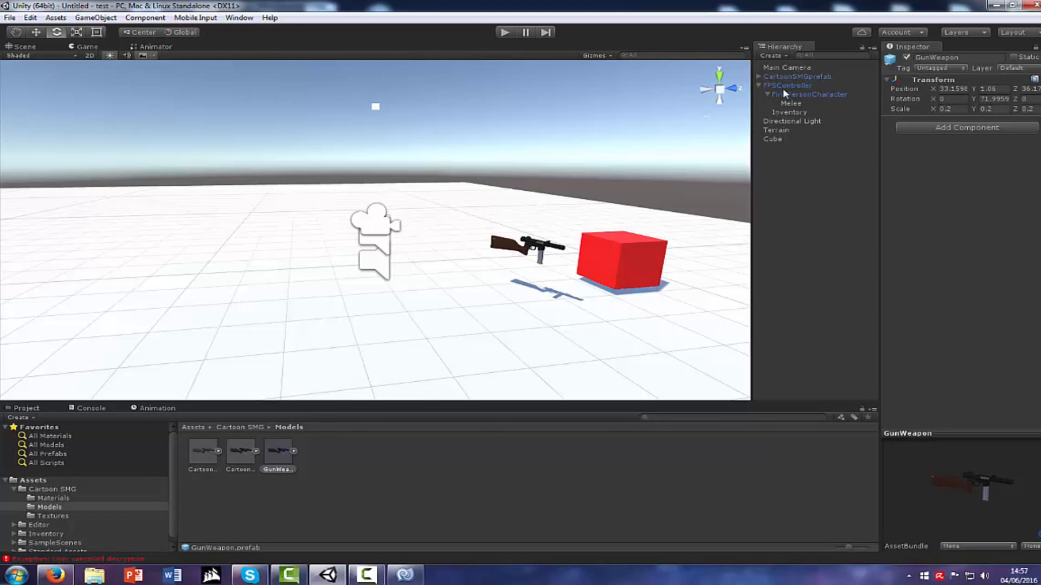
click(791, 103)
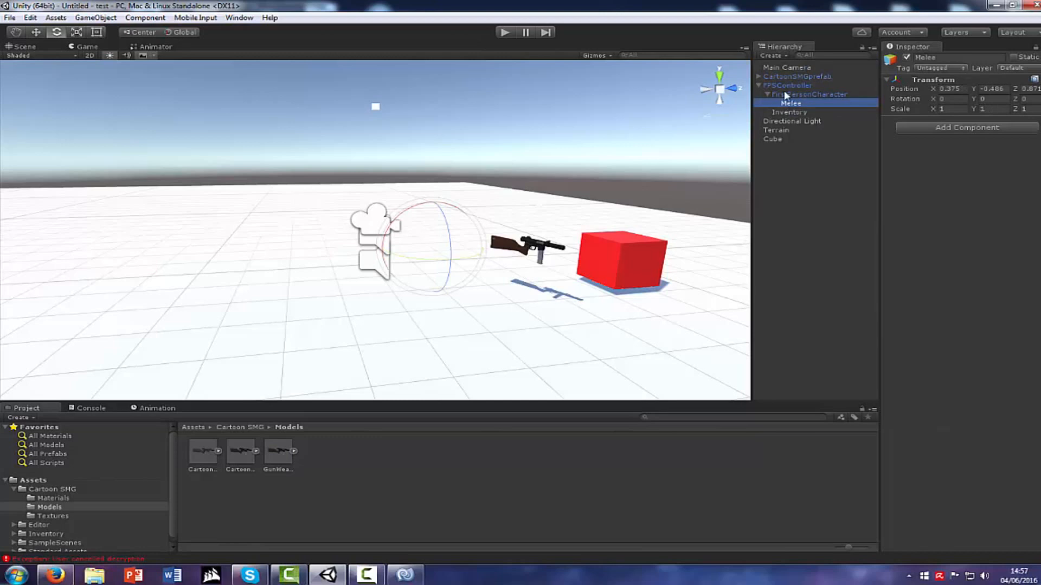
click(785, 75)
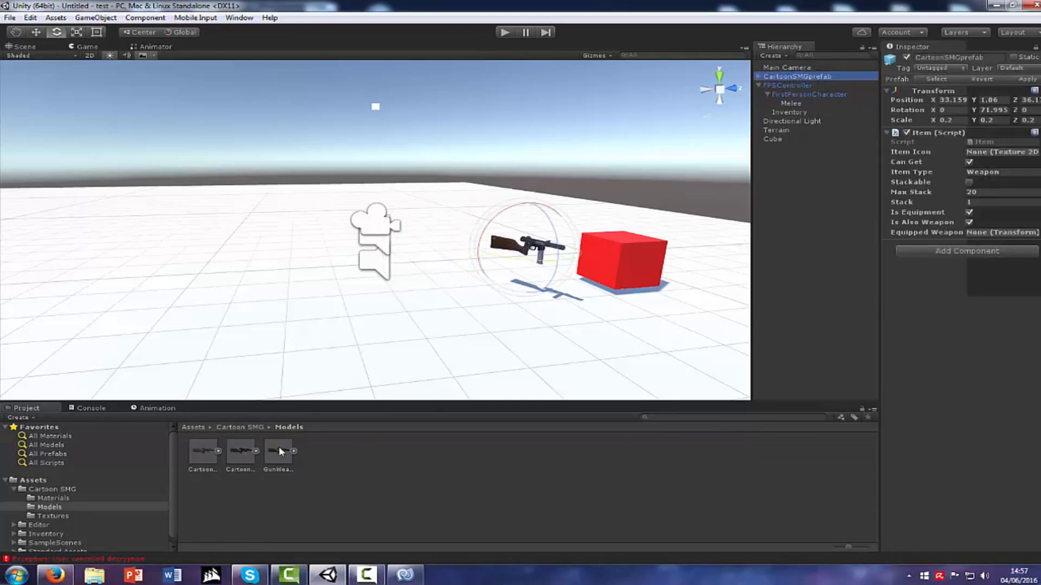
drag(278, 451, 1007, 233)
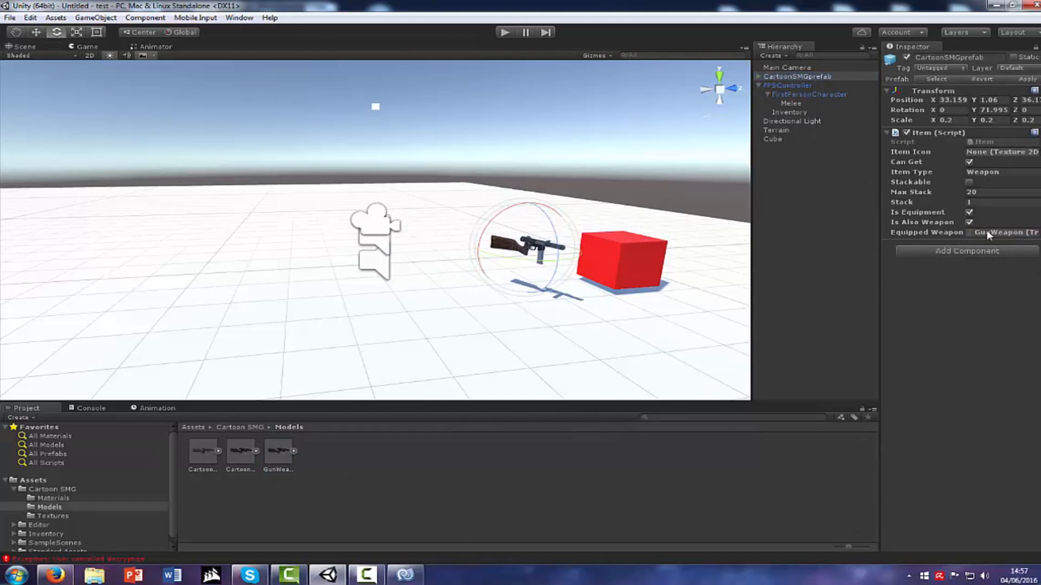
Add the First Person Pick Up script to CartoonSMGprefab.
click(936, 251)
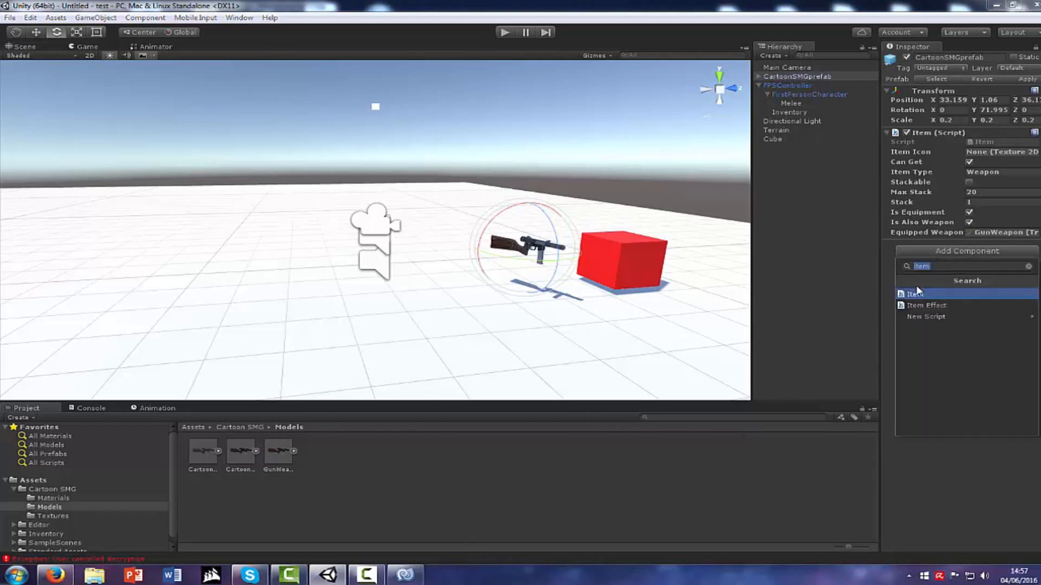
text(fi)
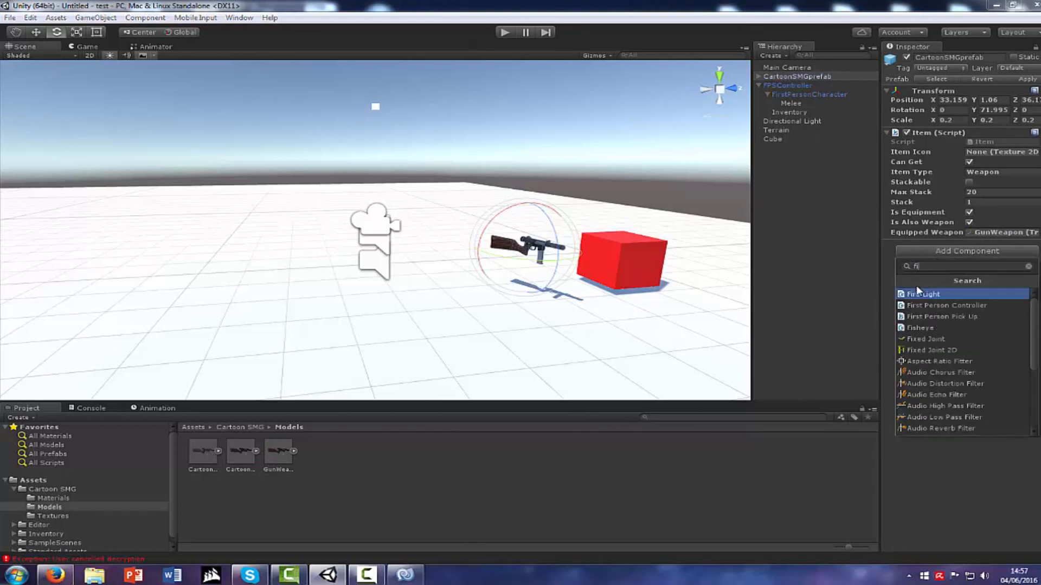
text(rst)
click(954, 309)
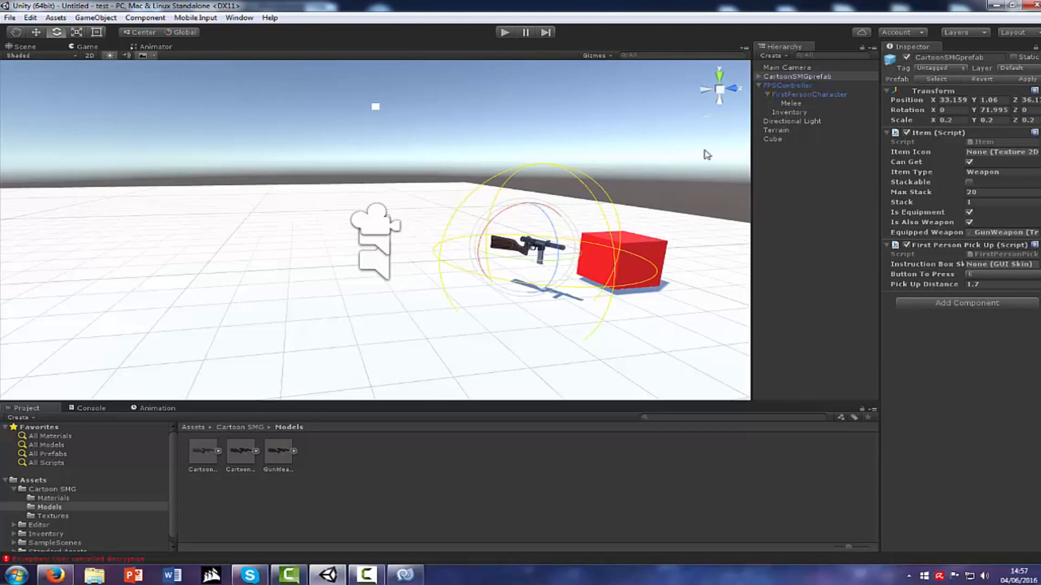
Assign the Melee object as the Weapon Slot in the Character script of the Inventory object.
click(791, 103)
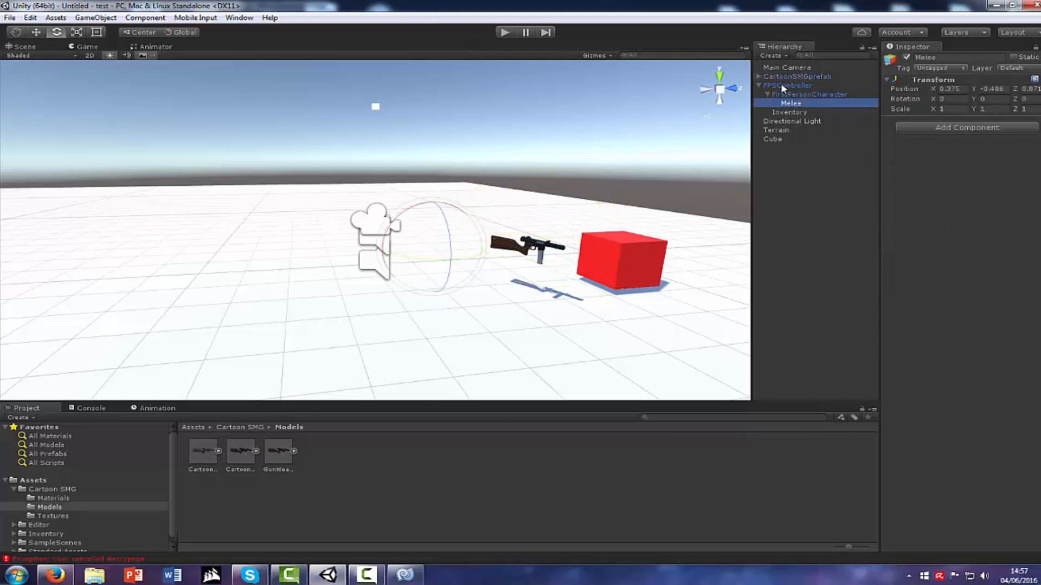
click(788, 114)
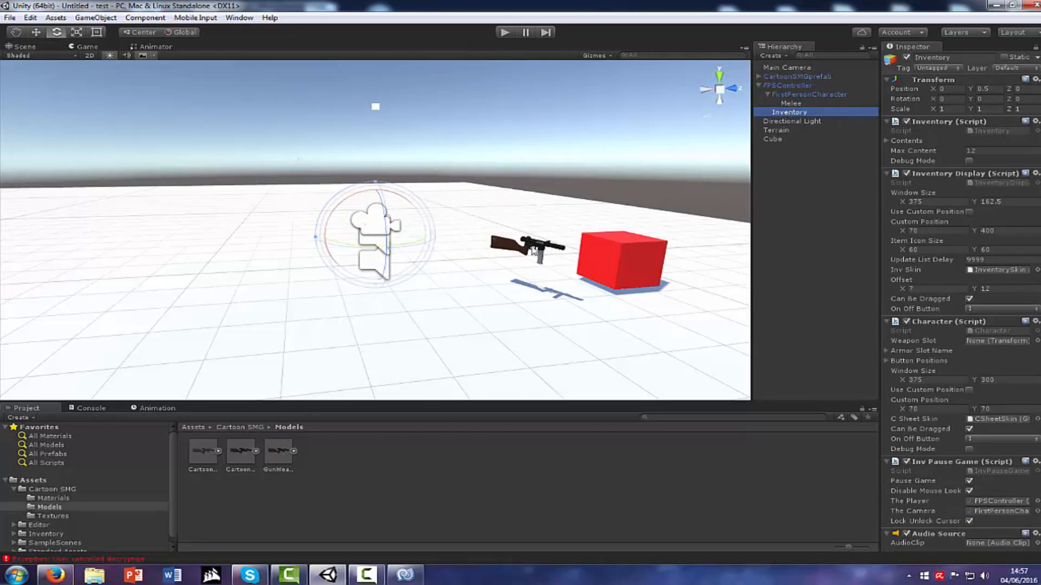
scroll(978, 390, down, 6)
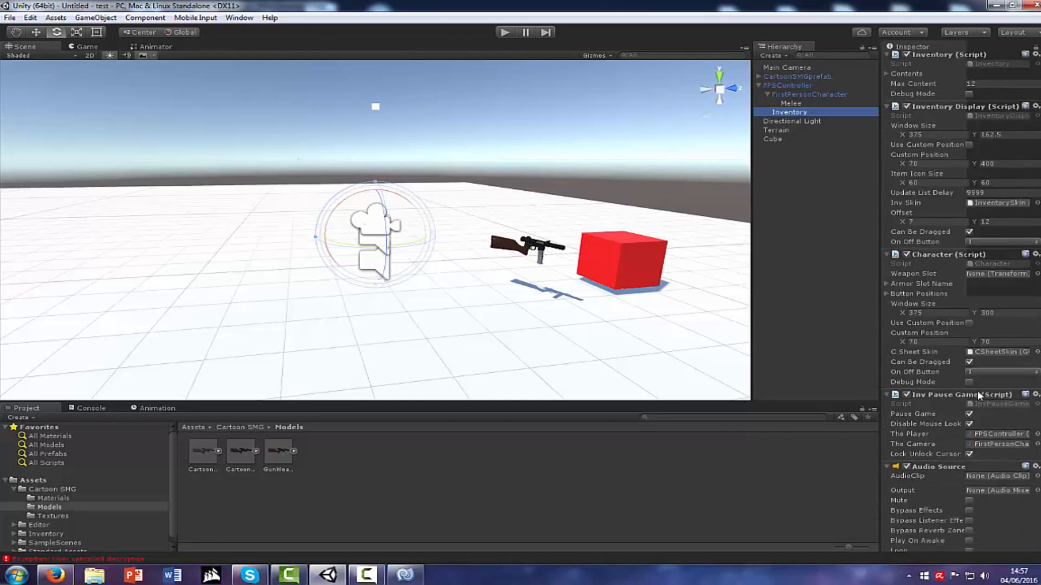
scroll(988, 418, down, 7)
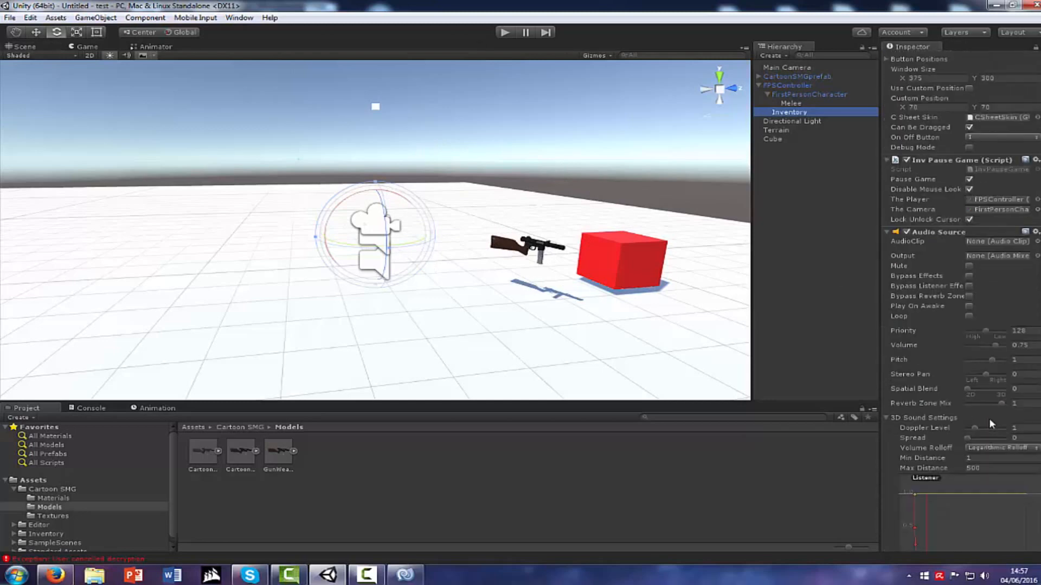
scroll(988, 417, up, 9)
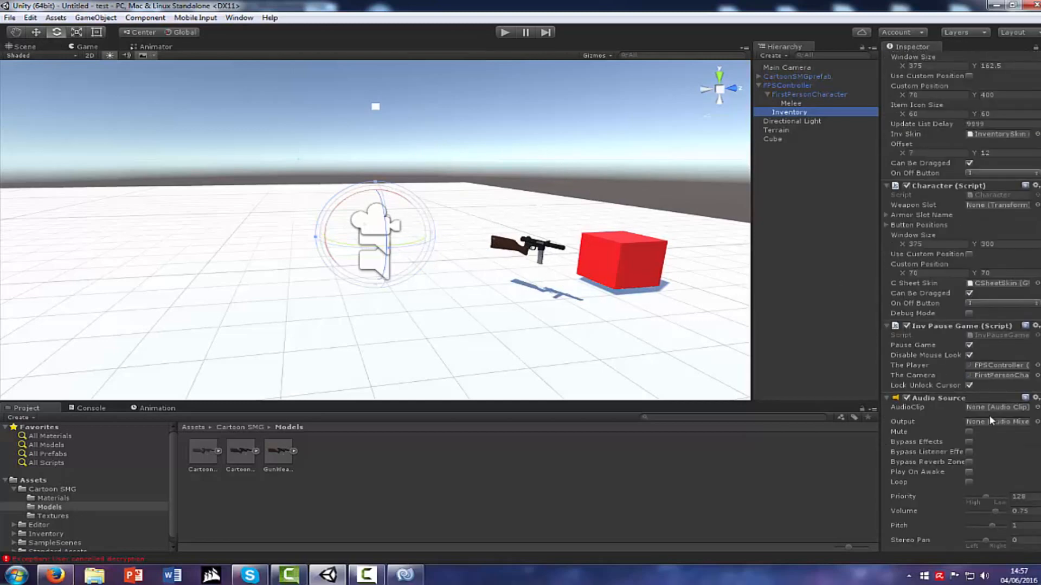
scroll(988, 417, up, 1)
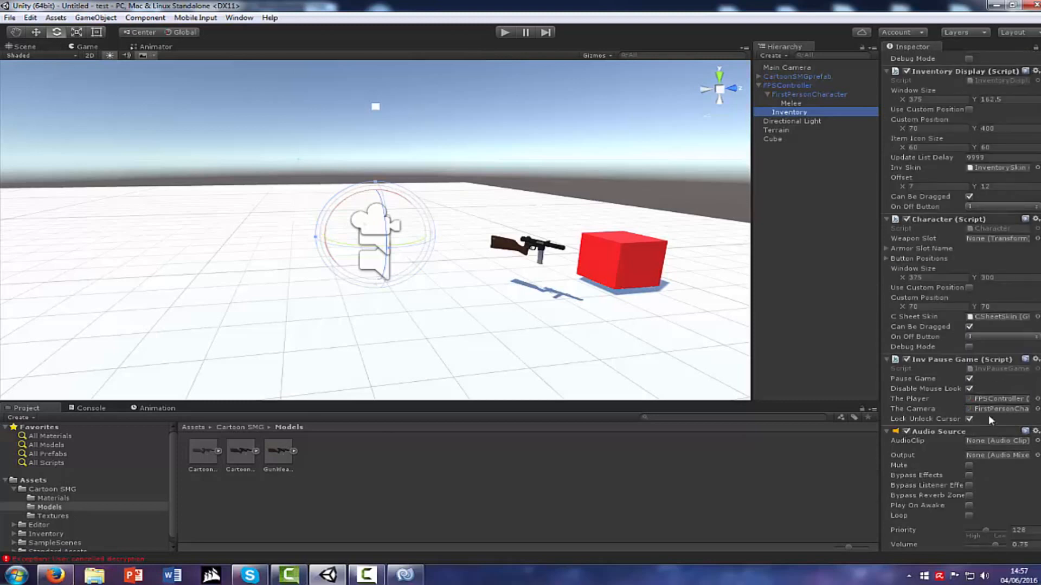
scroll(912, 265, up, 3)
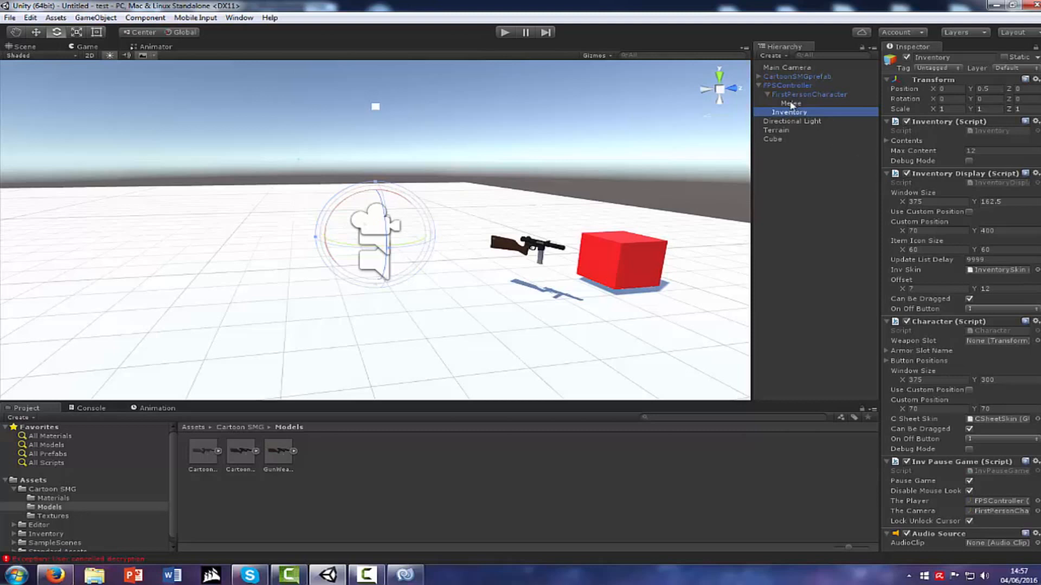
drag(791, 105, 978, 304)
drag(991, 345, 993, 346)
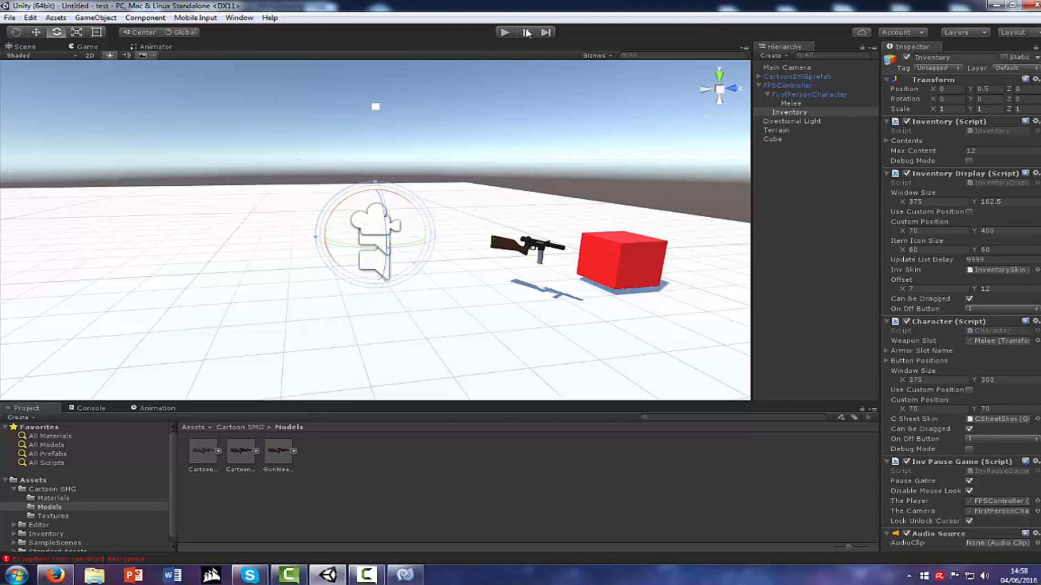
Play the scene to test picking up the gun and equipping it from the inventory window.
click(504, 32)
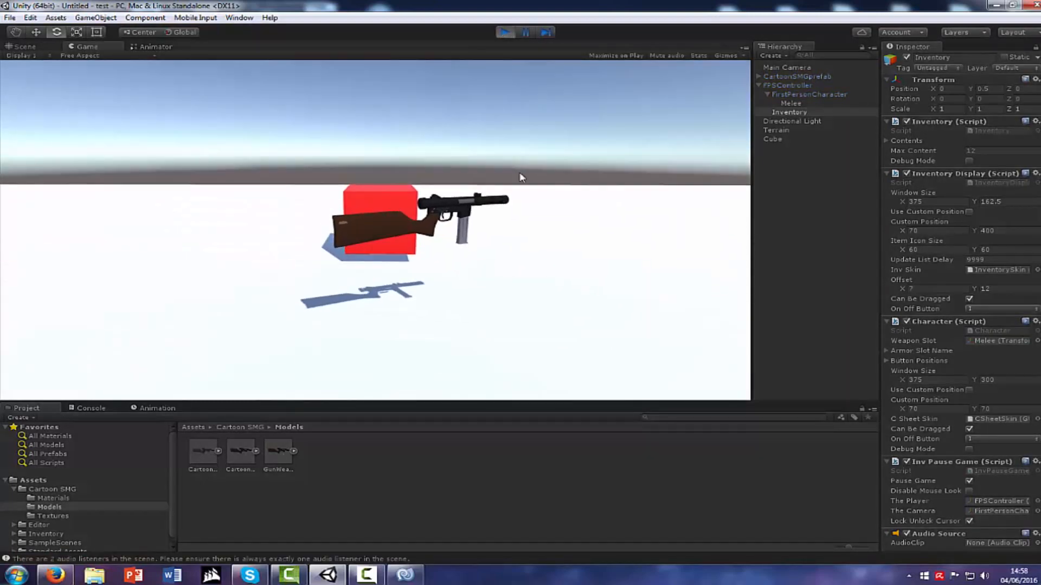
key(w)
key(s)
click(550, 200)
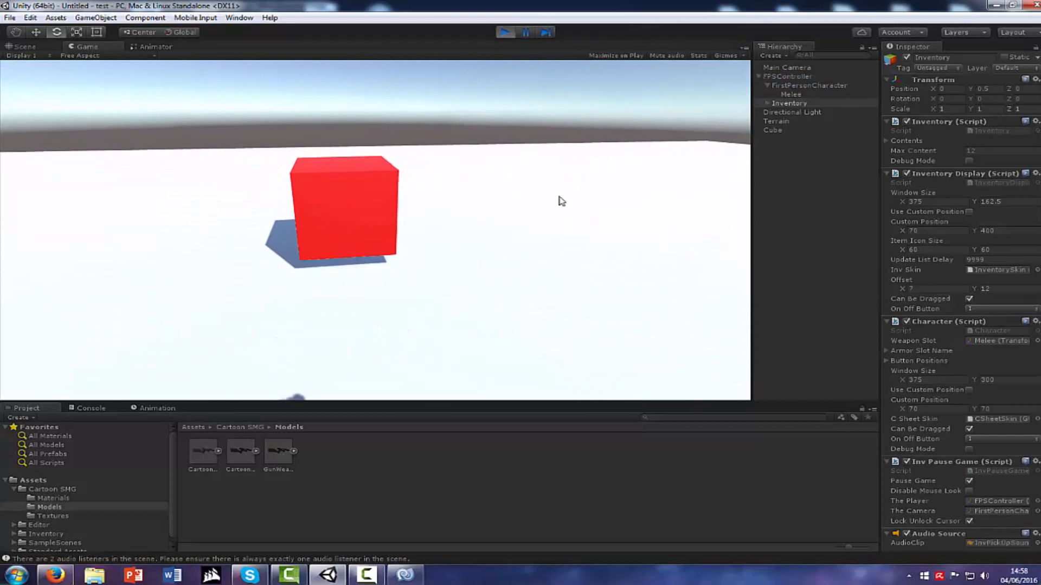
key(i)
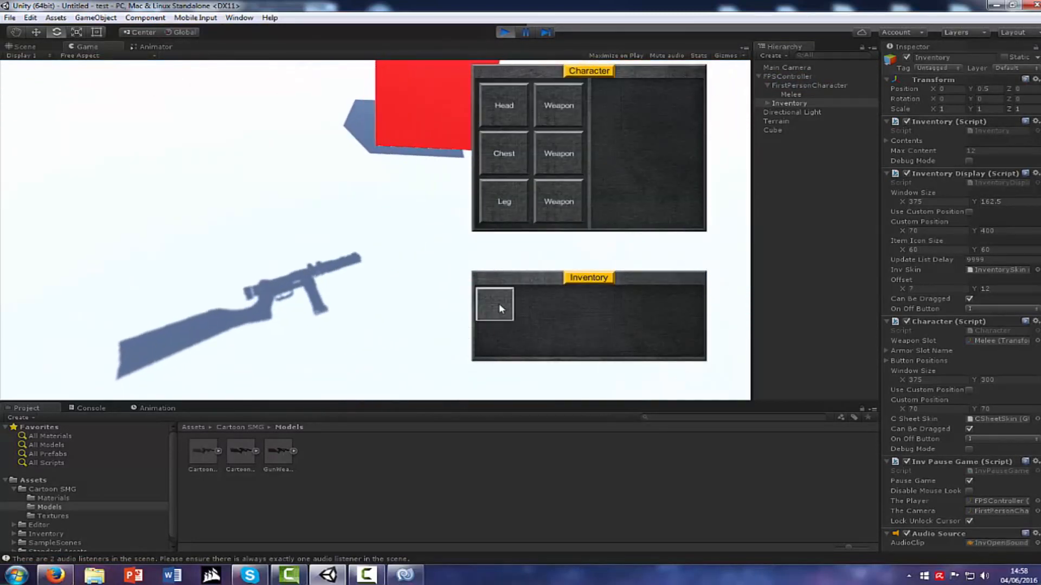
right_click(496, 303)
key(i)
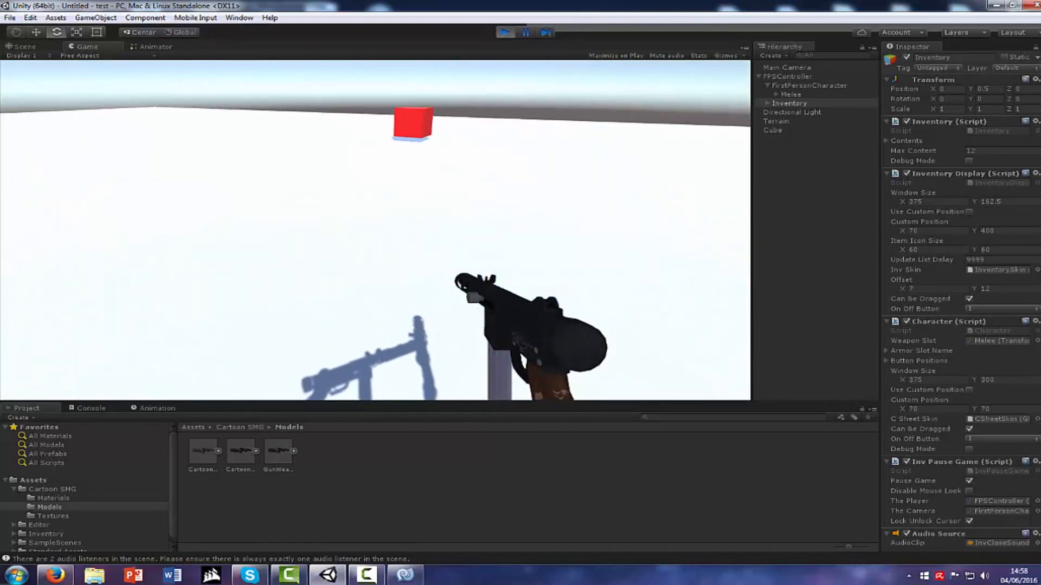
Examine the equipped gun's placement on the player in the Scene view and stop play mode.
key(super)
click(28, 46)
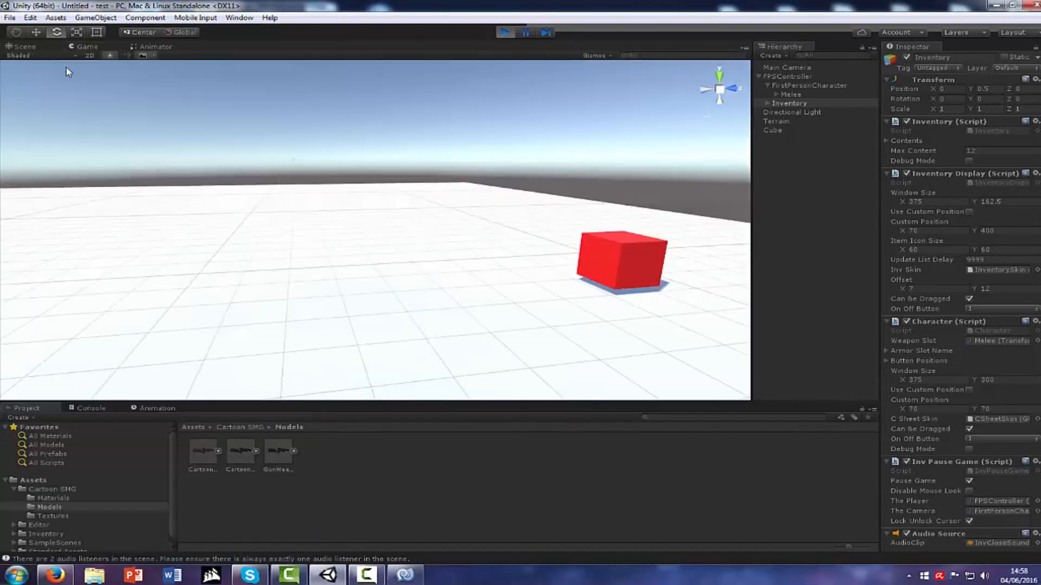
scroll(328, 192, down, 2)
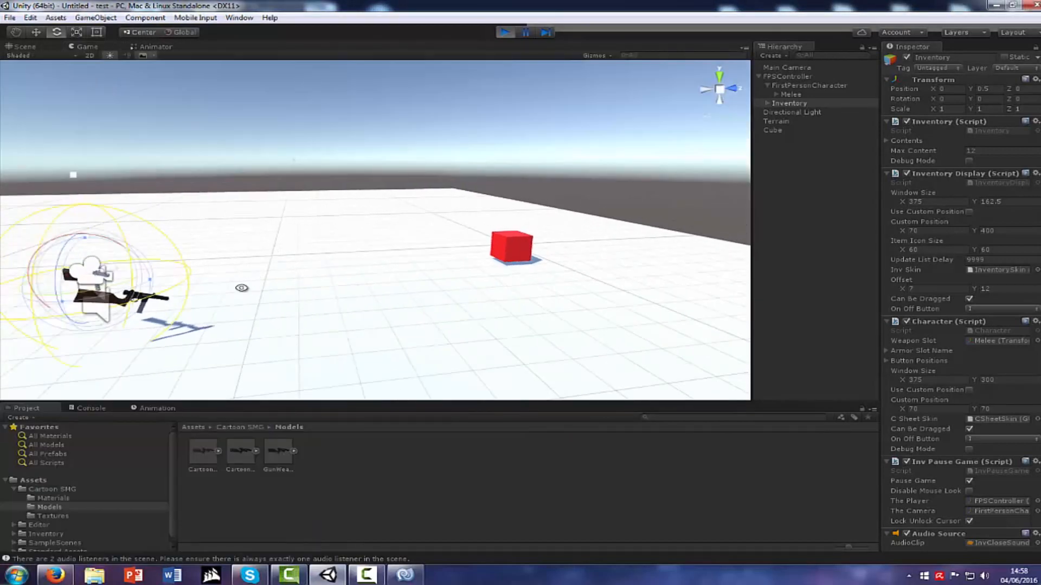
key(f)
alt+drag(397, 272, 405, 272)
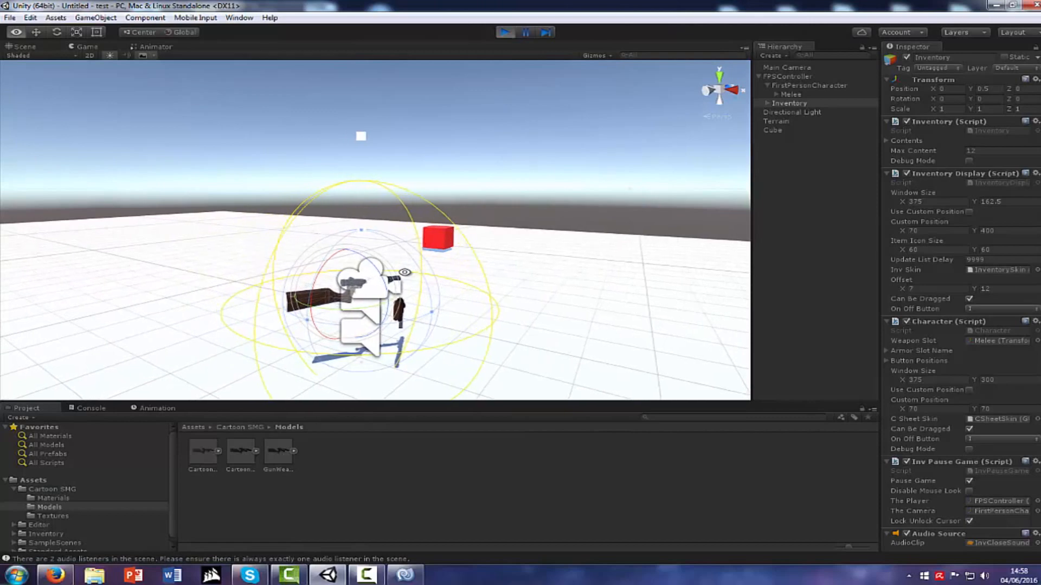
click(505, 32)
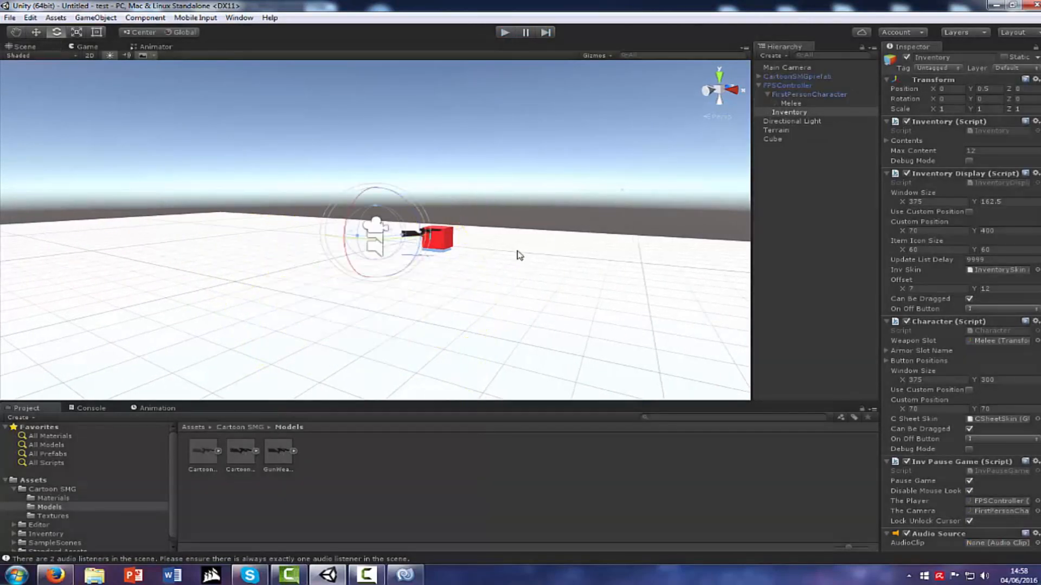
Add the Weapon Switch script to the Melee object under FirstPersonCharacter.
alt+drag(491, 266, 271, 317)
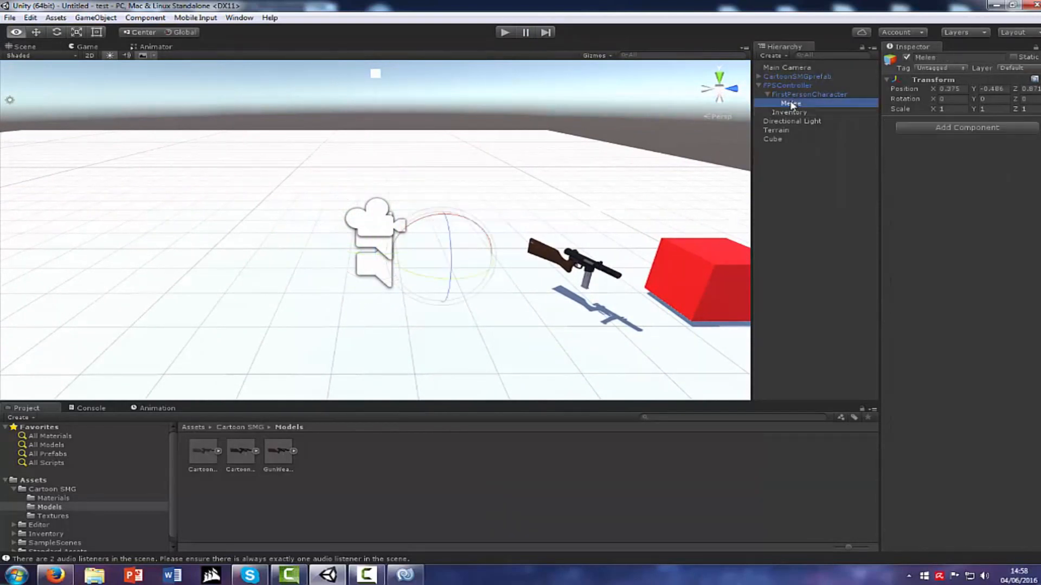
click(791, 103)
click(794, 112)
click(795, 104)
click(795, 112)
click(791, 103)
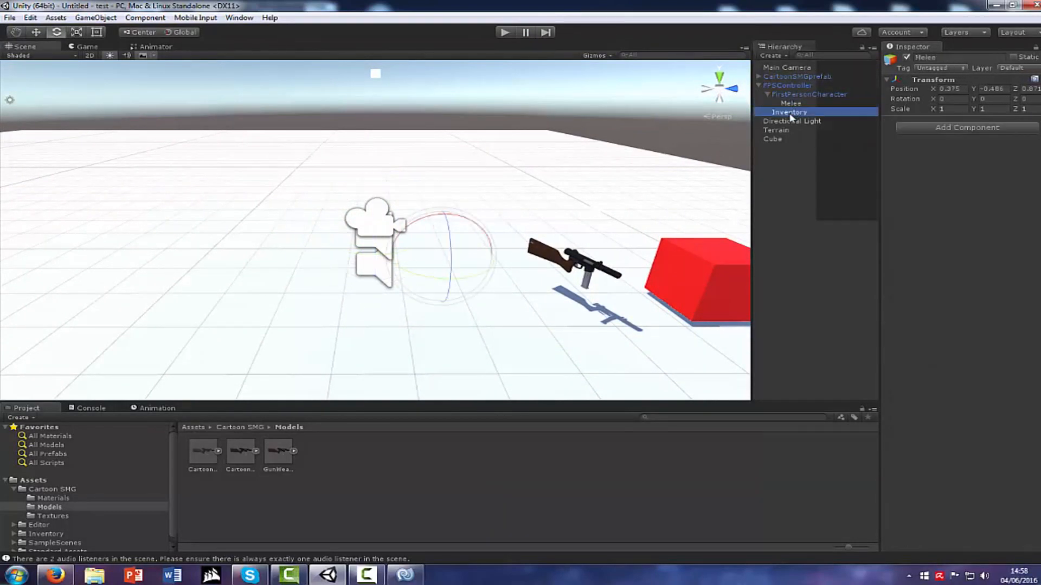
drag(790, 112, 791, 105)
click(791, 103)
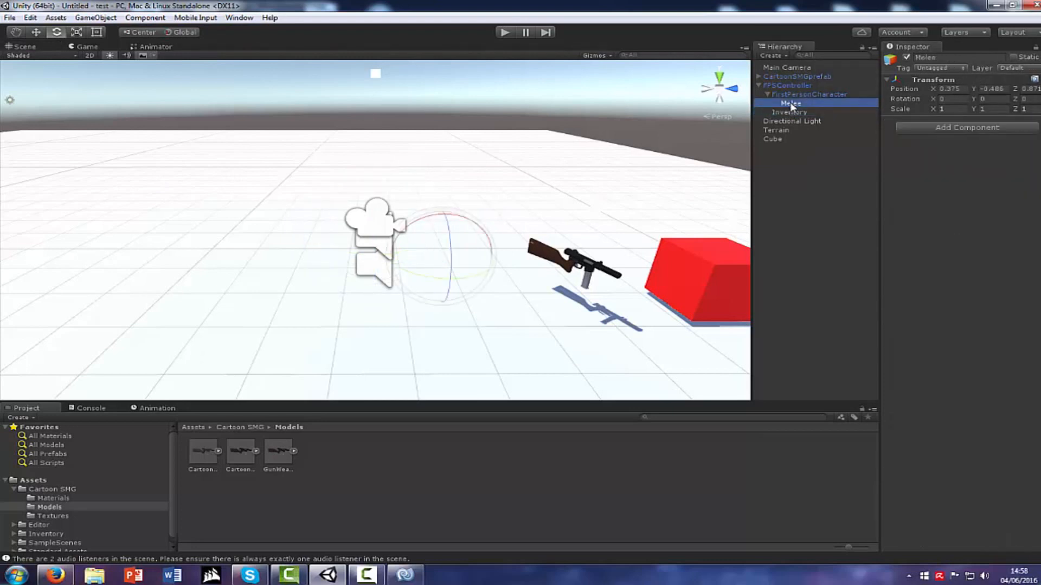
click(951, 126)
text(weapo)
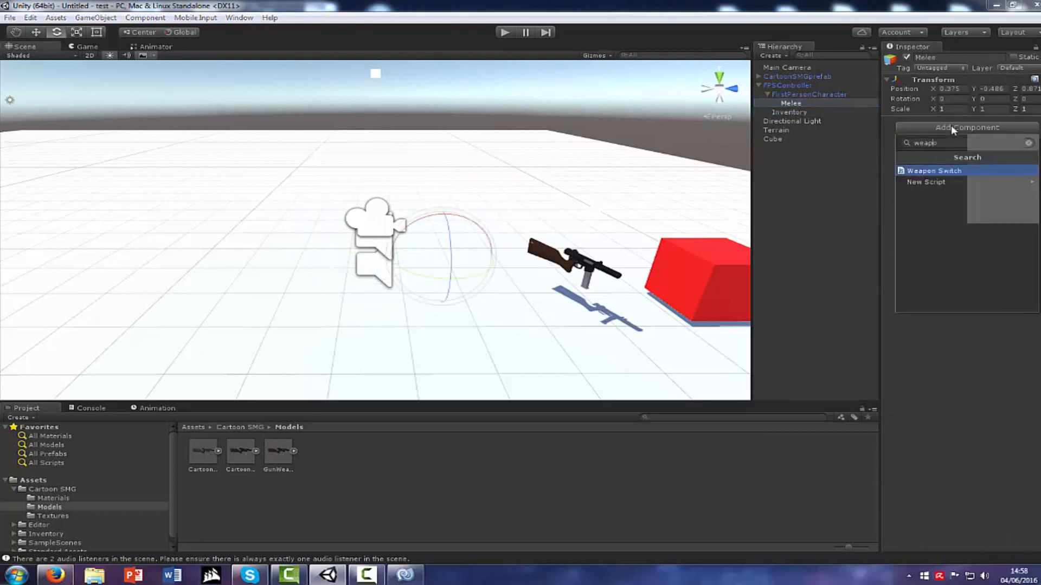
click(936, 170)
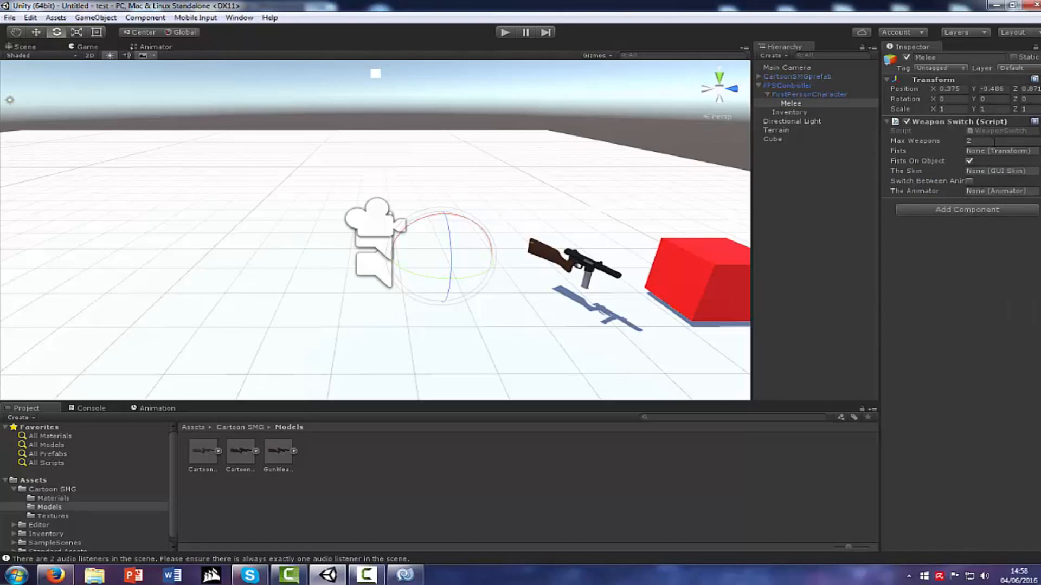
Check which GUI skins are available for the Weapon Switch script on the Melee object.
scroll(600, 202, down, 4)
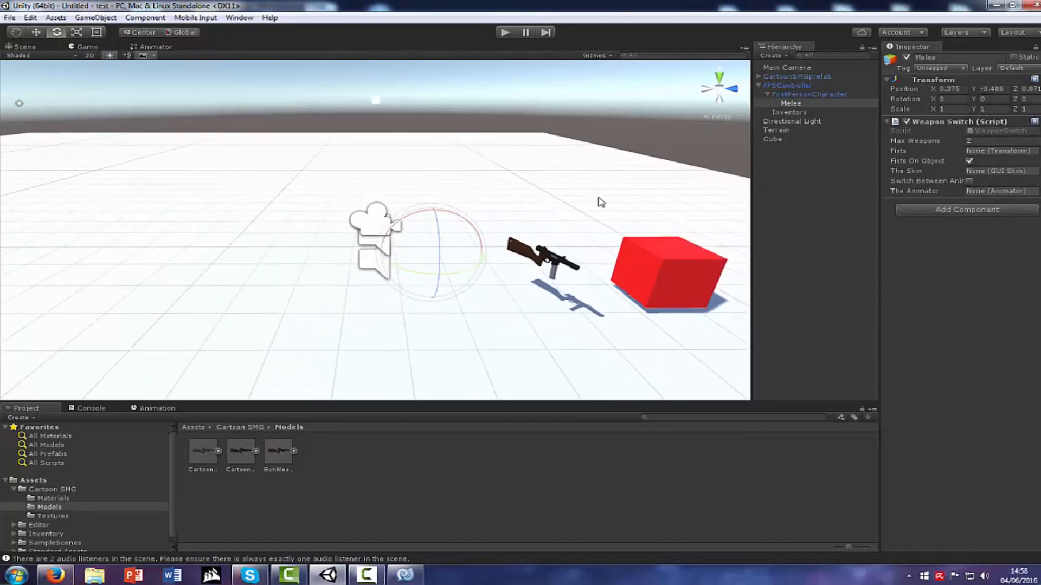
scroll(600, 202, up, 4)
scroll(603, 199, down, 1)
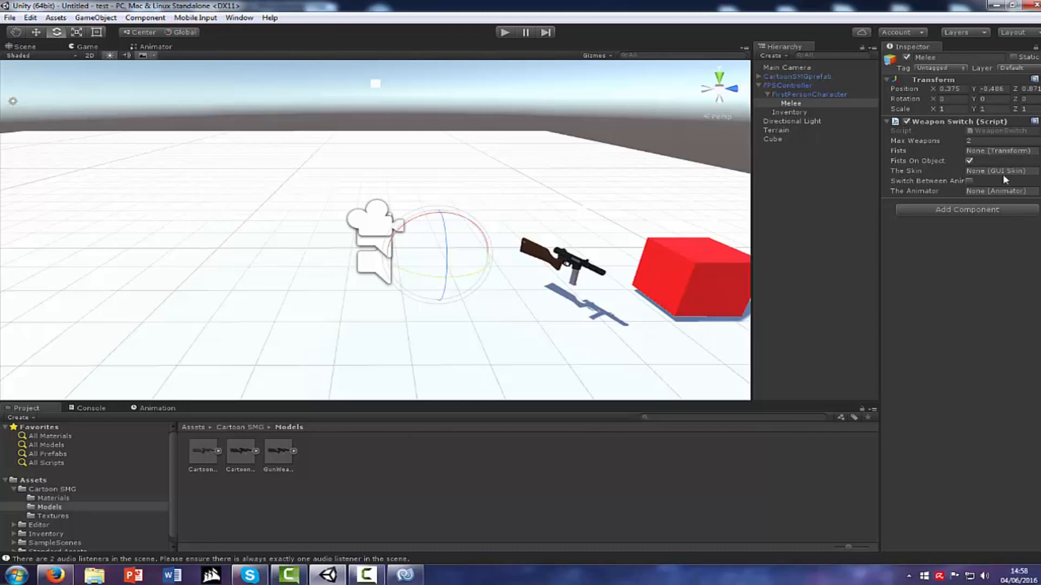
click(1039, 171)
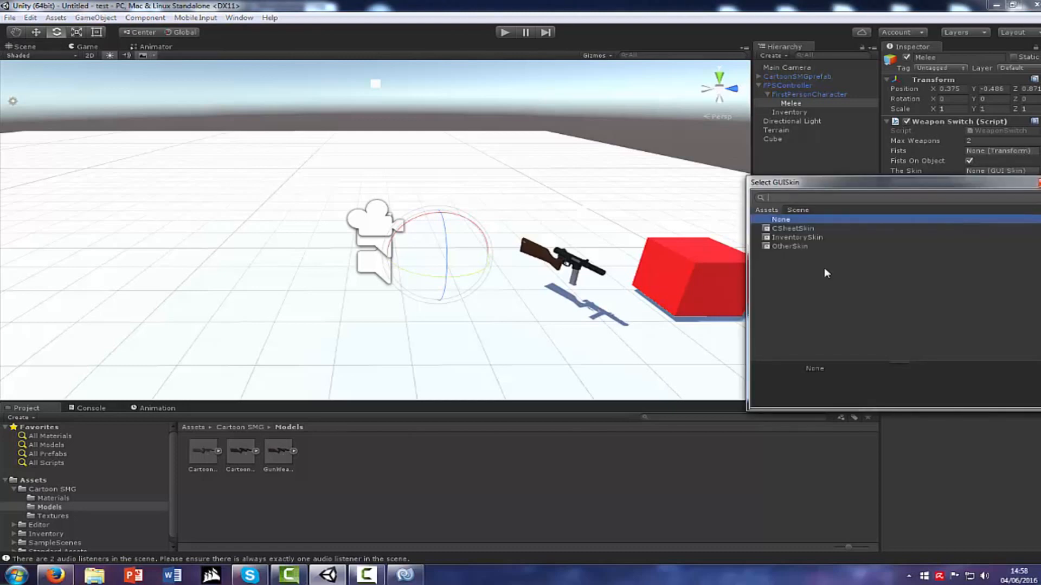
click(1039, 182)
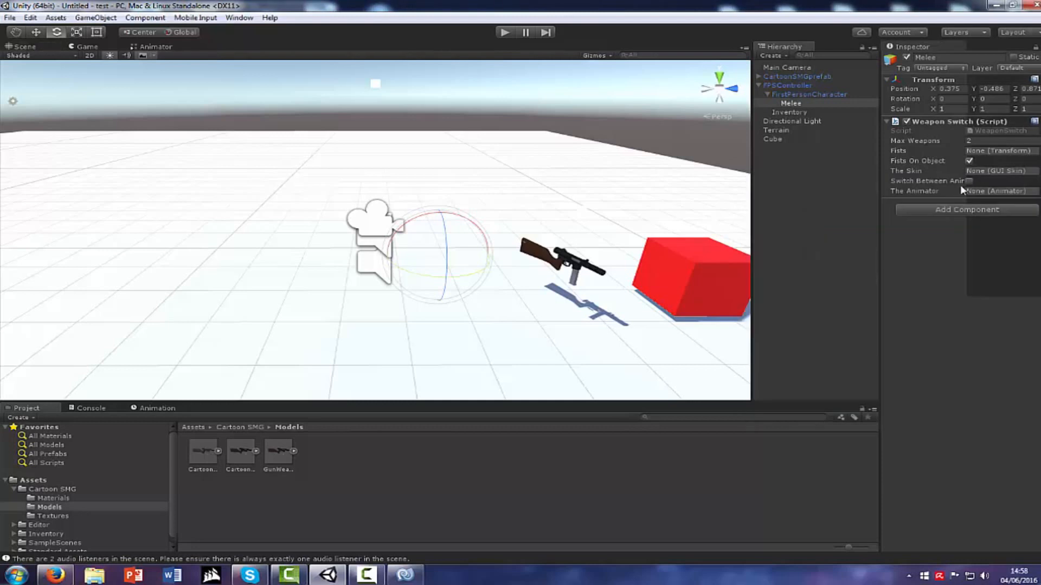
Set Max Weapons to 2 in the Weapon Switch script of the Melee object.
click(977, 141)
key(BackSpace)
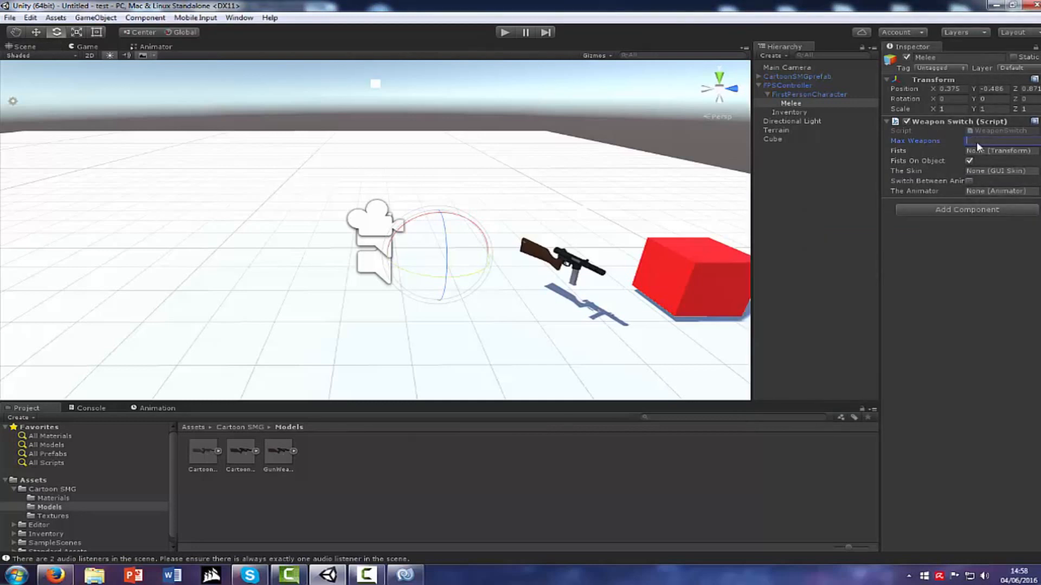
text(2)
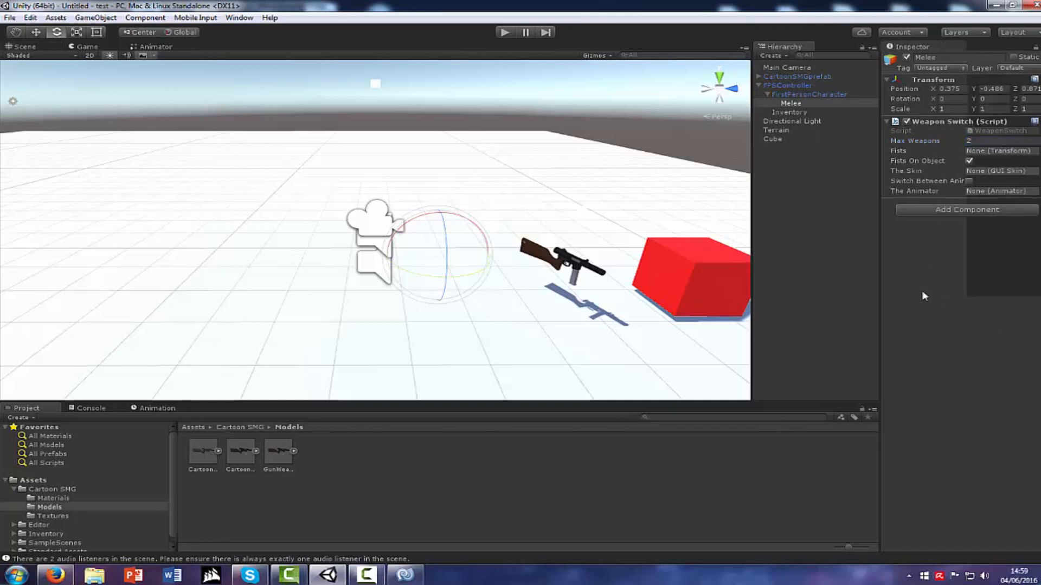
In the red Cube's Item script, set the Item Type to Weapon and enable Is Also Weapon.
click(694, 280)
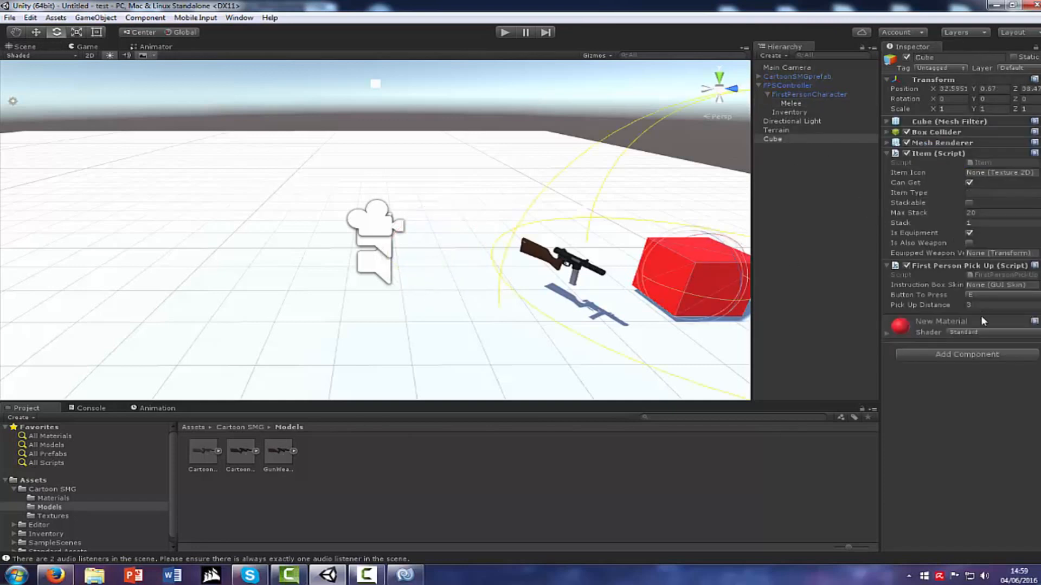
click(989, 191)
text(Weapon)
key(Return)
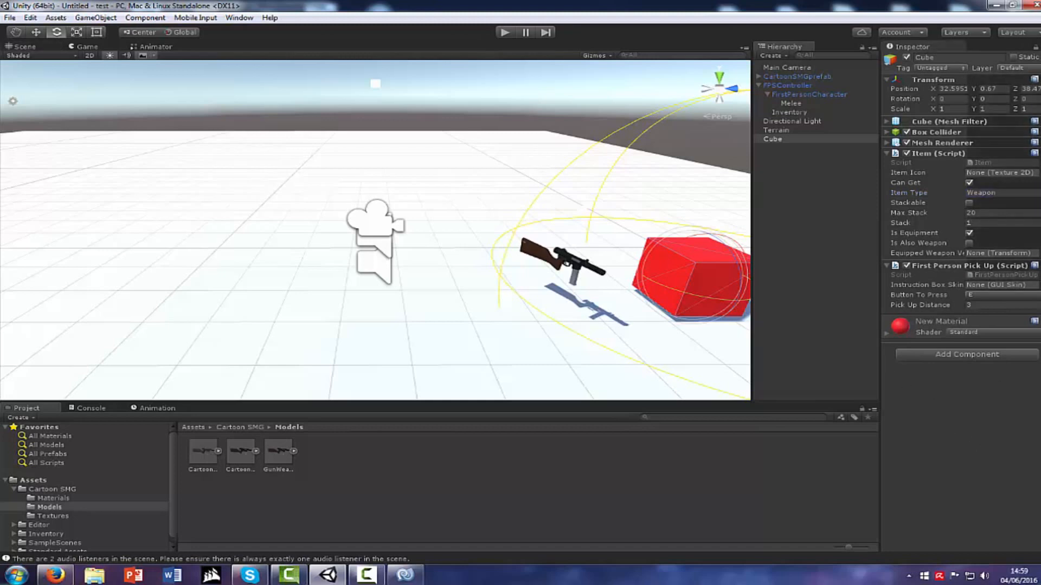
click(969, 243)
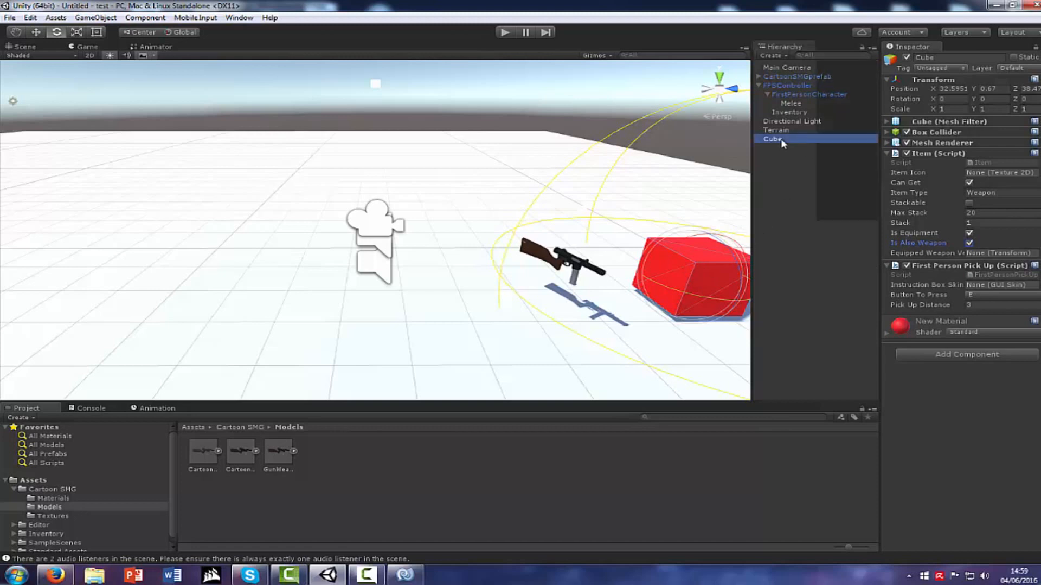
Duplicate the Cube and save the copy as a prefab in the Cartoon SMG Models folder.
key(ctrl+d)
drag(786, 149, 290, 452)
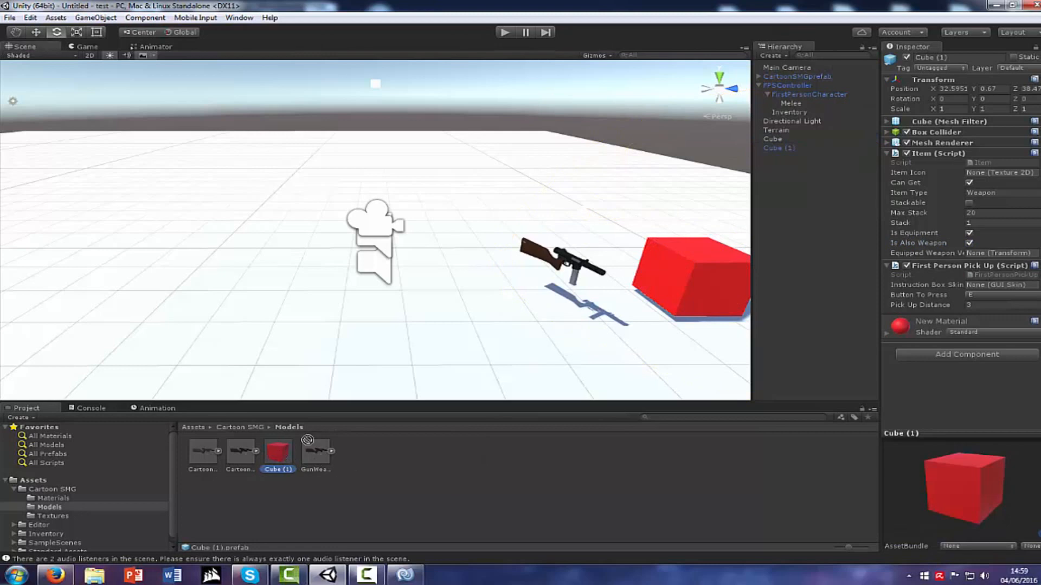
Remove the First Person Pick Up and Item scripts from the Cube (1) object in the scene.
click(787, 148)
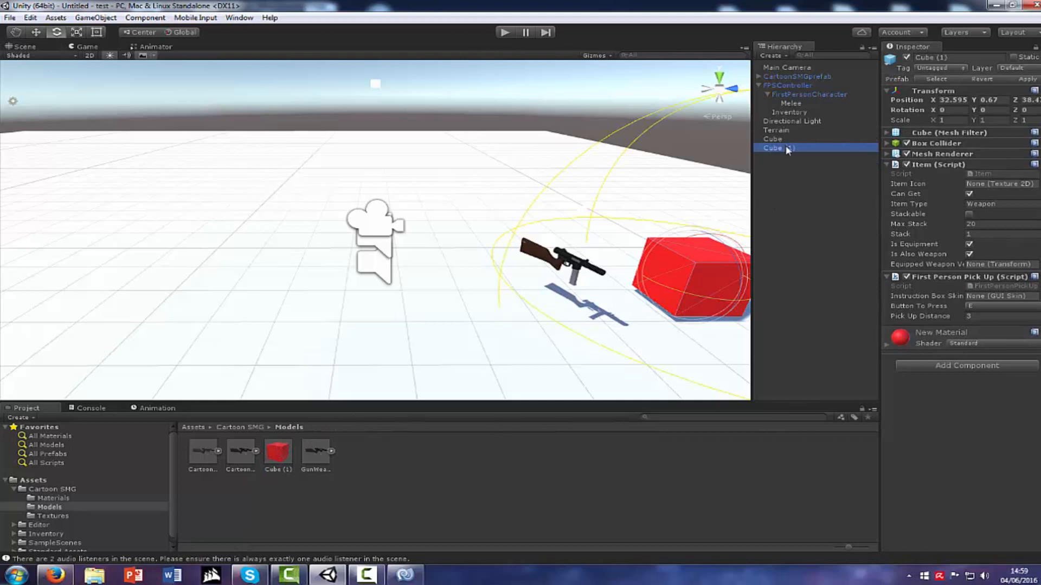
click(1035, 165)
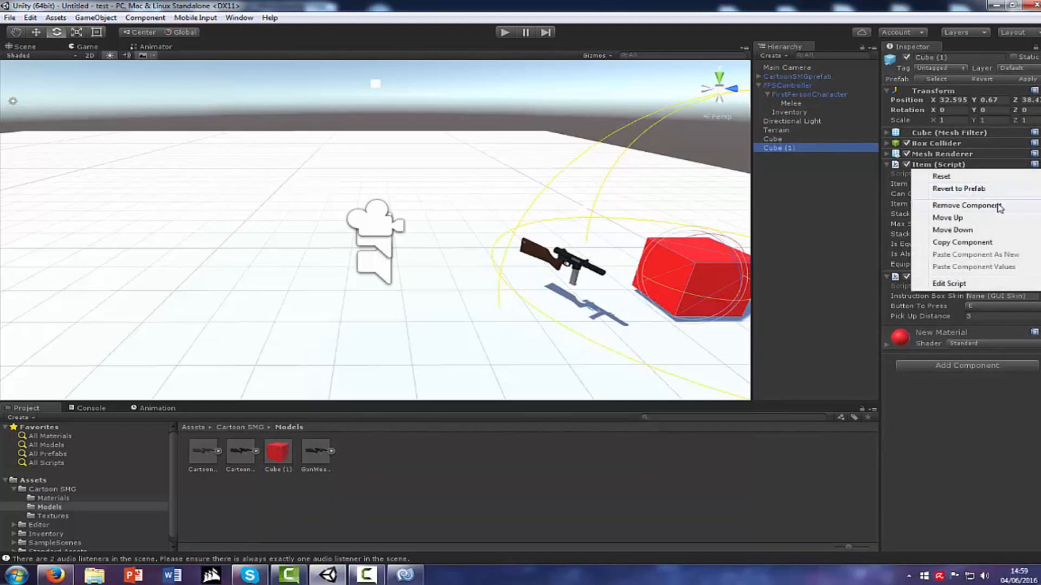
click(997, 205)
click(612, 308)
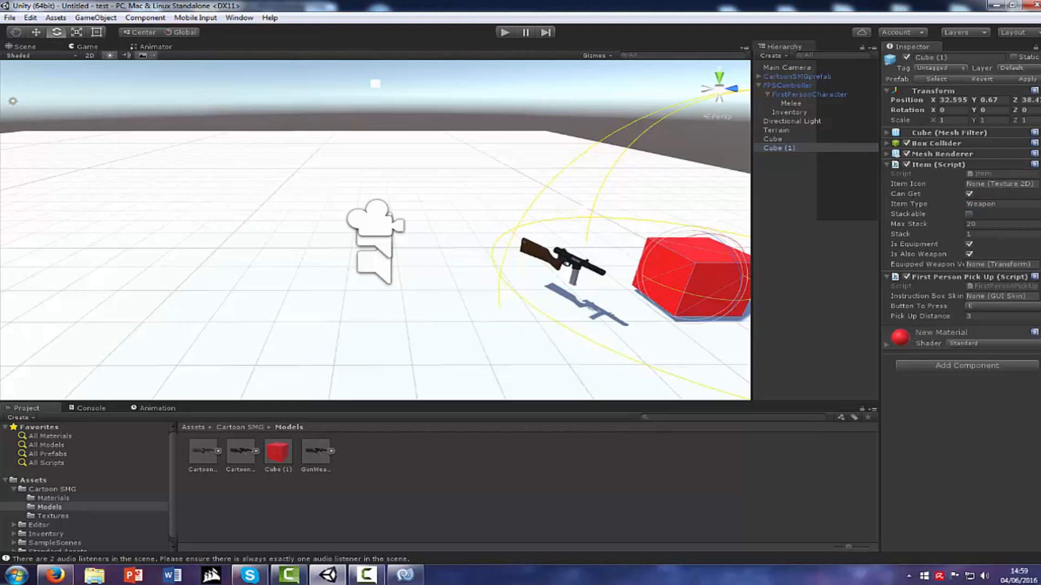
click(1034, 277)
click(967, 317)
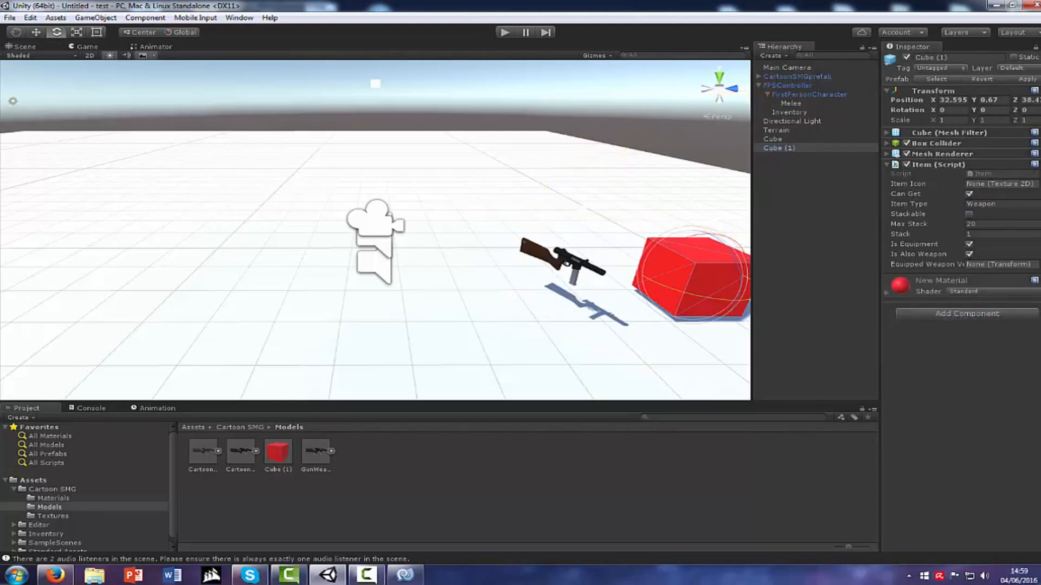
click(1034, 164)
click(998, 205)
Remove the First Person Pick Up and Item scripts from the Cube (1) prefab in the Models folder.
click(284, 451)
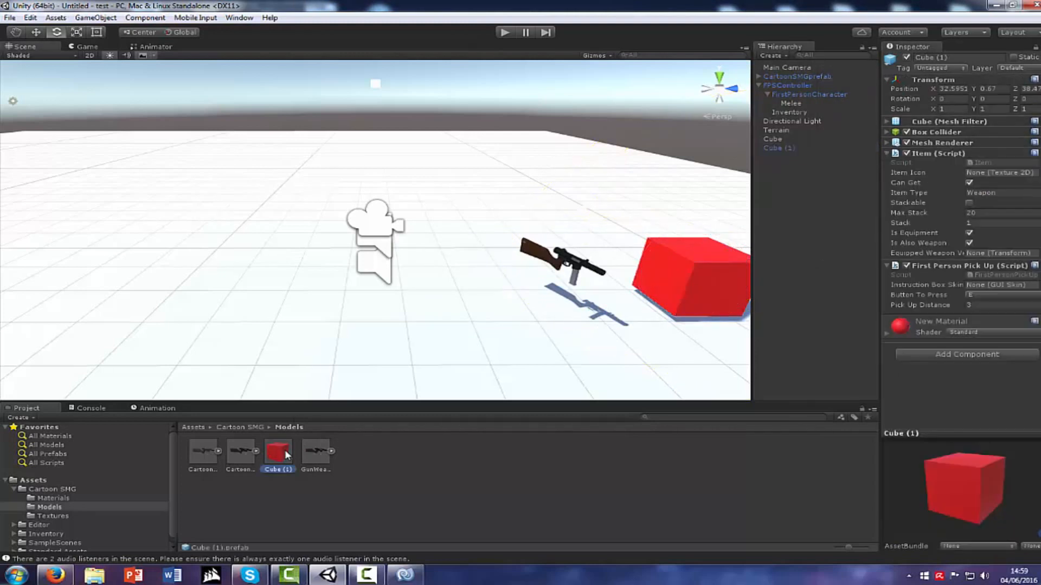
click(1034, 154)
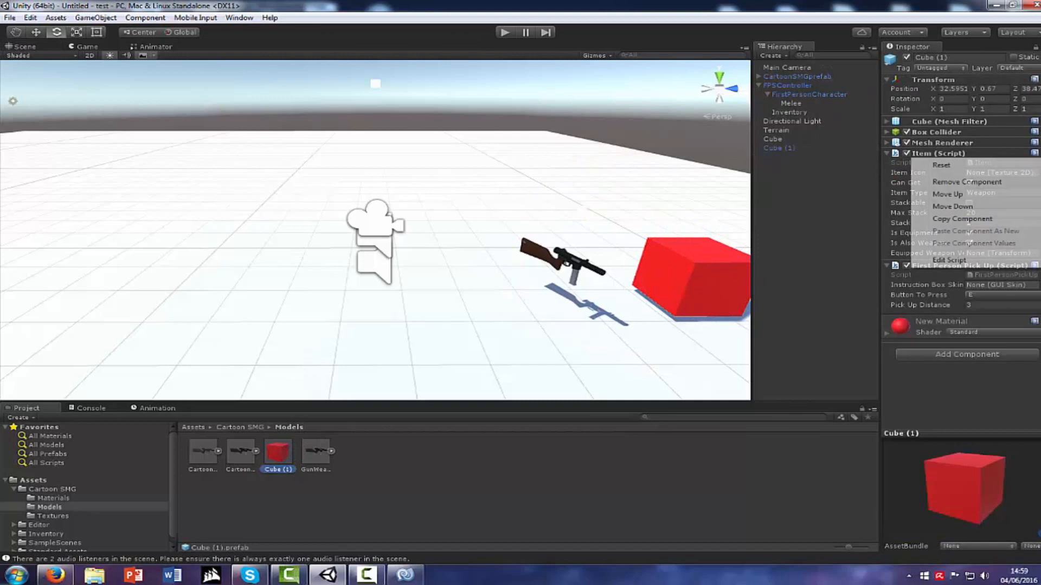
click(954, 180)
click(615, 315)
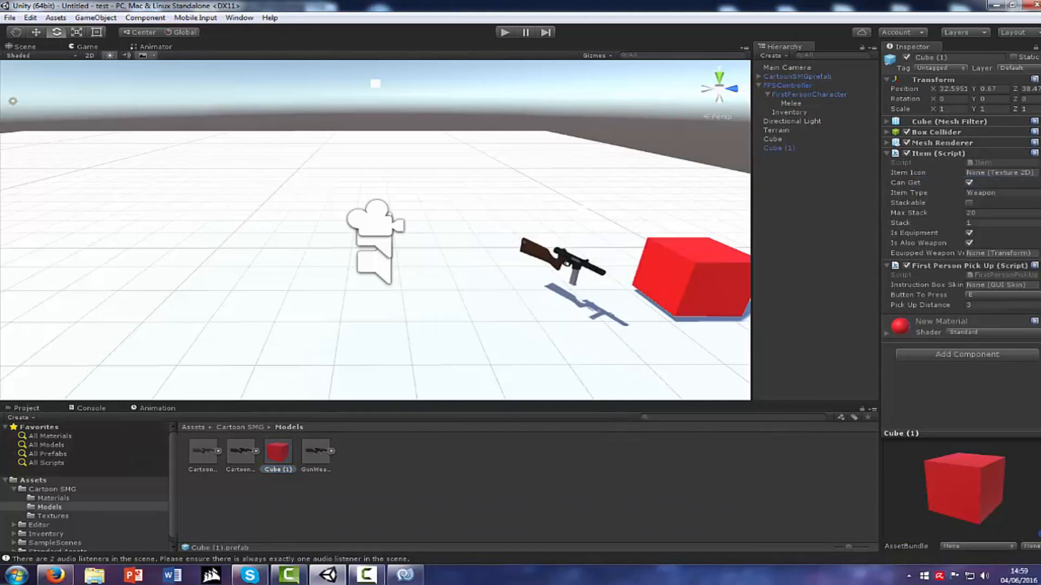
click(1035, 266)
click(992, 294)
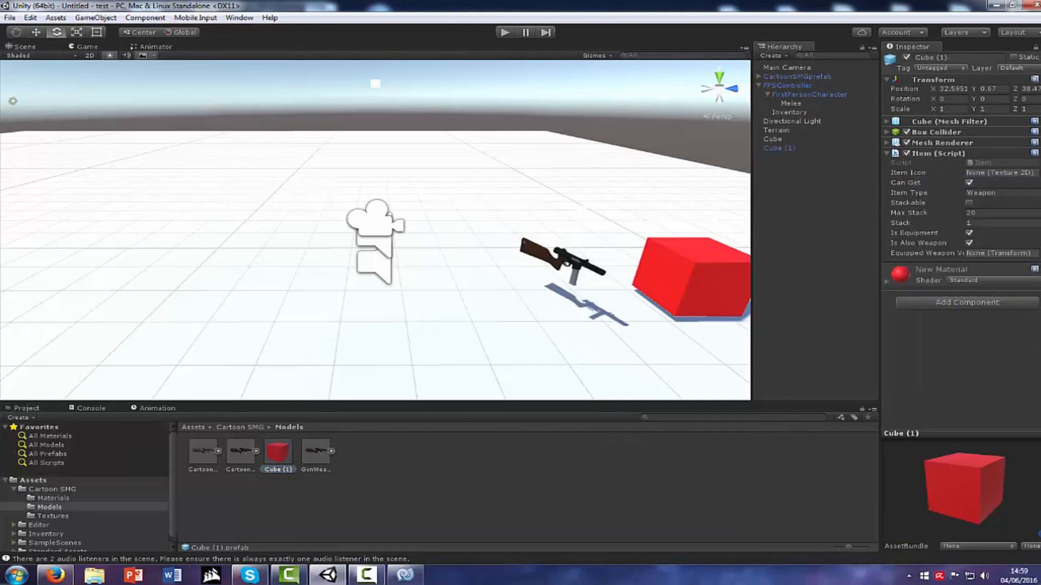
click(1034, 154)
click(1012, 185)
Delete Cube (1) from the scene and assign the Cube (1) prefab as the equipped weapon version in the Cube's Item script.
click(781, 148)
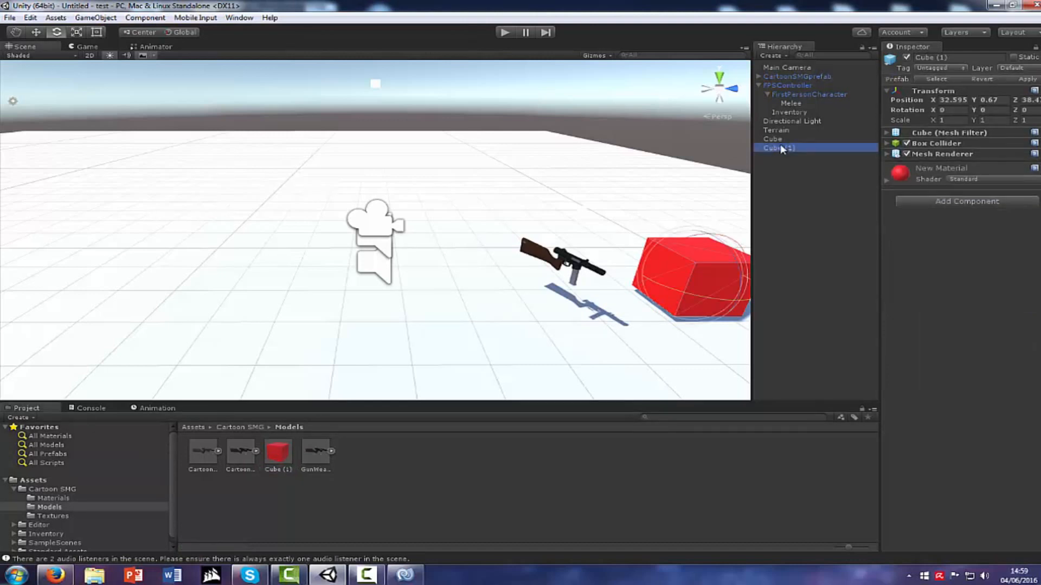
key(Delete)
click(779, 140)
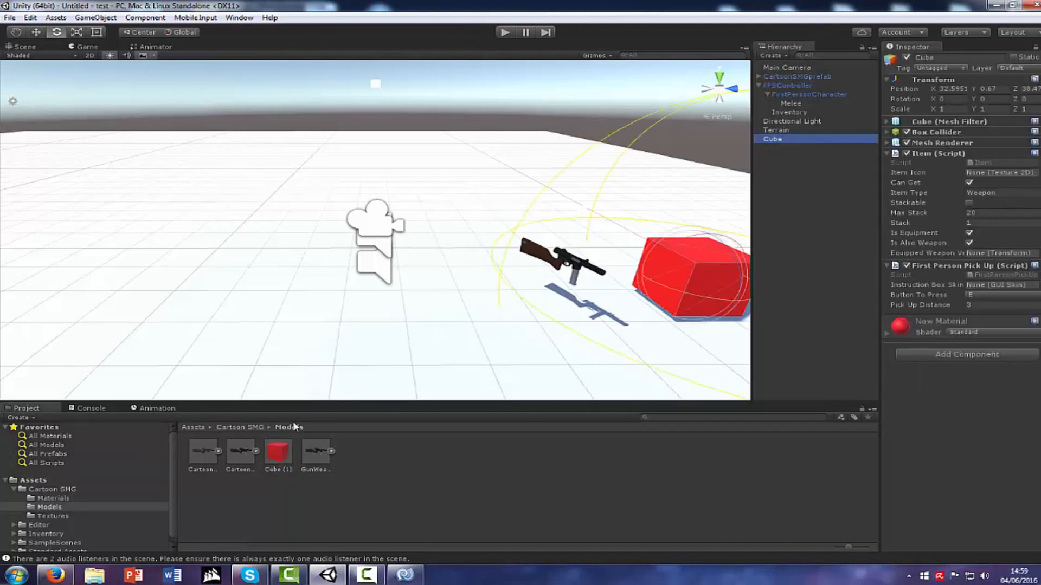
drag(279, 452, 982, 257)
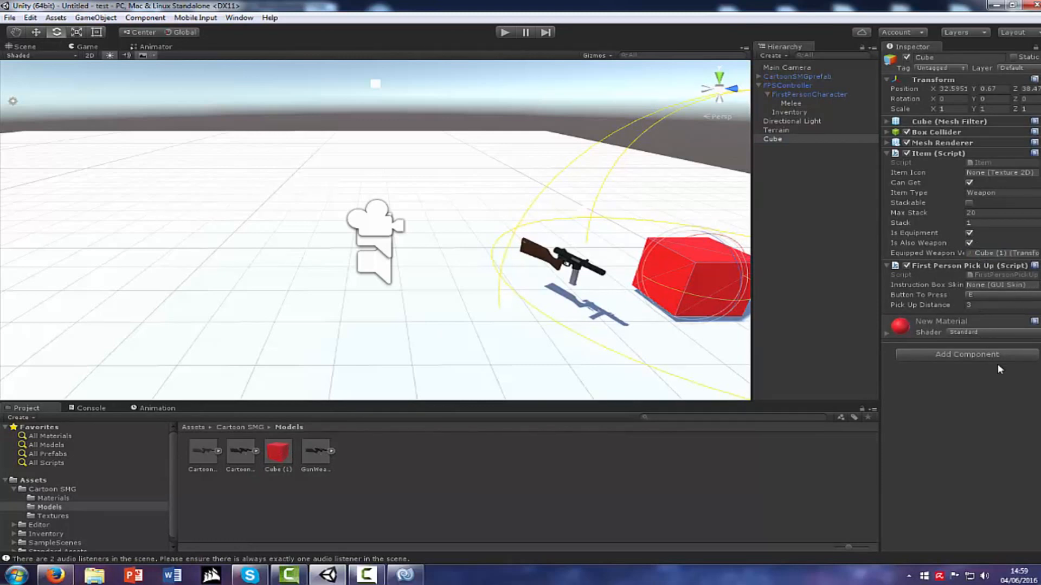
Play the scene and equip the picked-up gun from the inventory to test the weapons bar.
click(504, 32)
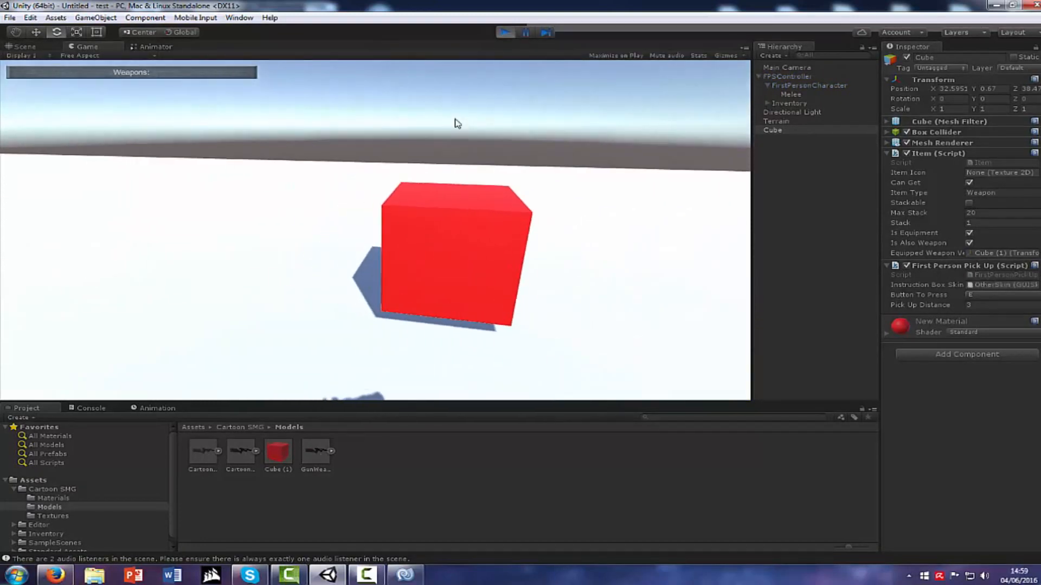
key(i)
click(495, 303)
click(496, 302)
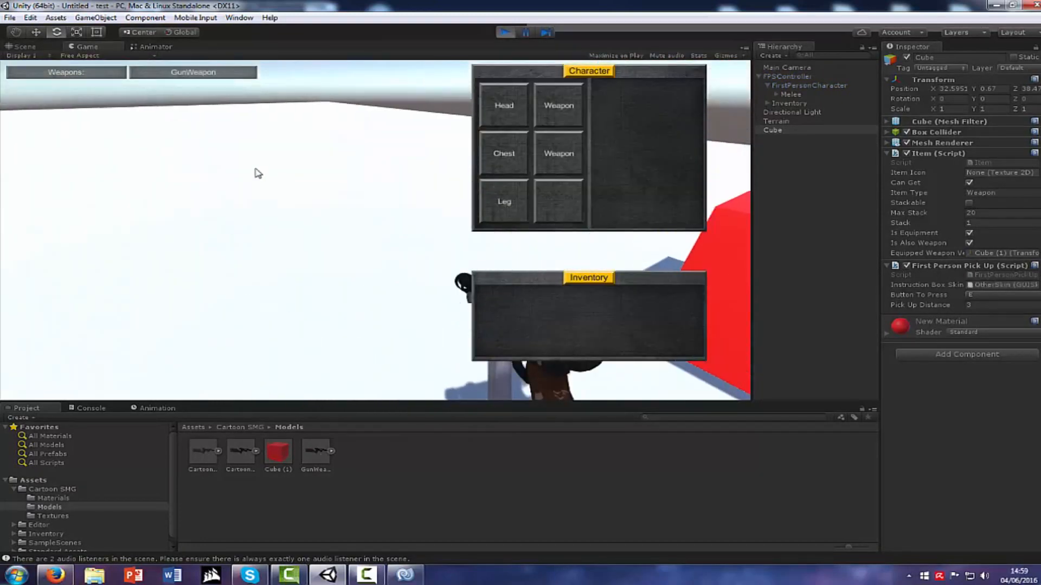
key(i)
key(i)
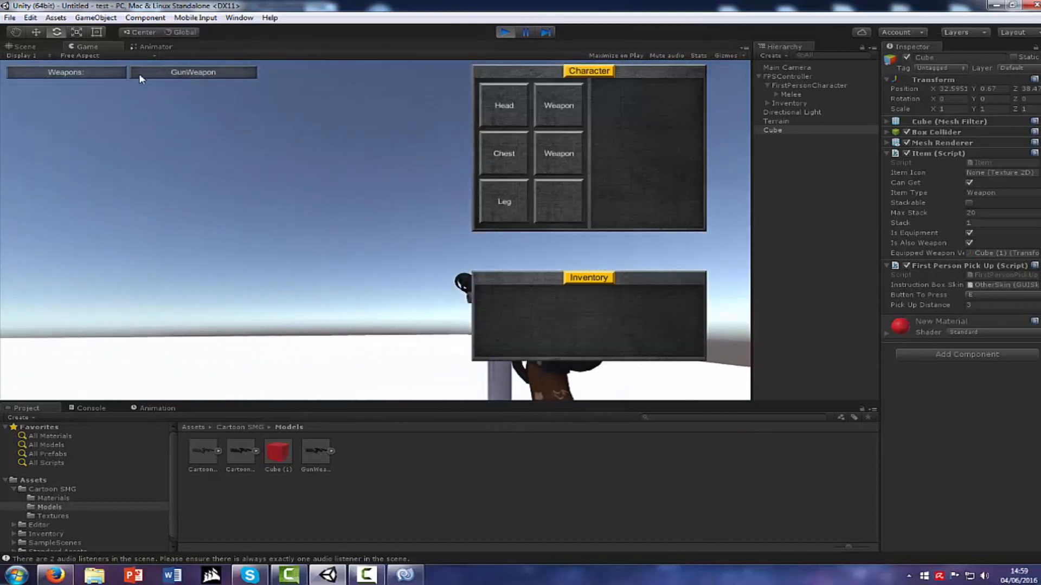
key(i)
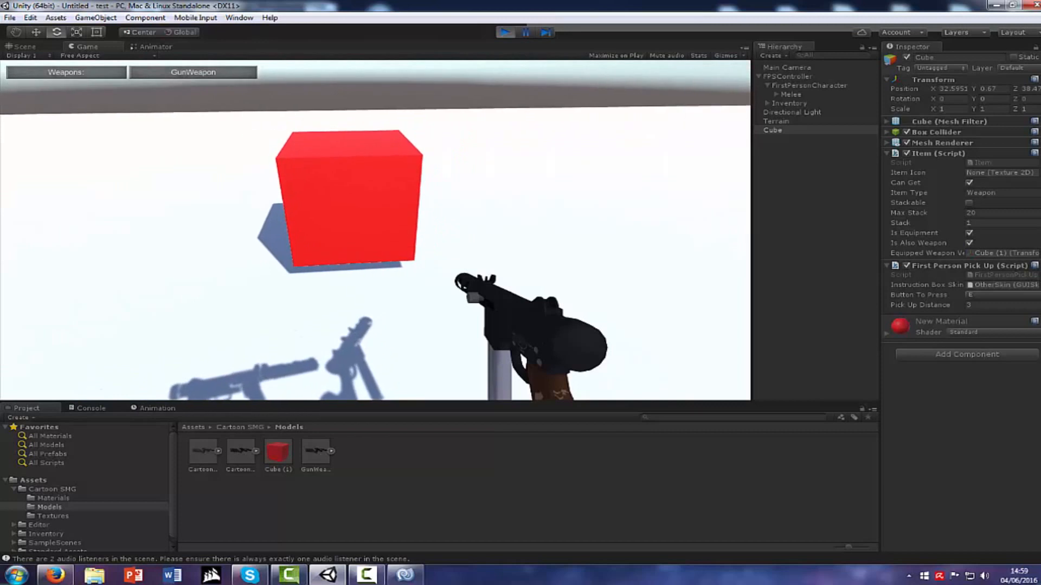
Pick up the red cube, equip it from the inventory as the second weapon, and stop play mode.
key(w)
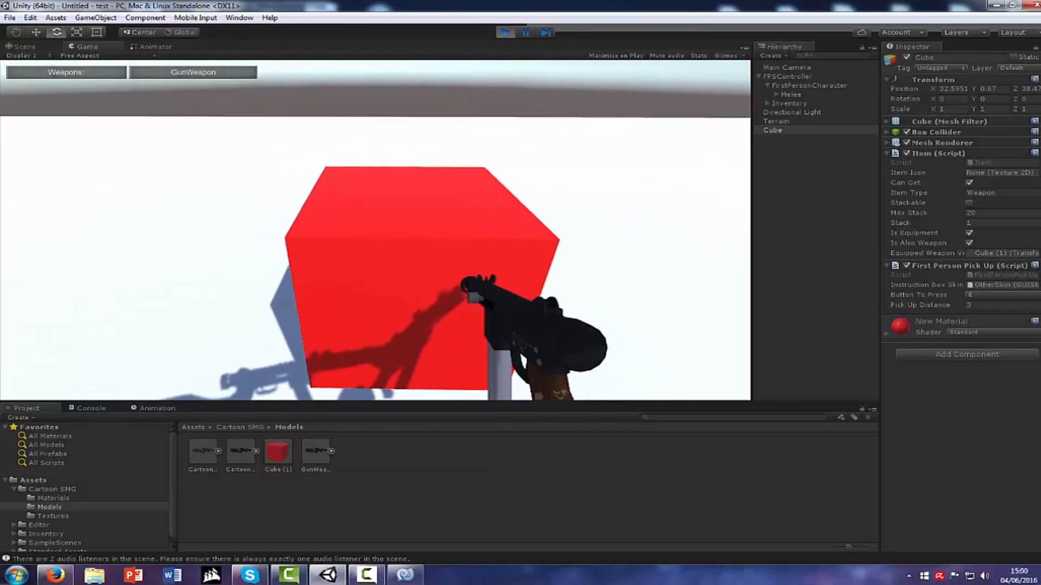
key(e)
key(i)
click(500, 304)
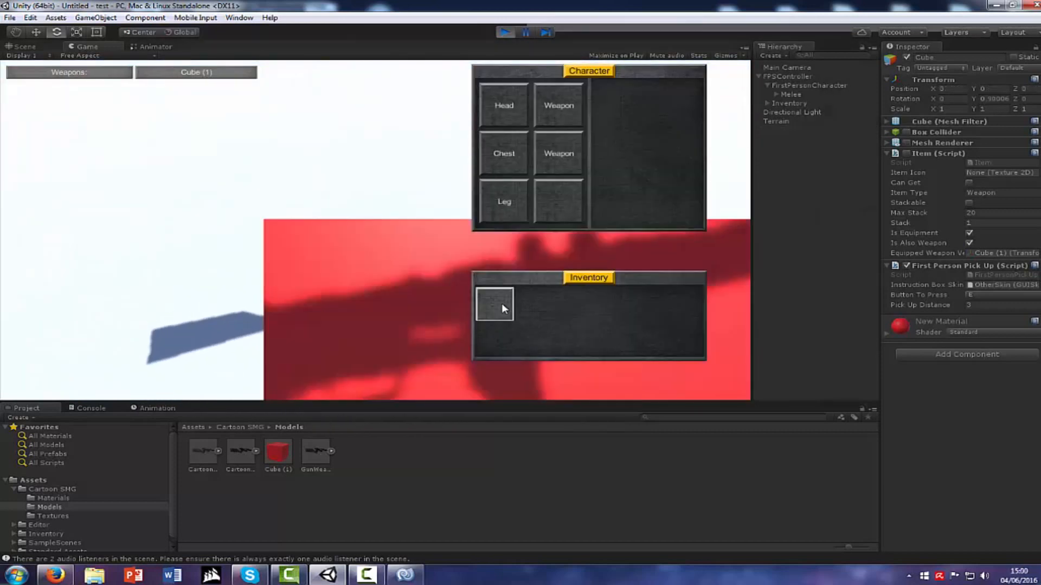
key(i)
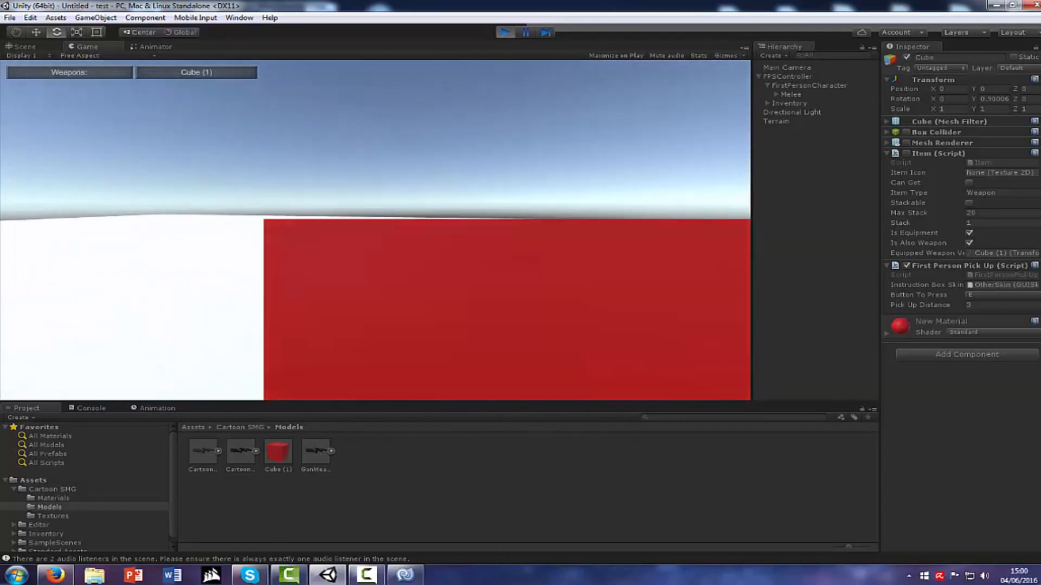
key(super)
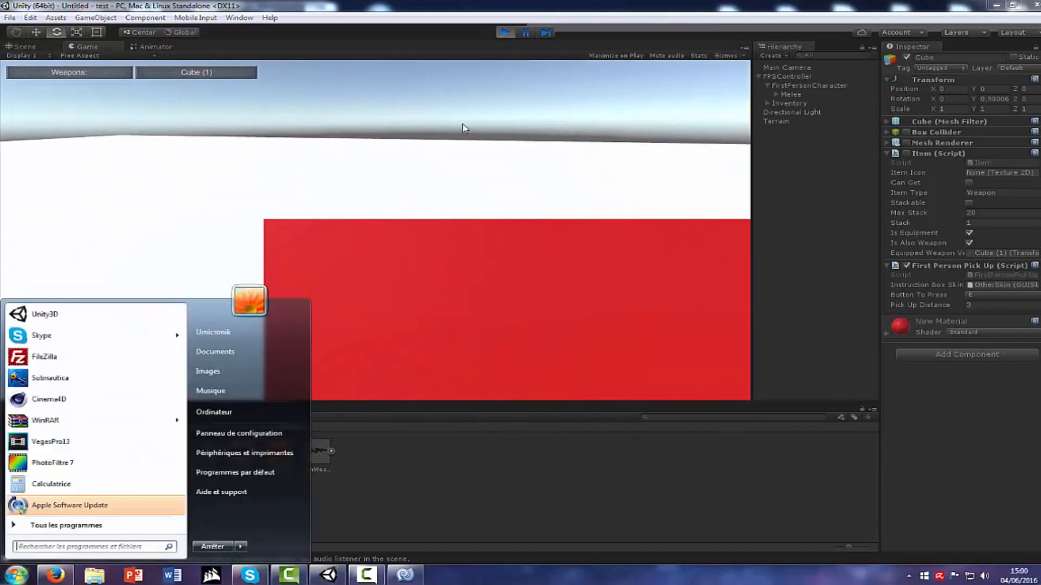
click(507, 33)
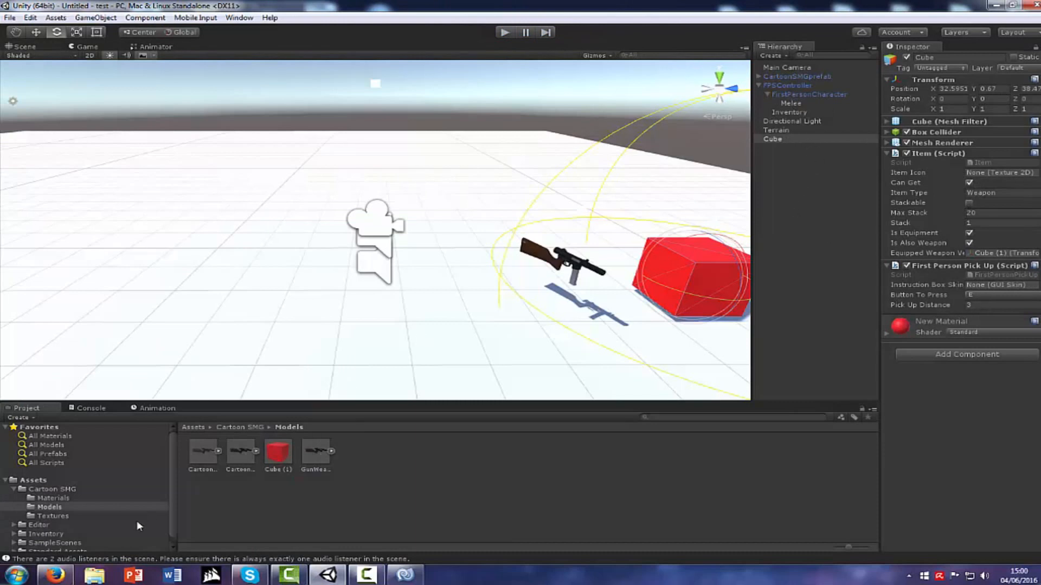
Search all assets for "weapon" and open the WeaponSwitch script in MonoDevelop to examine how weapons are switched.
click(38, 481)
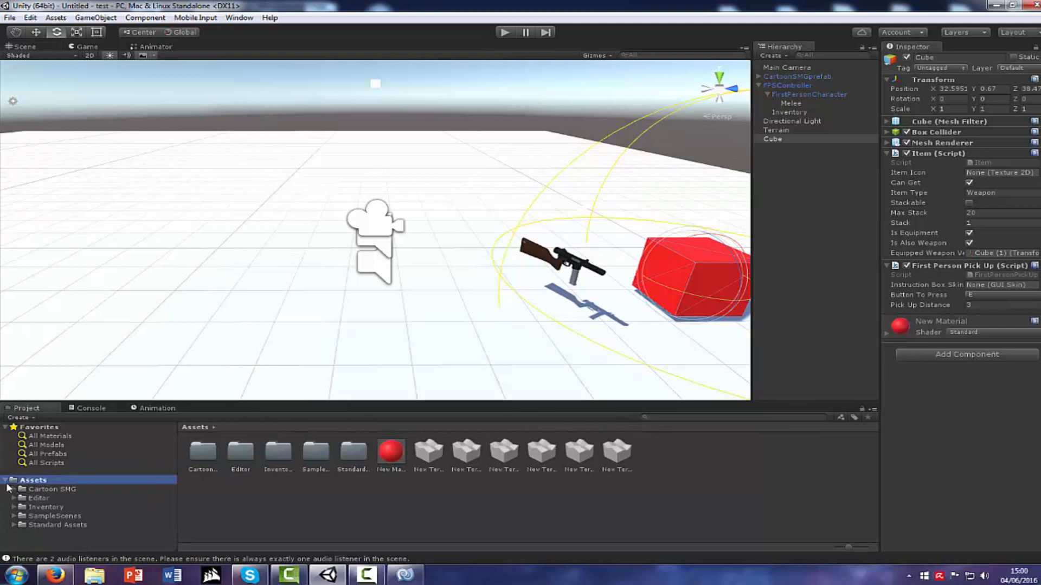
click(687, 415)
text(weapon)
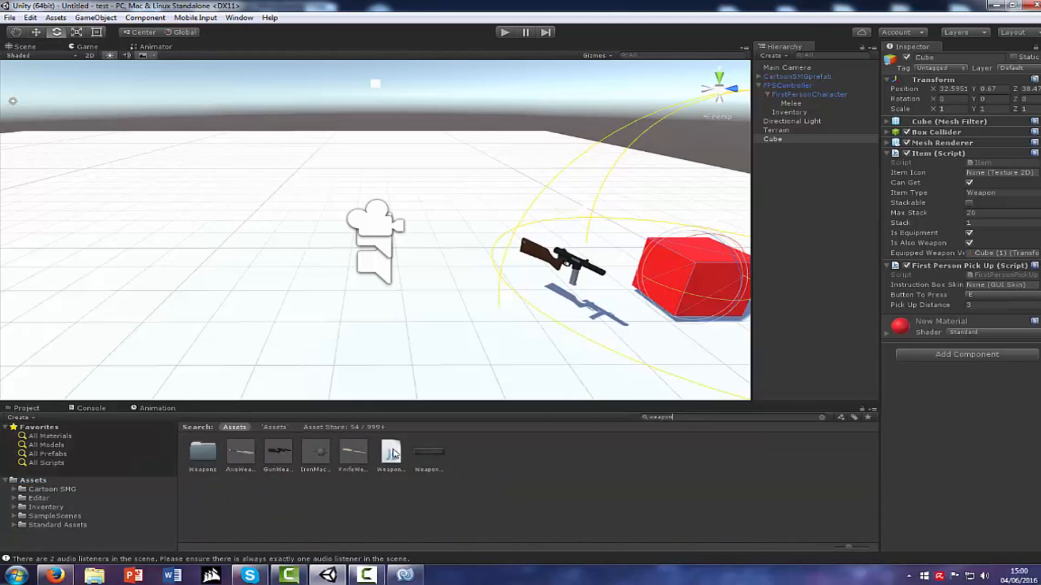
click(391, 453)
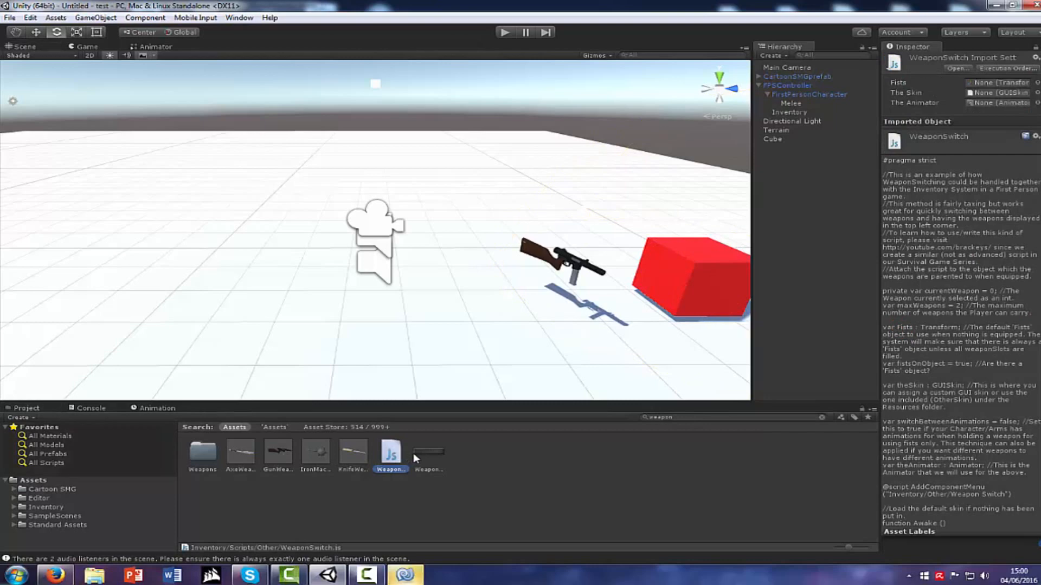
double_click(404, 466)
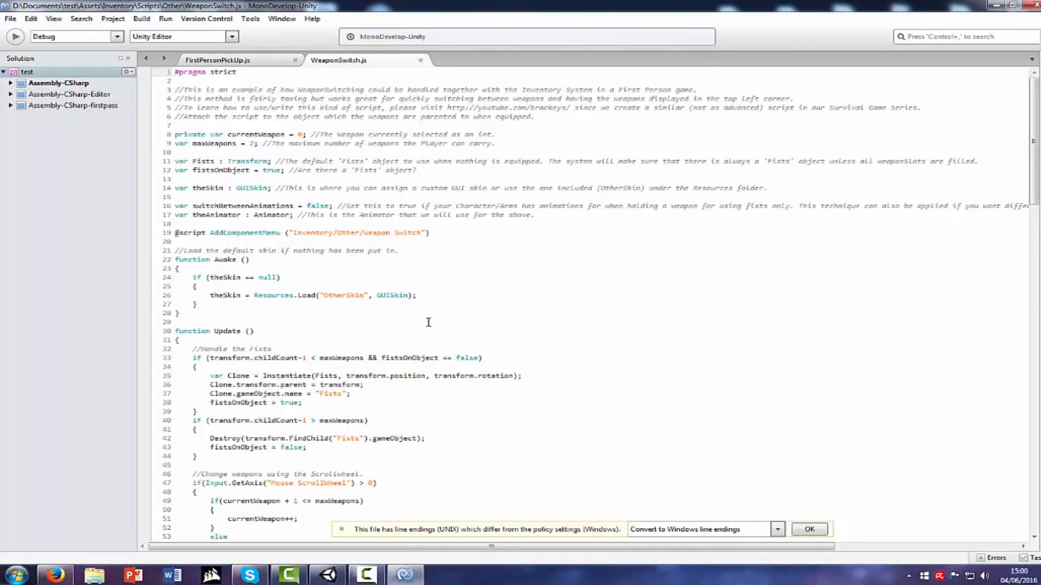
scroll(637, 205, down, 6)
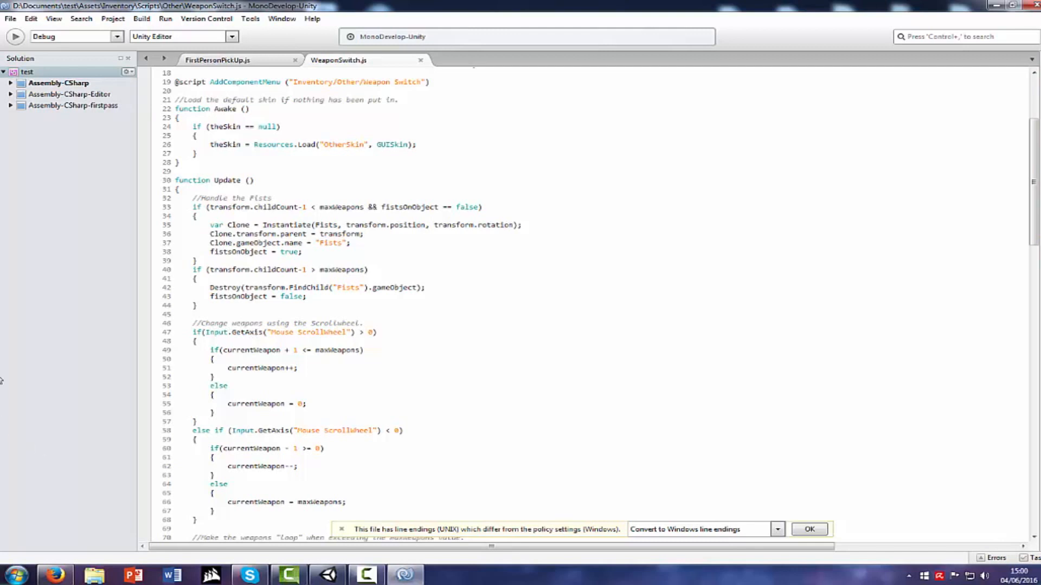
Set maxWeapons to 3 in the WeaponSwitch script and save the file.
scroll(258, 292, up, 1)
scroll(270, 290, down, 3)
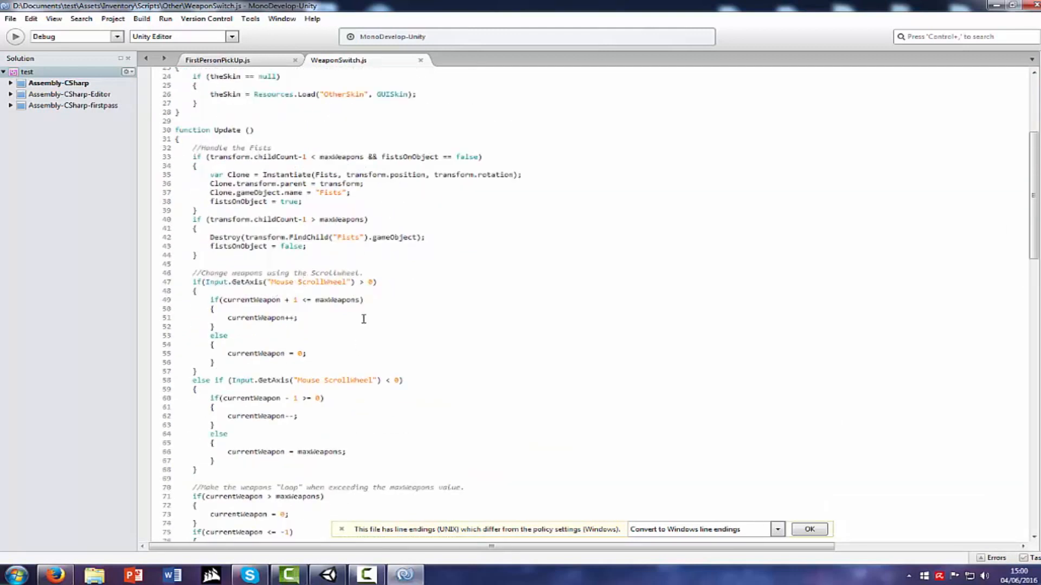
scroll(307, 344, up, 8)
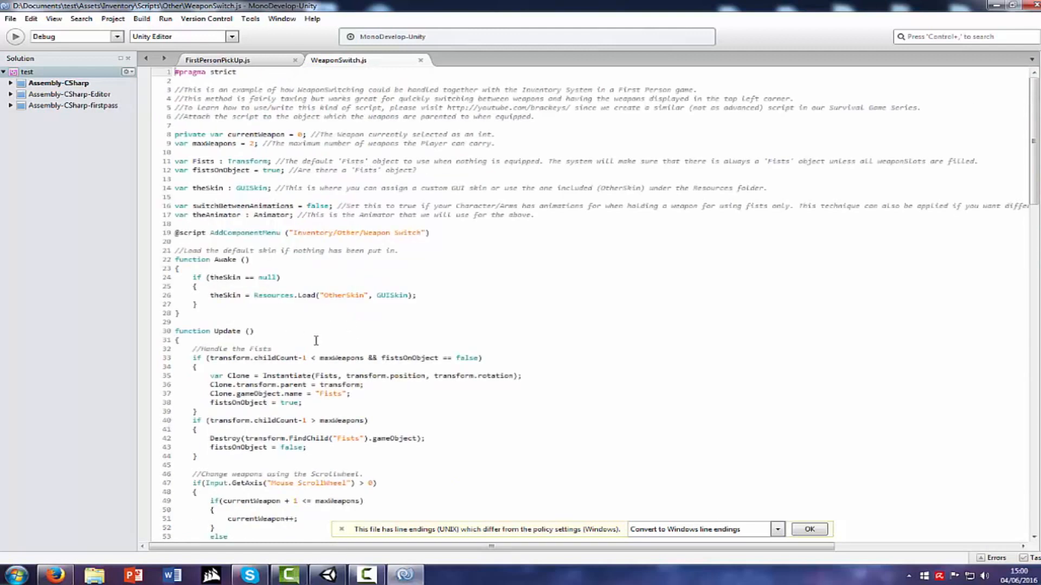
click(253, 143)
key(BackSpace)
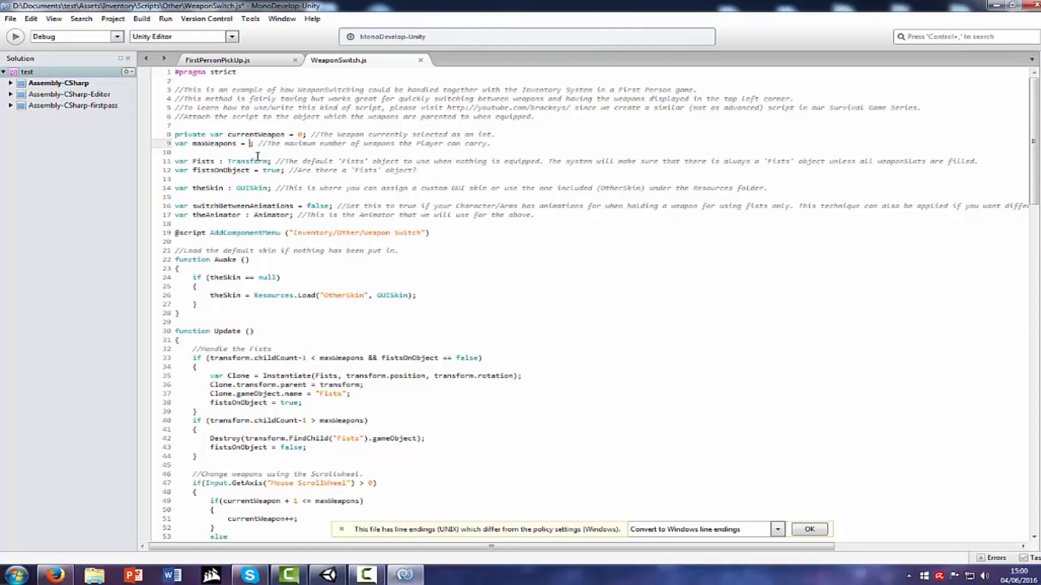
text(3)
click(10, 18)
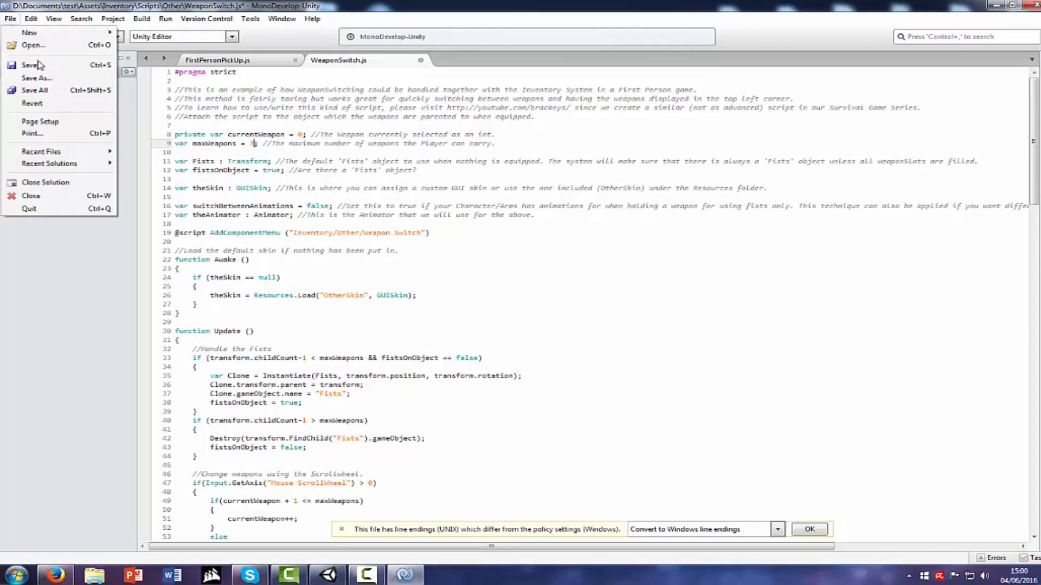
click(22, 66)
Switch to Unity and create an empty child object under Melee in the first-person character.
click(328, 574)
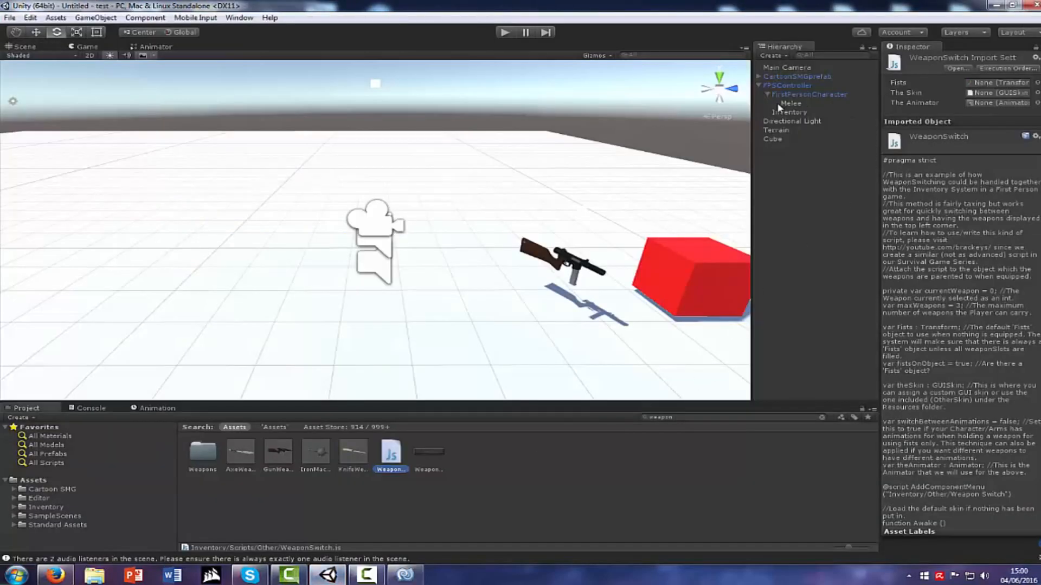
click(790, 103)
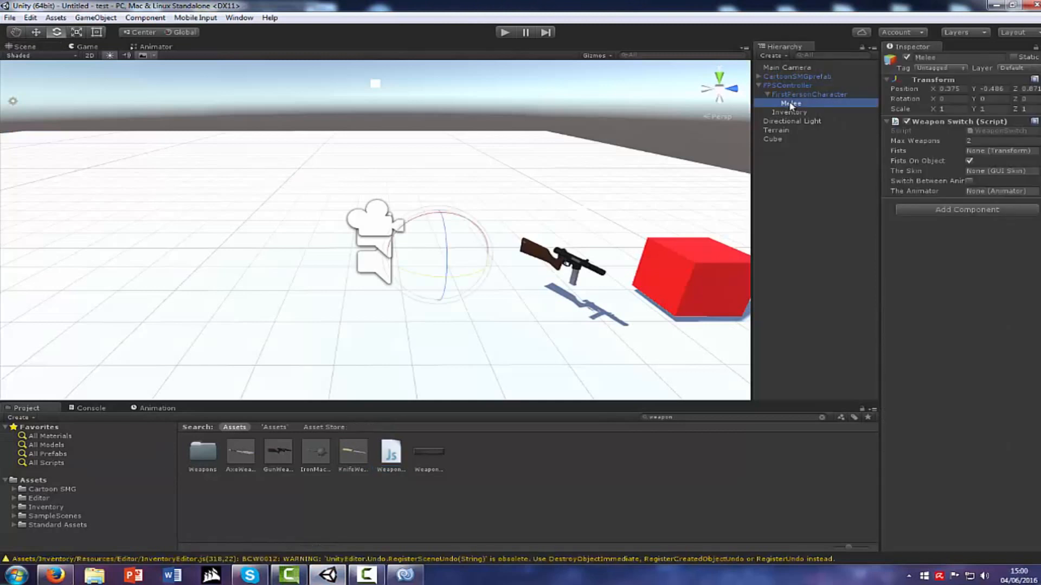
right_click(791, 106)
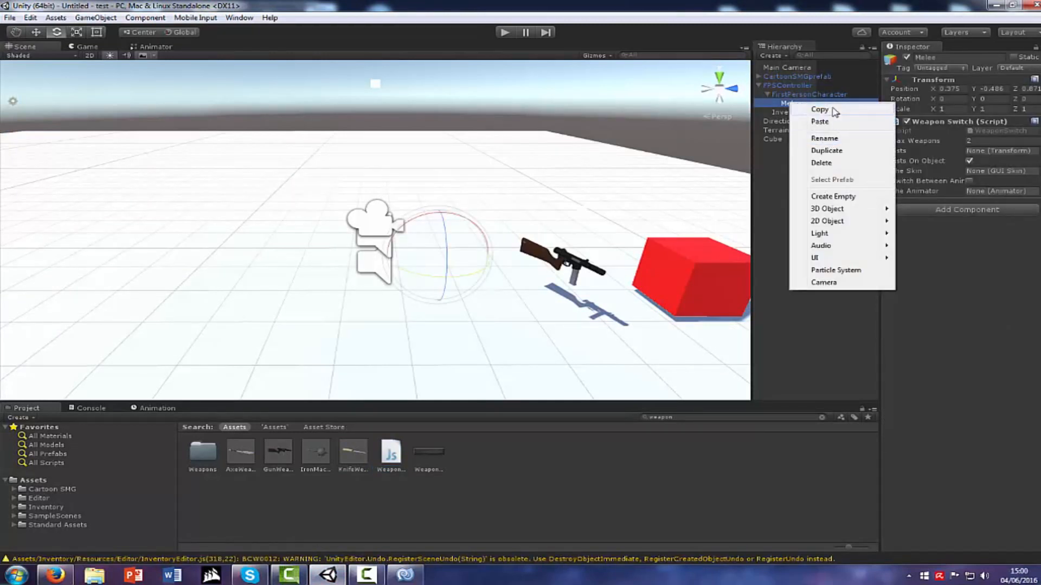
click(833, 197)
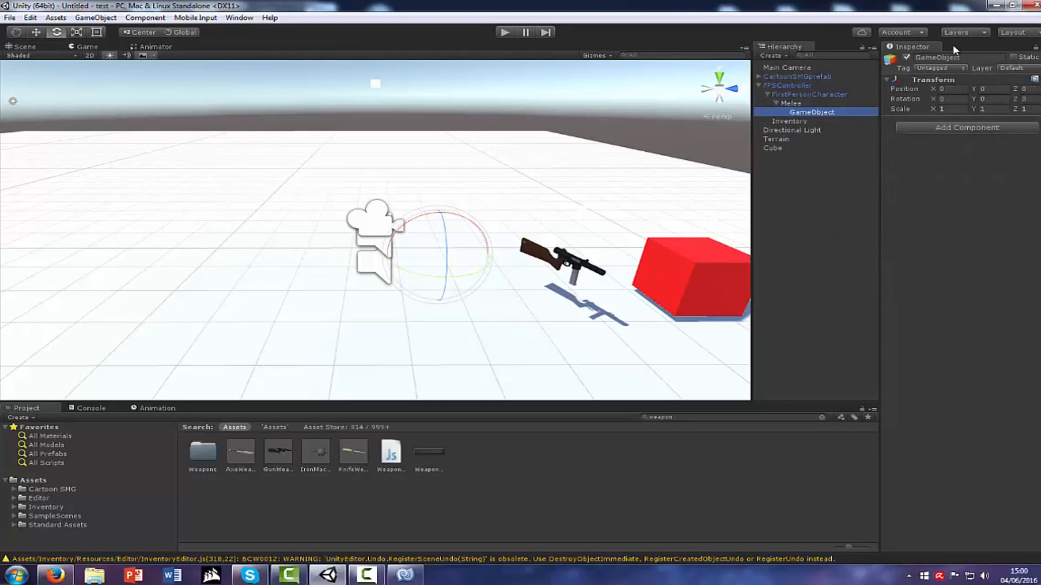
click(964, 57)
text(No)
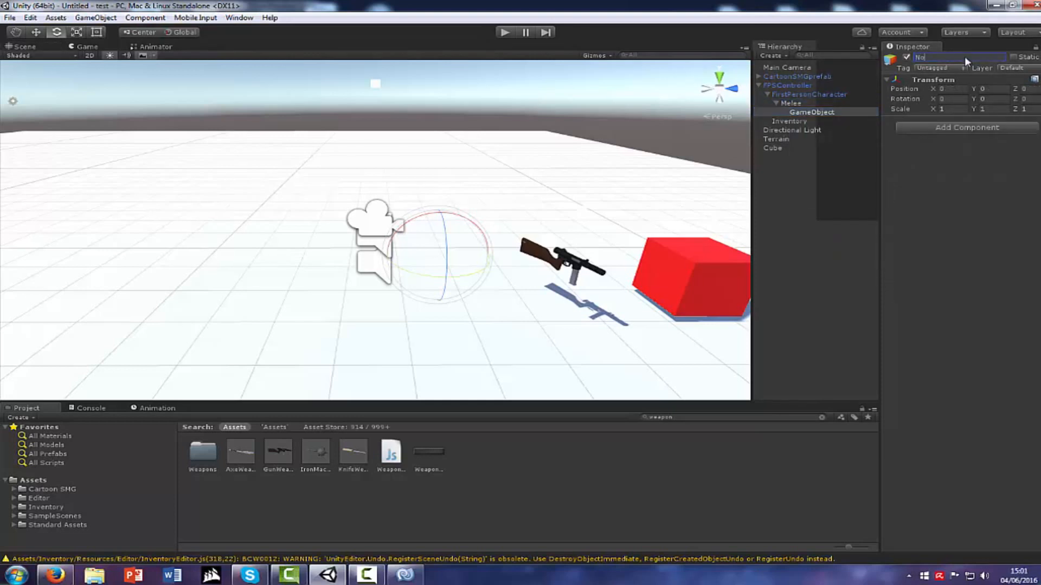
text(Think)
key(Escape)
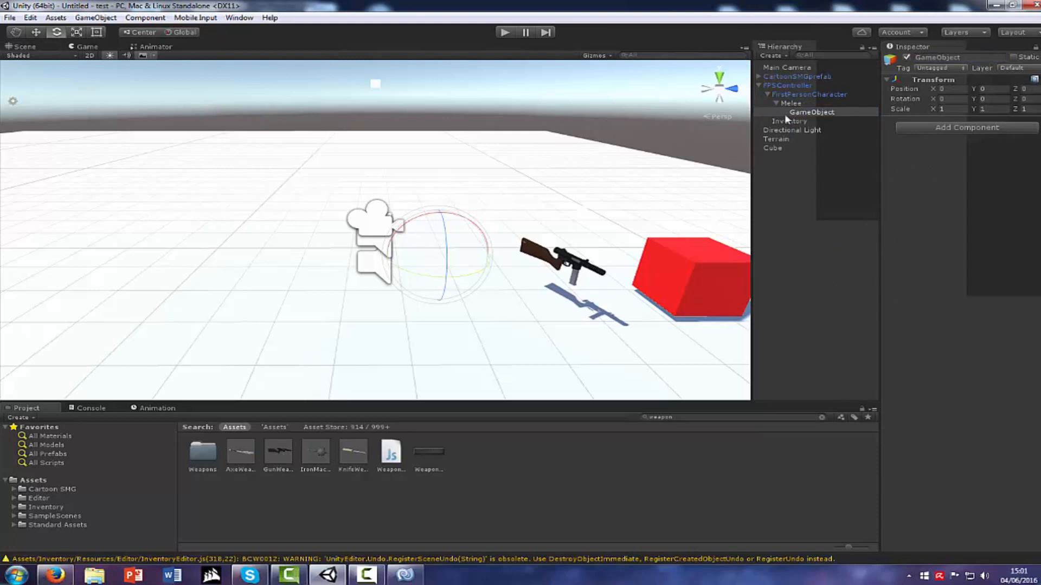
Rename the new empty object under Melee to Fist.
click(987, 60)
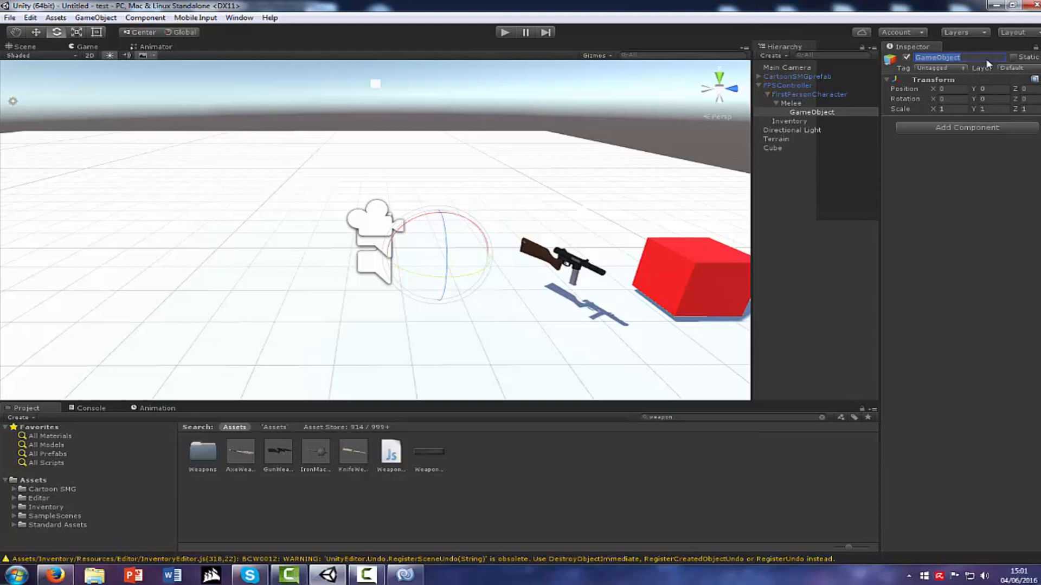
text(Fist)
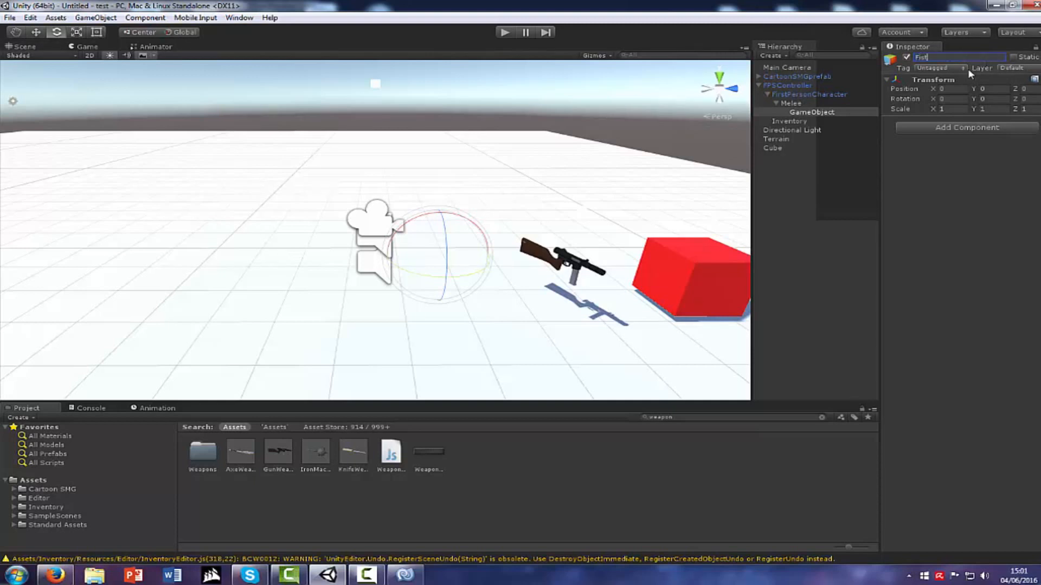
key(Return)
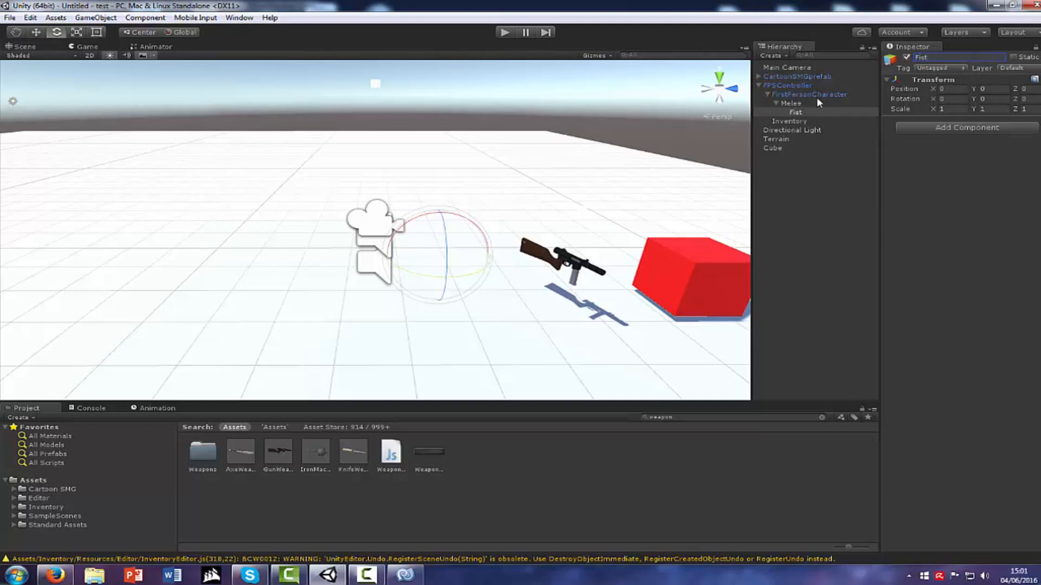
Check the Max Weapons setting of the Weapon Switch script on Melee and reselect the Fist object.
click(796, 103)
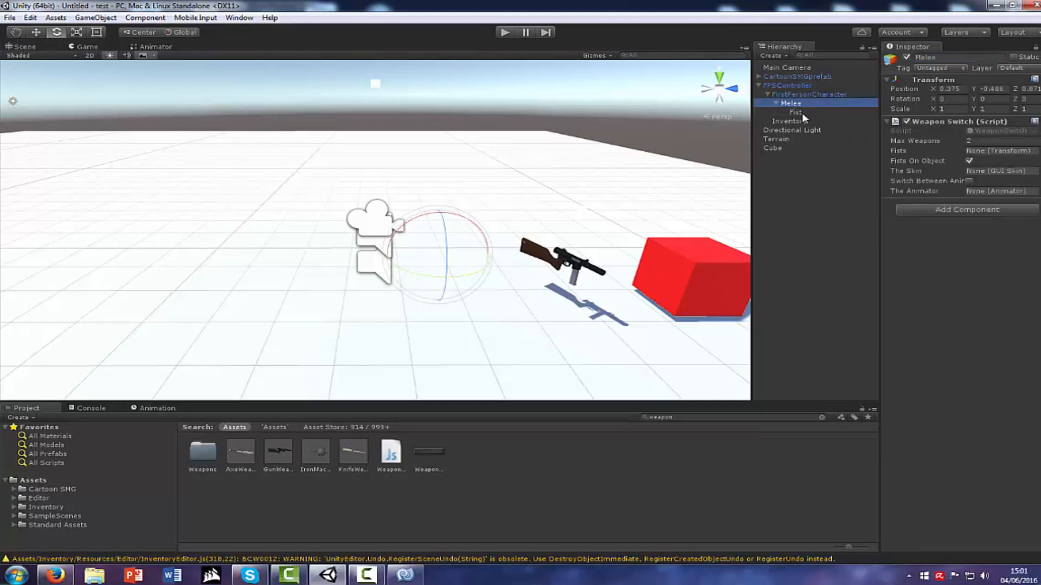
click(987, 141)
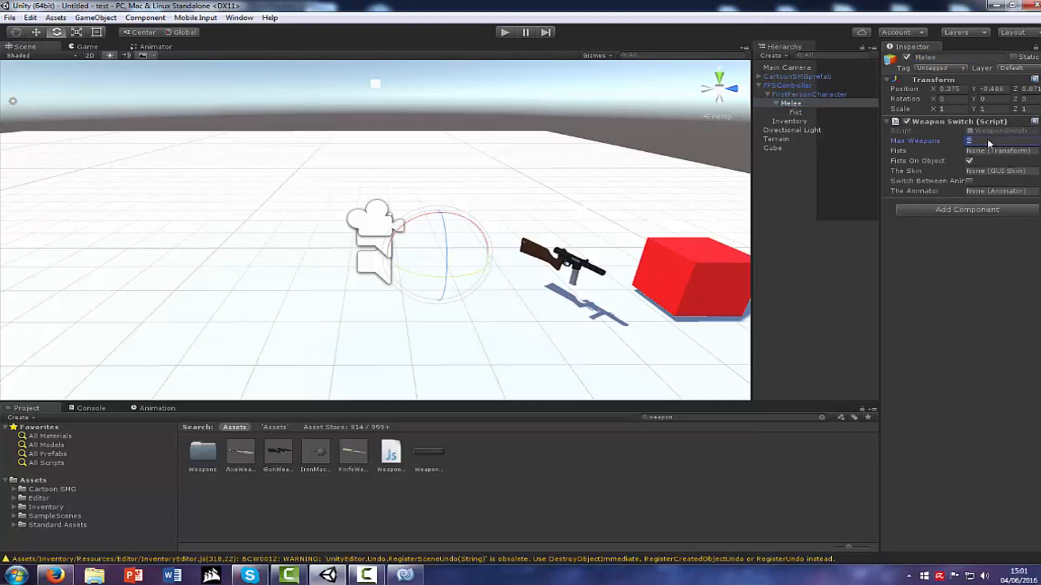
click(796, 112)
Play the scene, pick up the submachine gun and equip it from the inventory.
click(505, 33)
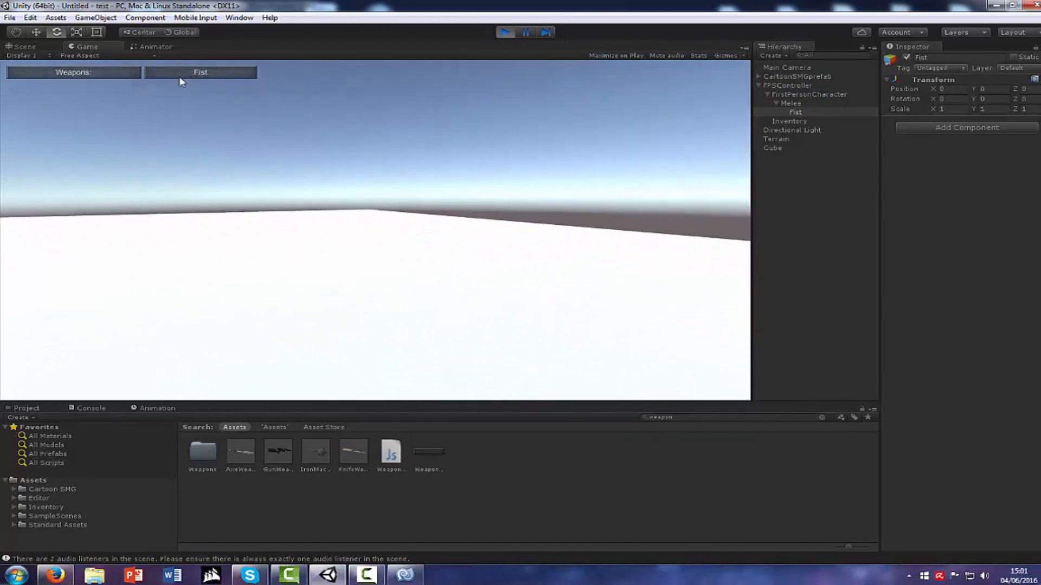
key(w)
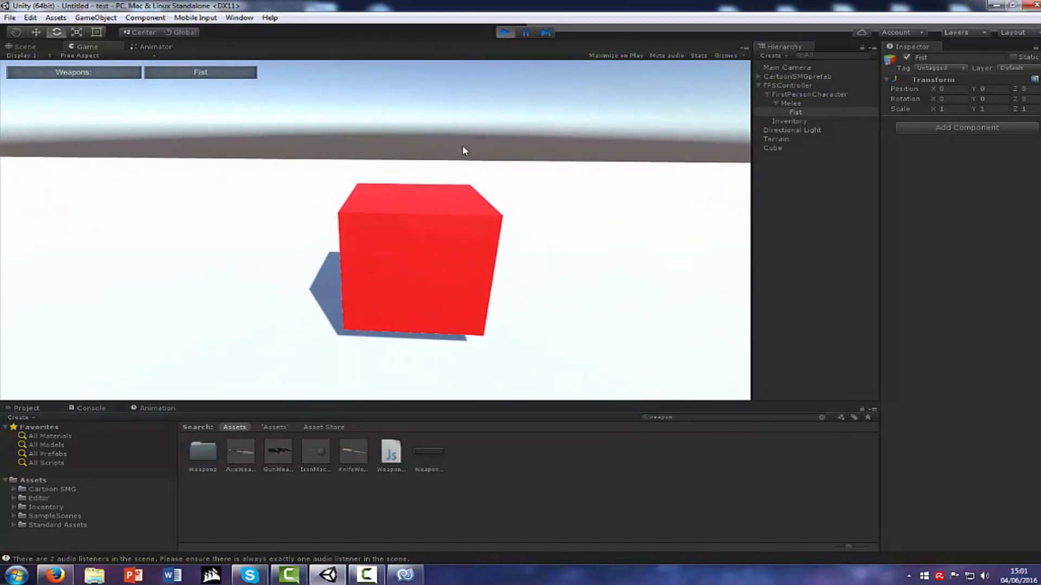
key(s)
key(e)
key(i)
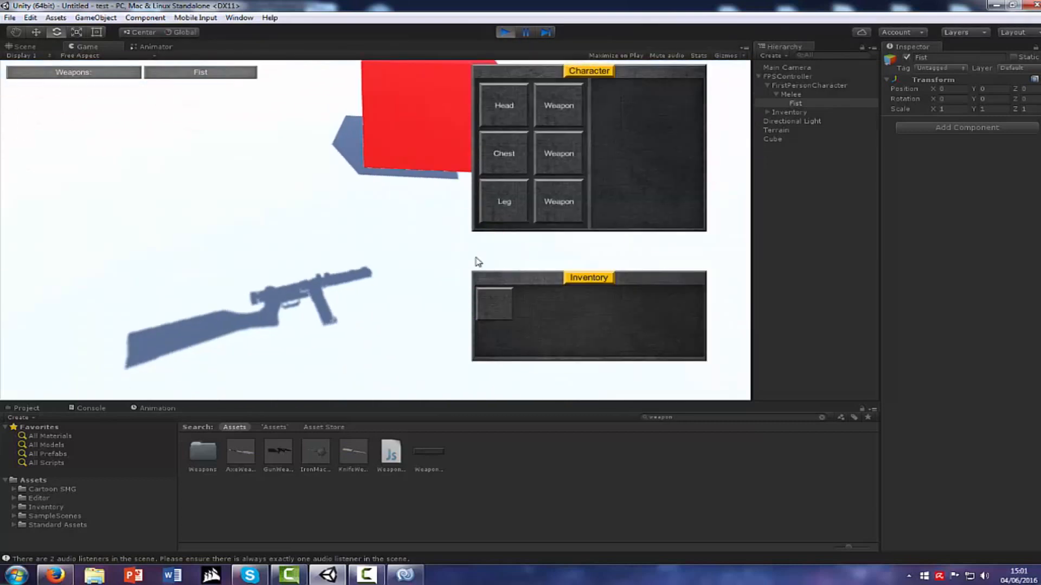
click(493, 300)
click(493, 301)
key(i)
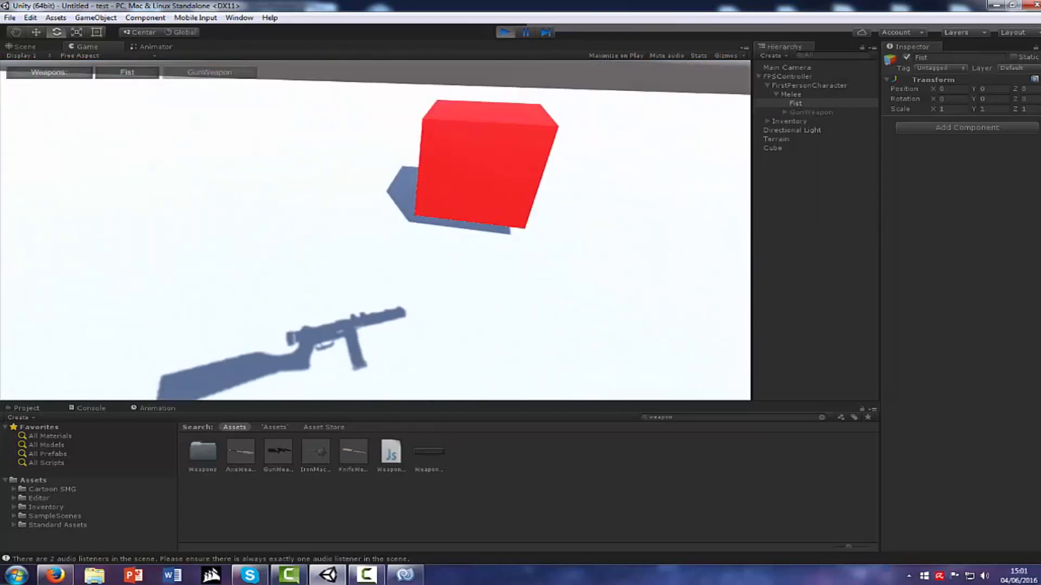
Switch repeatedly between the Fist and GunWeapon slots to test weapon switching.
key(2)
key(1)
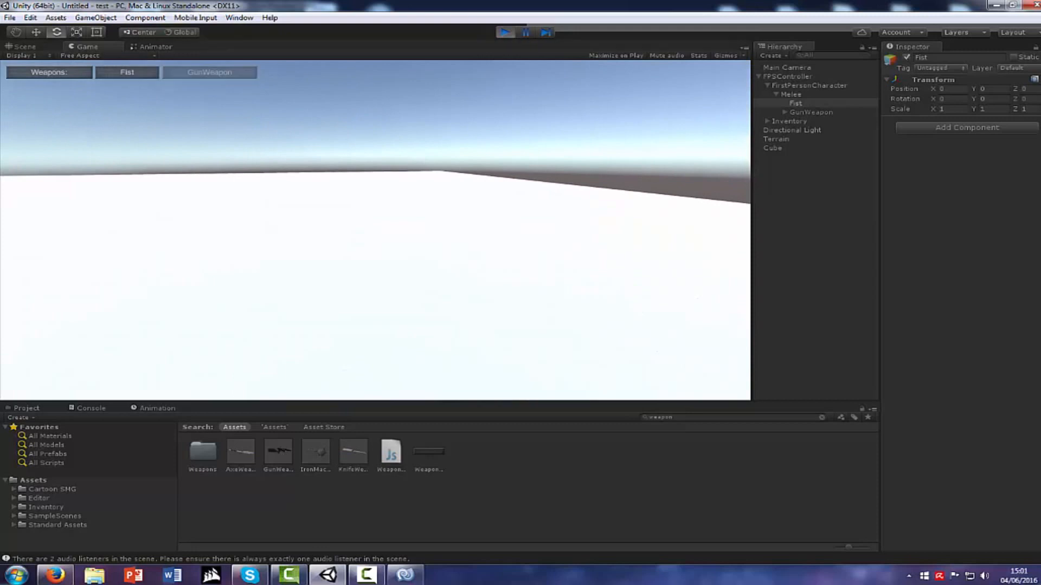
key(2)
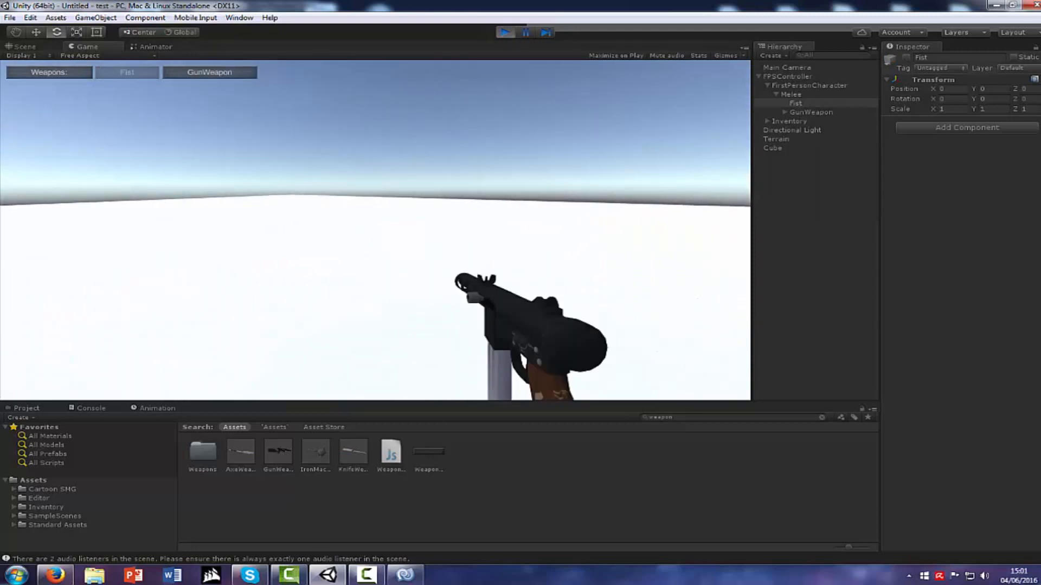
key(1)
key(2)
key(1)
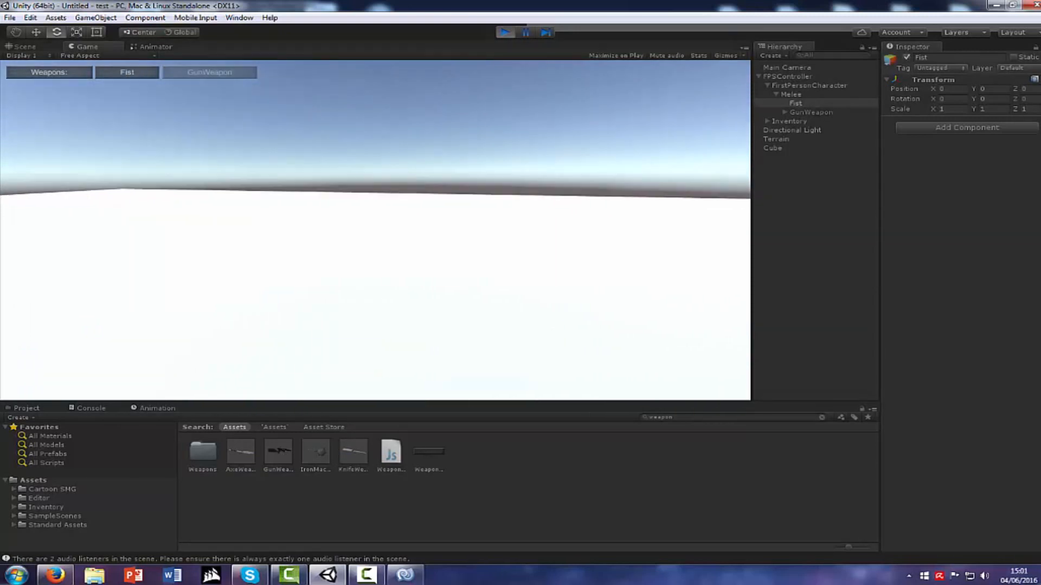
key(2)
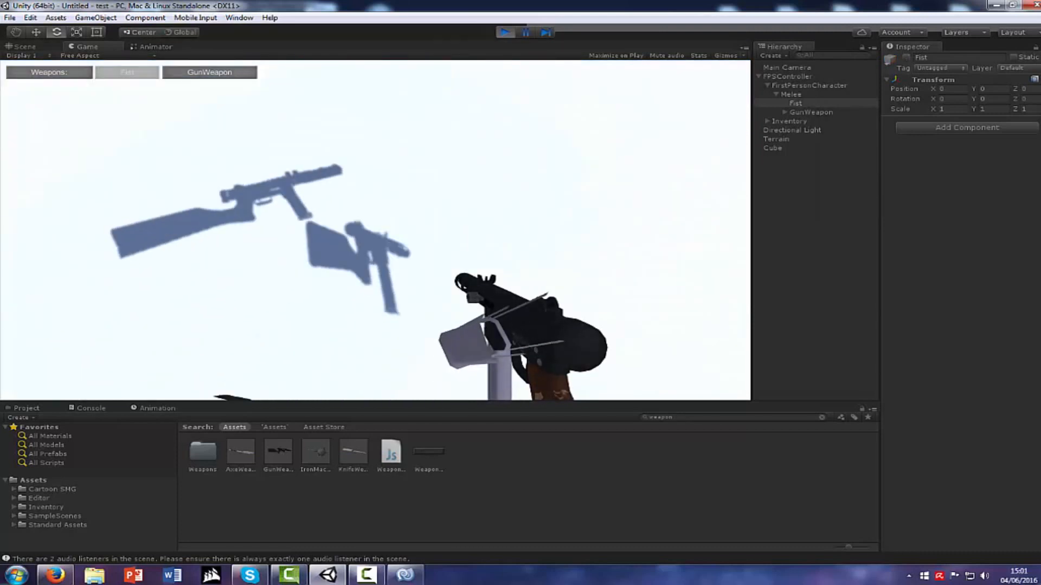
key(1)
key(2)
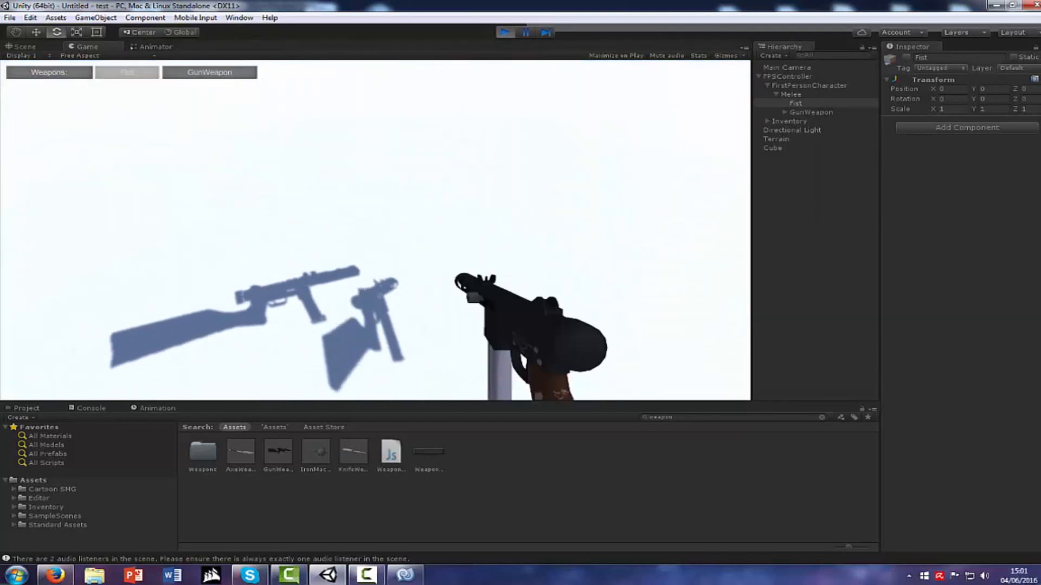
key(1)
key(2)
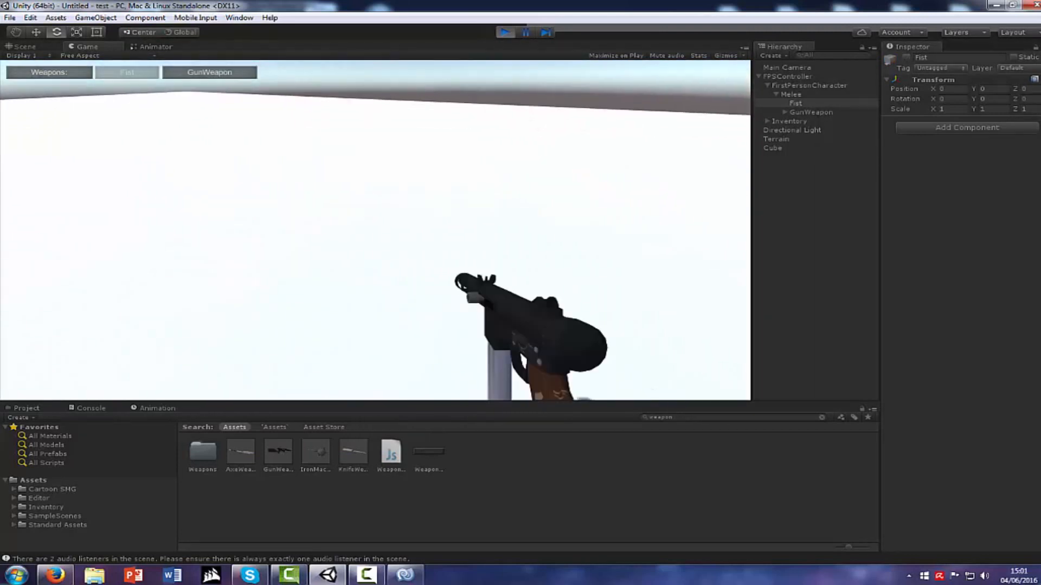
key(1)
Examine the picked-up CartoonSMGprefab around the player in the Scene view while the game runs, and stop play mode.
key(super)
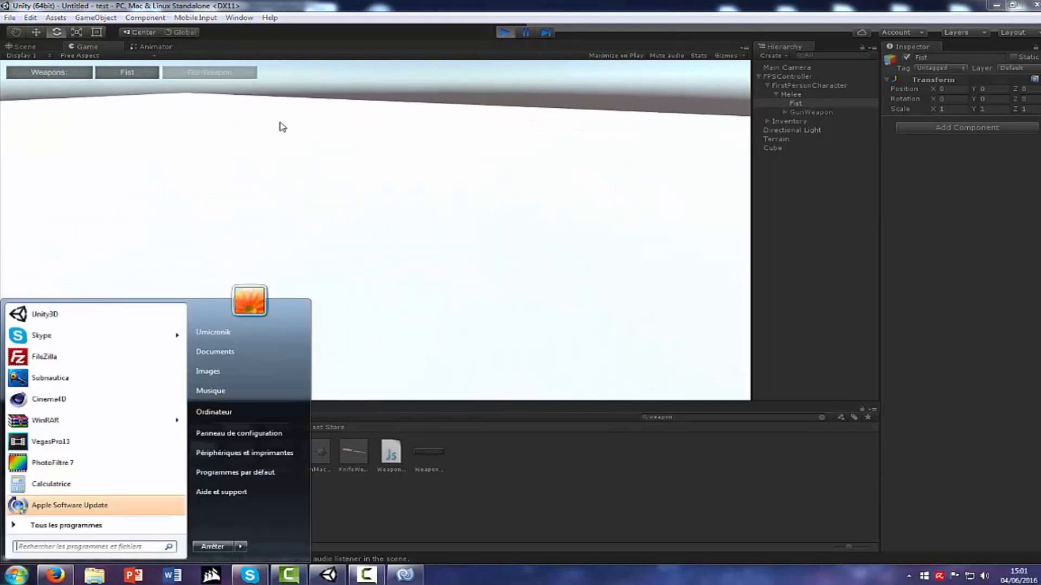
click(23, 49)
scroll(408, 139, up, 5)
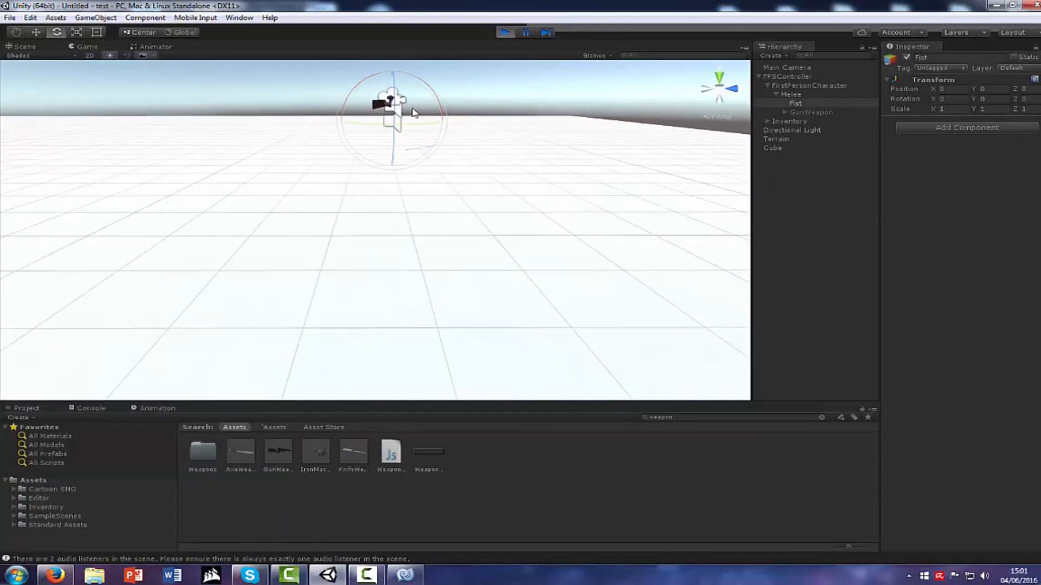
key(f)
scroll(385, 222, up, 7)
scroll(386, 226, up, 6)
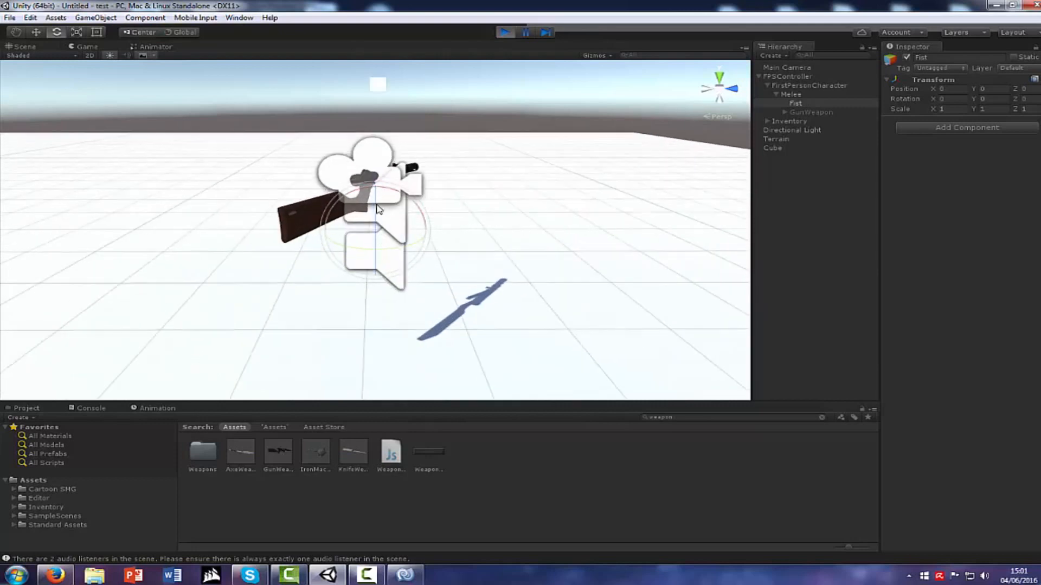
click(307, 210)
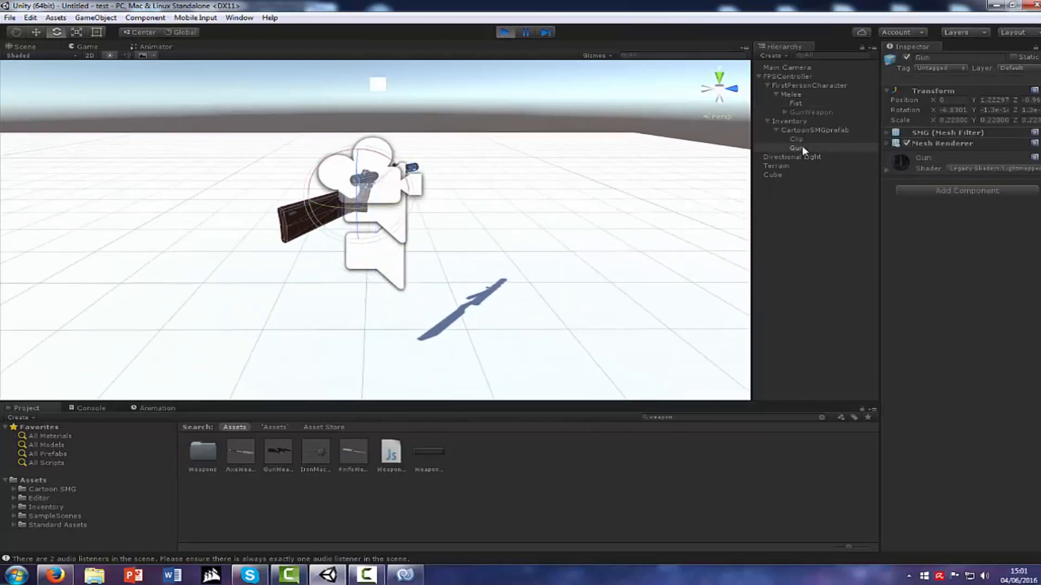
alt+drag(480, 230, 597, 229)
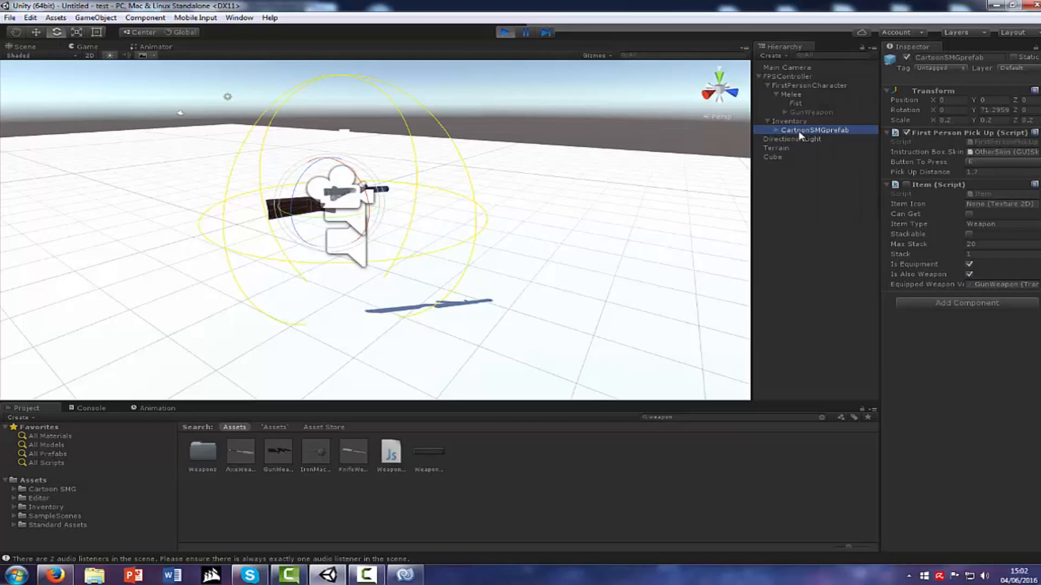
click(503, 32)
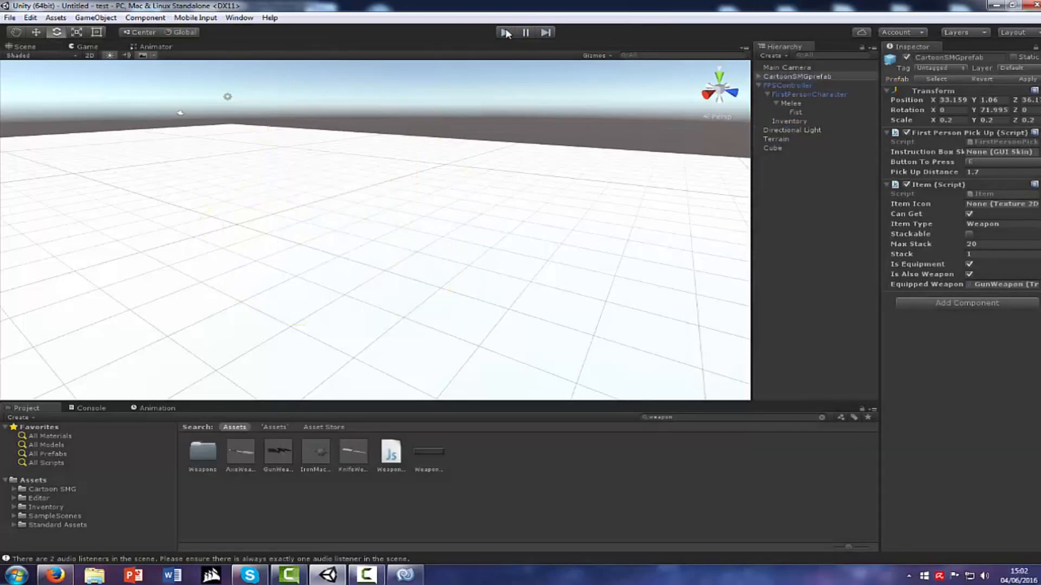
Play the scene again, pick up and equip the submachine gun from the inventory, and stop play mode.
key(w)
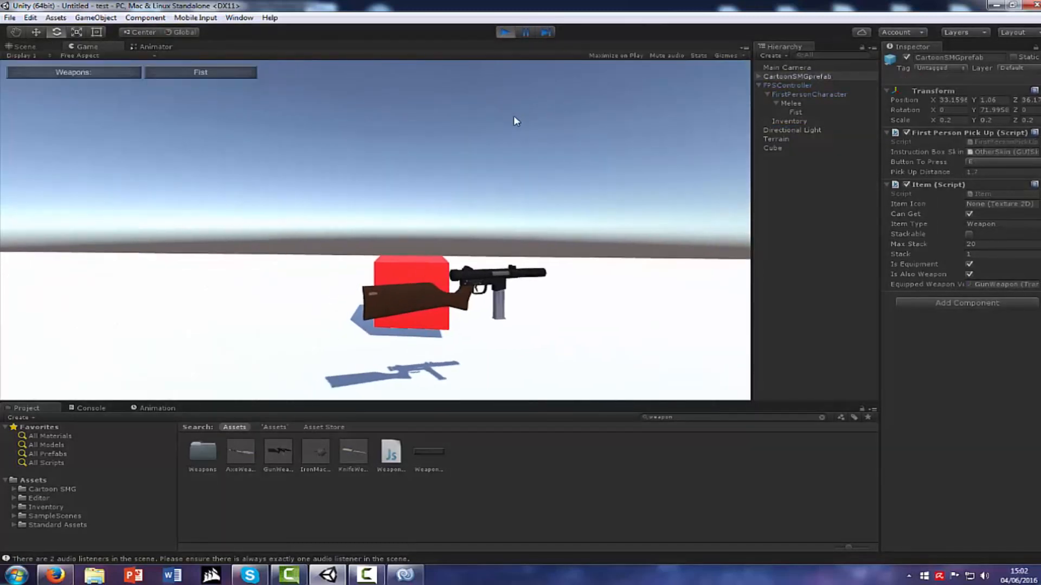
key(e)
key(i)
click(500, 311)
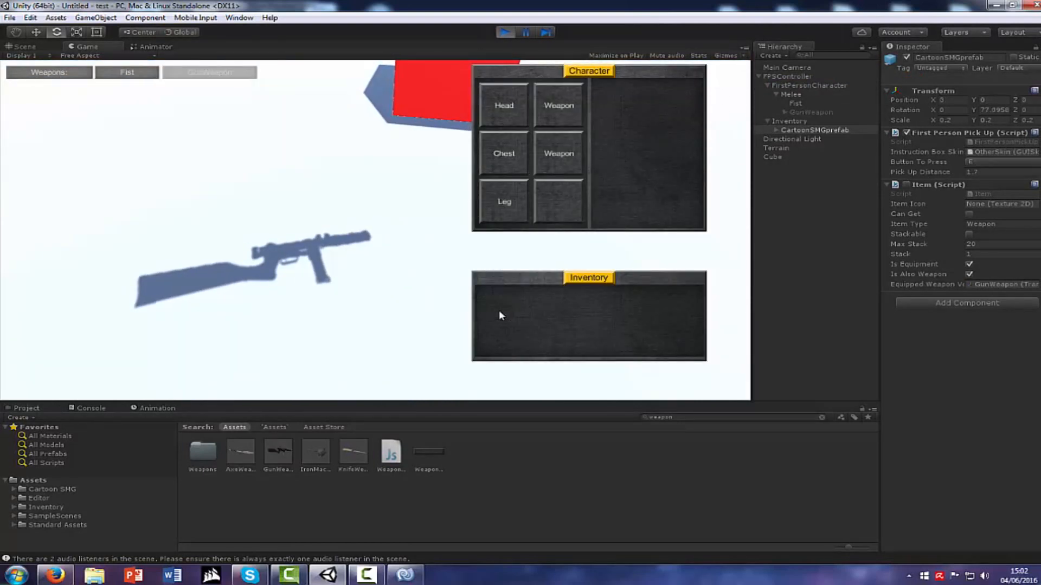
key(i)
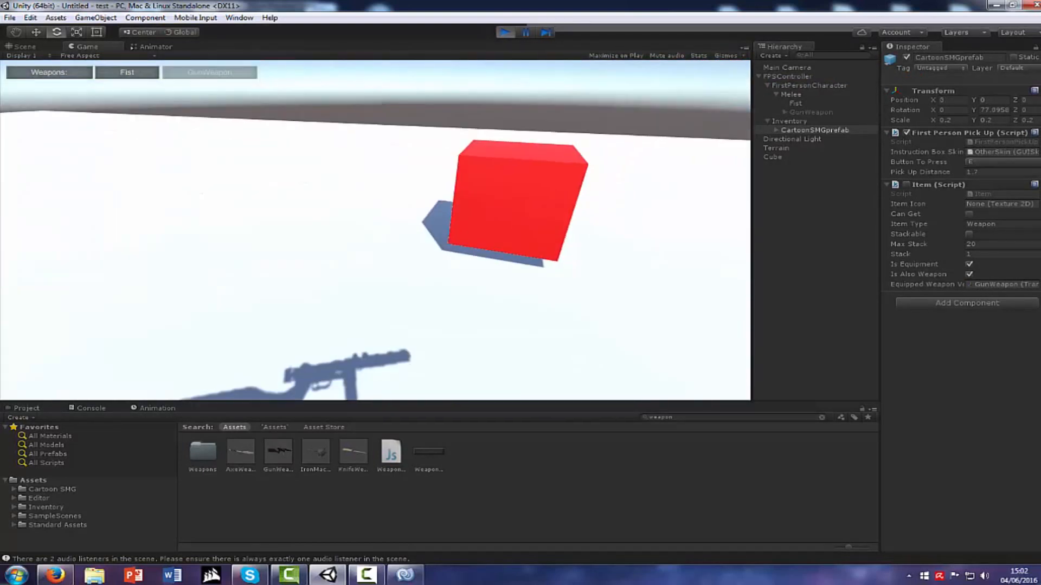
key(super)
click(500, 32)
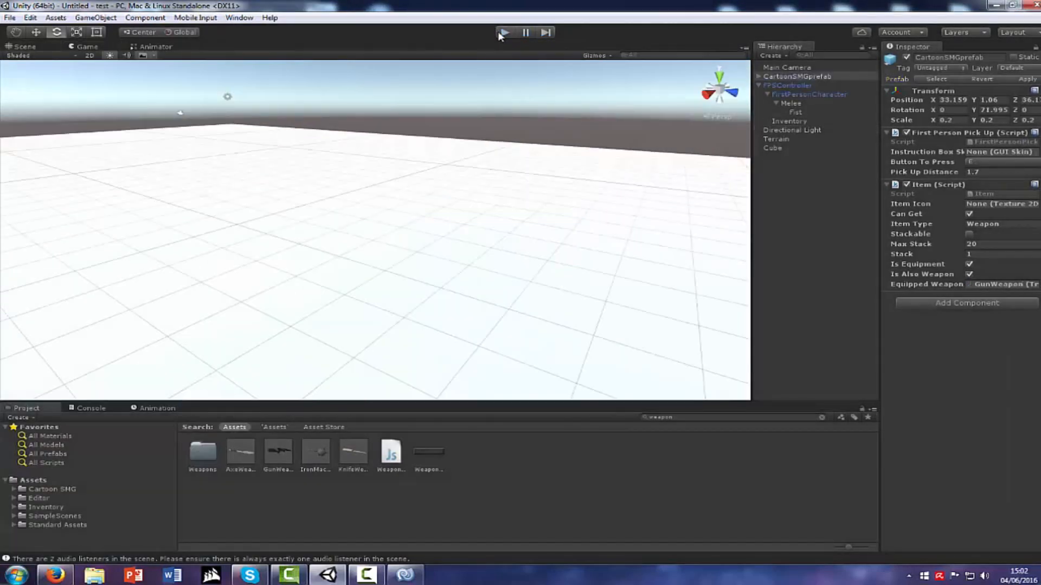
Select the red cube in the Scene view, play the scene and pick up the submachine gun and cube.
scroll(454, 114, down, 15)
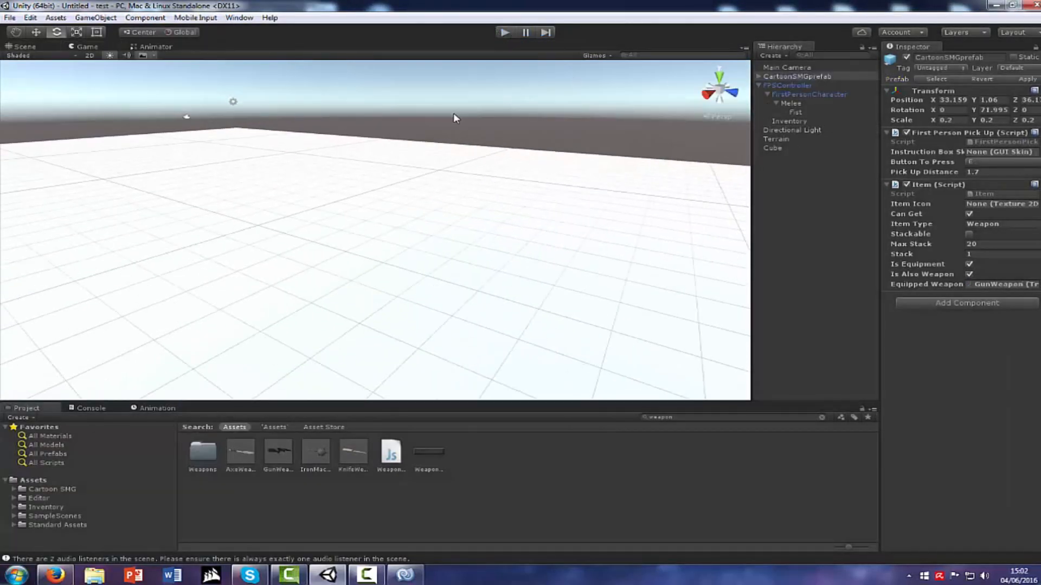
scroll(427, 225, down, 3)
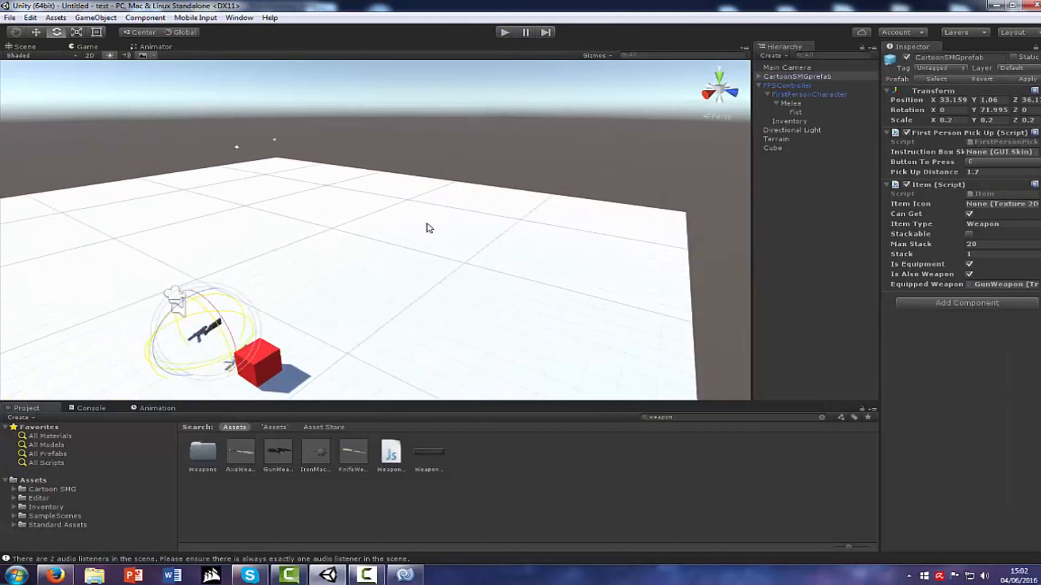
alt+drag(309, 297, 391, 300)
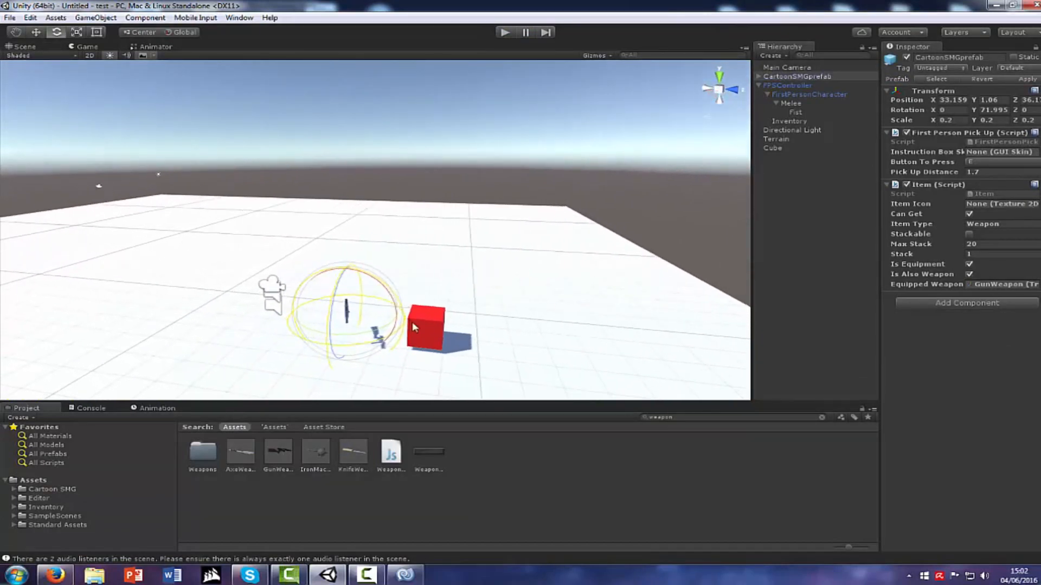
click(424, 332)
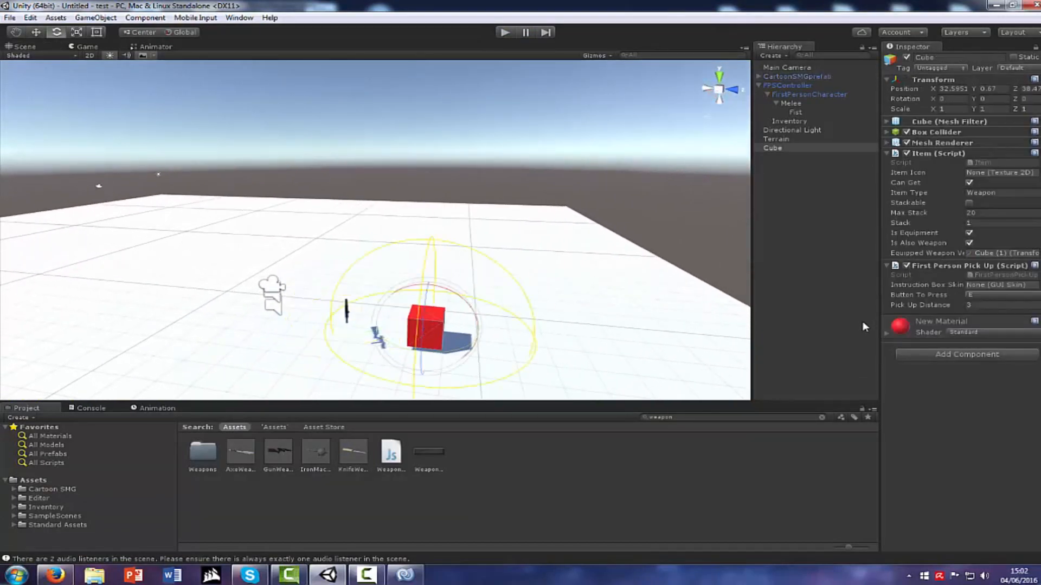
click(505, 32)
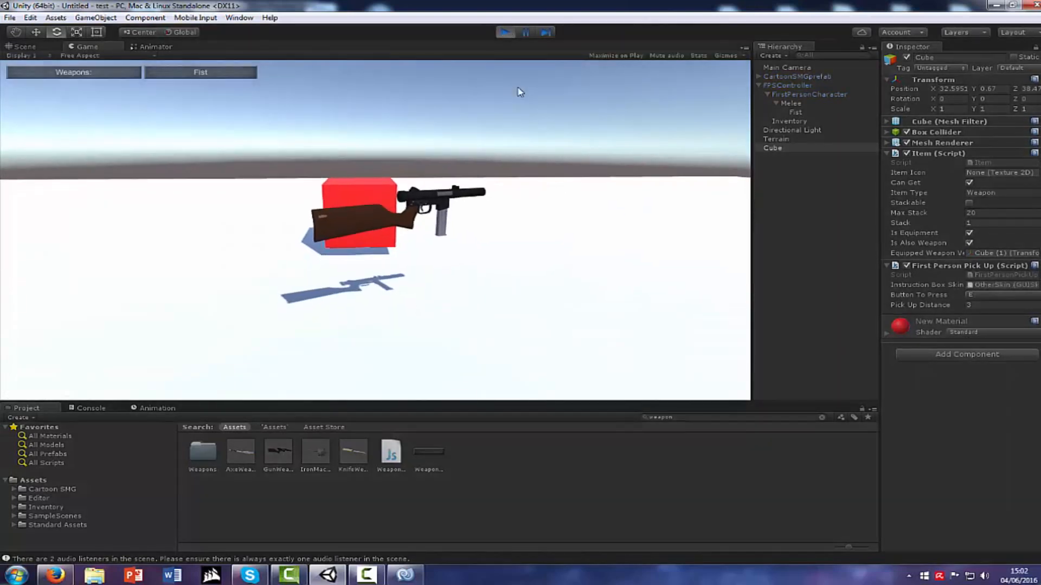
key(e)
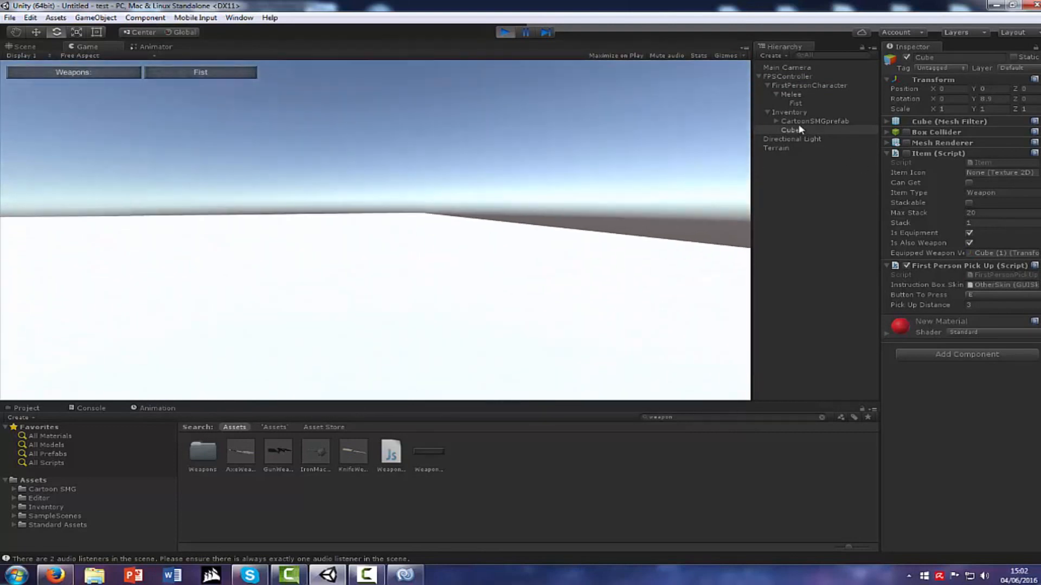
Delete CartoonSMGprefab from the player's Inventory object while the game runs, check the in-game inventory and stop play mode.
click(793, 123)
key(Delete)
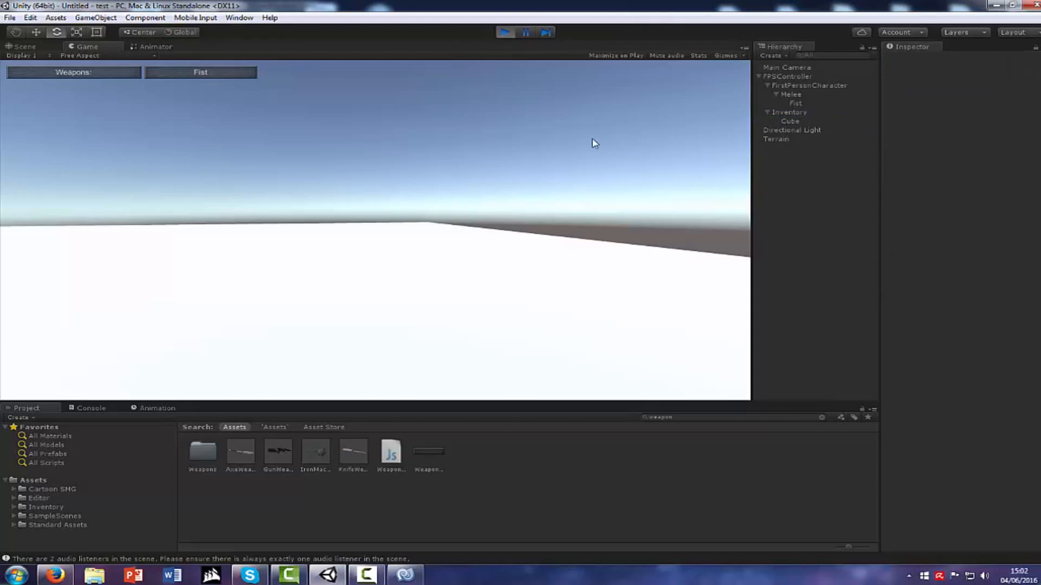
click(592, 140)
key(i)
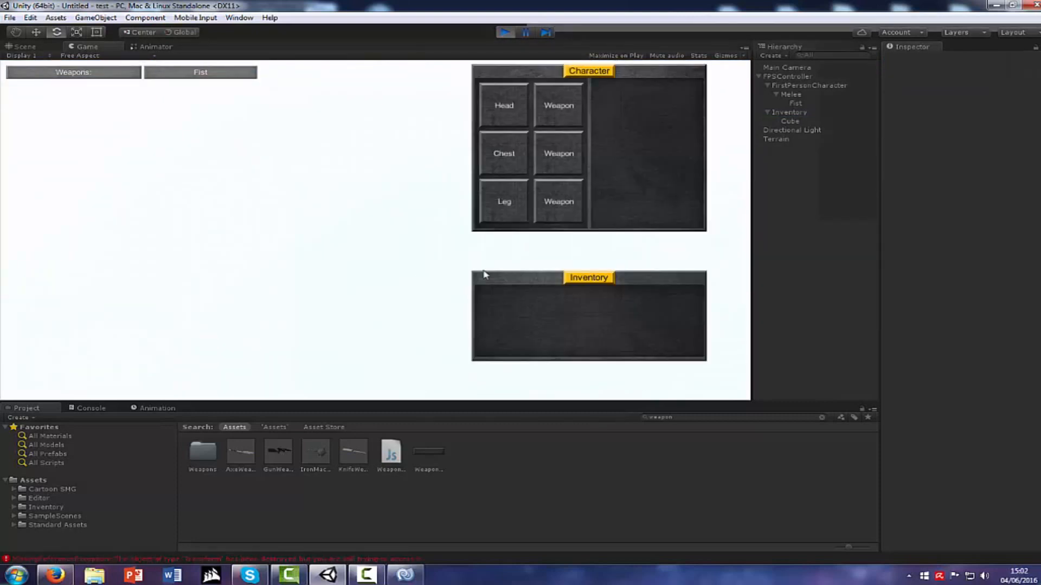
key(i)
key(super)
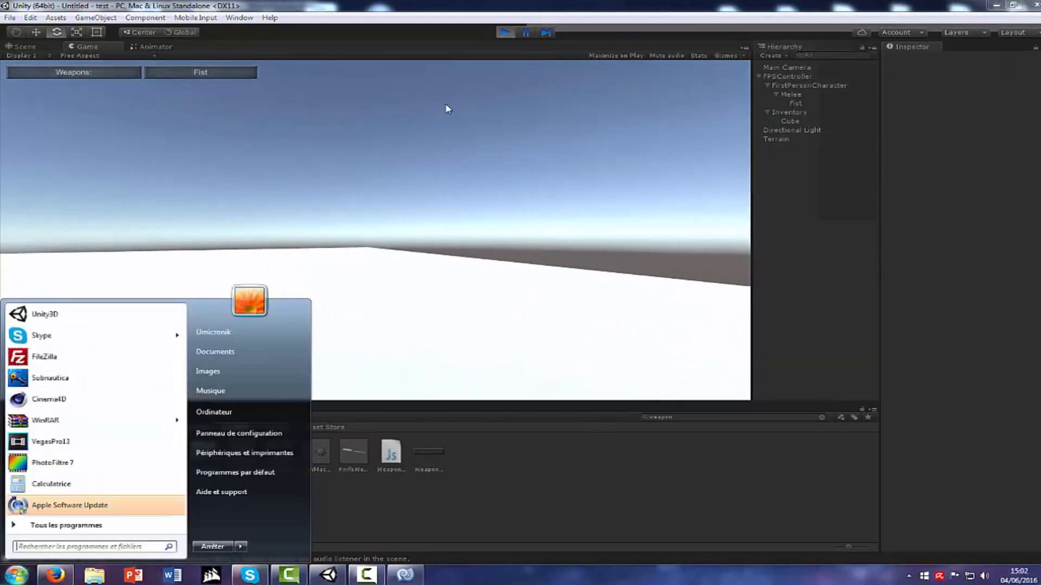
click(504, 34)
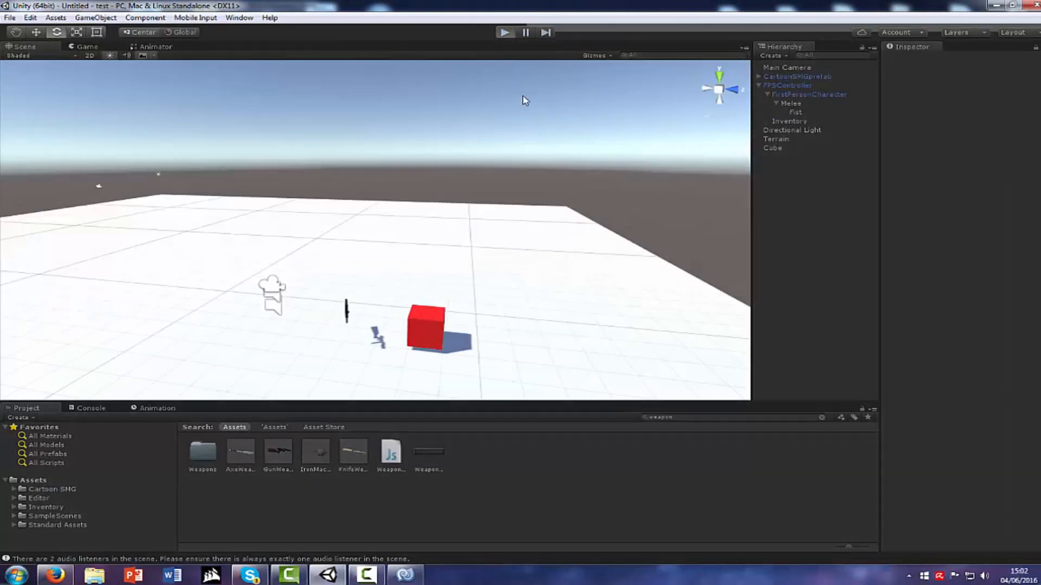
Play the scene again, pick up the submachine gun and cube, and equip each of them from the inventory, ending with the gun.
key(w)
key(e)
key(e)
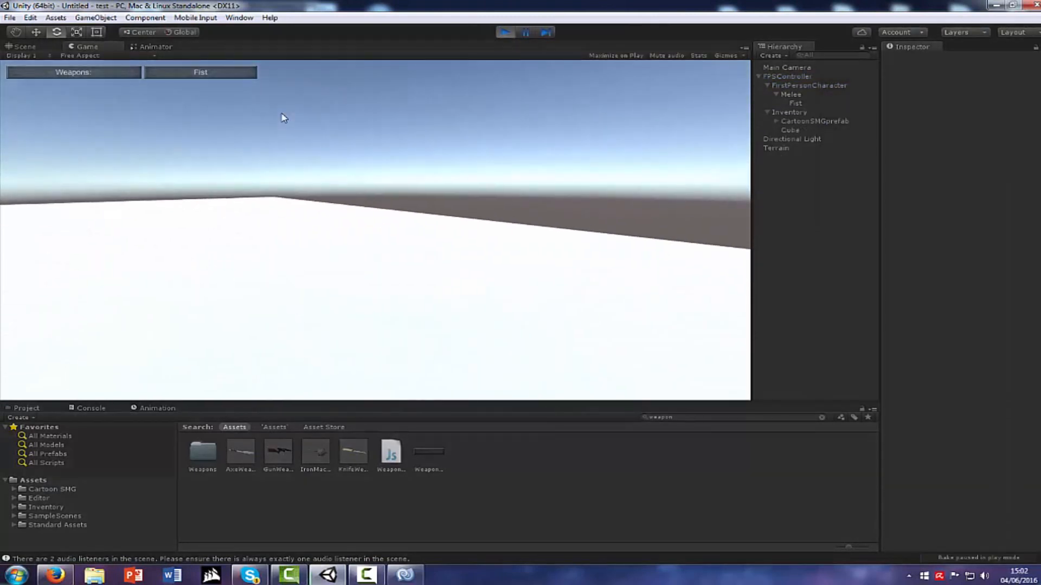
key(i)
click(518, 302)
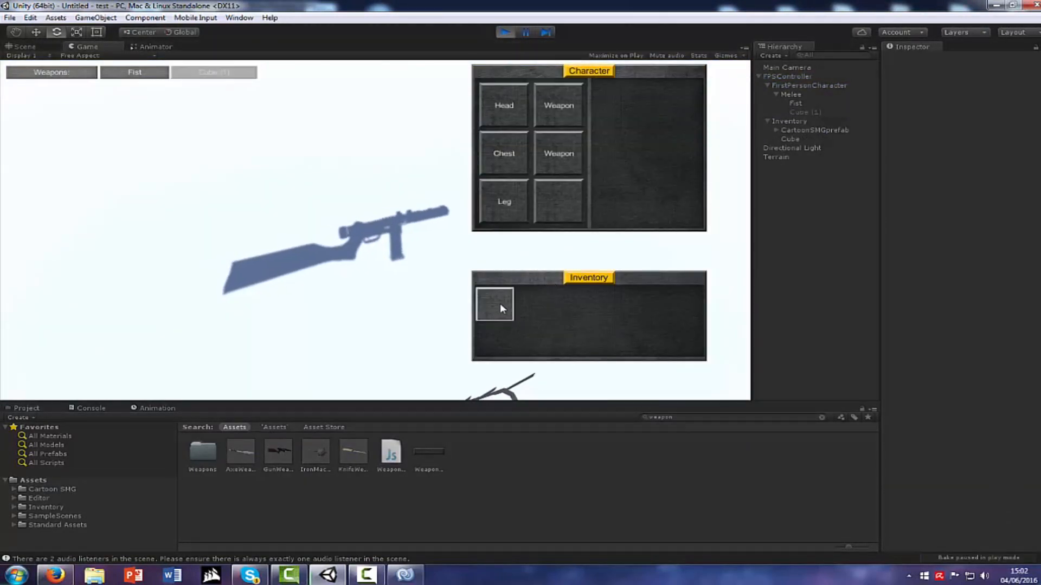
click(492, 304)
key(i)
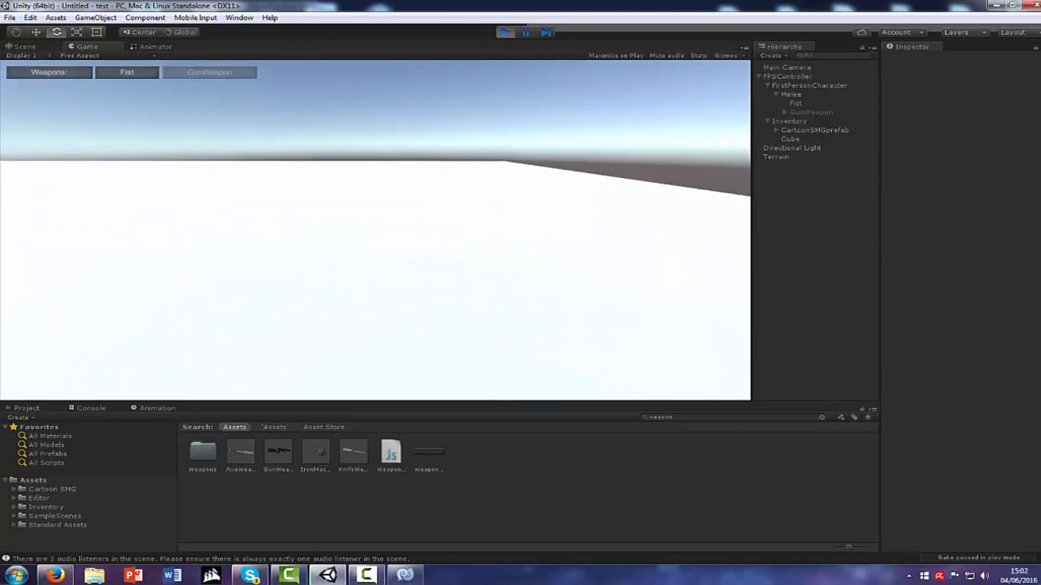
Test weapon switching by alternating repeatedly between Fist and GunWeapon, and stop play mode.
key(2)
key(1)
key(2)
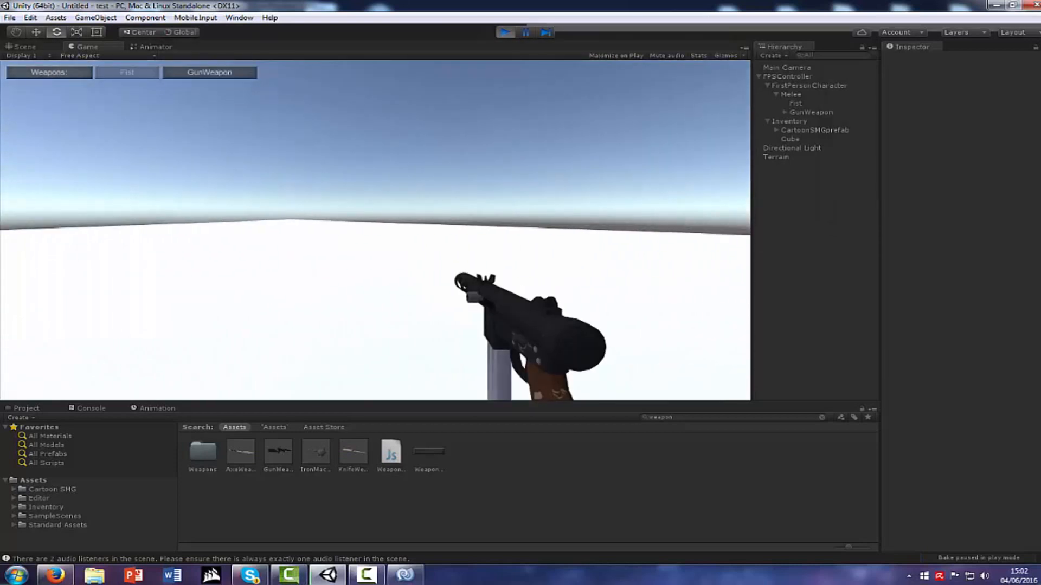
key(1)
key(2)
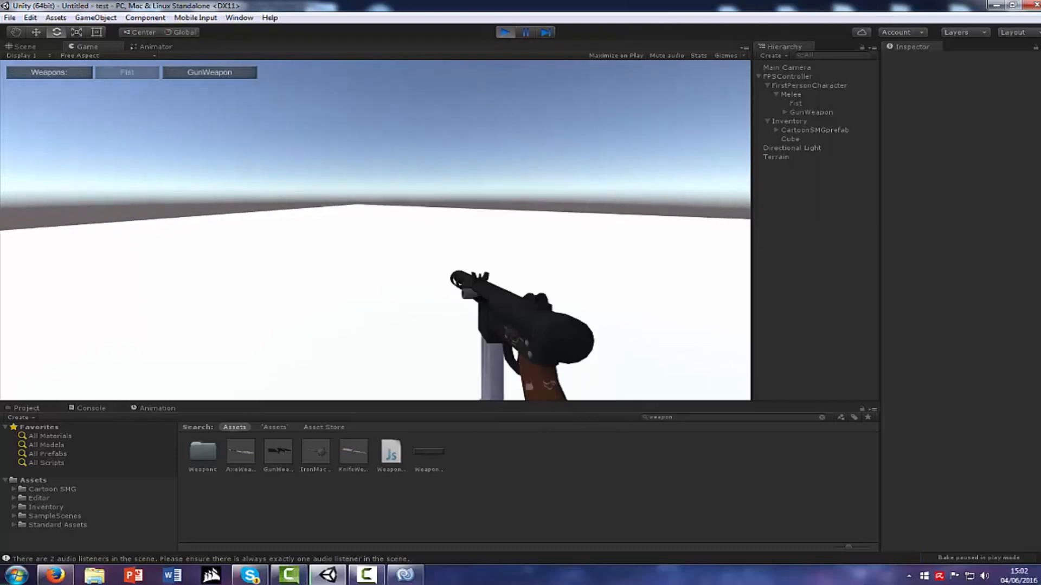
key(1)
key(2)
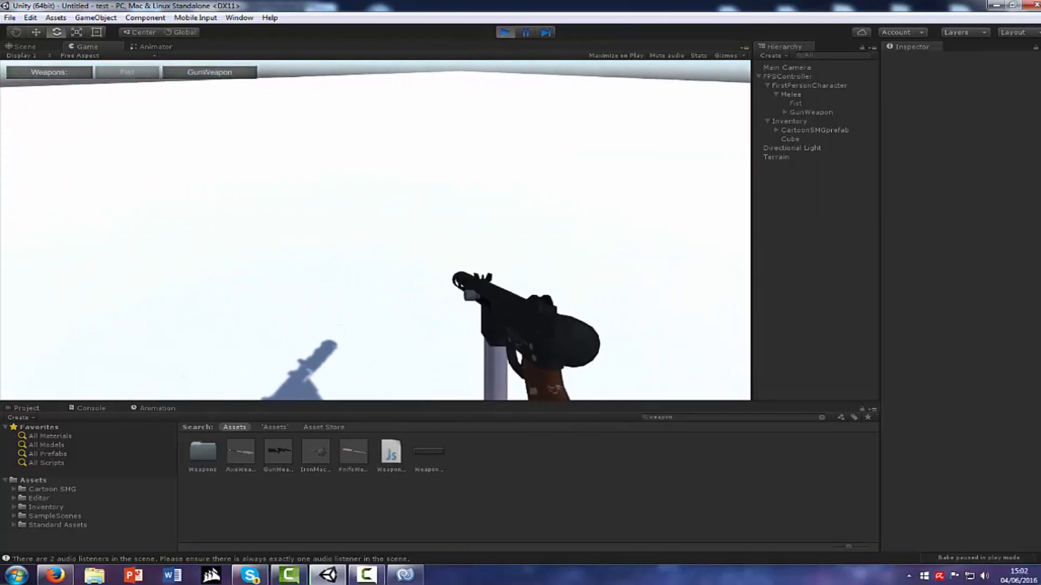
key(1)
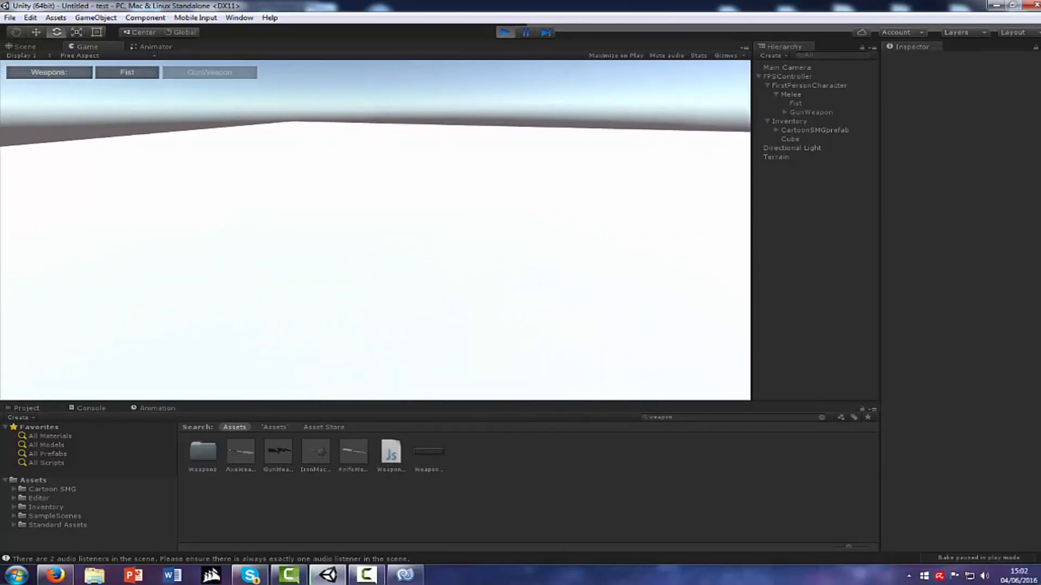
key(2)
key(1)
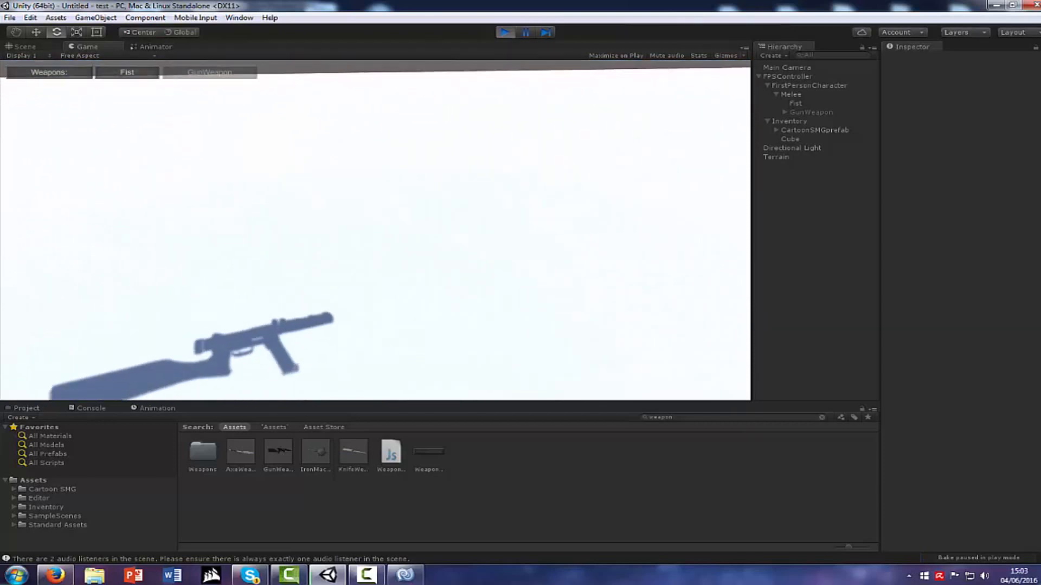
key(2)
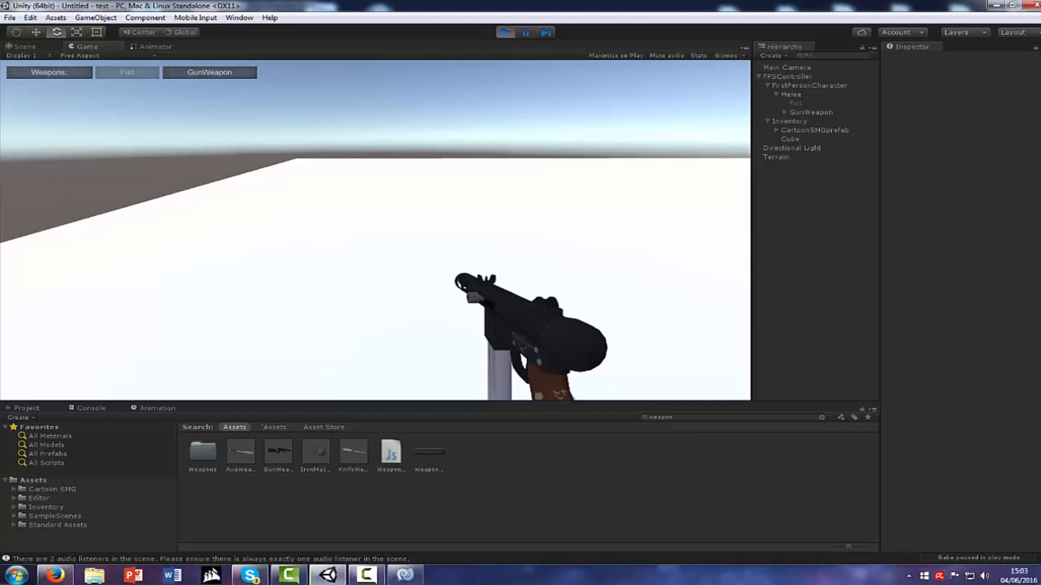
key(super)
click(503, 32)
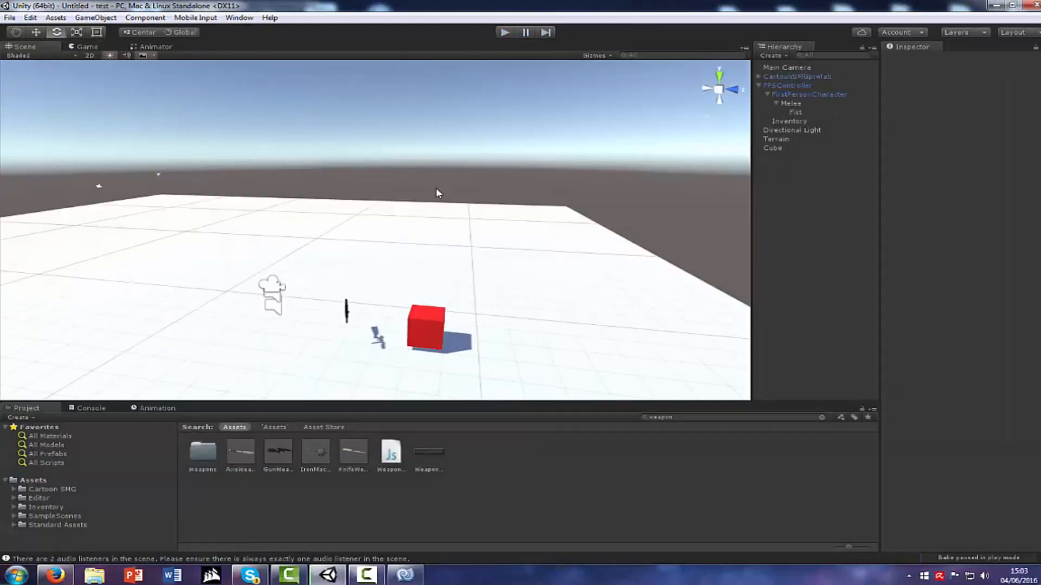
scroll(436, 193, down, 5)
alt+drag(349, 275, 504, 354)
scroll(382, 265, up, 6)
scroll(440, 340, down, 10)
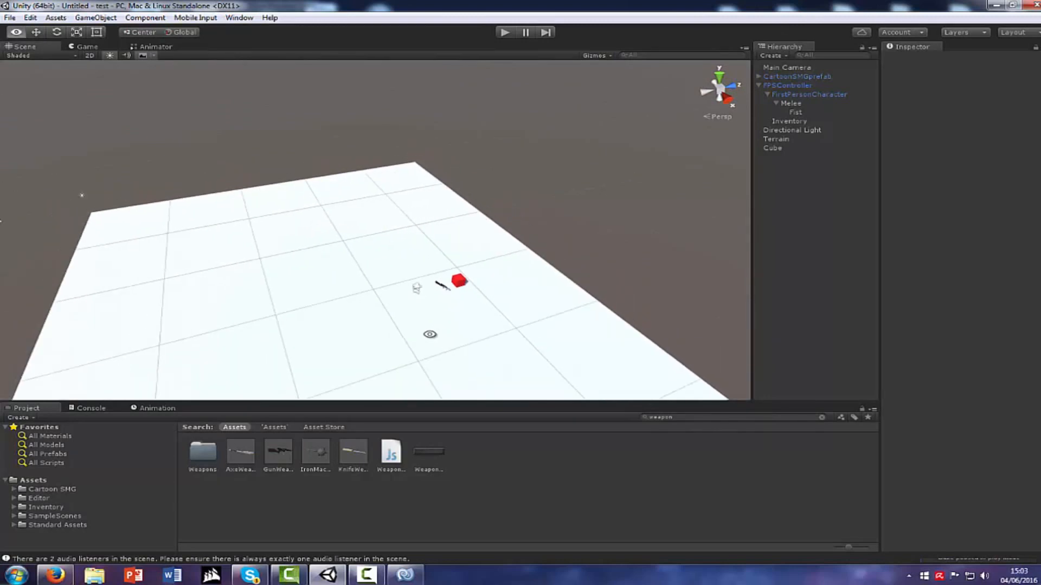
alt+drag(429, 334, 481, 327)
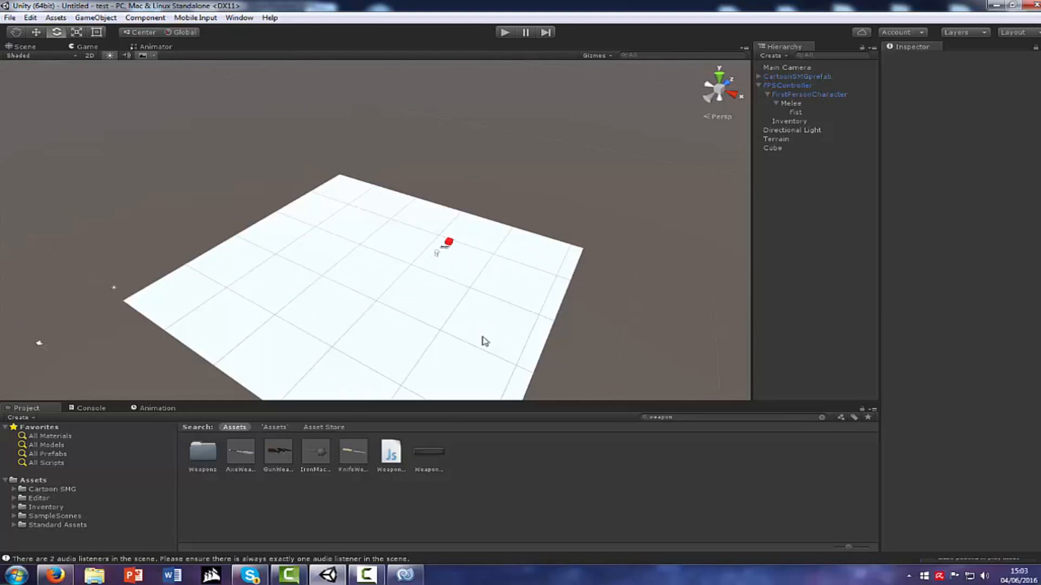
alt+drag(431, 266, 529, 268)
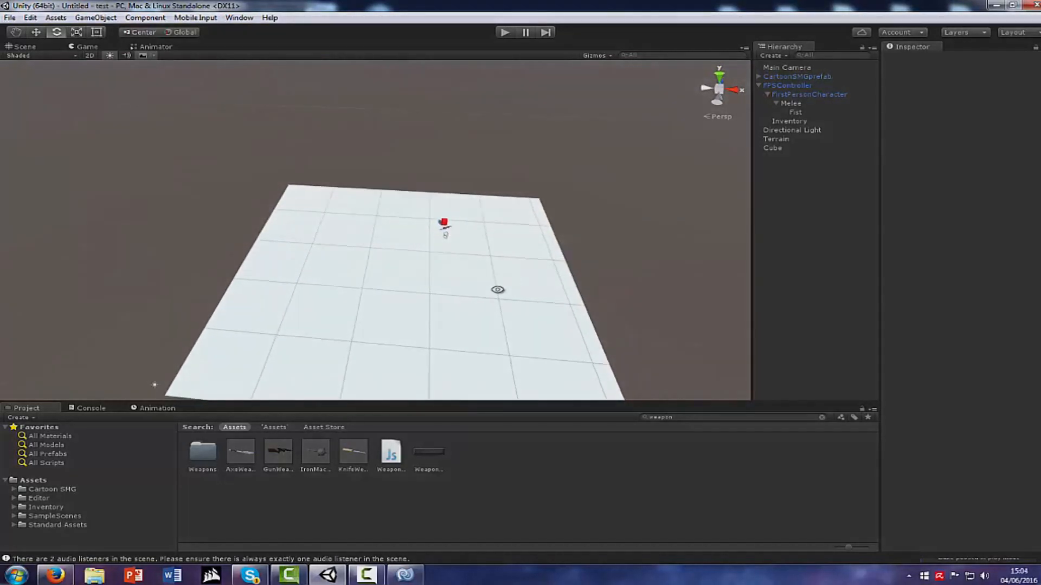
alt+drag(497, 289, 204, 169)
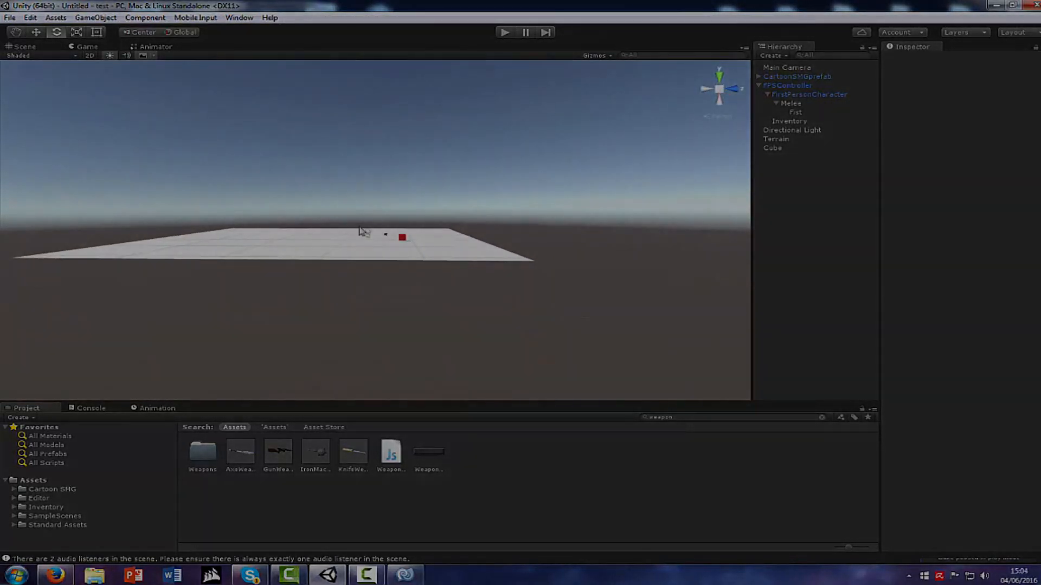
scroll(409, 250, up, 15)
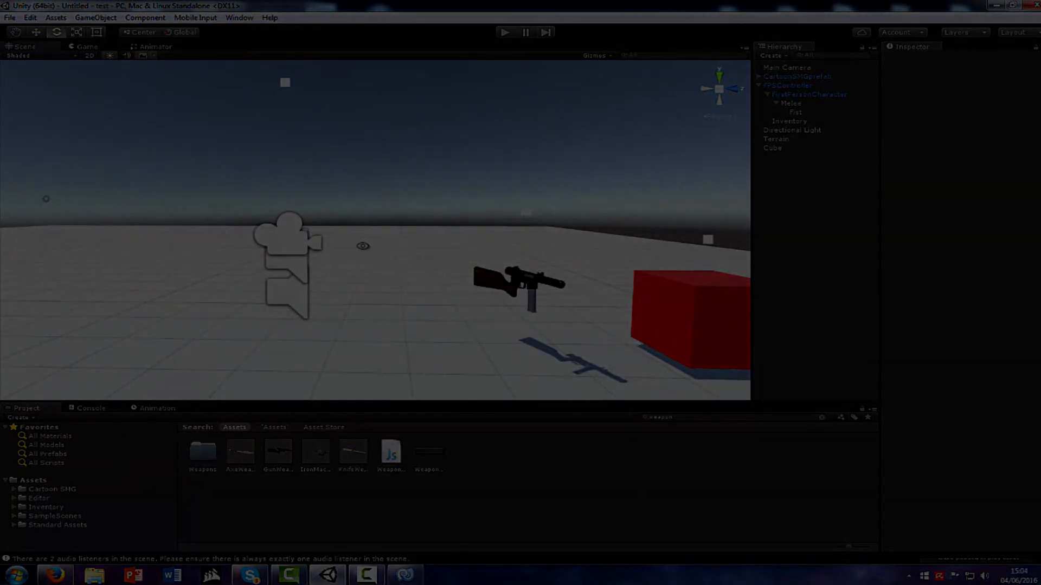
alt+drag(362, 246, 482, 330)
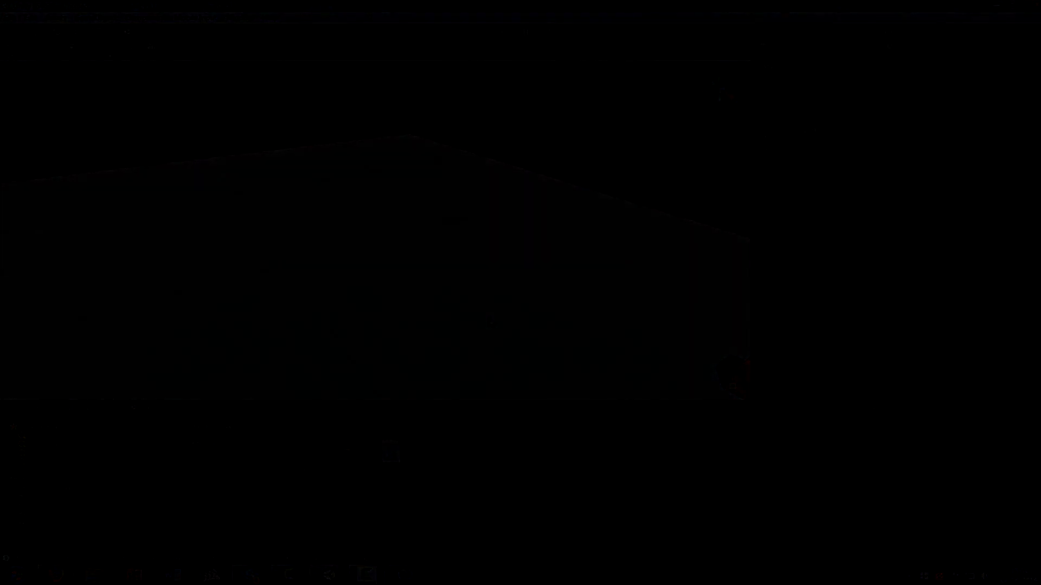